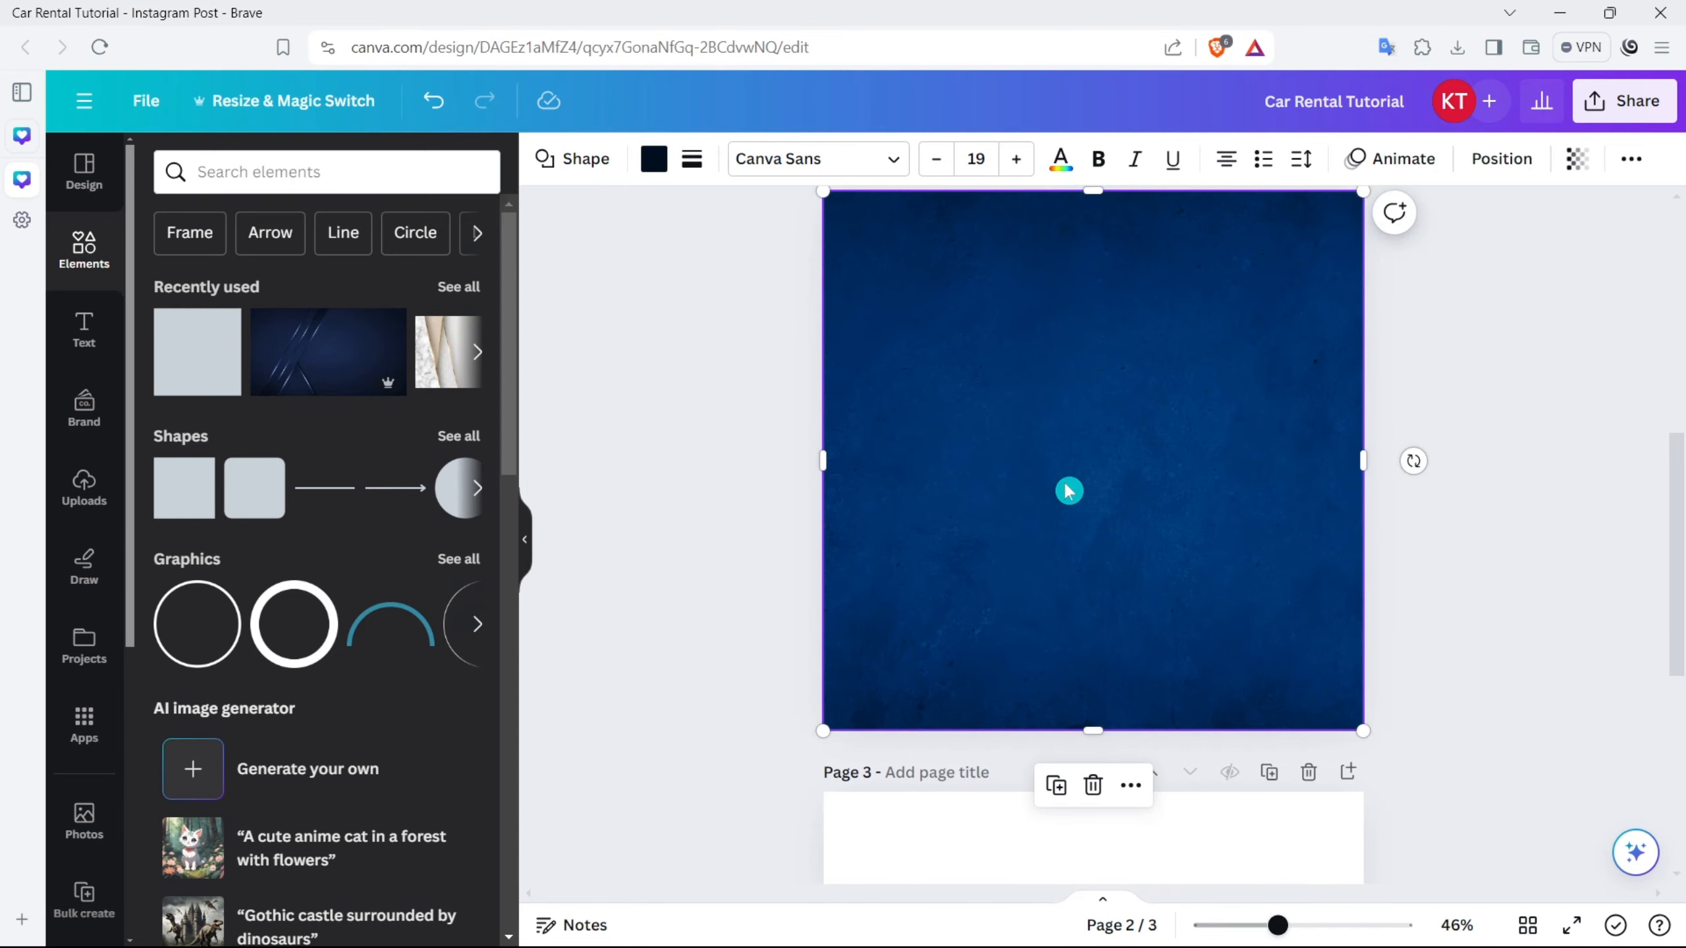
Step: Paste the red car image onto page 2 and place it near the page's lower edge, left of centre
{"action": "key", "text": "ctrl+v"}
{"action": "left_click_drag", "start_coordinate": [1089, 441], "coordinate": [1013, 643]}
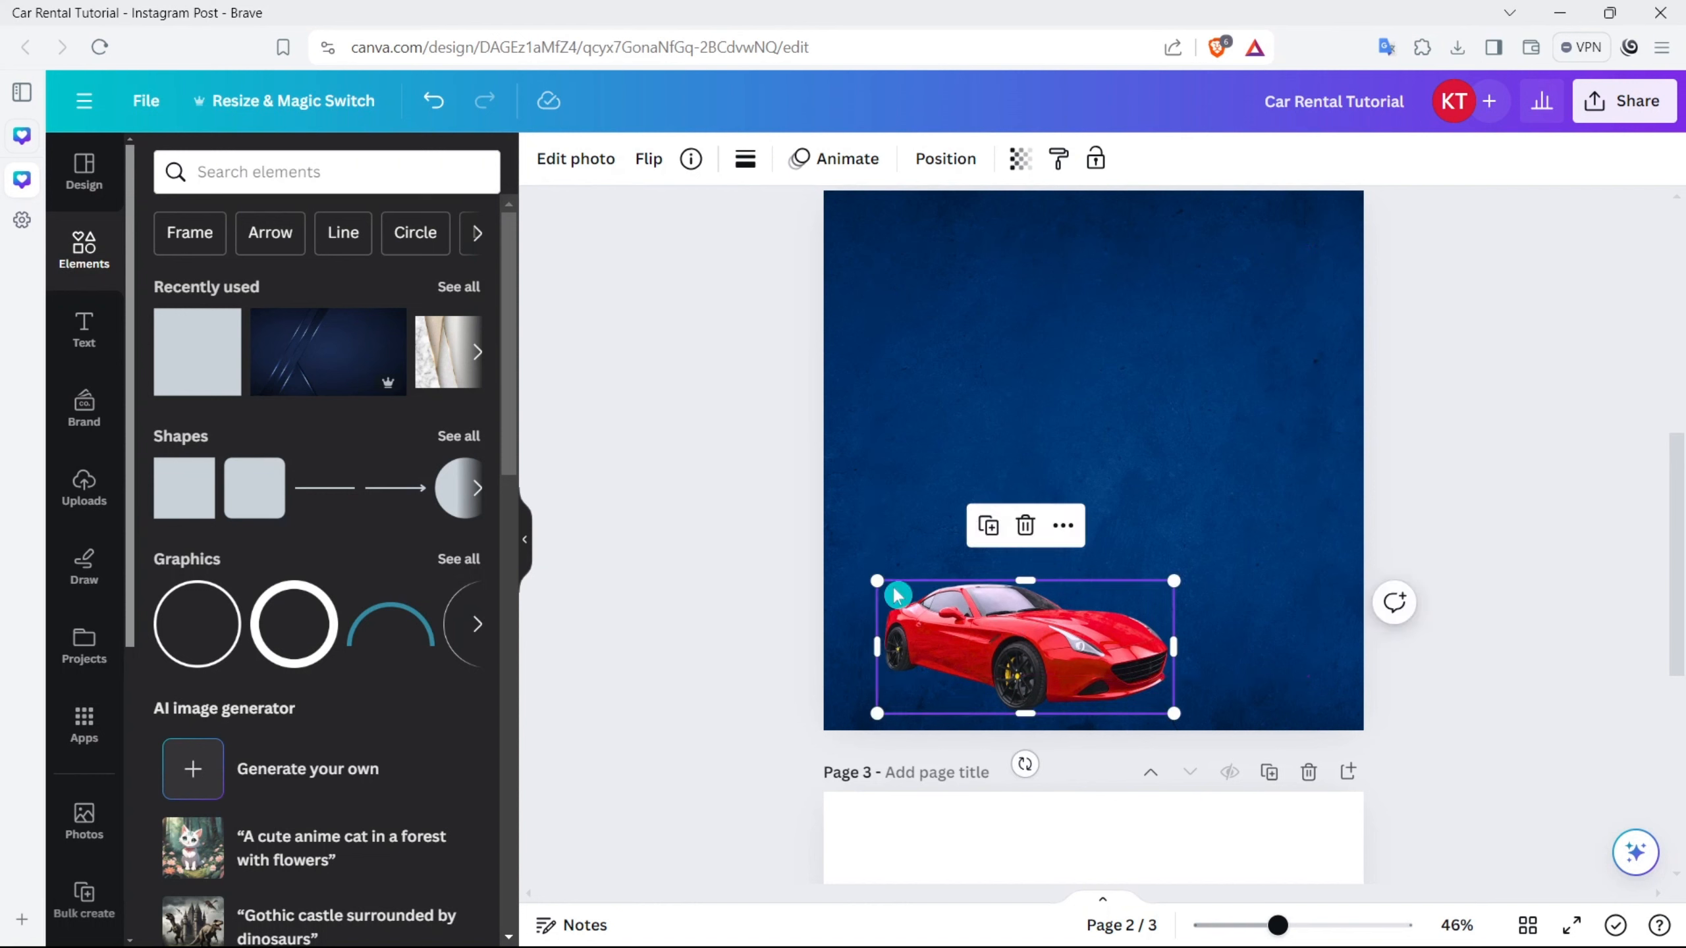
Step: Add a square, reshape it into a tall narrow vertical bar, and duplicate it alongside with a small gap
{"action": "left_click", "coordinate": [194, 502]}
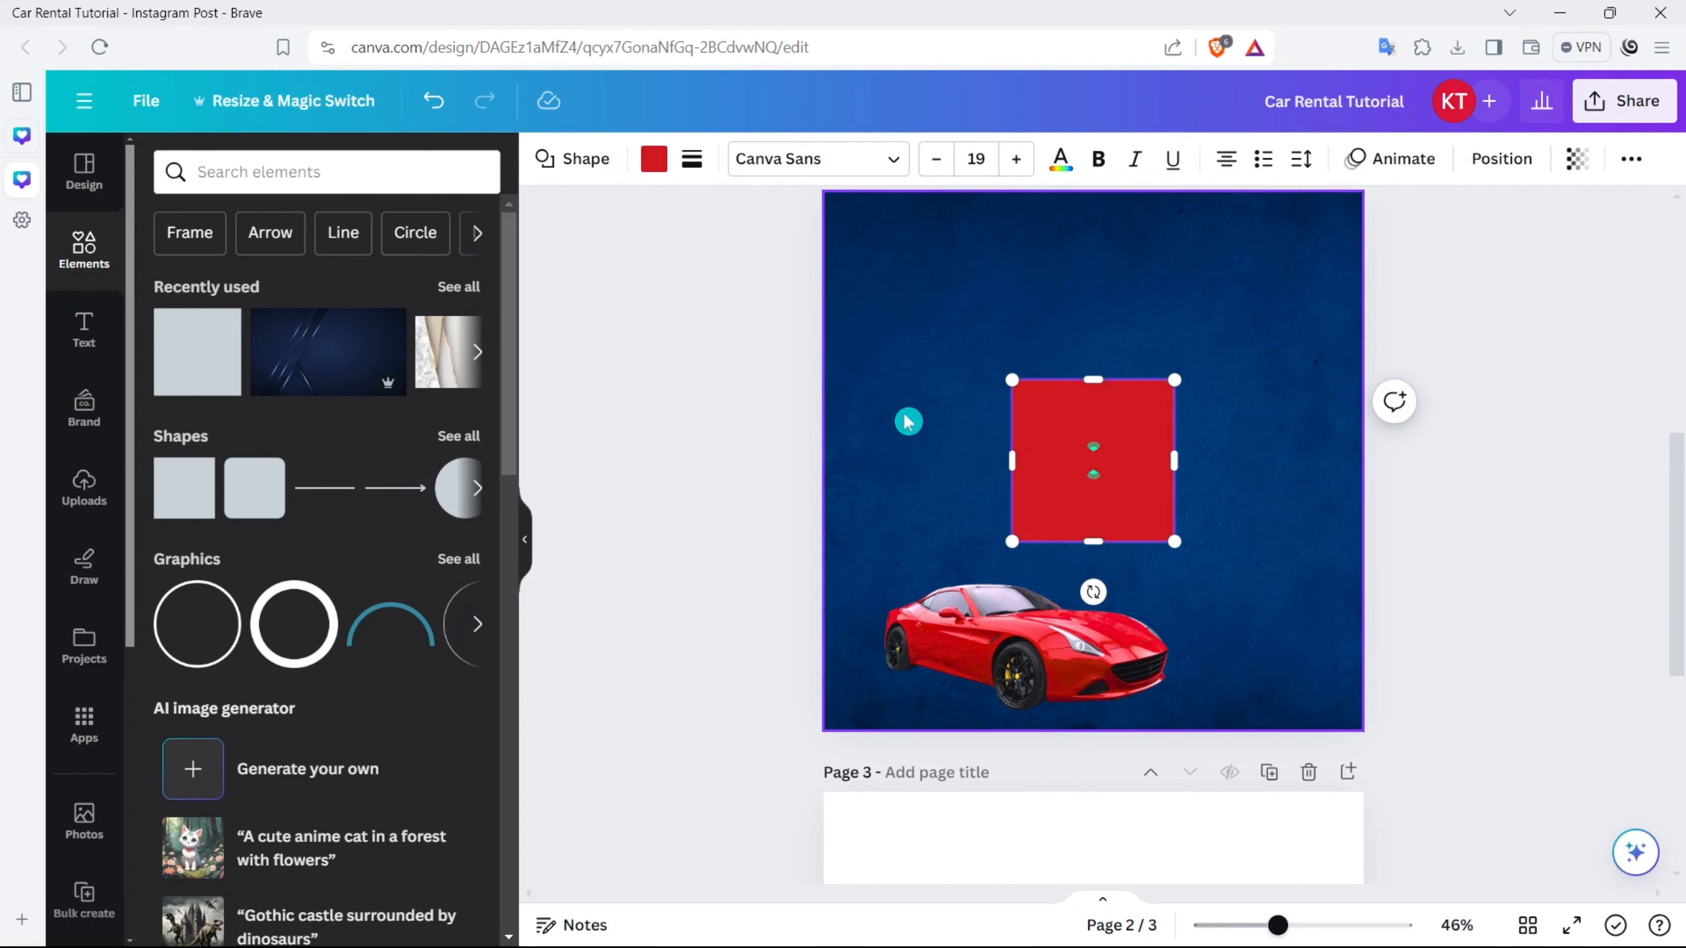
{"action": "left_click_drag", "start_coordinate": [1099, 414], "coordinate": [935, 223]}
{"action": "left_click_drag", "start_coordinate": [1009, 272], "coordinate": [884, 258]}
{"action": "left_click_drag", "start_coordinate": [869, 352], "coordinate": [875, 674]}
{"action": "key", "text": "ctrl+d"}
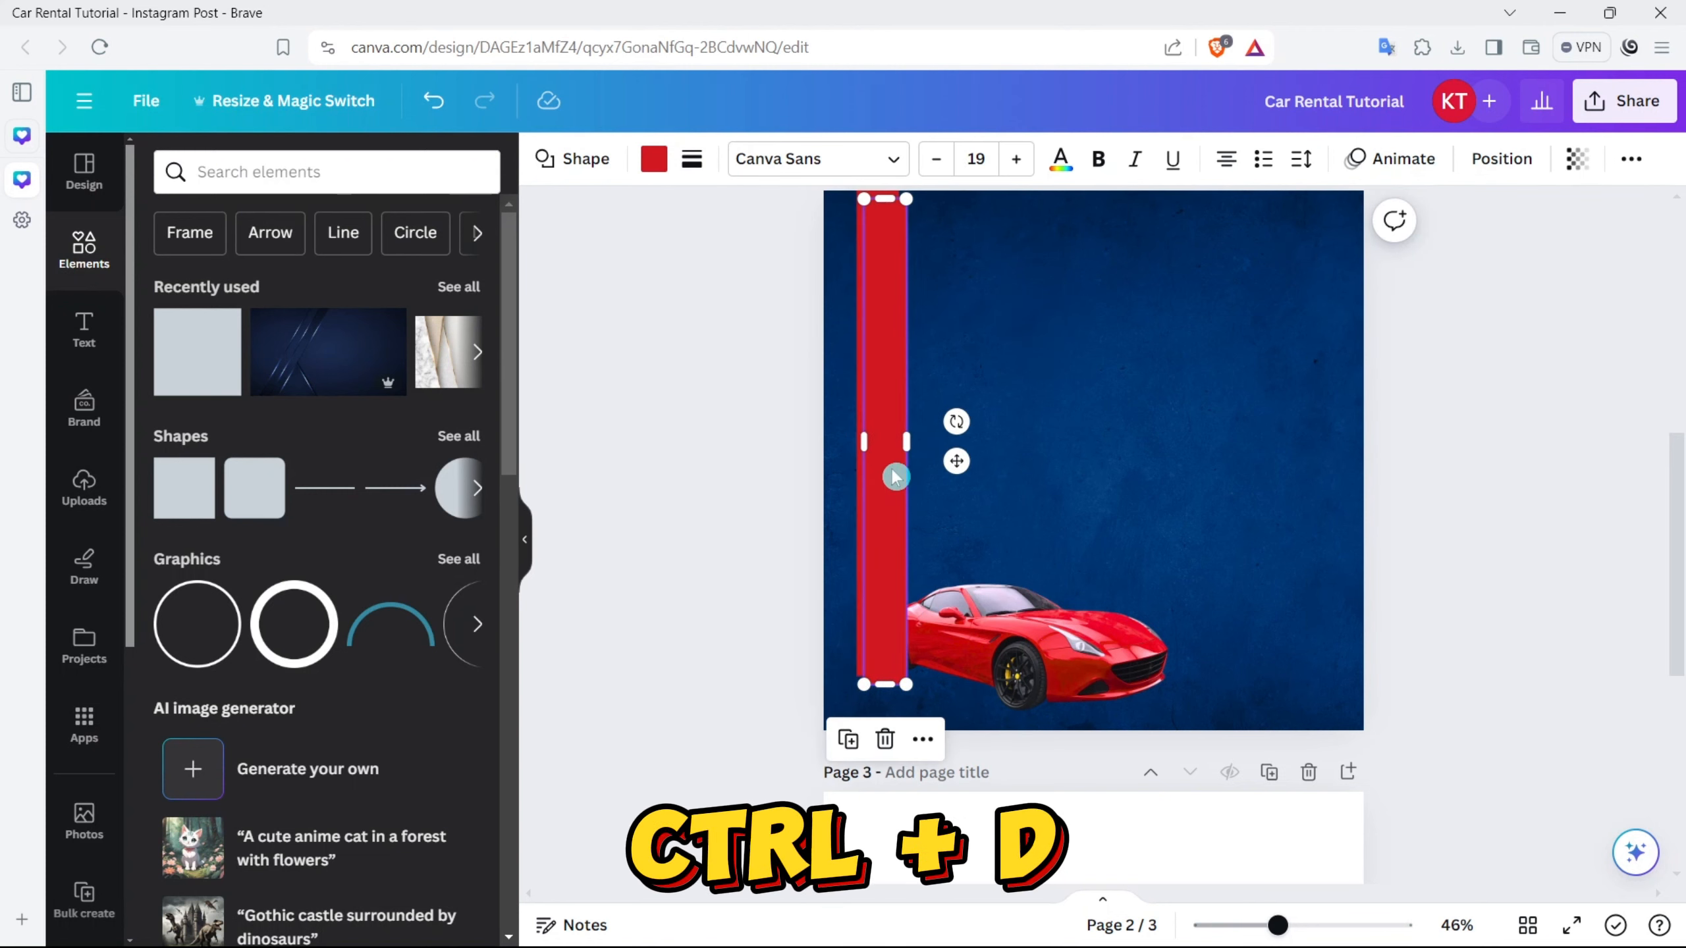
{"action": "left_click_drag", "start_coordinate": [890, 493], "coordinate": [931, 481]}
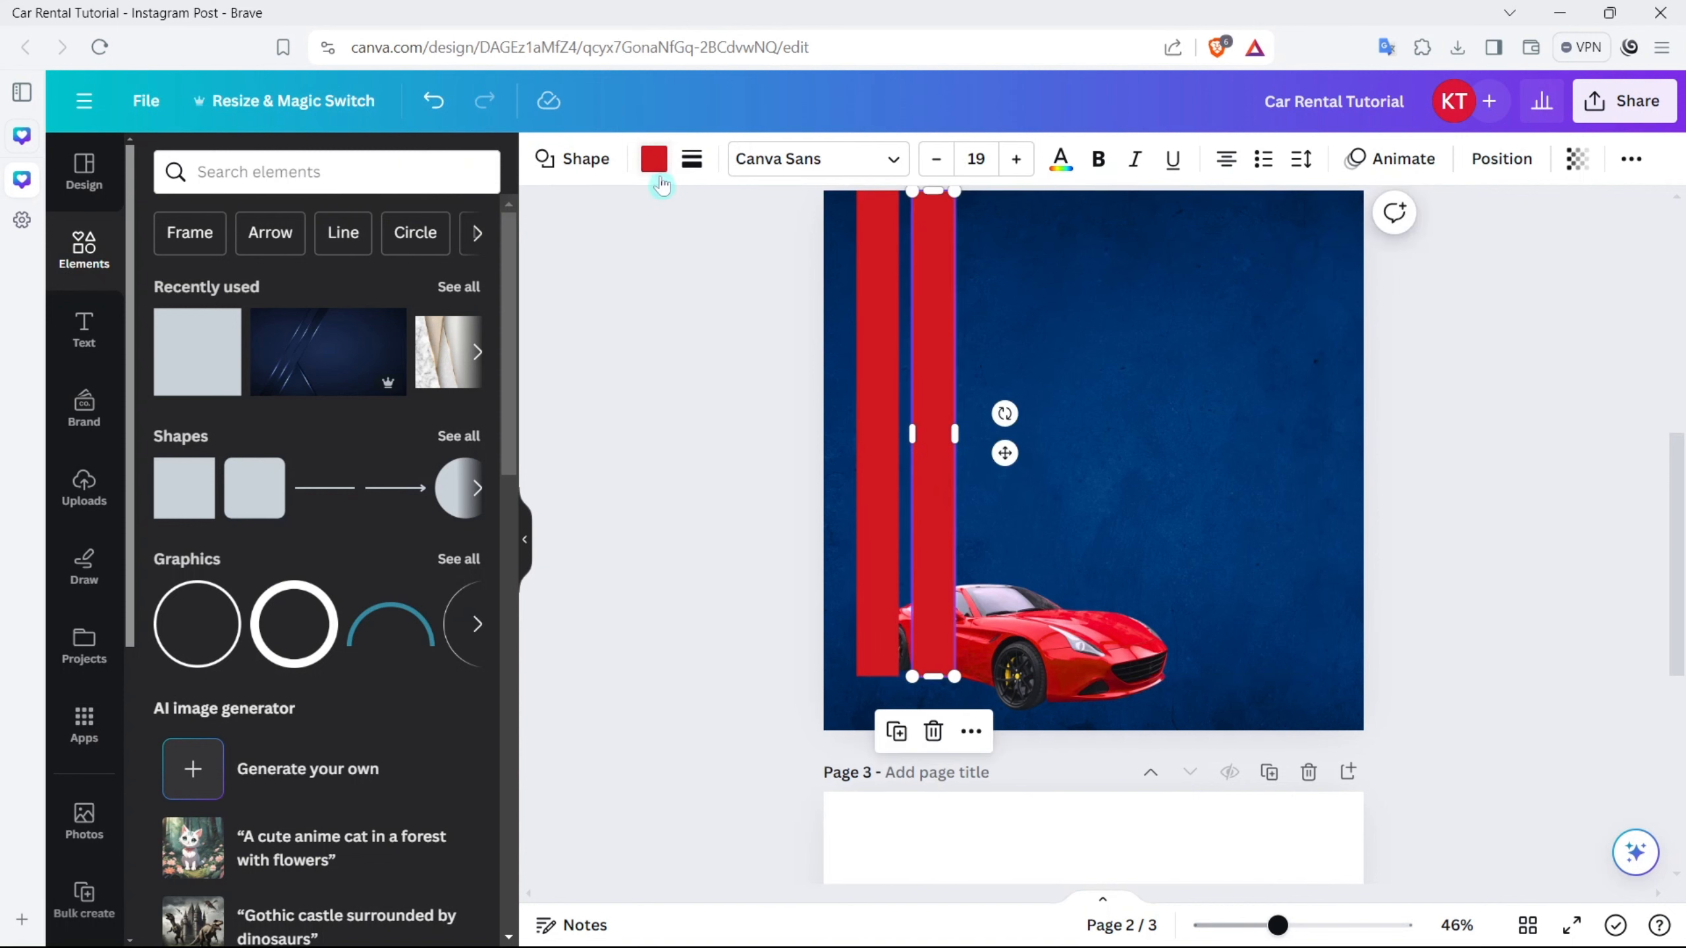
Step: Recolour both vertical bars white (#ffffff) and group them
{"action": "left_click", "coordinate": [655, 161]}
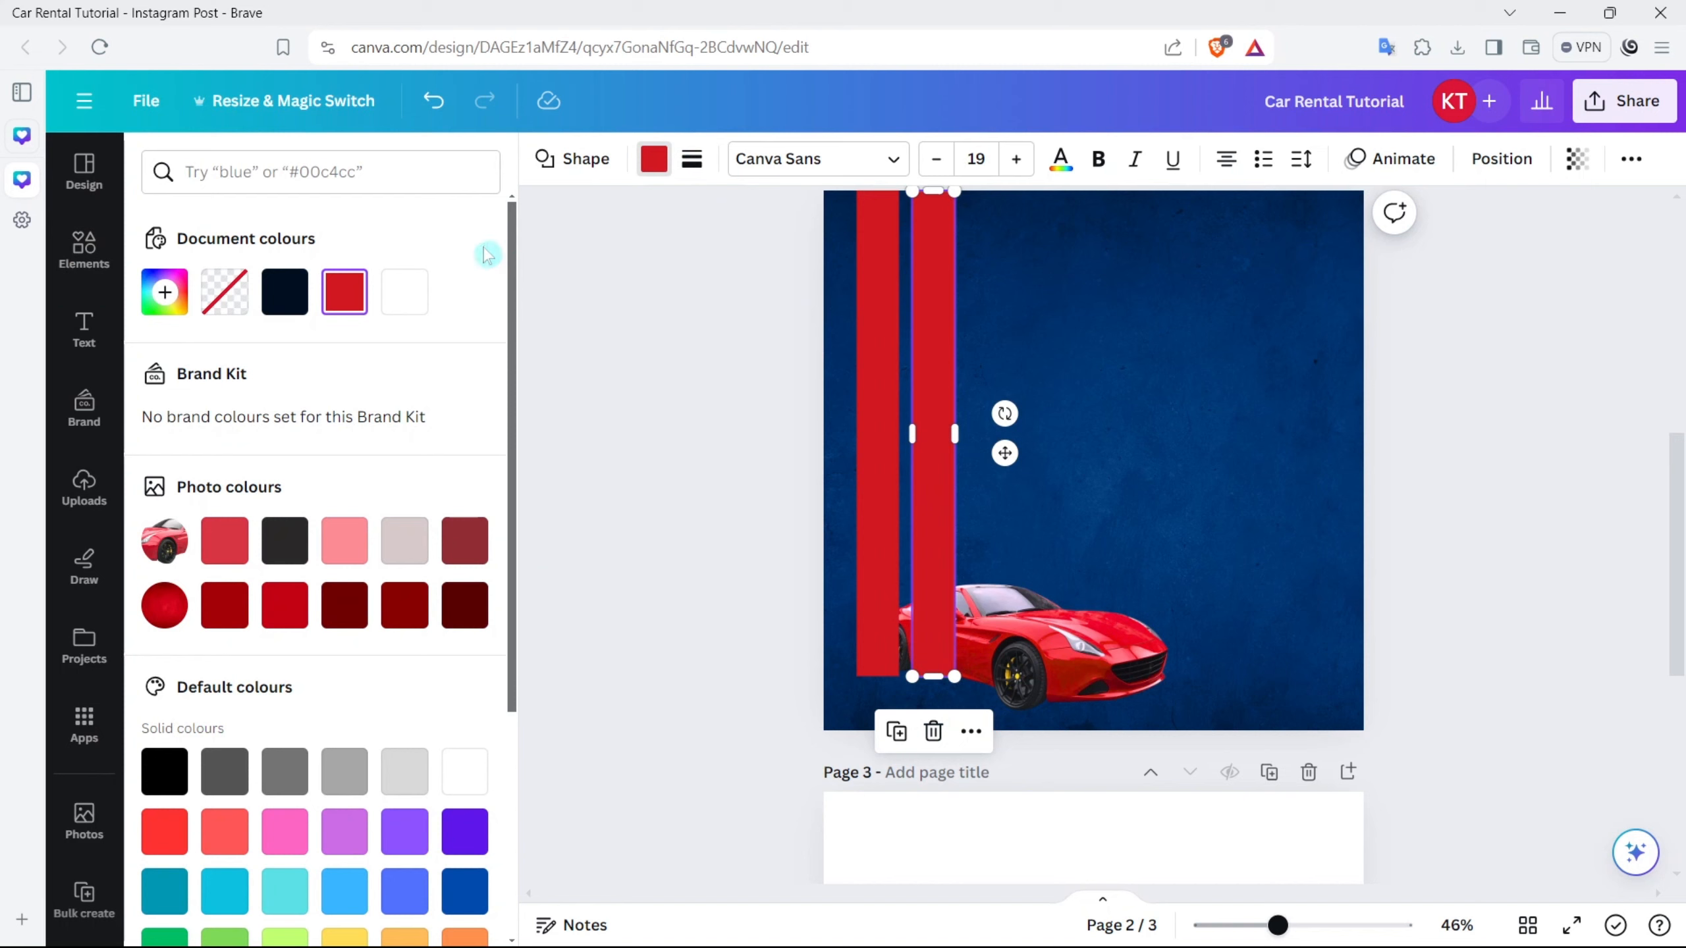
{"action": "left_click", "coordinate": [413, 296]}
{"action": "left_click", "coordinate": [877, 379]}
{"action": "left_click", "coordinate": [407, 299]}
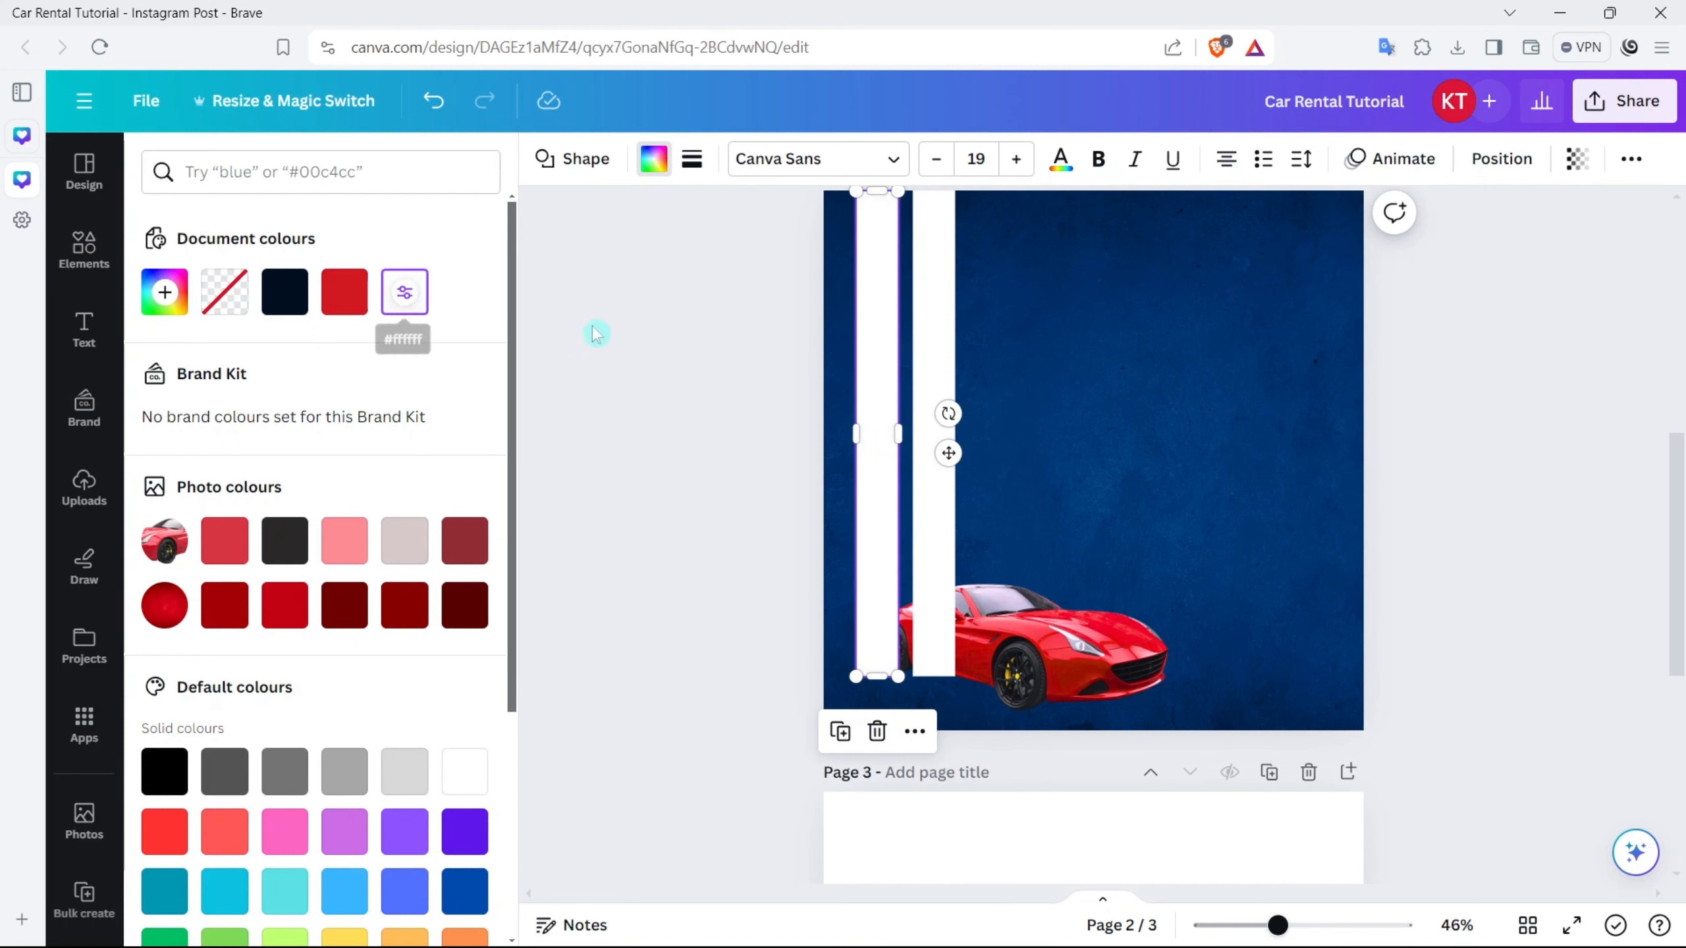
{"action": "left_click", "coordinate": [929, 350], "text": "shift"}
{"action": "key", "text": "ctrl+g"}
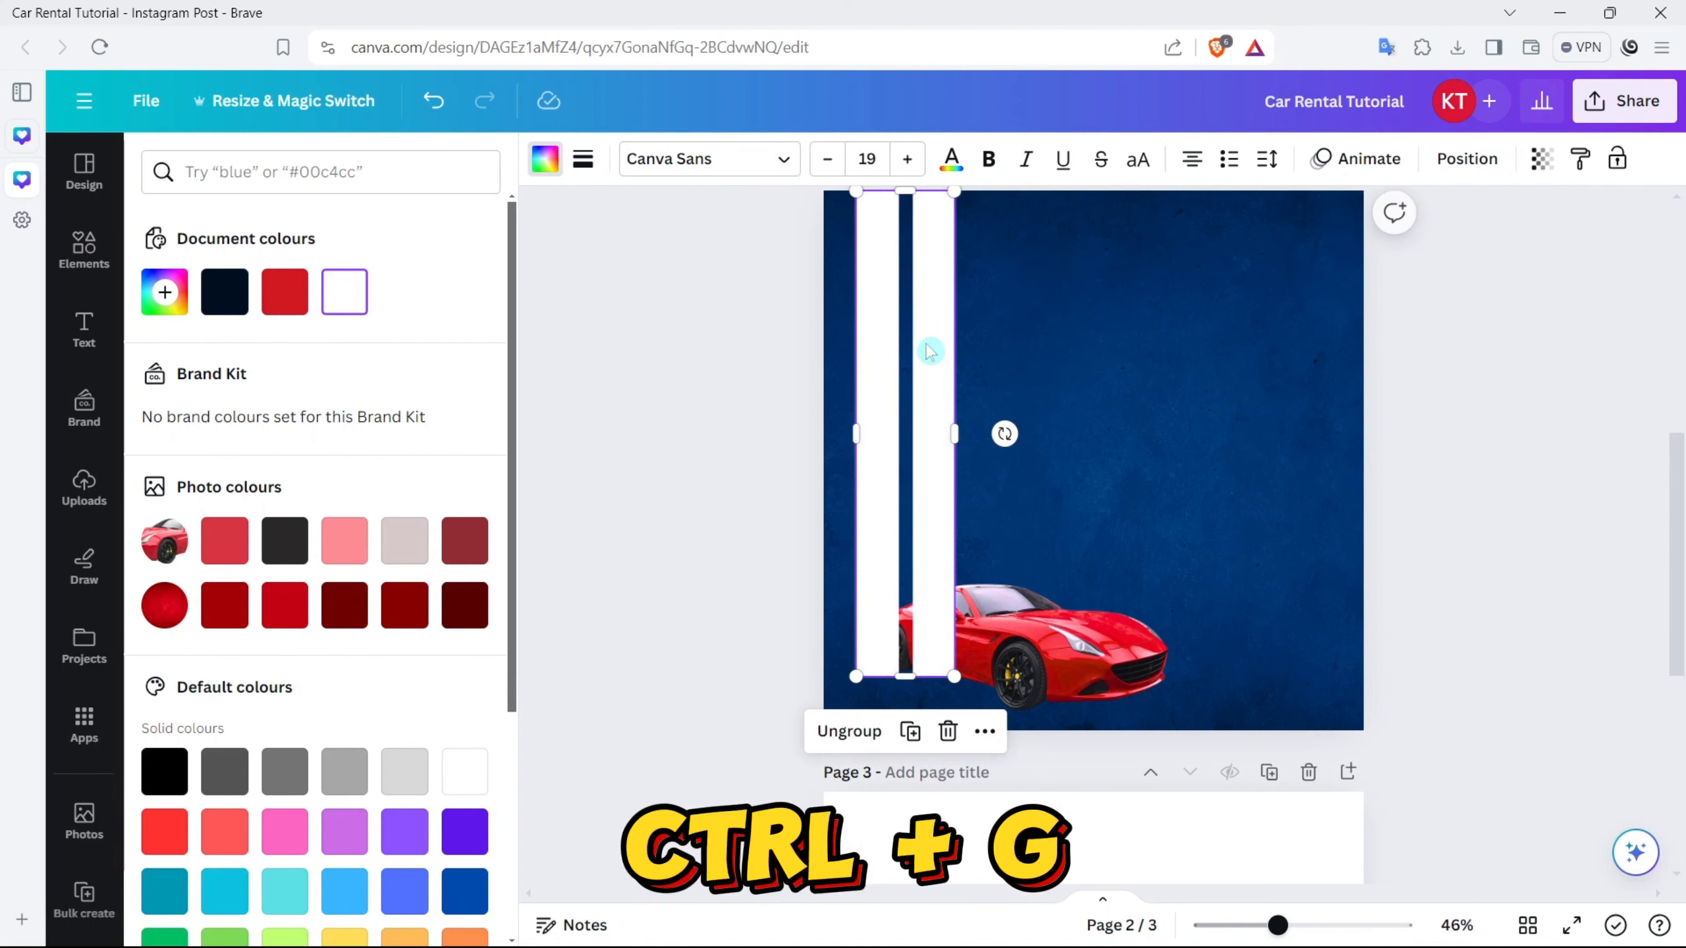
Step: Download only the grouped vertical bars as a PNG with a transparent background
{"action": "right_click", "coordinate": [929, 350]}
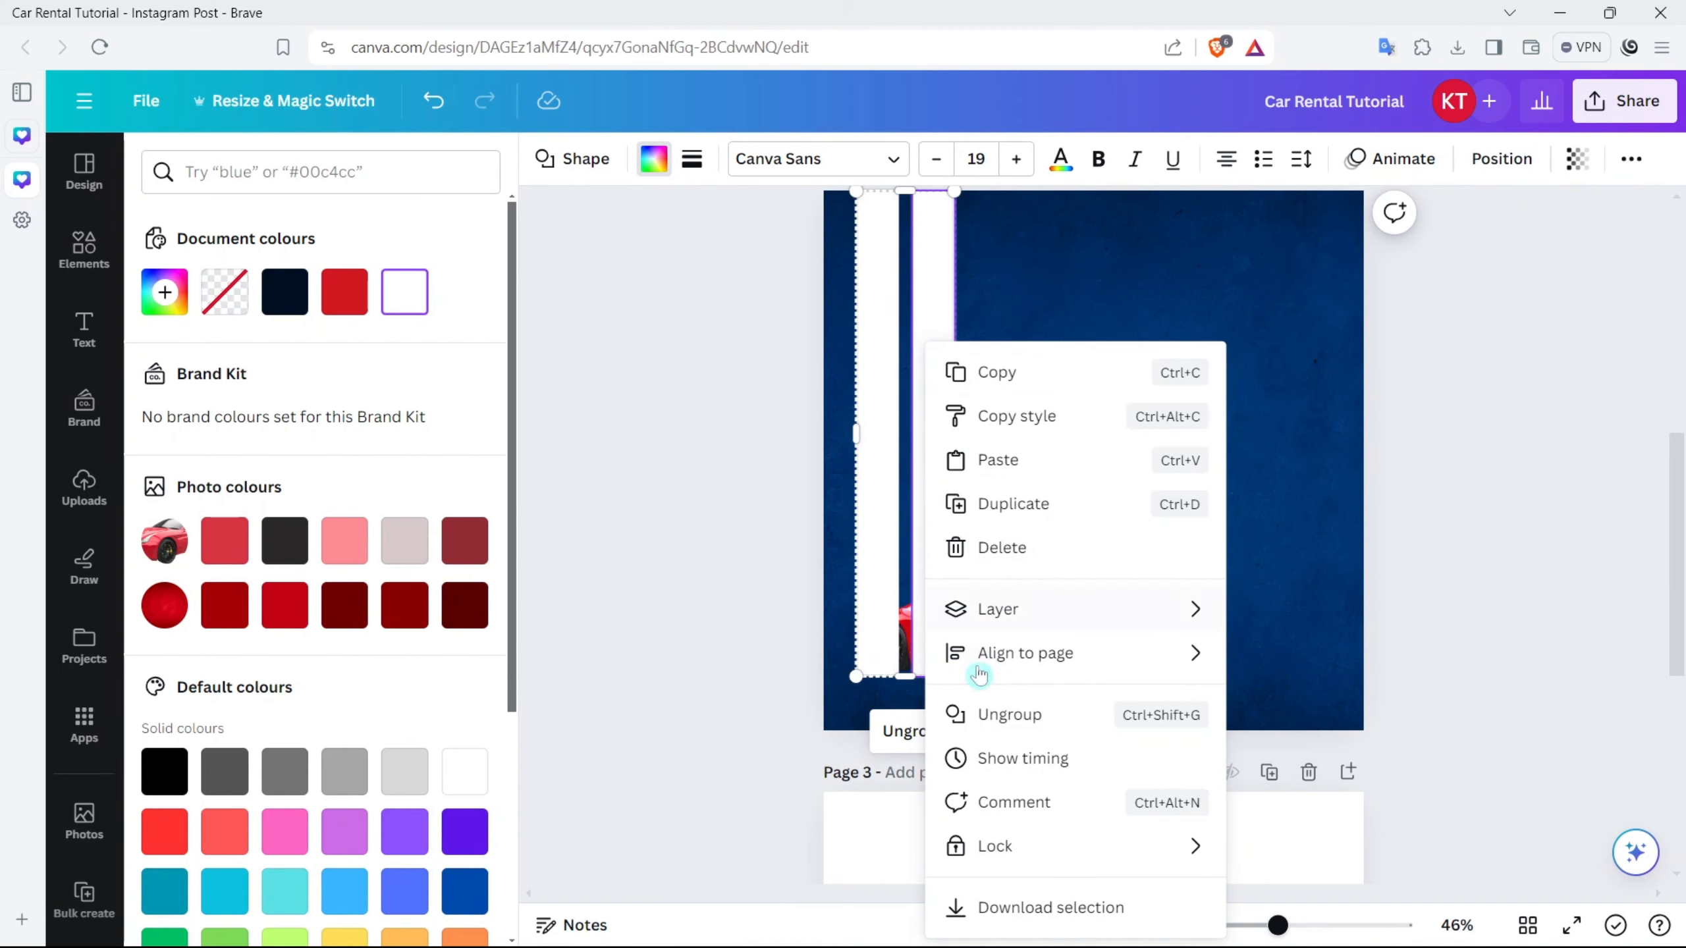
{"action": "left_click", "coordinate": [1069, 907]}
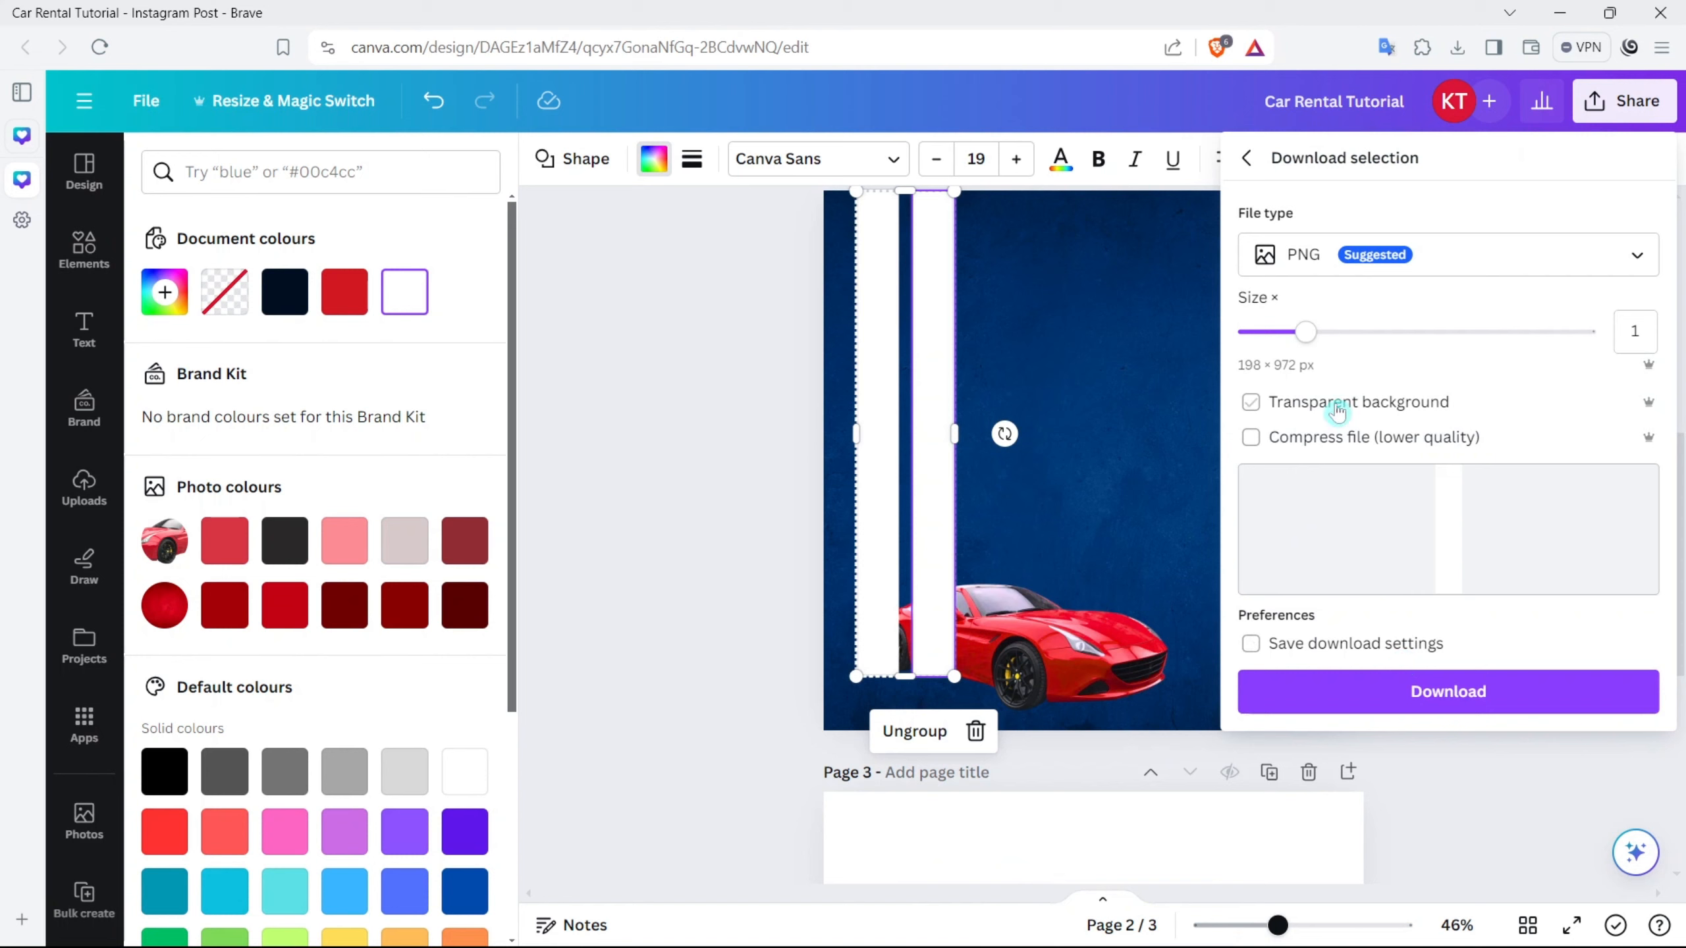
{"action": "left_click", "coordinate": [1388, 681]}
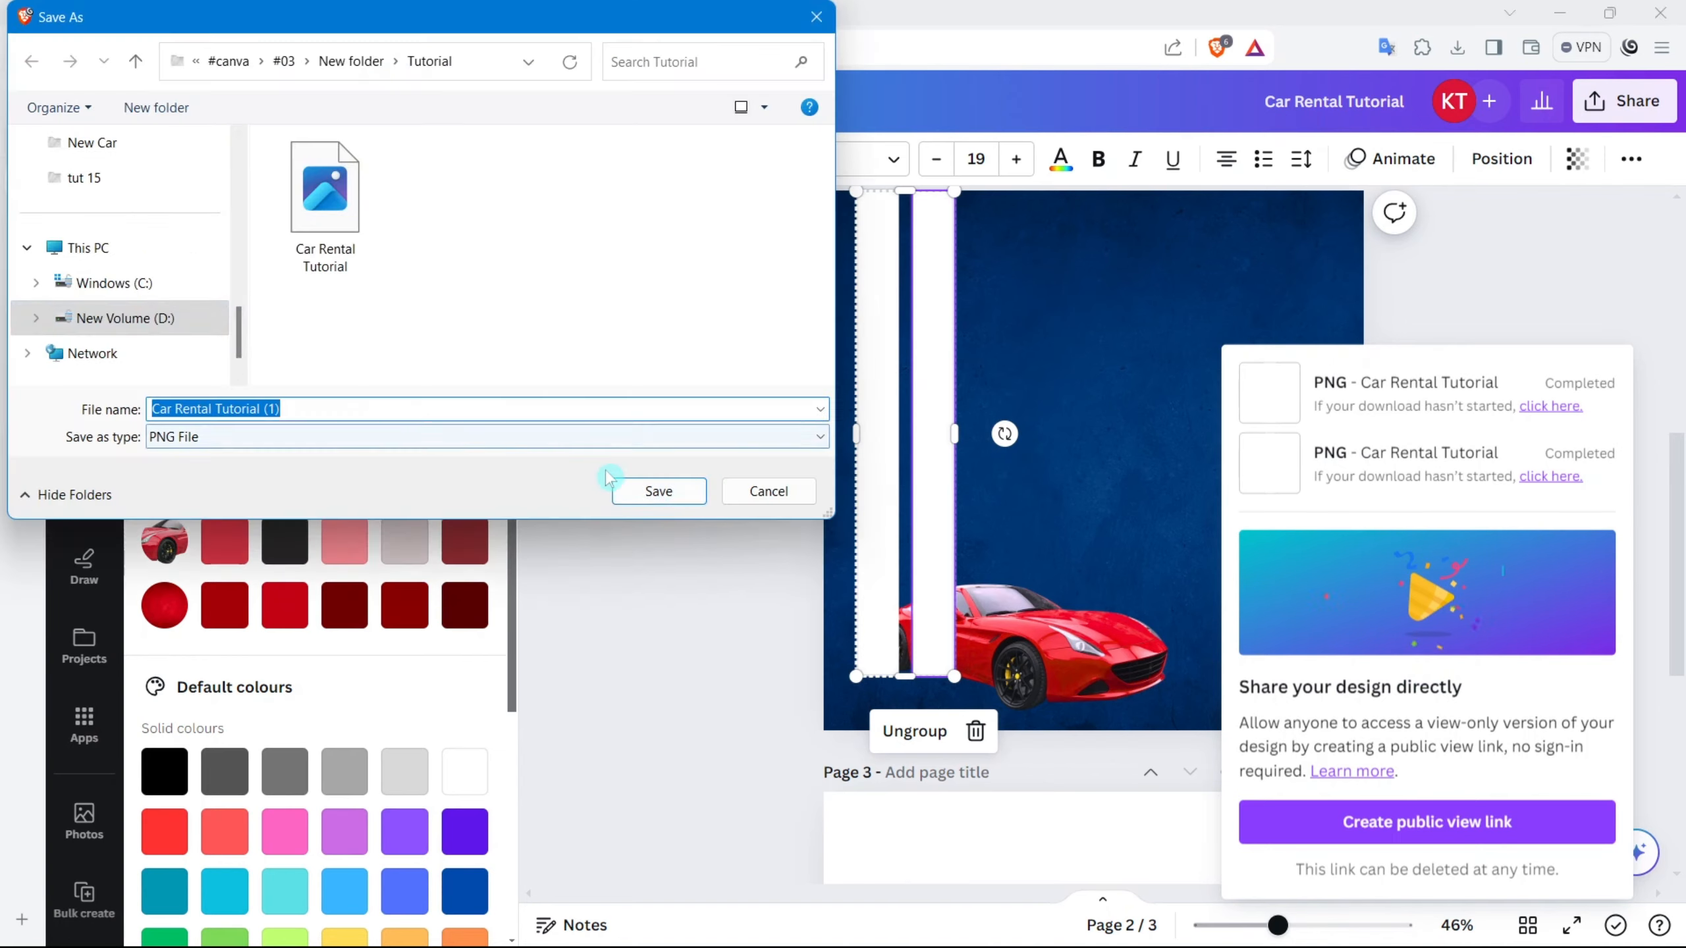
{"action": "left_click", "coordinate": [651, 489]}
Step: Rotate the bar group to horizontal and download it as a second PNG with a transparent background
{"action": "left_click", "coordinate": [939, 456]}
{"action": "left_click_drag", "start_coordinate": [1004, 433], "coordinate": [1284, 679]}
{"action": "right_click", "coordinate": [1084, 466]}
{"action": "right_click", "coordinate": [1172, 686]}
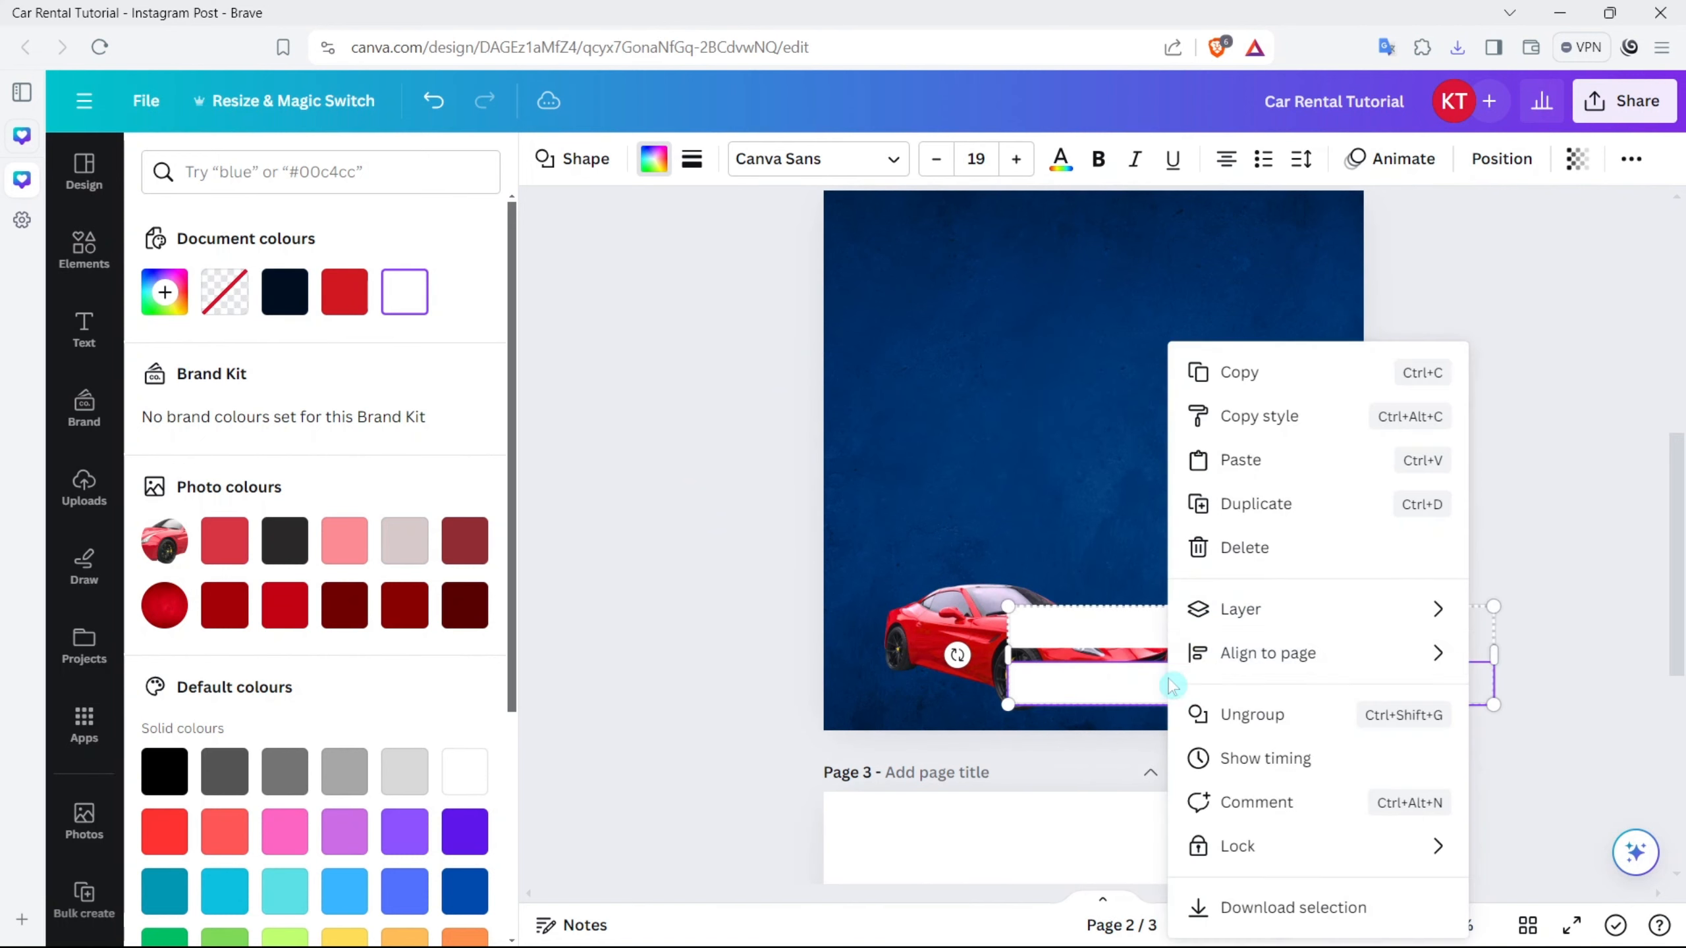
{"action": "left_click", "coordinate": [1280, 907]}
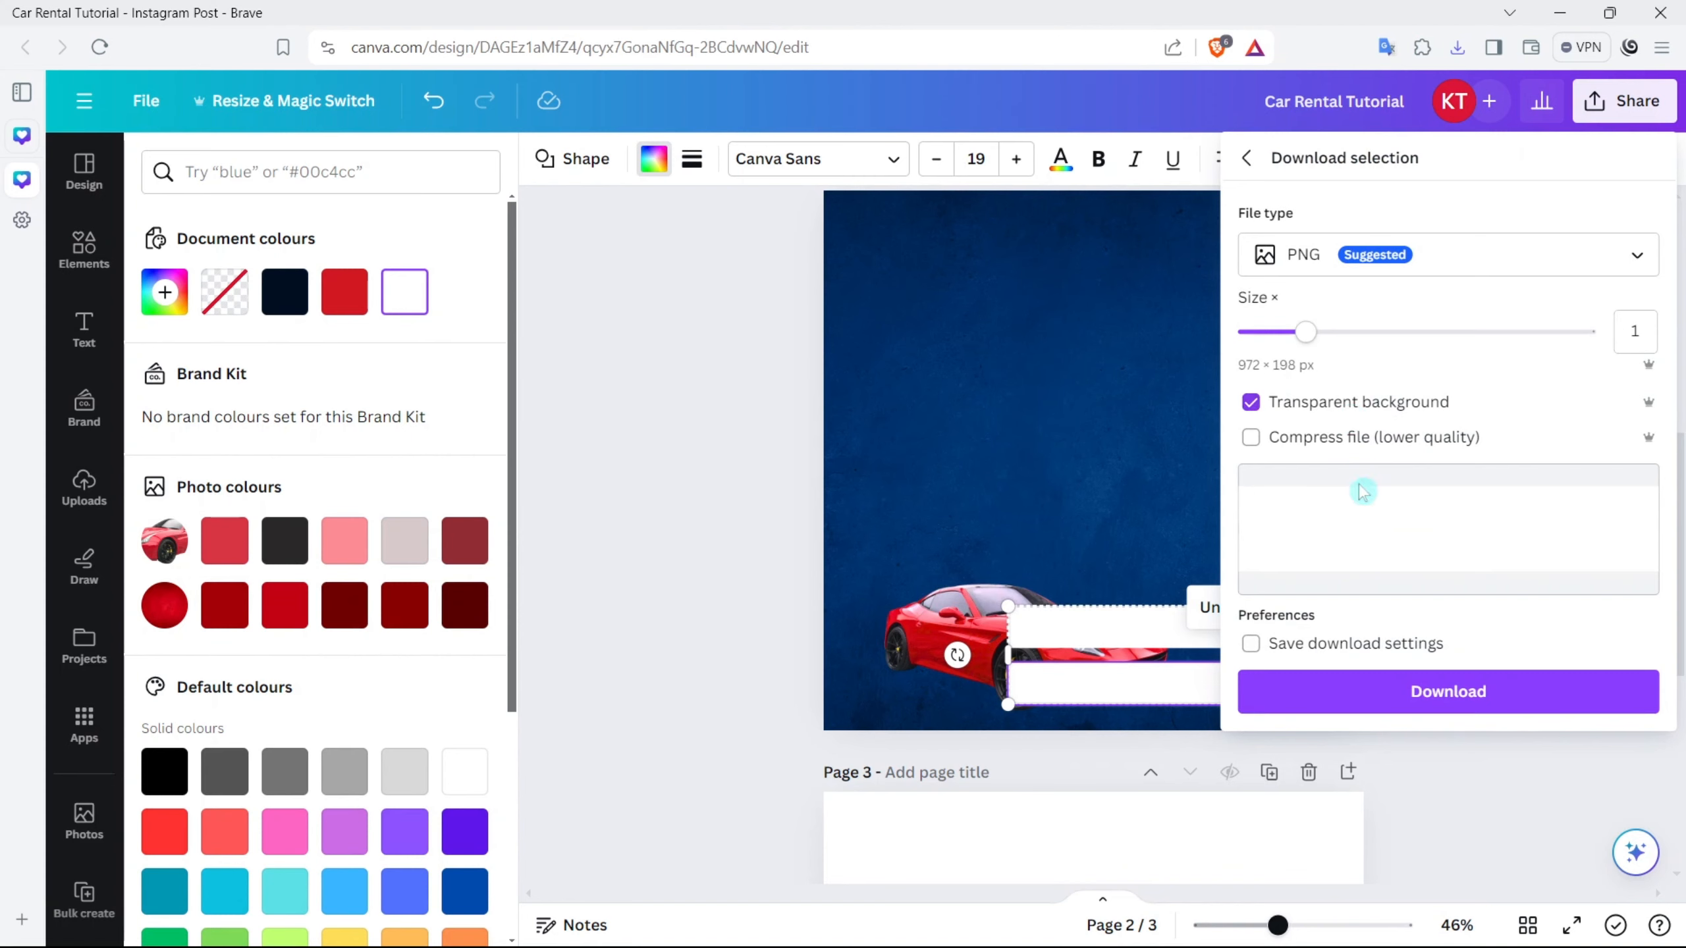
{"action": "left_click", "coordinate": [1386, 691]}
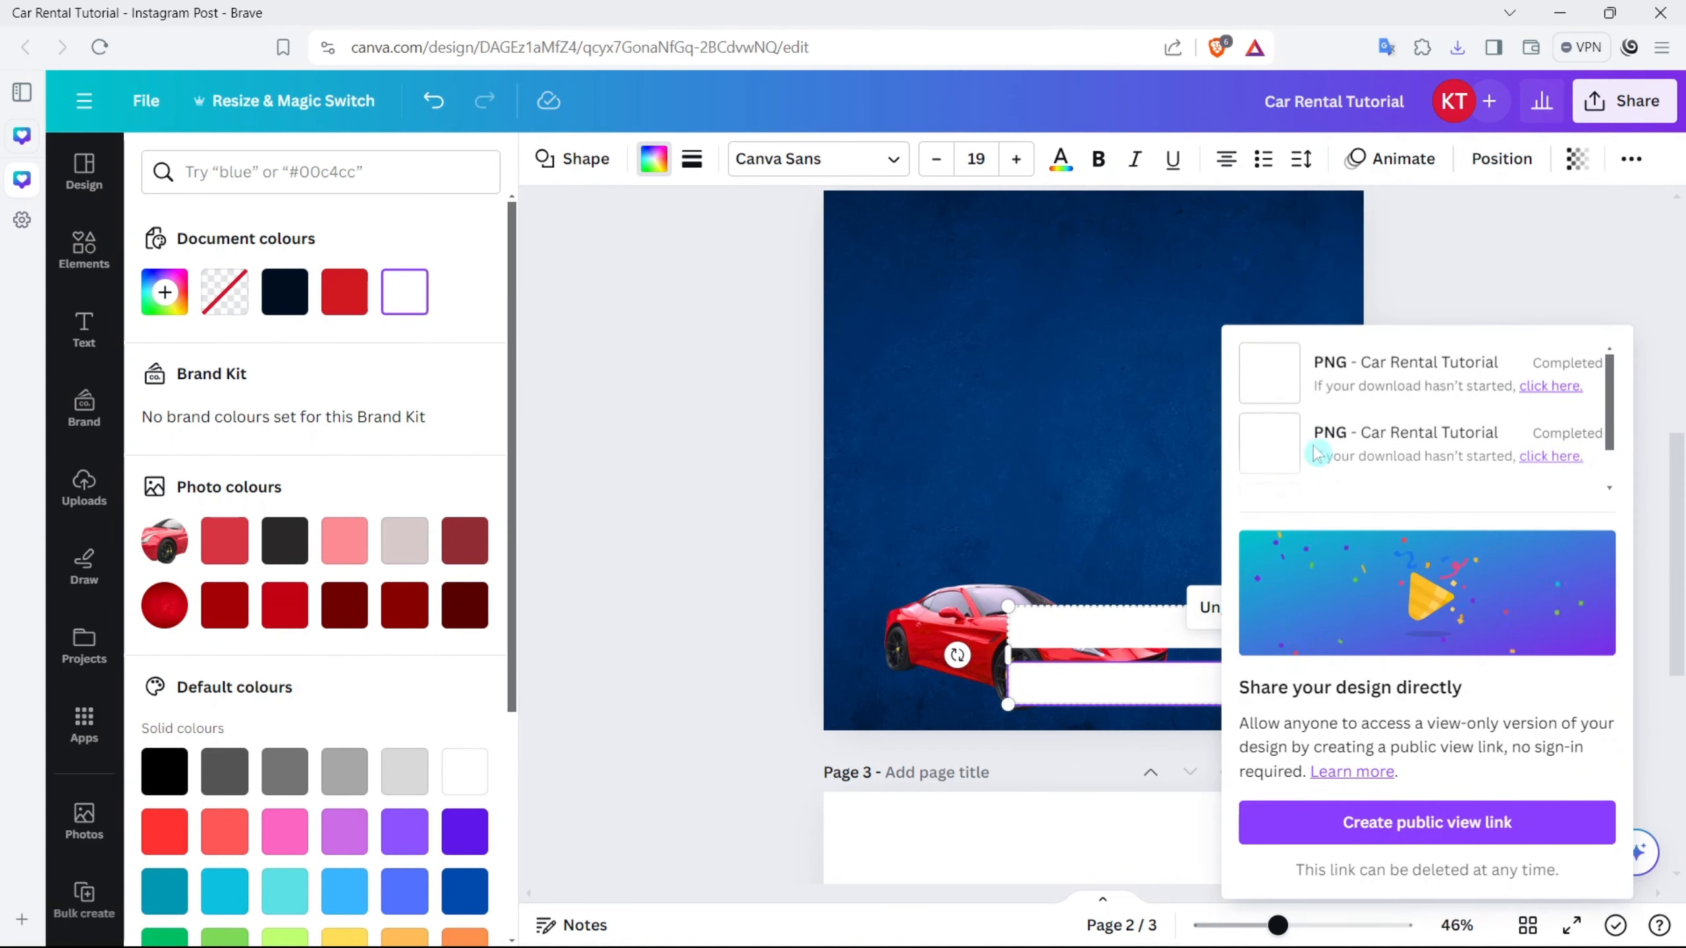
{"action": "left_click", "coordinate": [643, 497]}
Step: Delete the white bar group from page 2
{"action": "left_click", "coordinate": [1143, 643]}
{"action": "key", "text": "Delete"}
{"action": "key", "text": "Delete"}
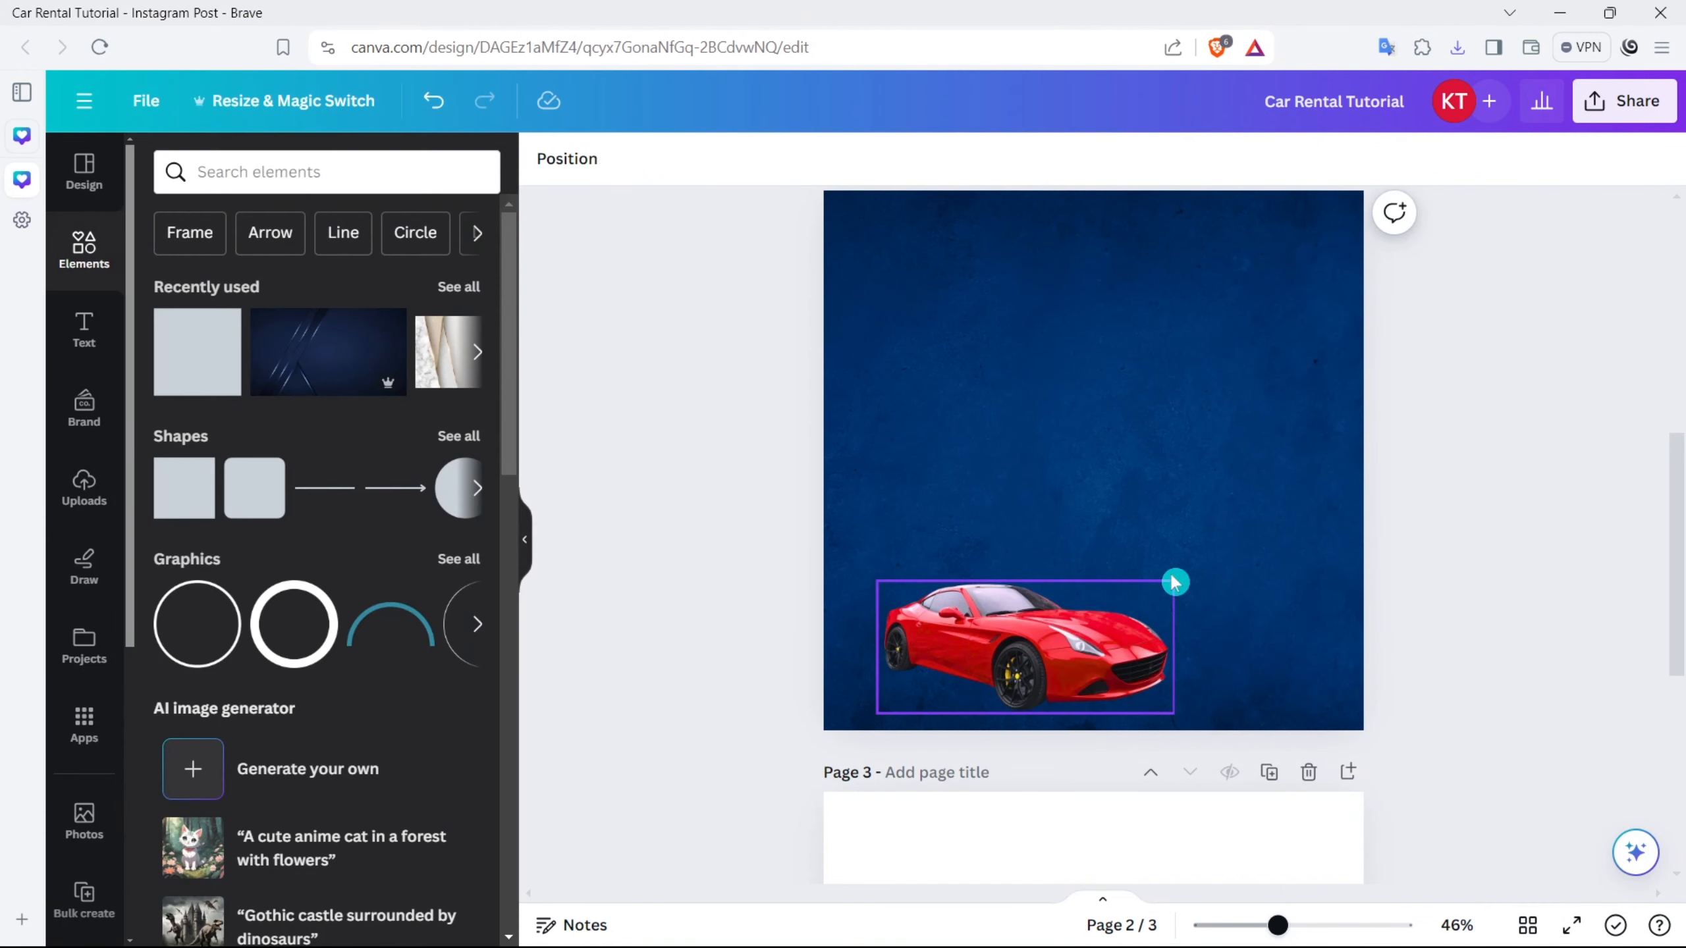
Step: Place the downloaded images Car Rental Tutorial (2).png and Car Rental Tutorial (1).png onto page 2
{"action": "left_click", "coordinate": [1456, 48]}
{"action": "left_click_drag", "start_coordinate": [1305, 158], "coordinate": [1008, 312]}
{"action": "left_click_drag", "start_coordinate": [1215, 225], "coordinate": [1010, 390]}
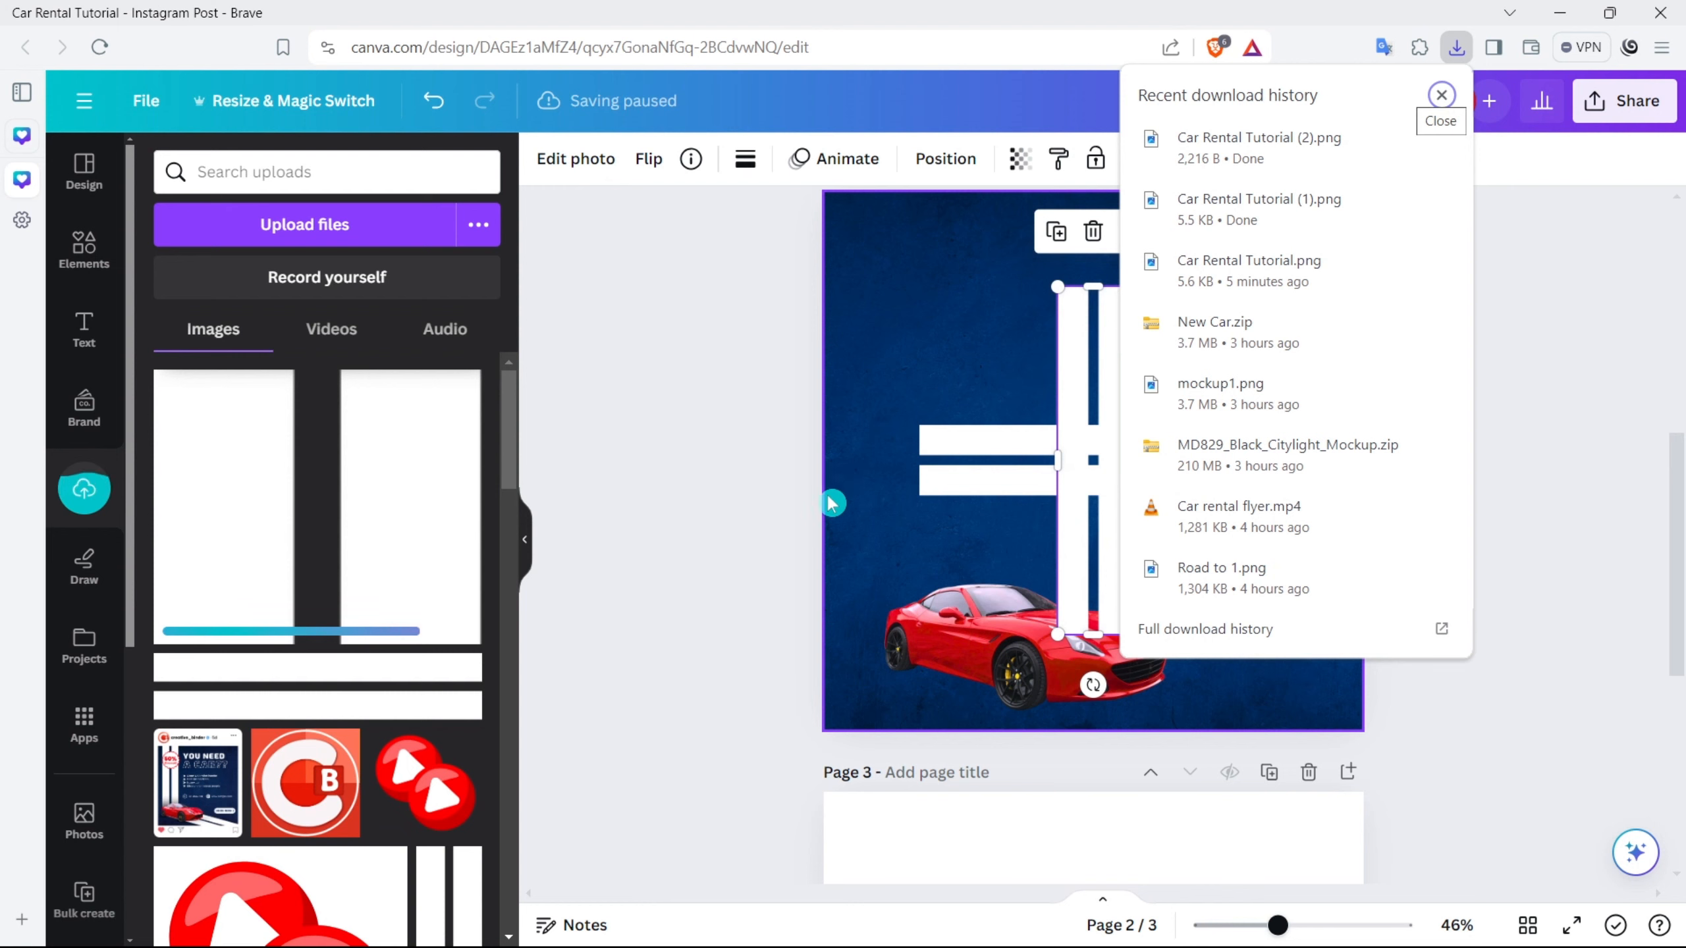
Step: Use the Skew Image app to add a copy of the vertical bars with a vertical skew of -14 degrees
{"action": "left_click", "coordinate": [106, 723]}
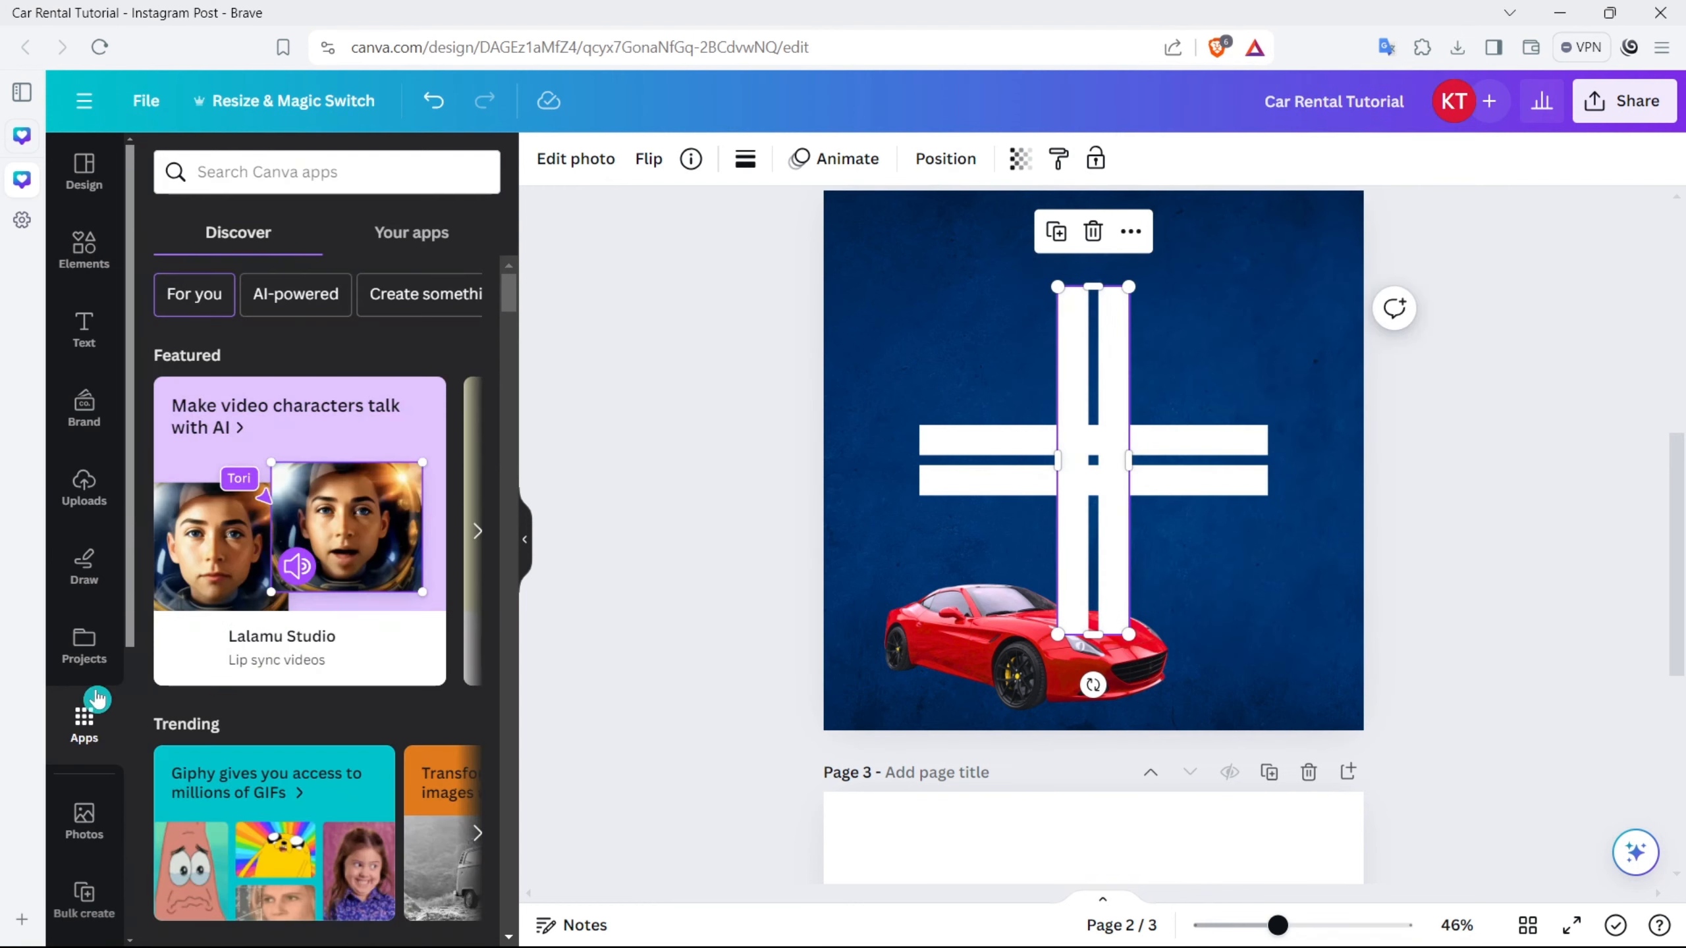
{"action": "type", "text": "skew Image"}
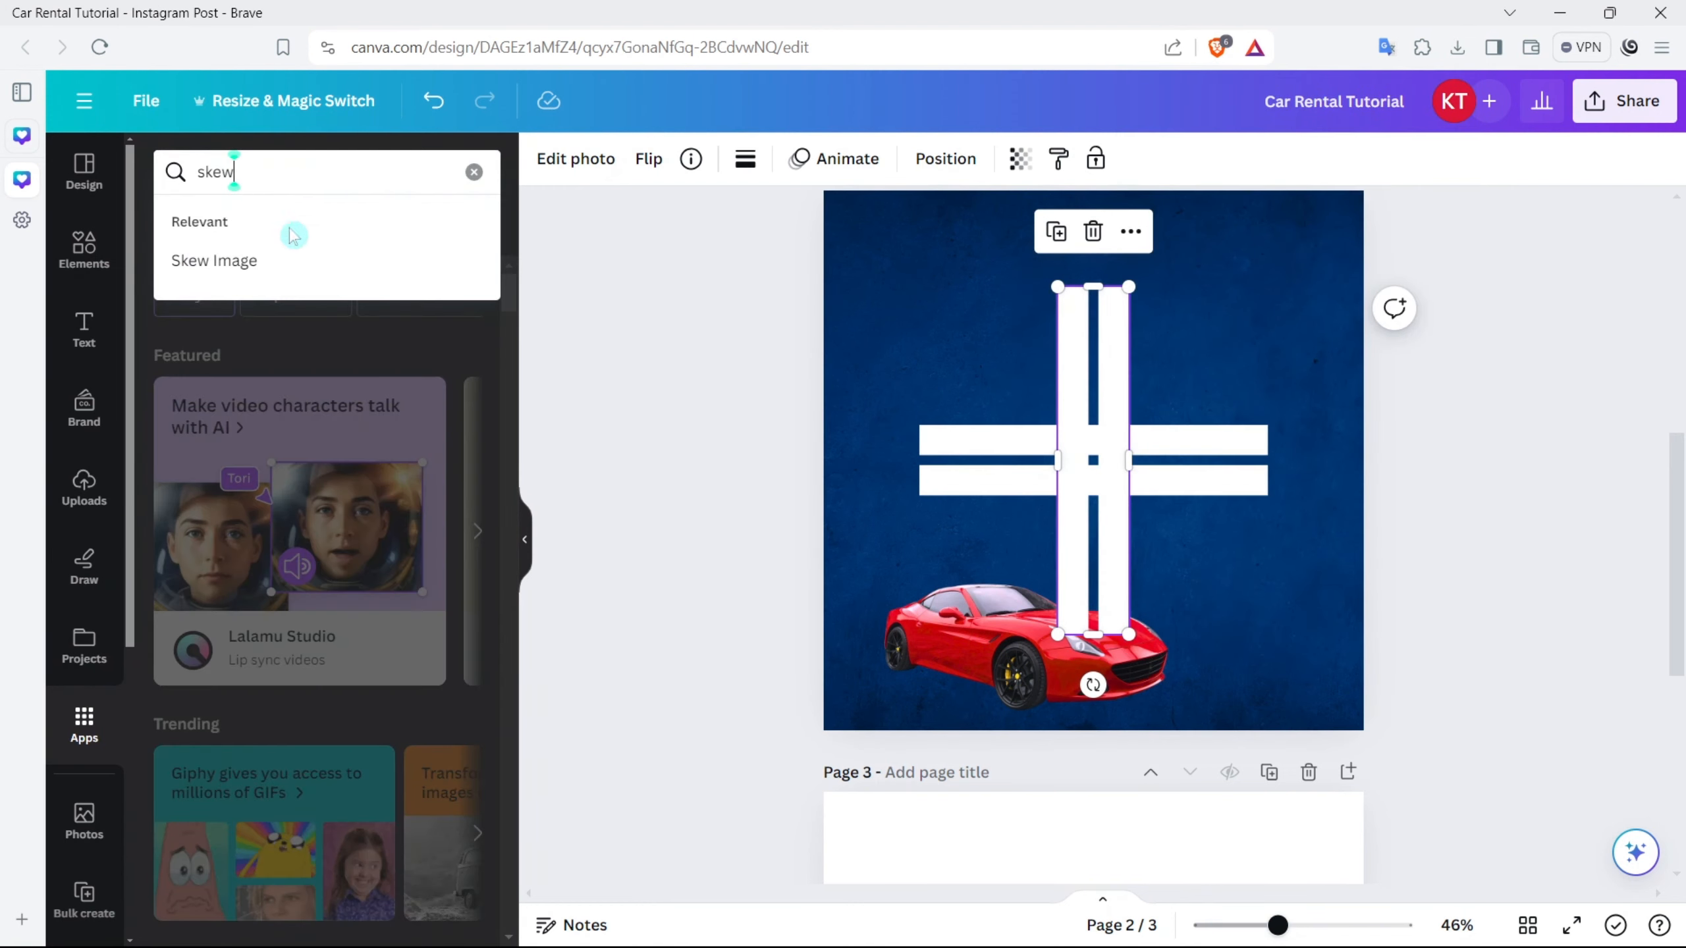
{"action": "left_click", "coordinate": [293, 258]}
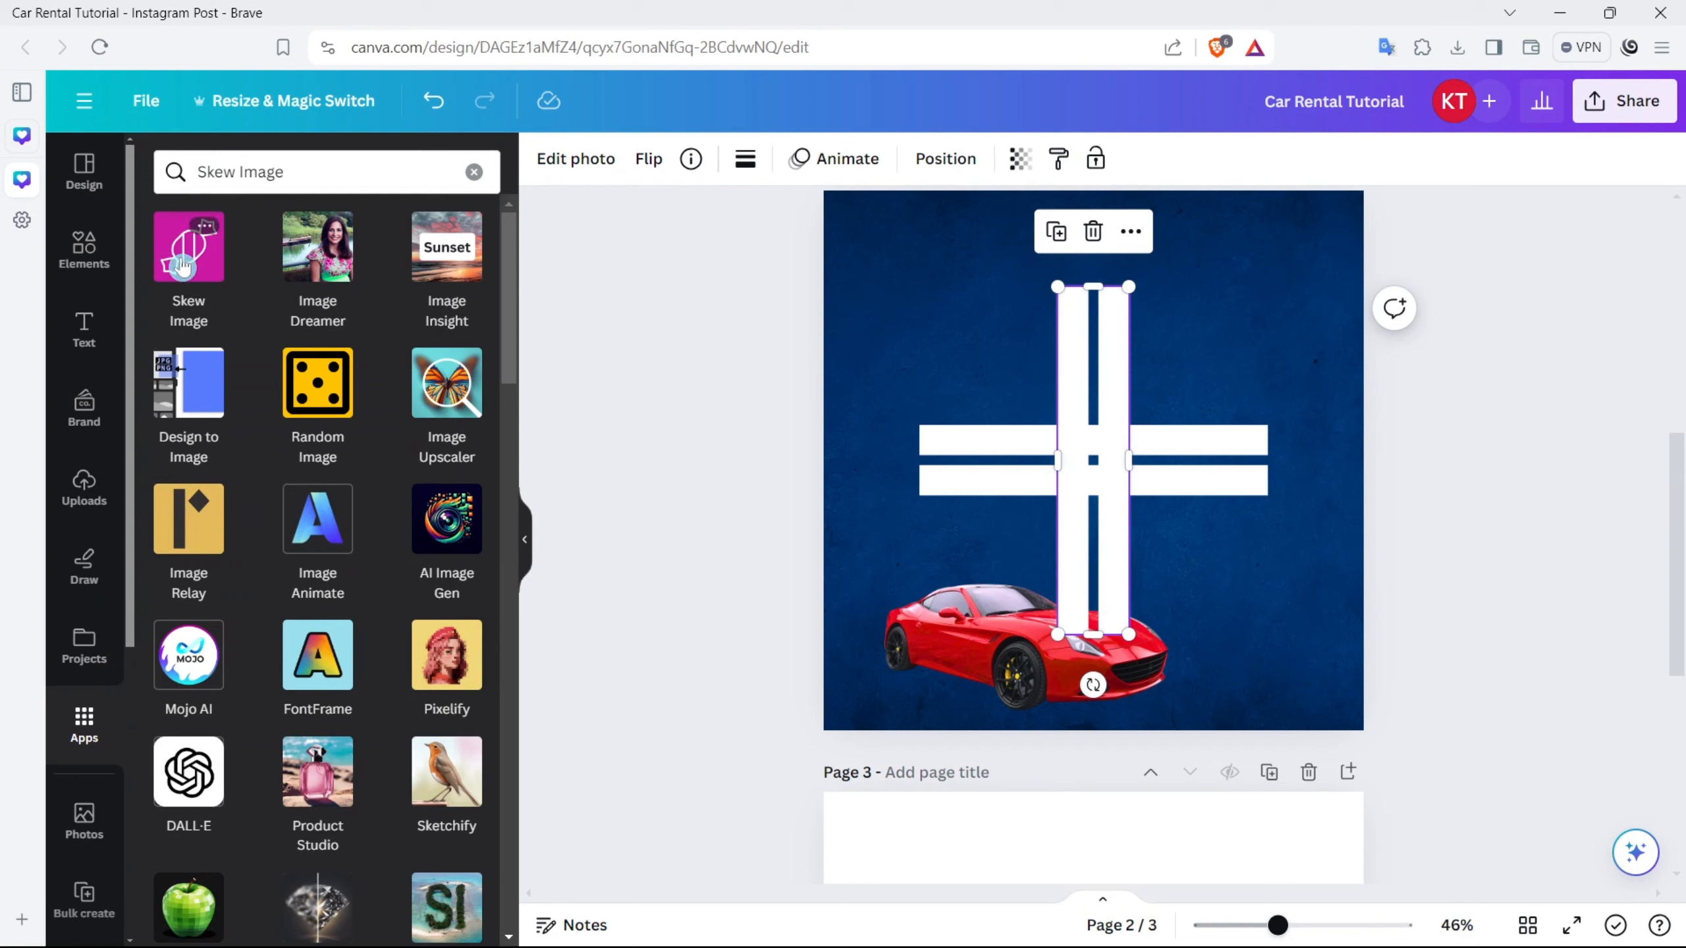
{"action": "left_click", "coordinate": [183, 267]}
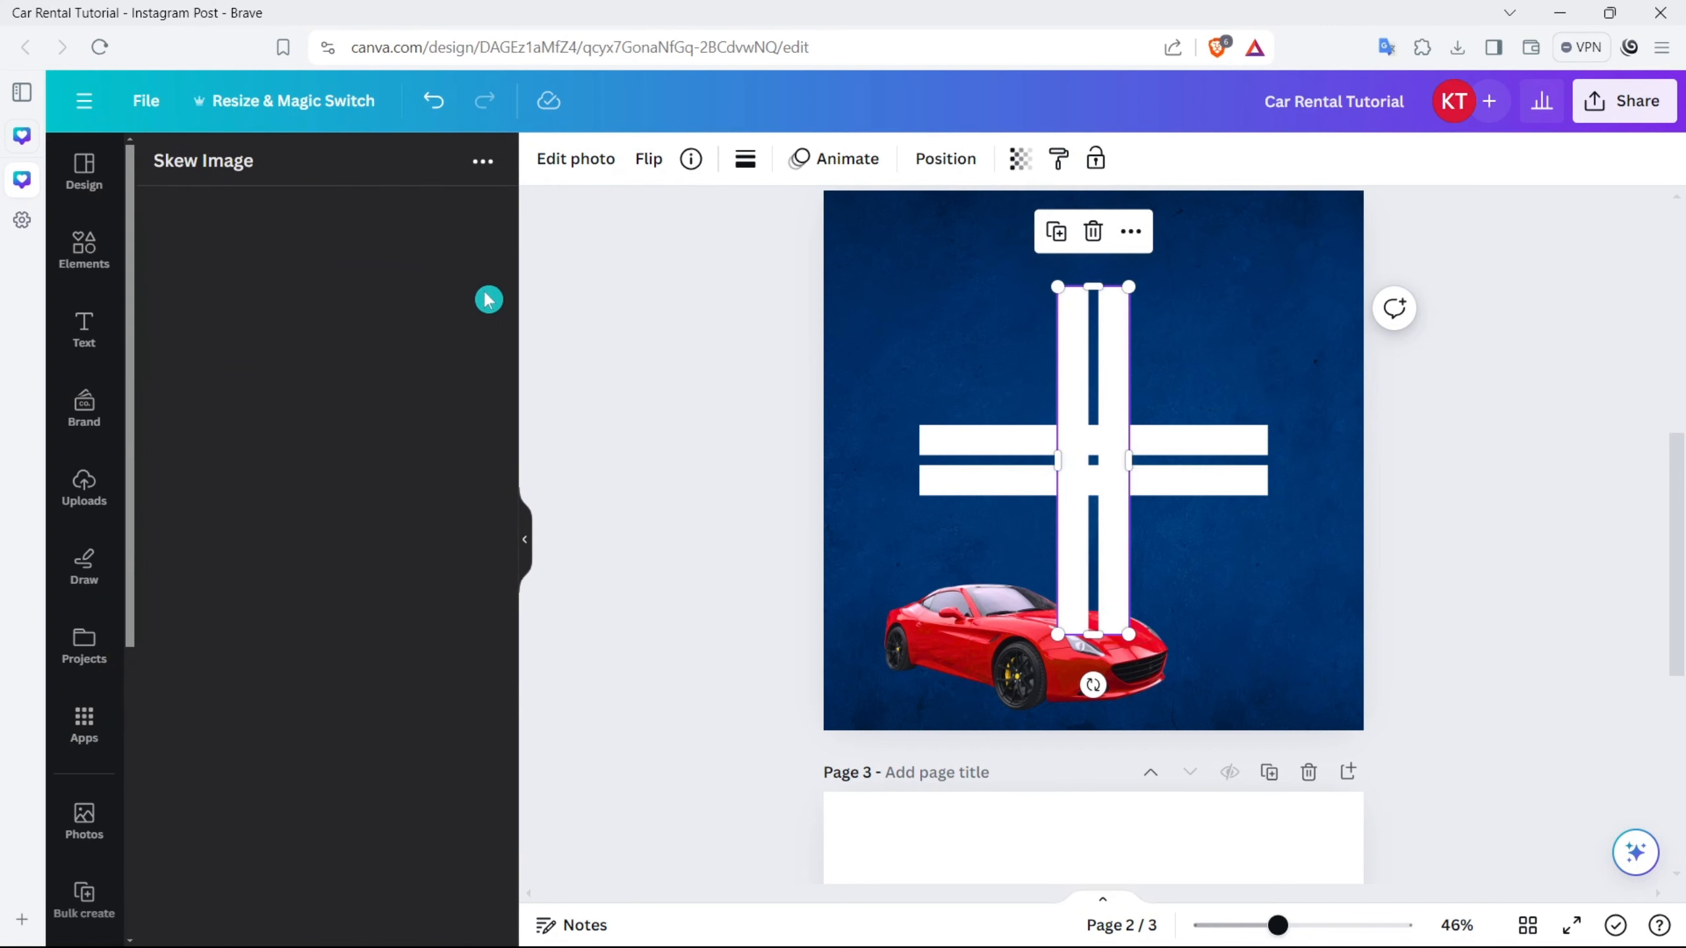
{"action": "left_click_drag", "start_coordinate": [397, 563], "coordinate": [304, 598]}
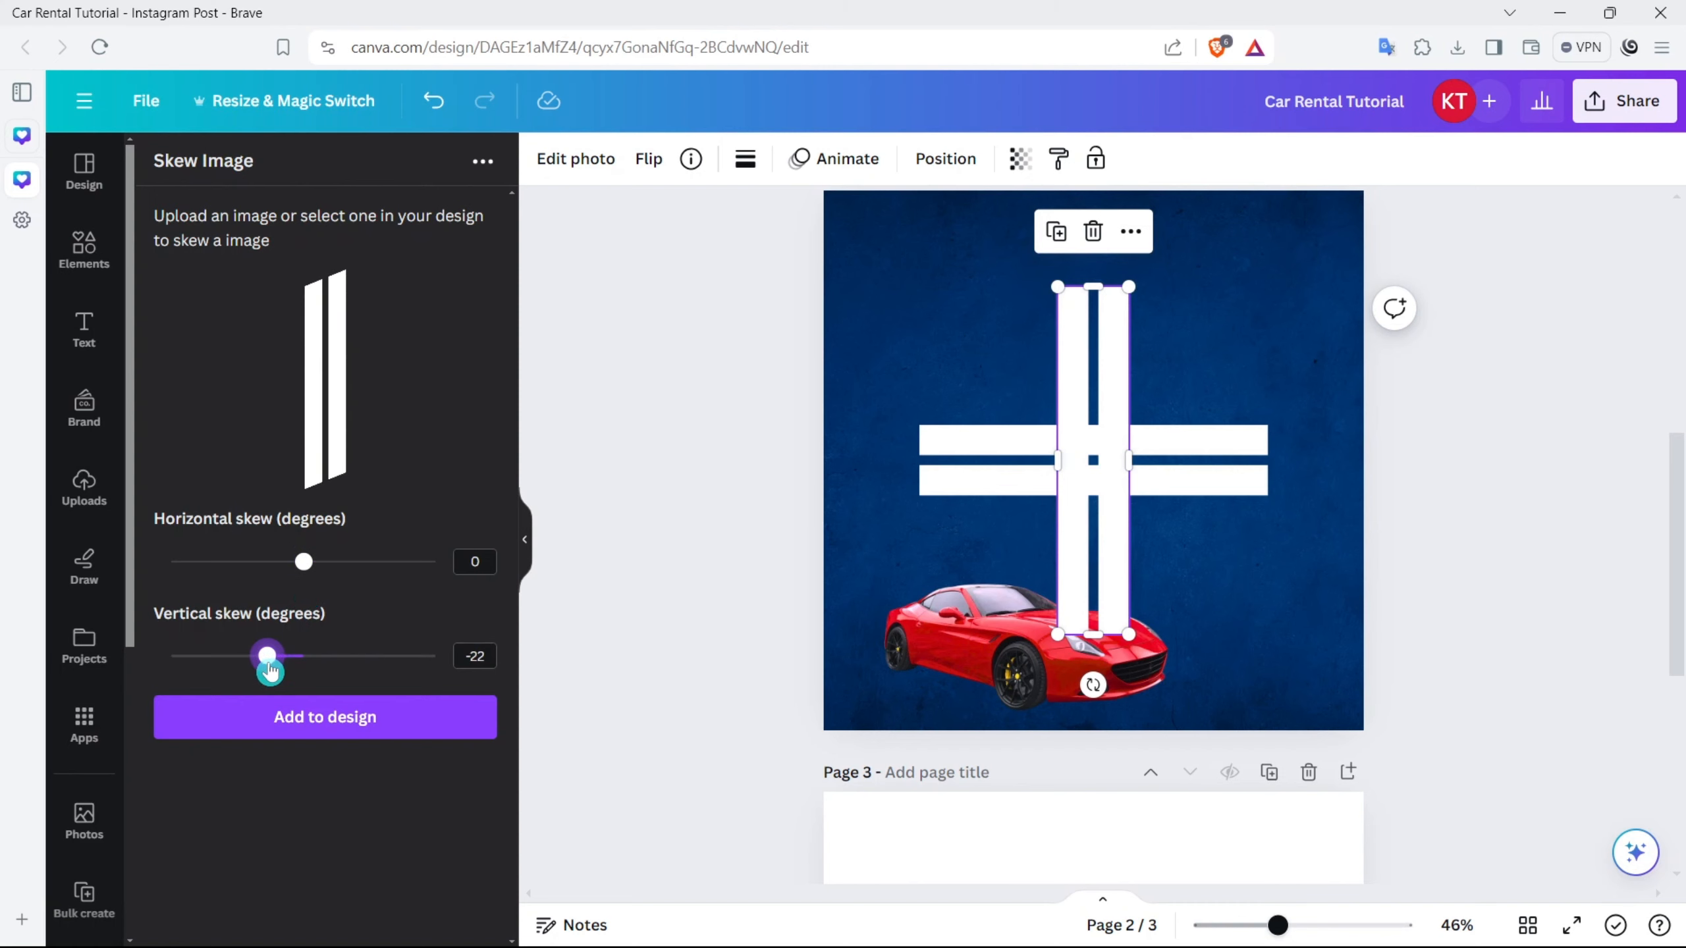
{"action": "left_click_drag", "start_coordinate": [283, 669], "coordinate": [280, 667]}
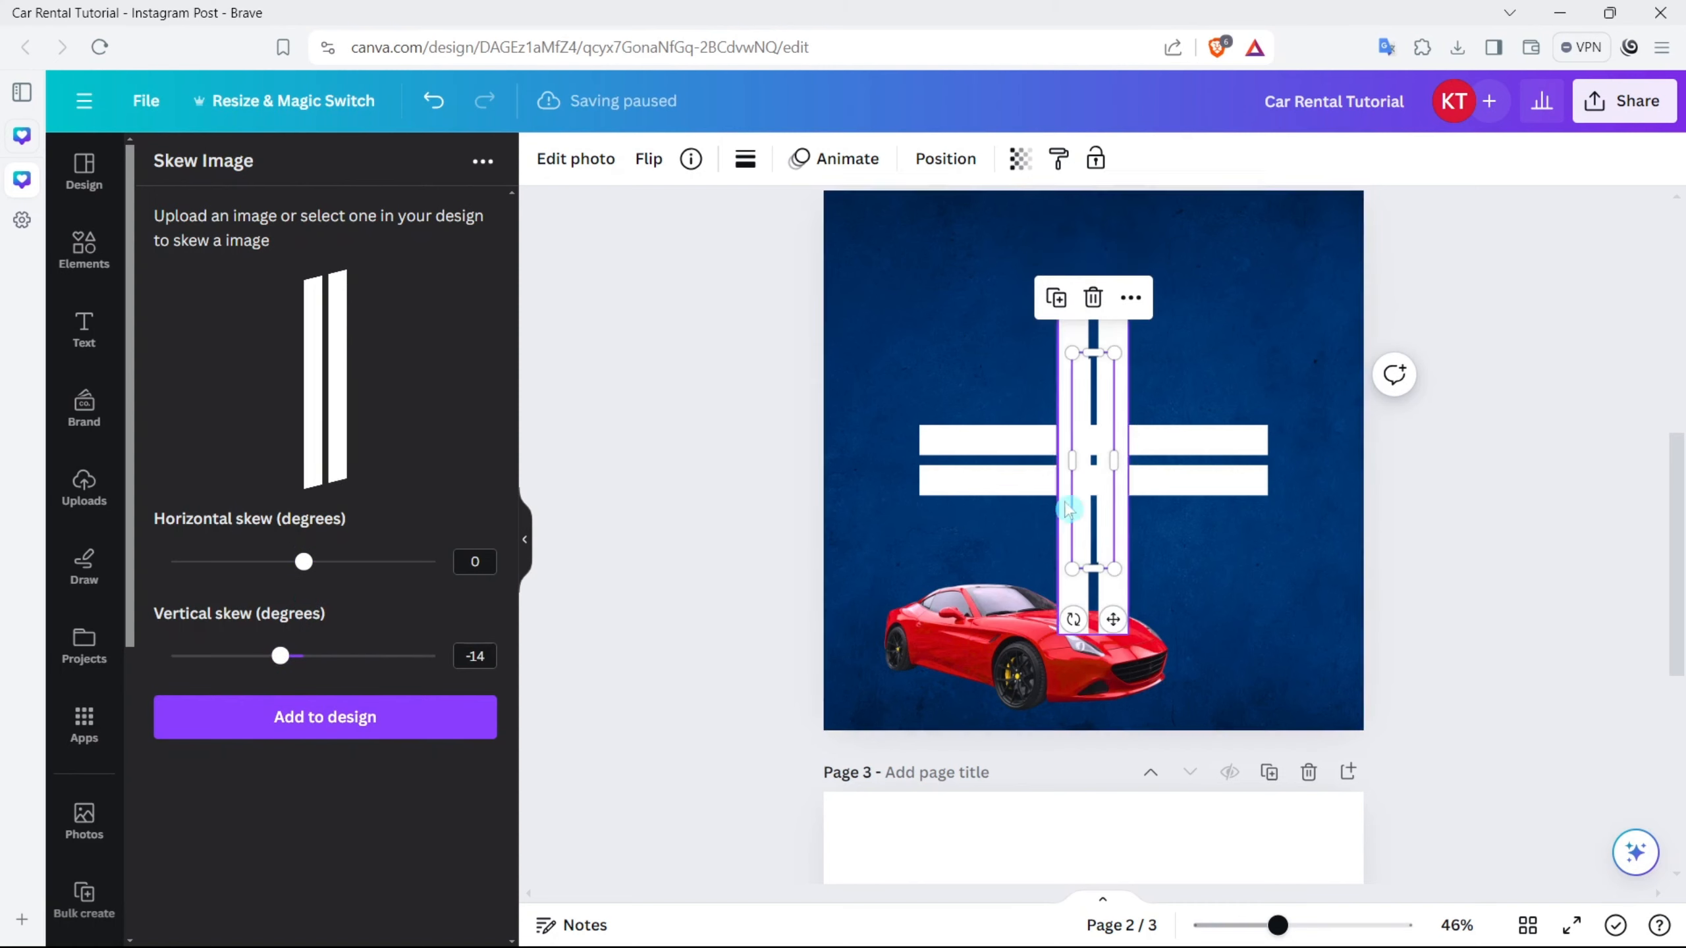
Step: Enlarge and align the skewed vertical bars behind the rear of the car, and delete the unskewed vertical bars
{"action": "left_click_drag", "start_coordinate": [1100, 520], "coordinate": [908, 619]}
{"action": "mouse_move", "coordinate": [929, 459]}
{"action": "left_mouse_down"}
{"action": "mouse_move", "coordinate": [995, 159]}
{"action": "mouse_move", "coordinate": [944, 460]}
{"action": "left_mouse_up"}
{"action": "left_click_drag", "start_coordinate": [1030, 657], "coordinate": [1007, 665]}
{"action": "left_click_drag", "start_coordinate": [903, 560], "coordinate": [904, 550]}
{"action": "left_click_drag", "start_coordinate": [971, 665], "coordinate": [935, 479]}
{"action": "left_click_drag", "start_coordinate": [895, 405], "coordinate": [907, 577]}
{"action": "left_click", "coordinate": [976, 632]}
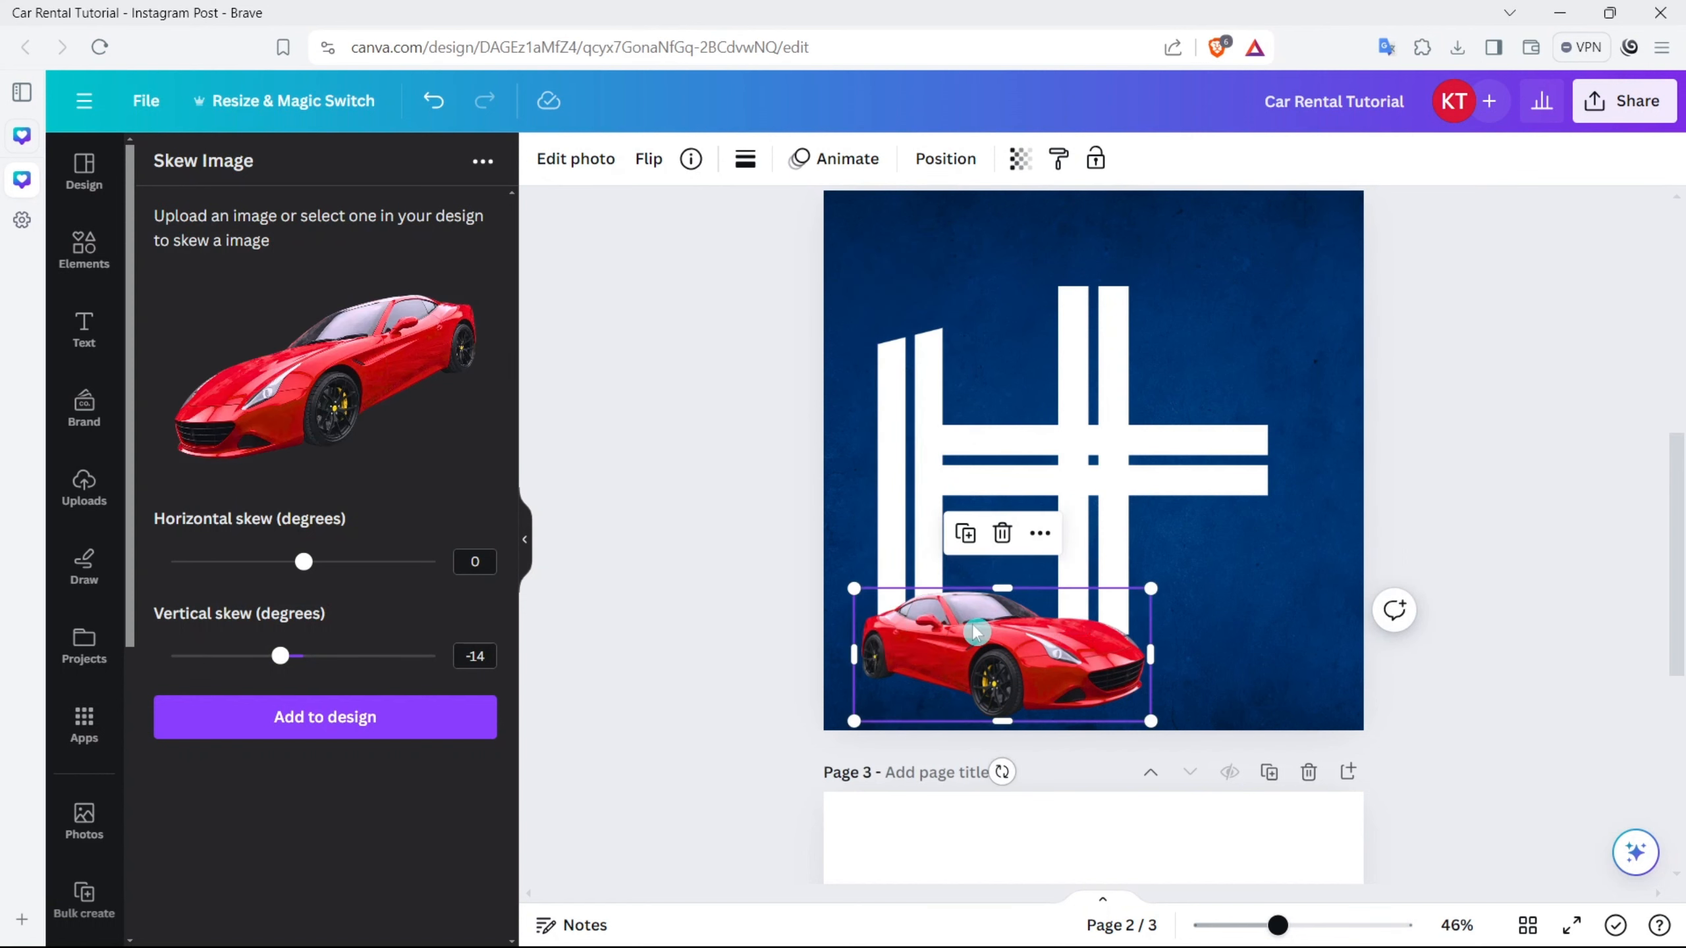
{"action": "left_click_drag", "start_coordinate": [907, 469], "coordinate": [889, 461]}
{"action": "left_click_drag", "start_coordinate": [941, 328], "coordinate": [963, 252]}
{"action": "left_click", "coordinate": [1112, 367]}
{"action": "key", "text": "Delete"}
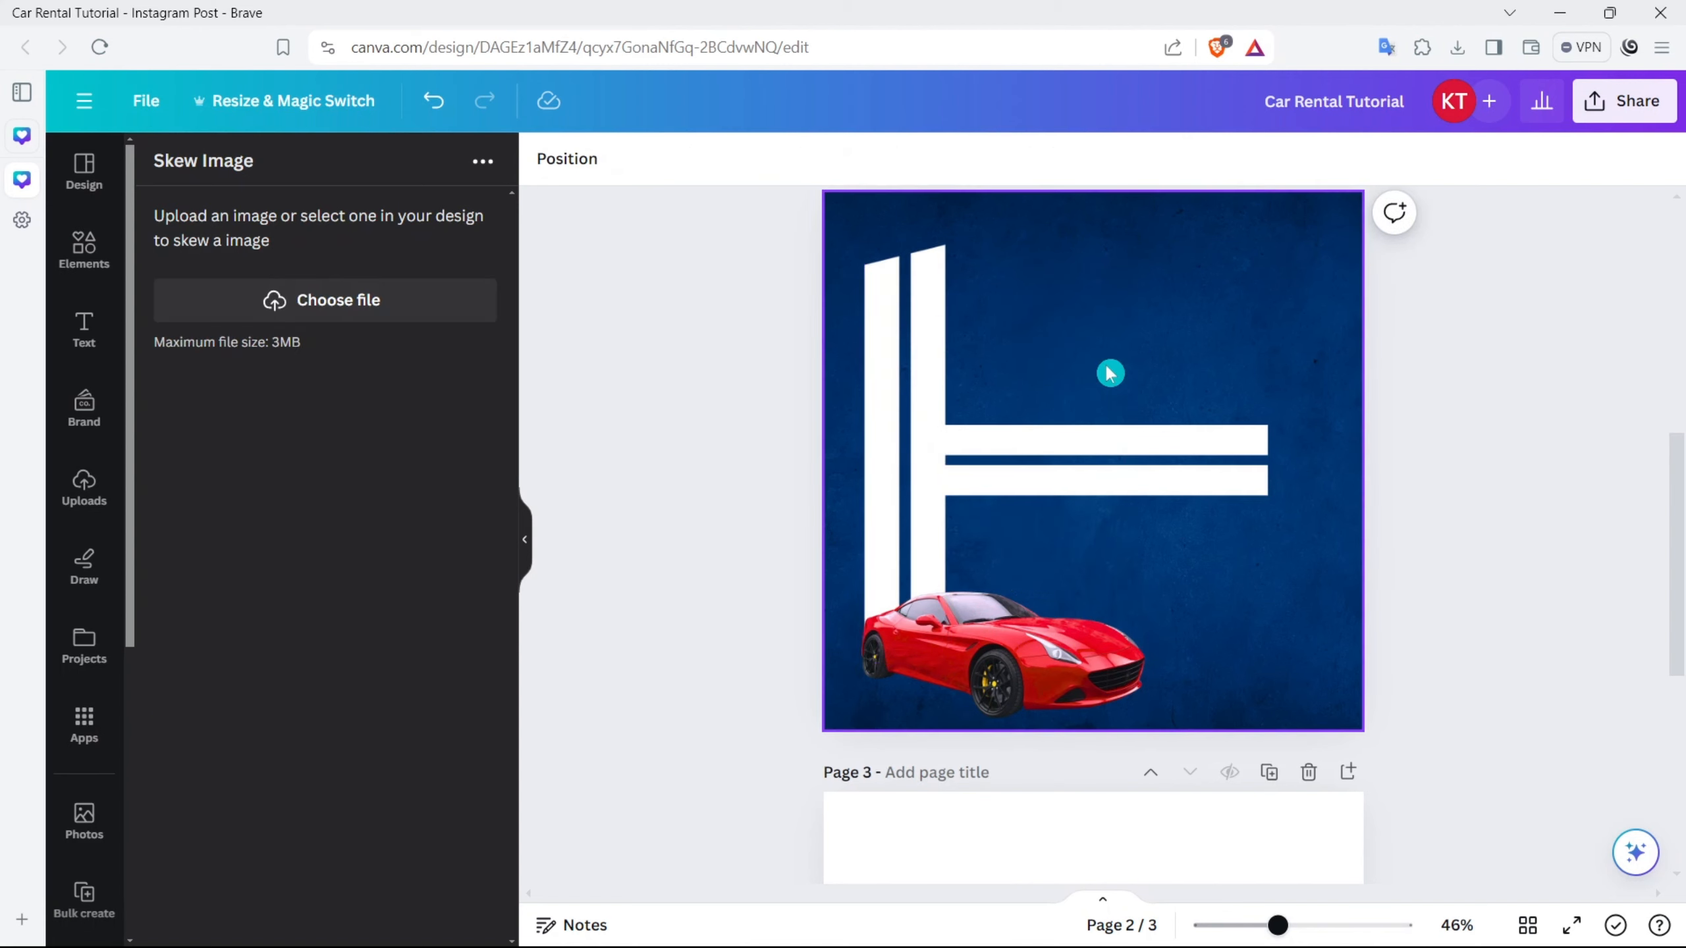
Step: Add a copy of the horizontal bars skewed -59 degrees horizontally and 24 degrees vertically
{"action": "left_click", "coordinate": [1126, 449]}
{"action": "left_click_drag", "start_coordinate": [304, 561], "coordinate": [199, 562]}
{"action": "left_click_drag", "start_coordinate": [315, 656], "coordinate": [343, 679]}
{"action": "left_click_drag", "start_coordinate": [198, 562], "coordinate": [206, 561]}
{"action": "left_click", "coordinate": [307, 723]}
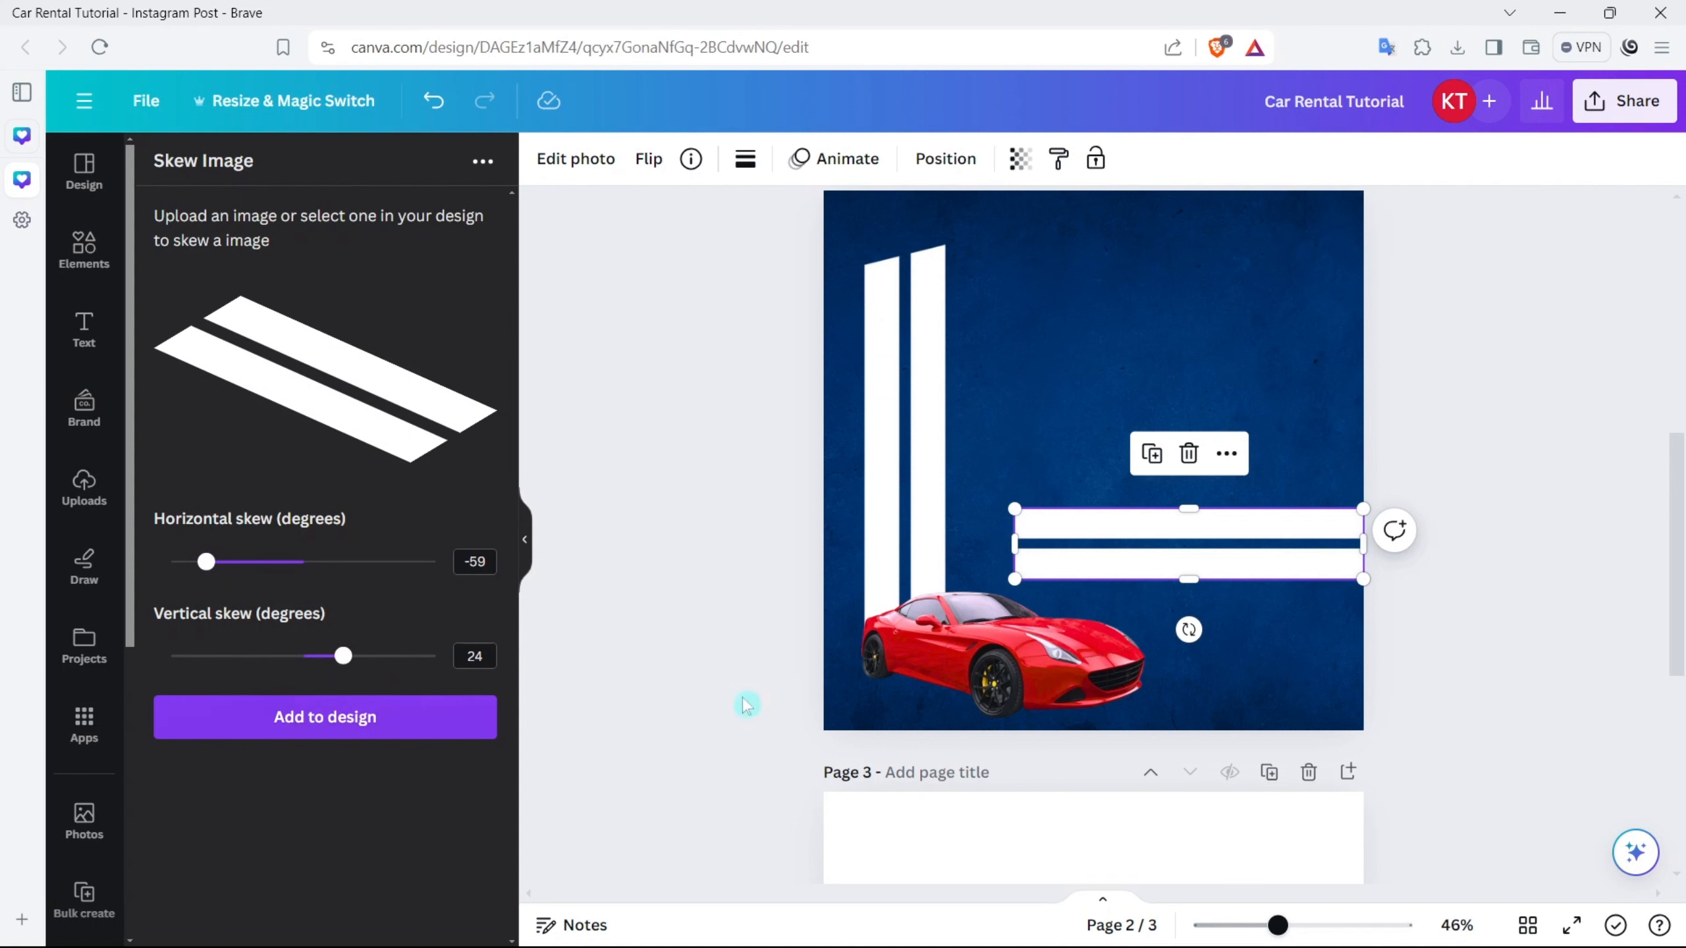
Step: Move and rotate the skewed horizontal bars so they run as floor stripes beneath the car
{"action": "left_click_drag", "start_coordinate": [1095, 490], "coordinate": [1124, 727]}
{"action": "left_click_drag", "start_coordinate": [1232, 644], "coordinate": [1249, 685]}
{"action": "left_click_drag", "start_coordinate": [1160, 831], "coordinate": [1166, 833]}
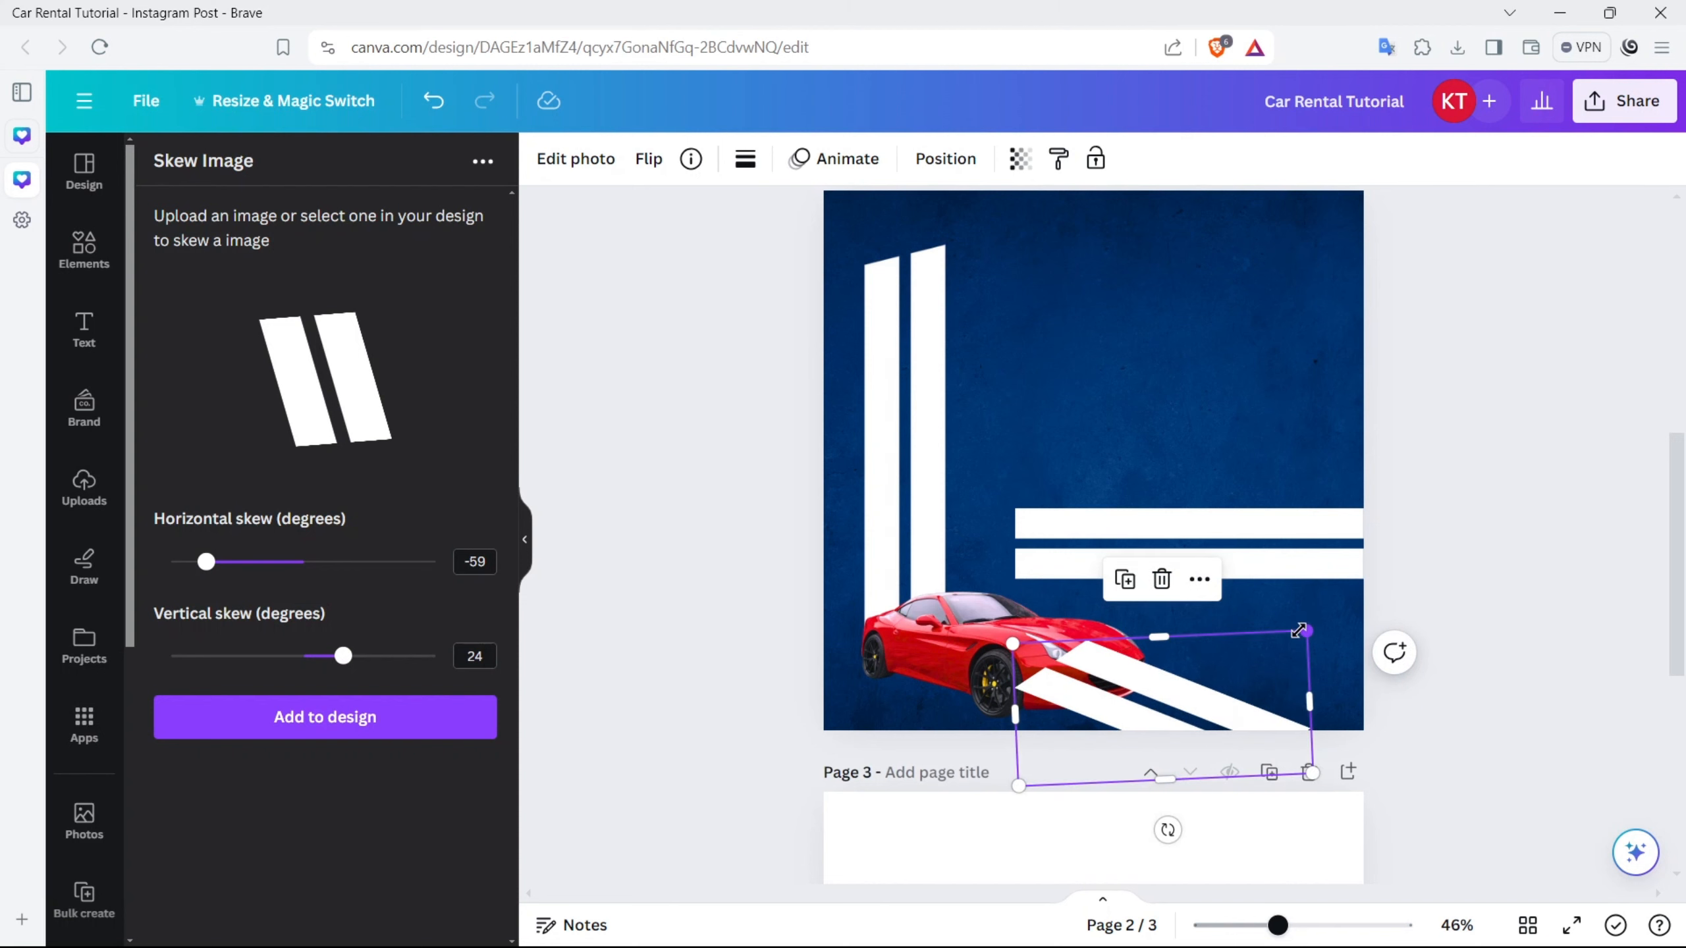
{"action": "left_click_drag", "start_coordinate": [1260, 696], "coordinate": [1248, 710]}
{"action": "left_click_drag", "start_coordinate": [1155, 843], "coordinate": [1171, 843]}
{"action": "left_click_drag", "start_coordinate": [1244, 718], "coordinate": [1254, 701]}
{"action": "left_click_drag", "start_coordinate": [1178, 824], "coordinate": [1188, 825]}
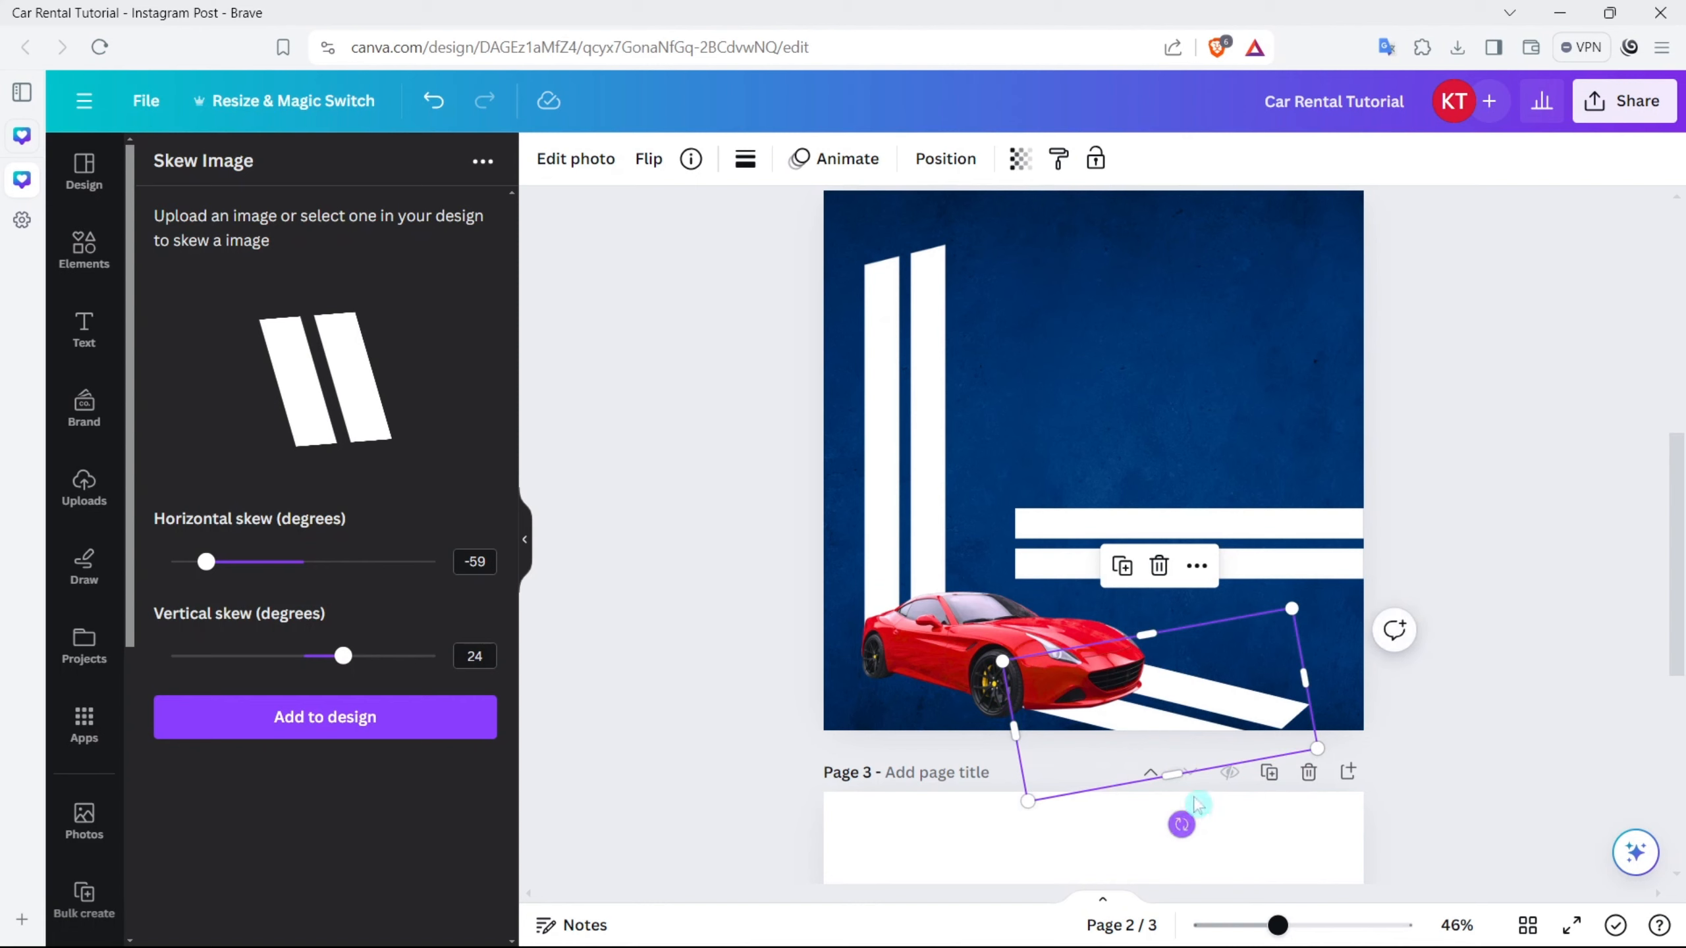
Step: Extend the floor stripes past the page's lower right with a duplicate, group both pieces, and send them behind the car
{"action": "left_click_drag", "start_coordinate": [1168, 702], "coordinate": [1398, 763]}
{"action": "scroll", "coordinate": [1397, 763], "scroll_direction": "down", "scroll_amount": 2}
{"action": "left_click", "coordinate": [1301, 707], "text": "shift"}
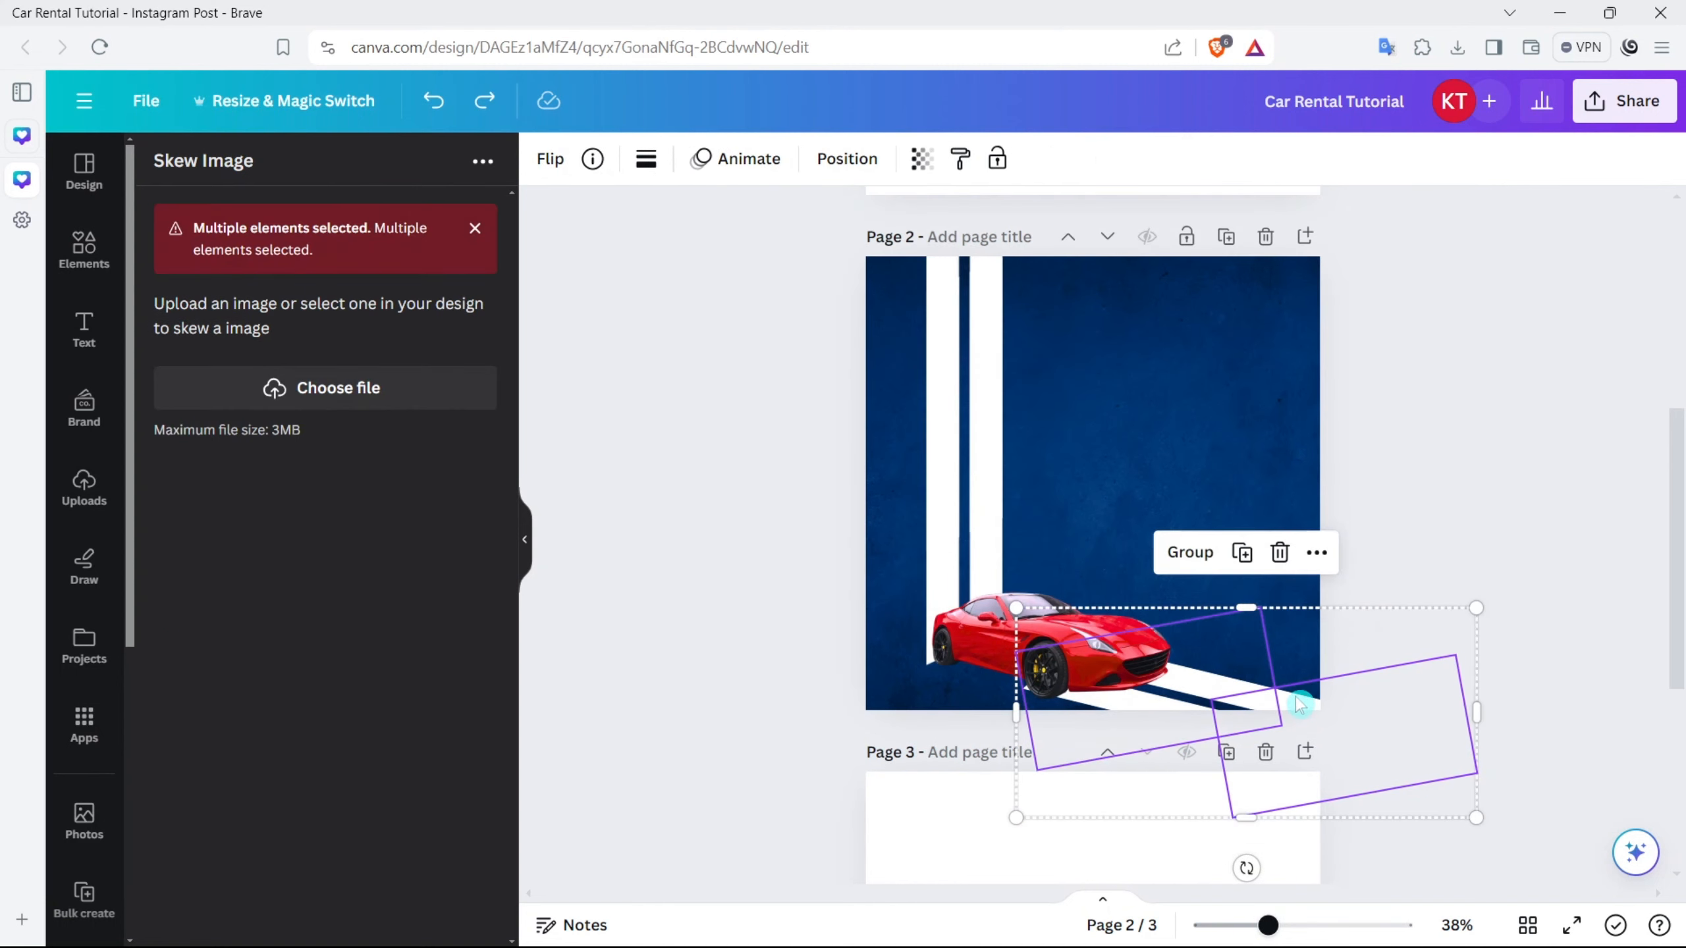
{"action": "key", "text": "ctrl+g"}
{"action": "left_click_drag", "start_coordinate": [1294, 703], "coordinate": [1194, 697]}
{"action": "key", "text": "ctrl+bracketleft"}
Step: Shift the vertical bars and floor stripes together toward the page's left edge, and reposition the car over them
{"action": "left_click", "coordinate": [1085, 662]}
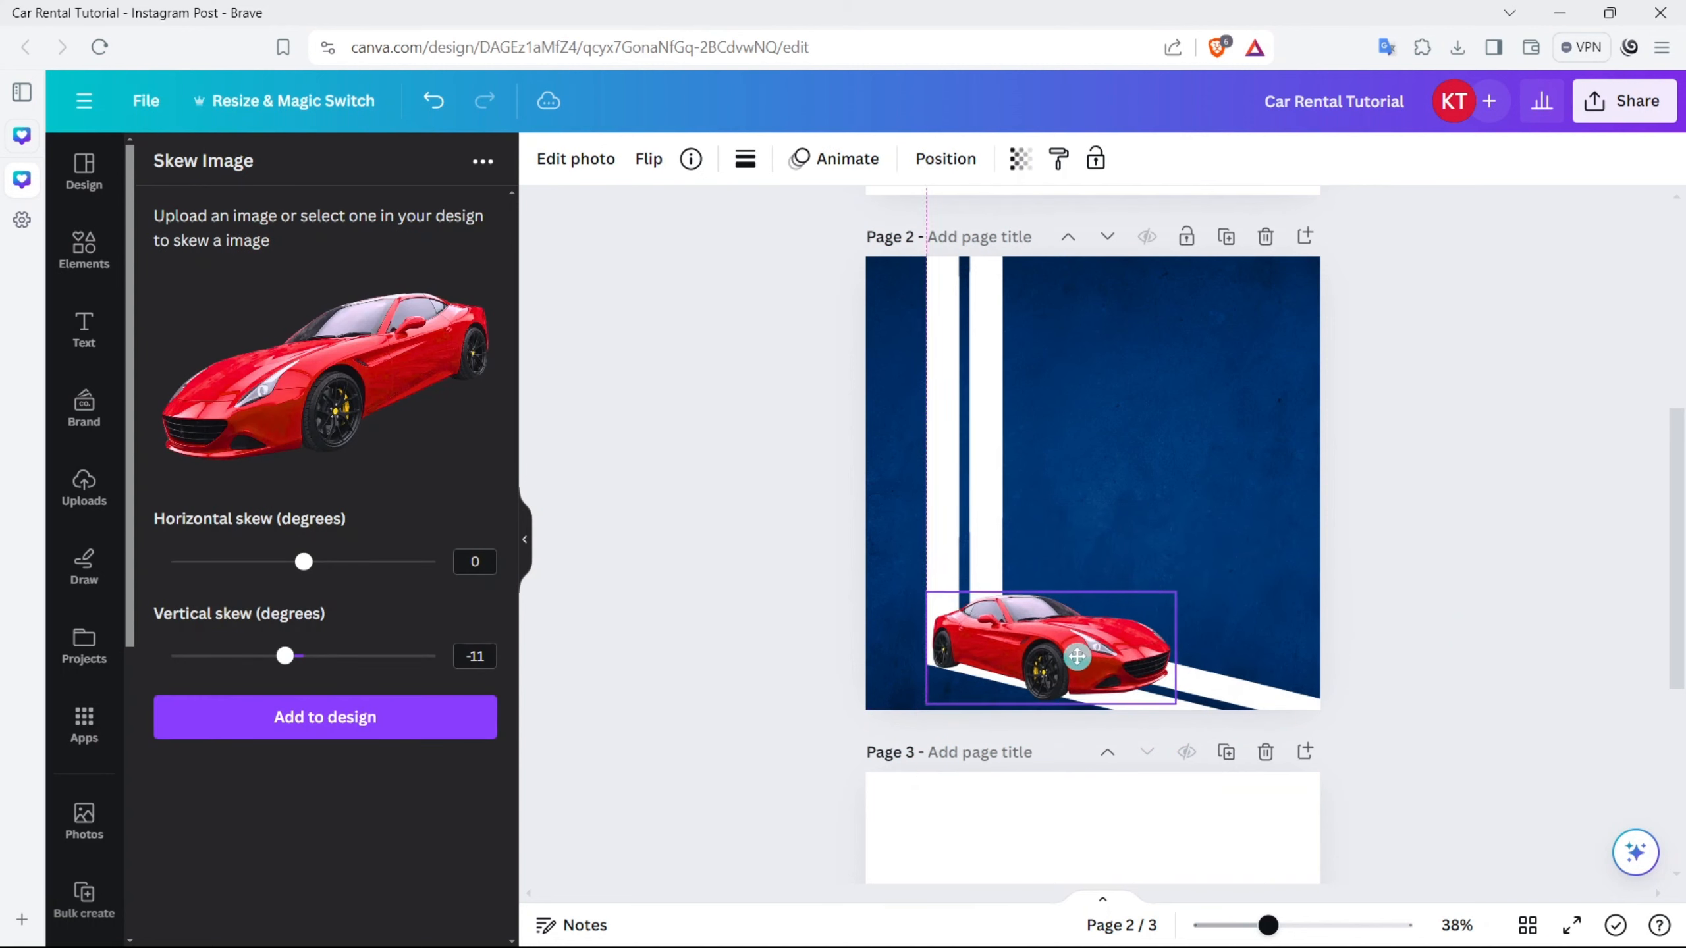
{"action": "scroll", "coordinate": [1096, 662], "scroll_direction": "up", "scroll_amount": 5, "text": "ctrl"}
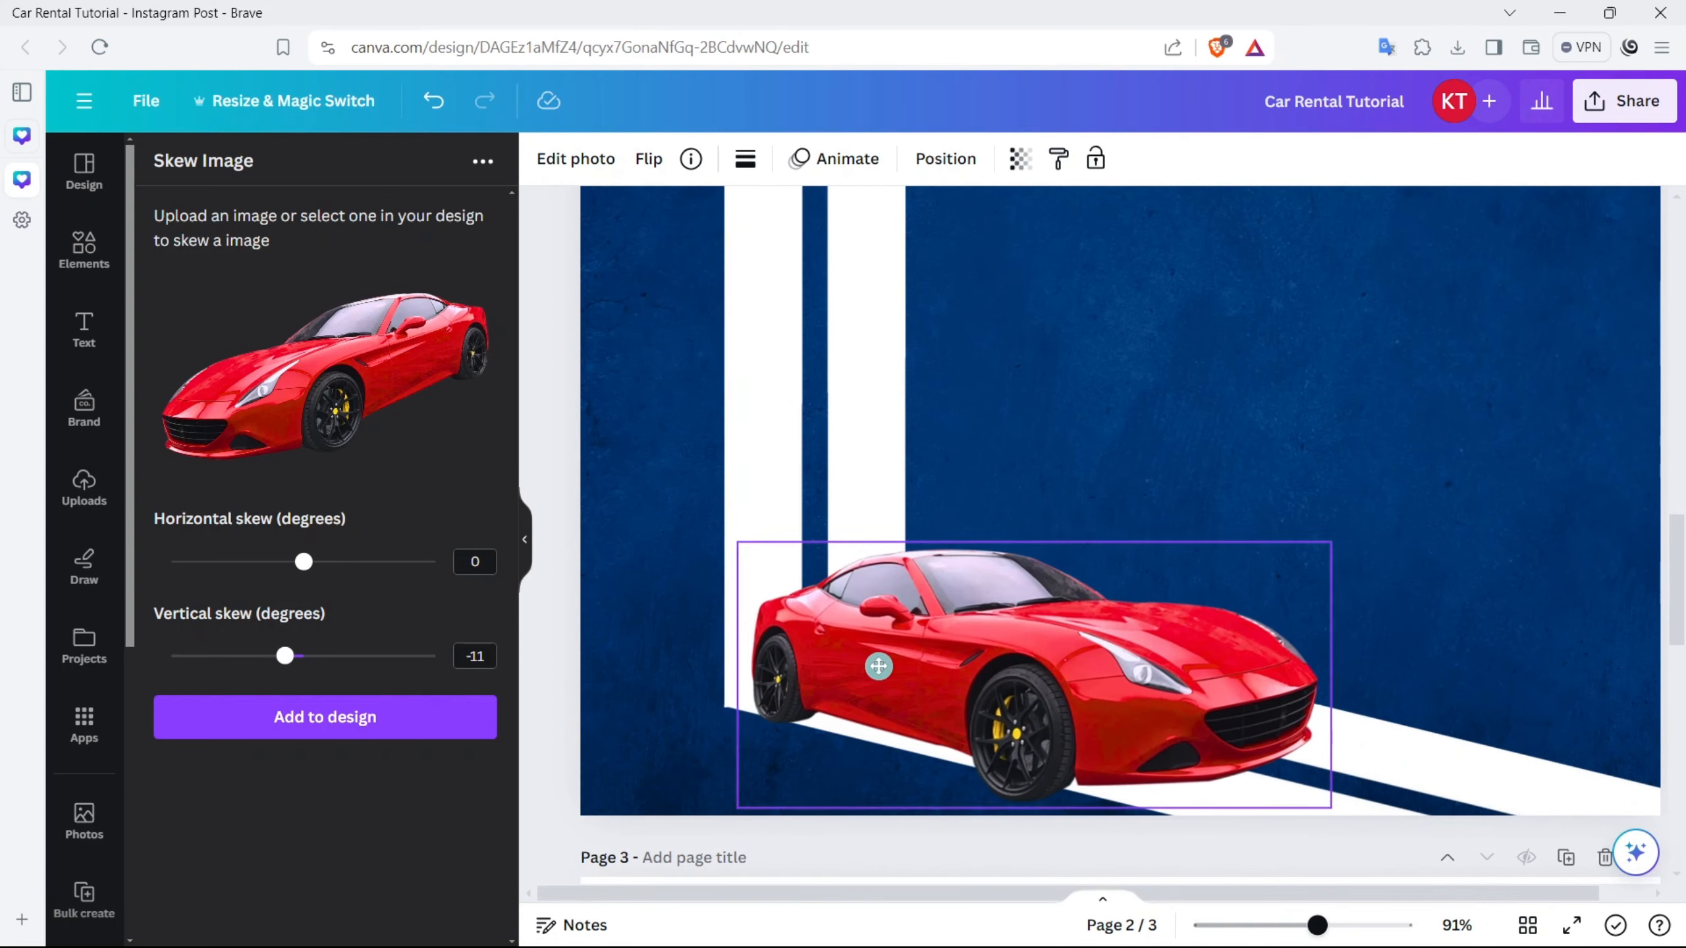
{"action": "left_click", "coordinate": [749, 490]}
{"action": "left_click", "coordinate": [1422, 772], "text": "shift"}
{"action": "left_click_drag", "start_coordinate": [1396, 769], "coordinate": [1291, 746]}
{"action": "left_click_drag", "start_coordinate": [1150, 674], "coordinate": [1022, 639]}
{"action": "left_click", "coordinate": [1347, 575]}
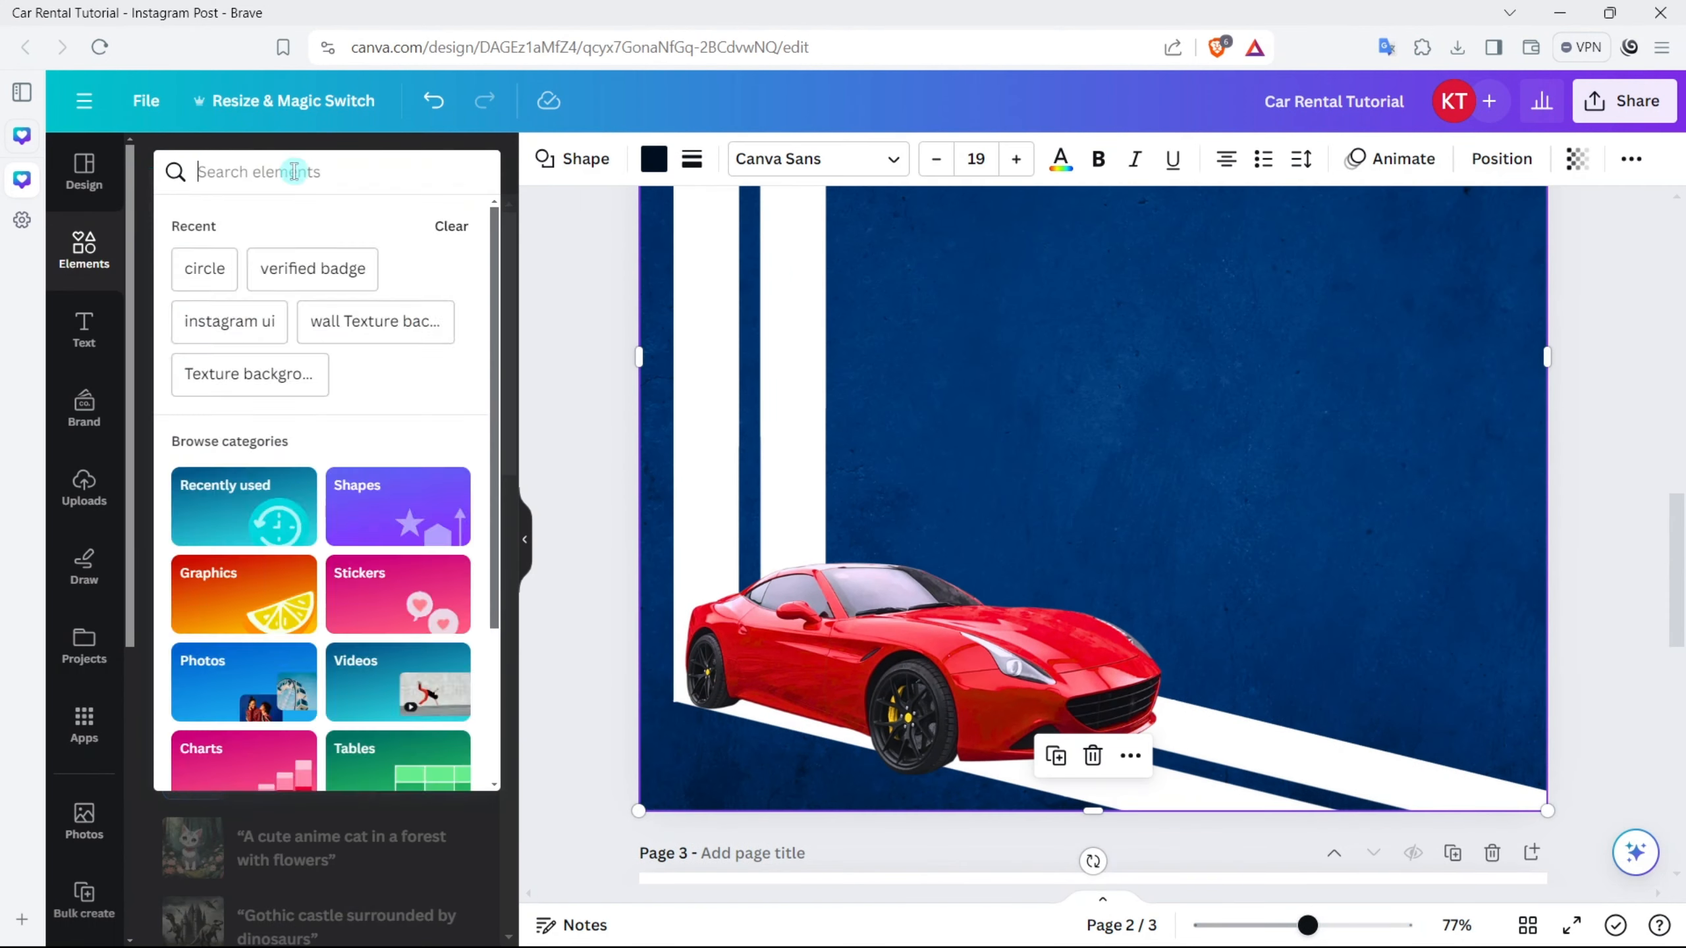
Step: Search the elements for "shadow" and add a black gradient shadow graphic to the page
{"action": "type", "text": "shadow"}
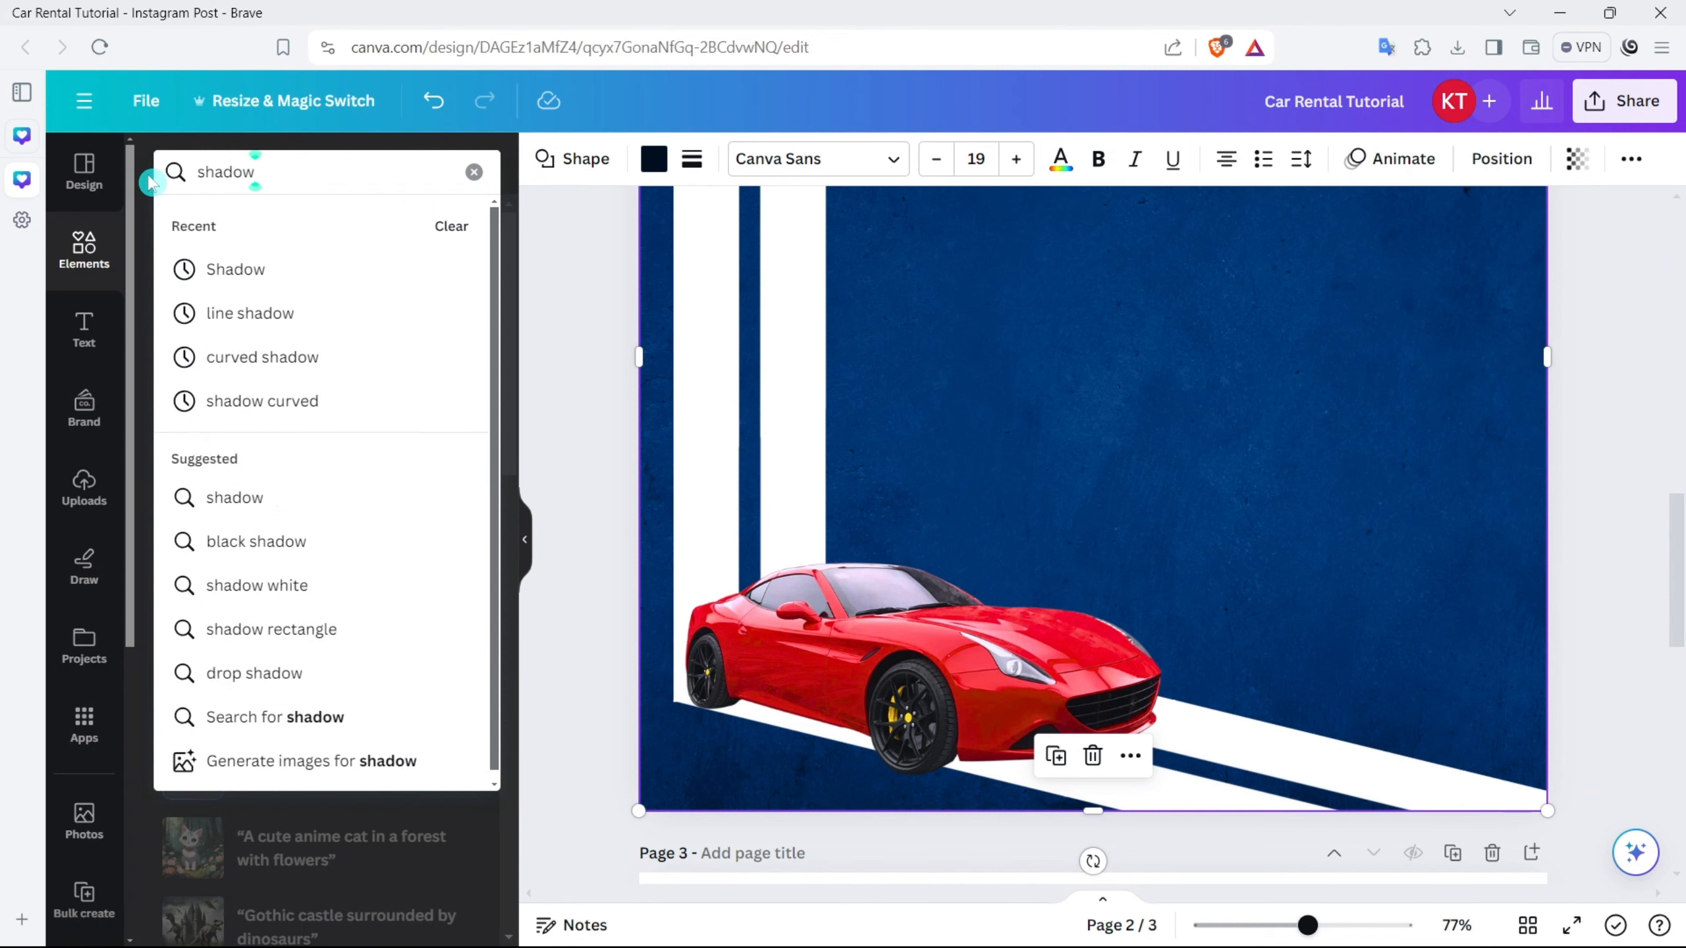
{"action": "key", "text": "Return"}
{"action": "left_click", "coordinate": [431, 332]}
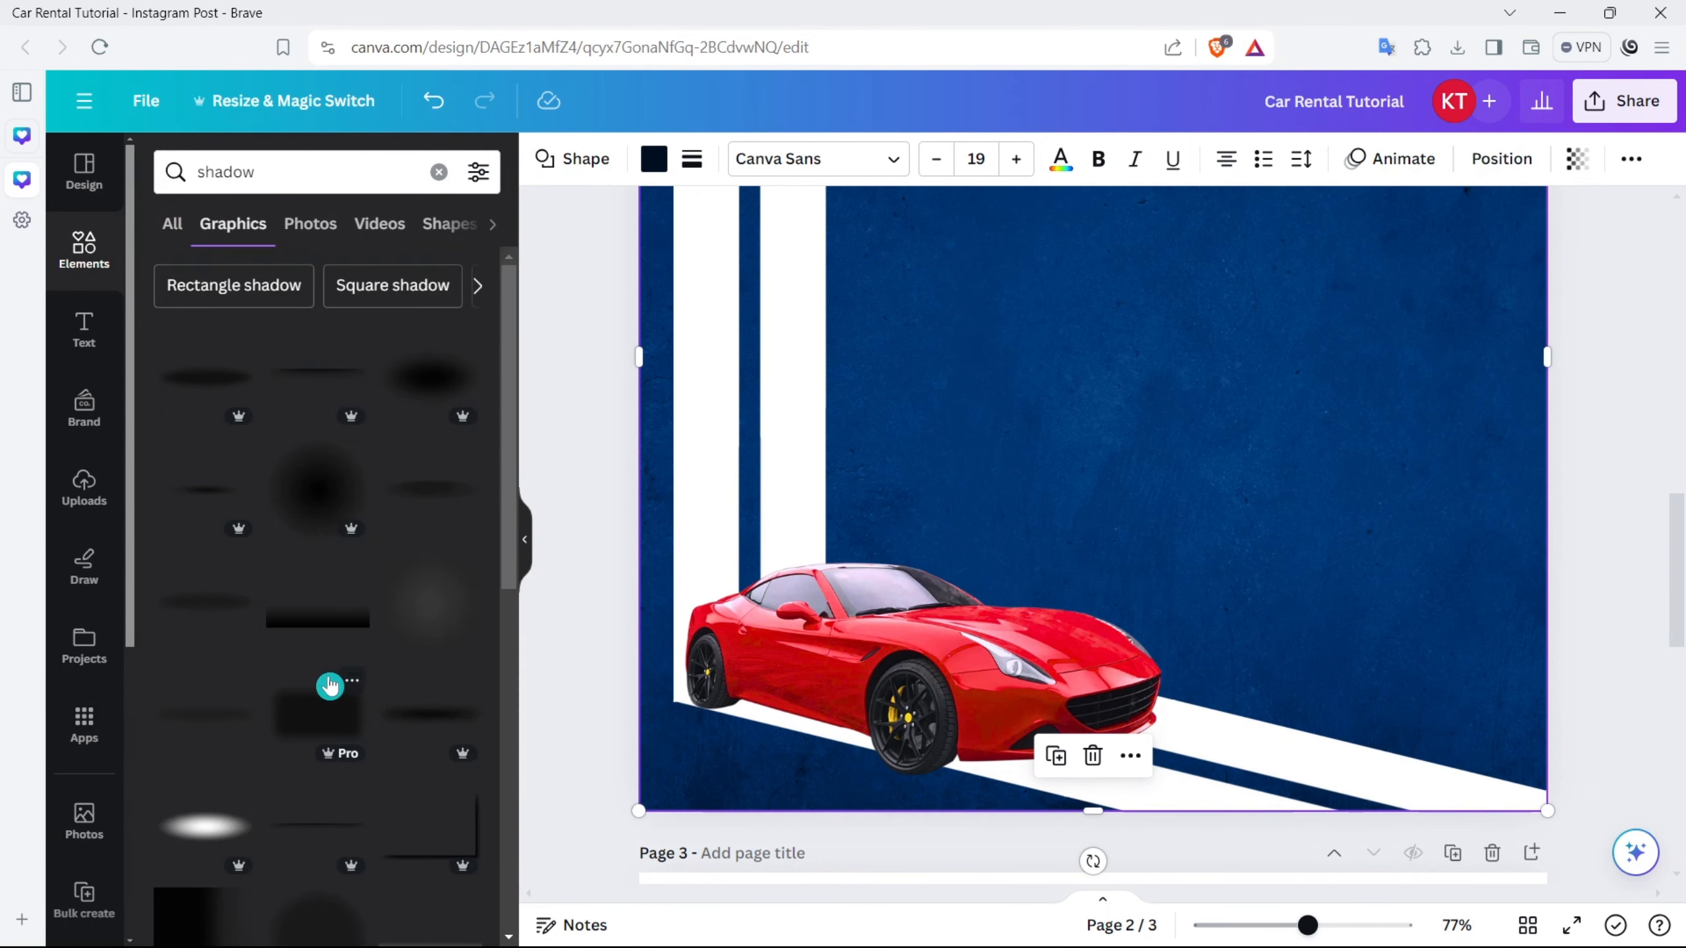
{"action": "scroll", "coordinate": [329, 686], "scroll_direction": "down", "scroll_amount": 6}
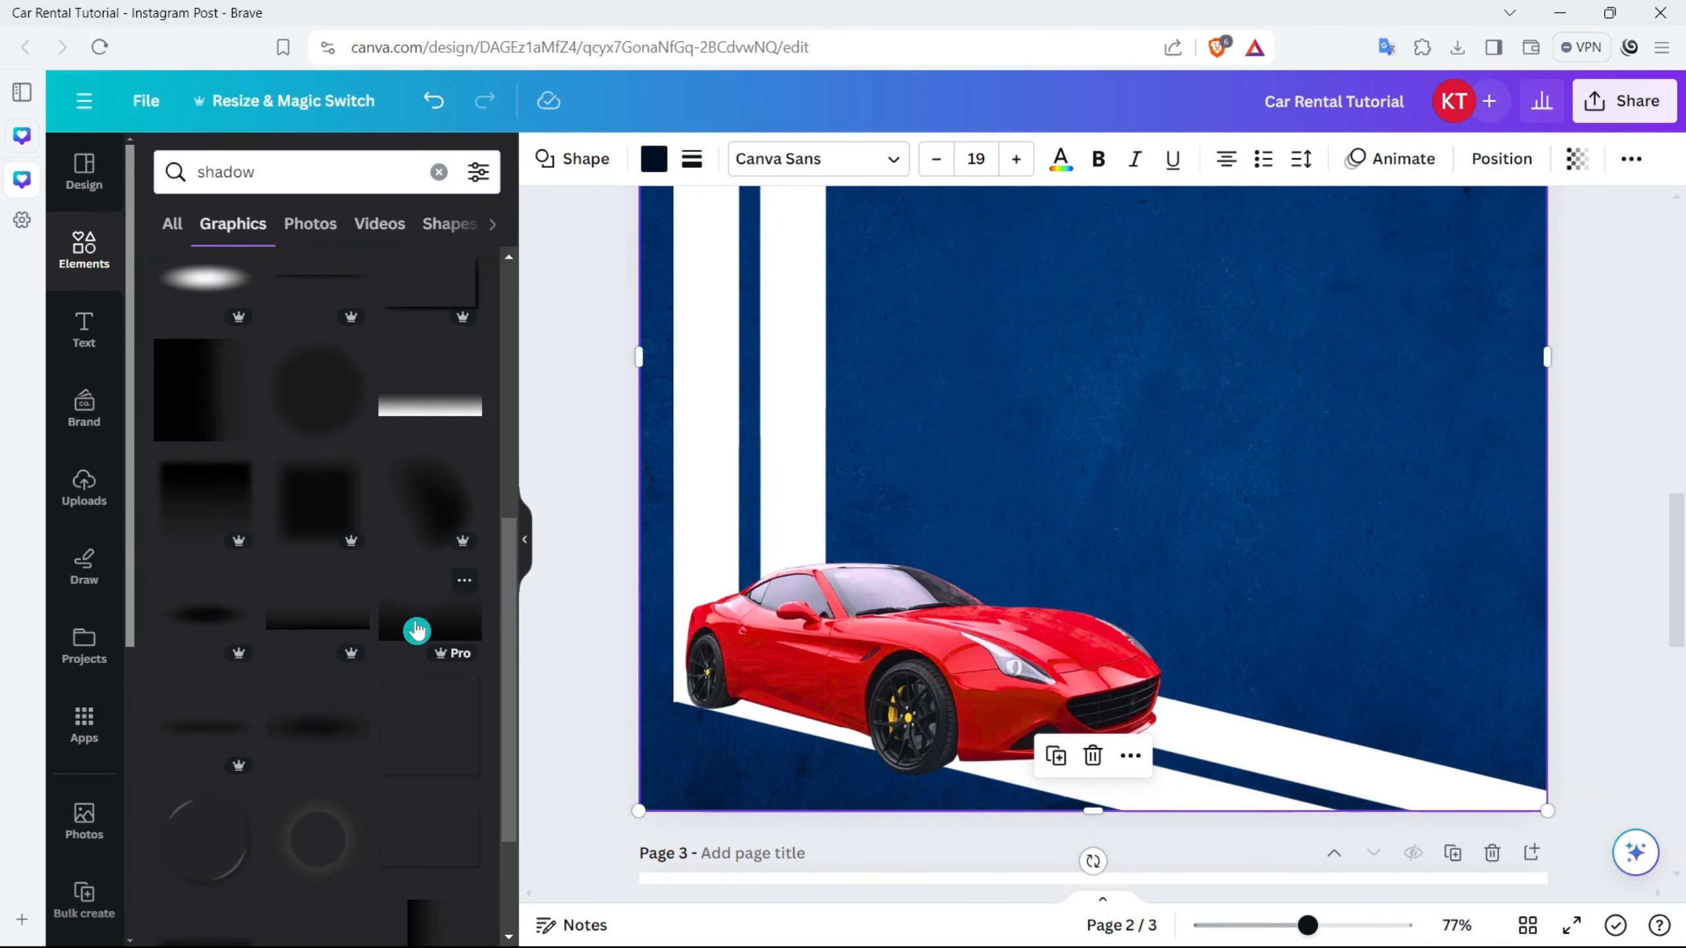
{"action": "scroll", "coordinate": [423, 629], "scroll_direction": "up", "scroll_amount": 2}
{"action": "left_click", "coordinate": [408, 730]}
Step: Resize and position the gradient shadow over the lower part of the vertical bars, covering the rear of the car
{"action": "left_click_drag", "start_coordinate": [906, 483], "coordinate": [848, 643]}
{"action": "left_click_drag", "start_coordinate": [1400, 701], "coordinate": [823, 478]}
{"action": "left_click_drag", "start_coordinate": [781, 381], "coordinate": [780, 465]}
{"action": "left_click_drag", "start_coordinate": [853, 507], "coordinate": [1228, 702]}
{"action": "left_click_drag", "start_coordinate": [1228, 559], "coordinate": [1024, 556]}
Step: Skew the black gradient shadow vertically by -20 degrees with Skew Image and add the result to the page
{"action": "scroll", "coordinate": [84, 724], "scroll_direction": "down", "scroll_amount": 5}
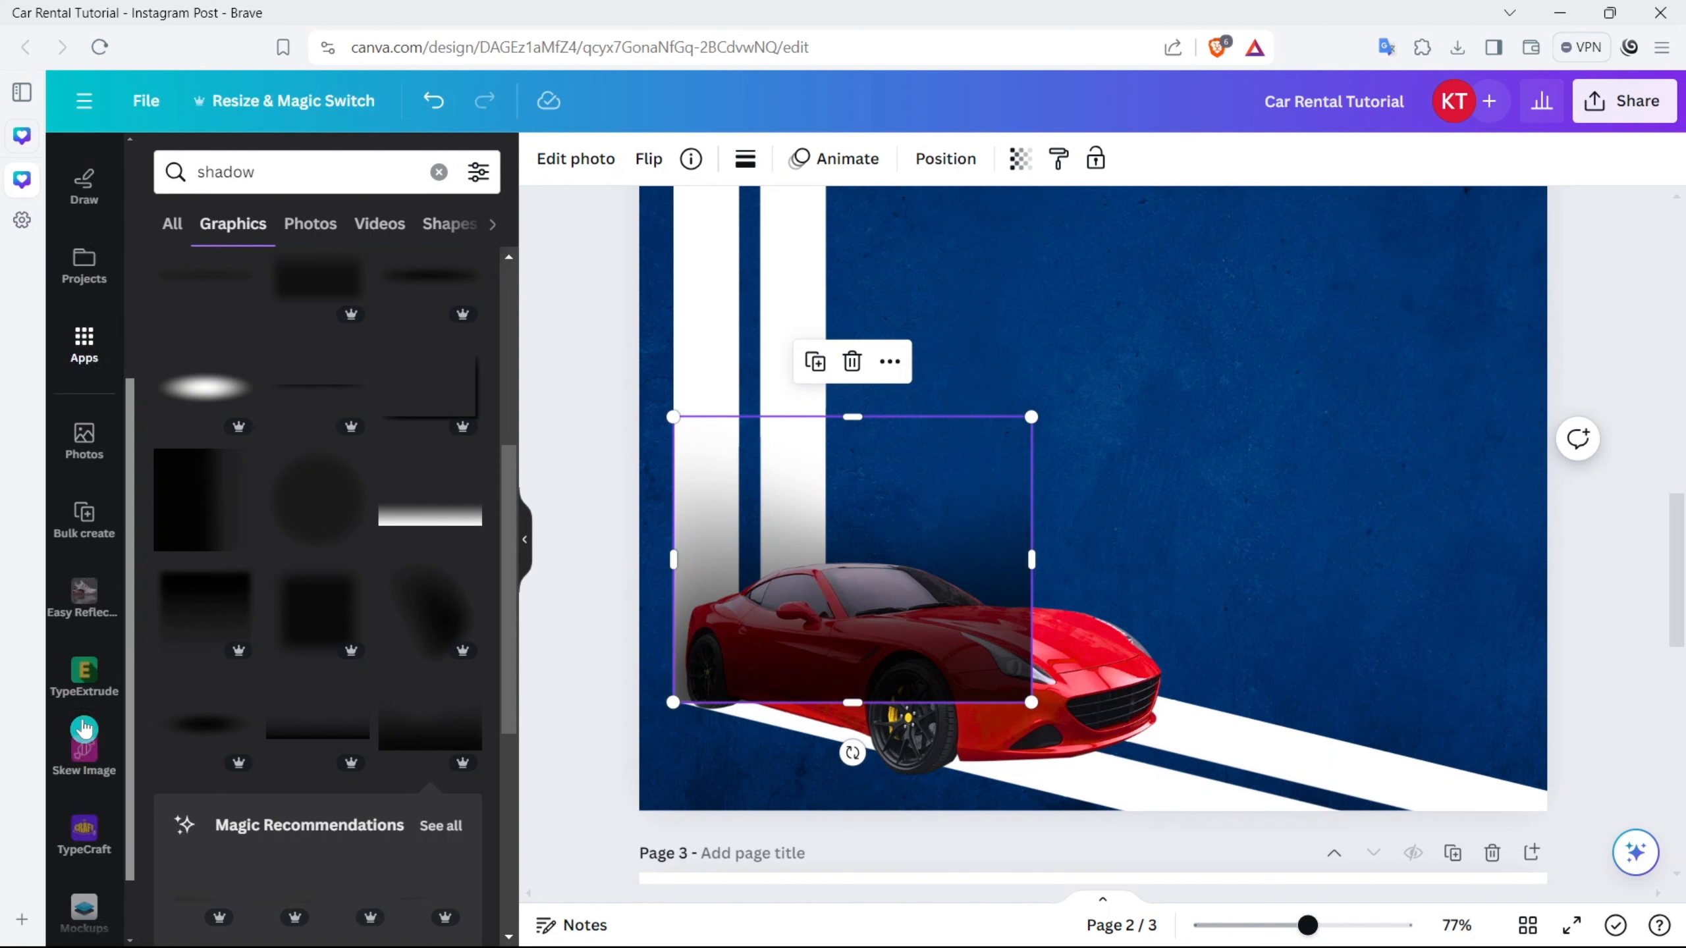
{"action": "left_click", "coordinate": [84, 665]}
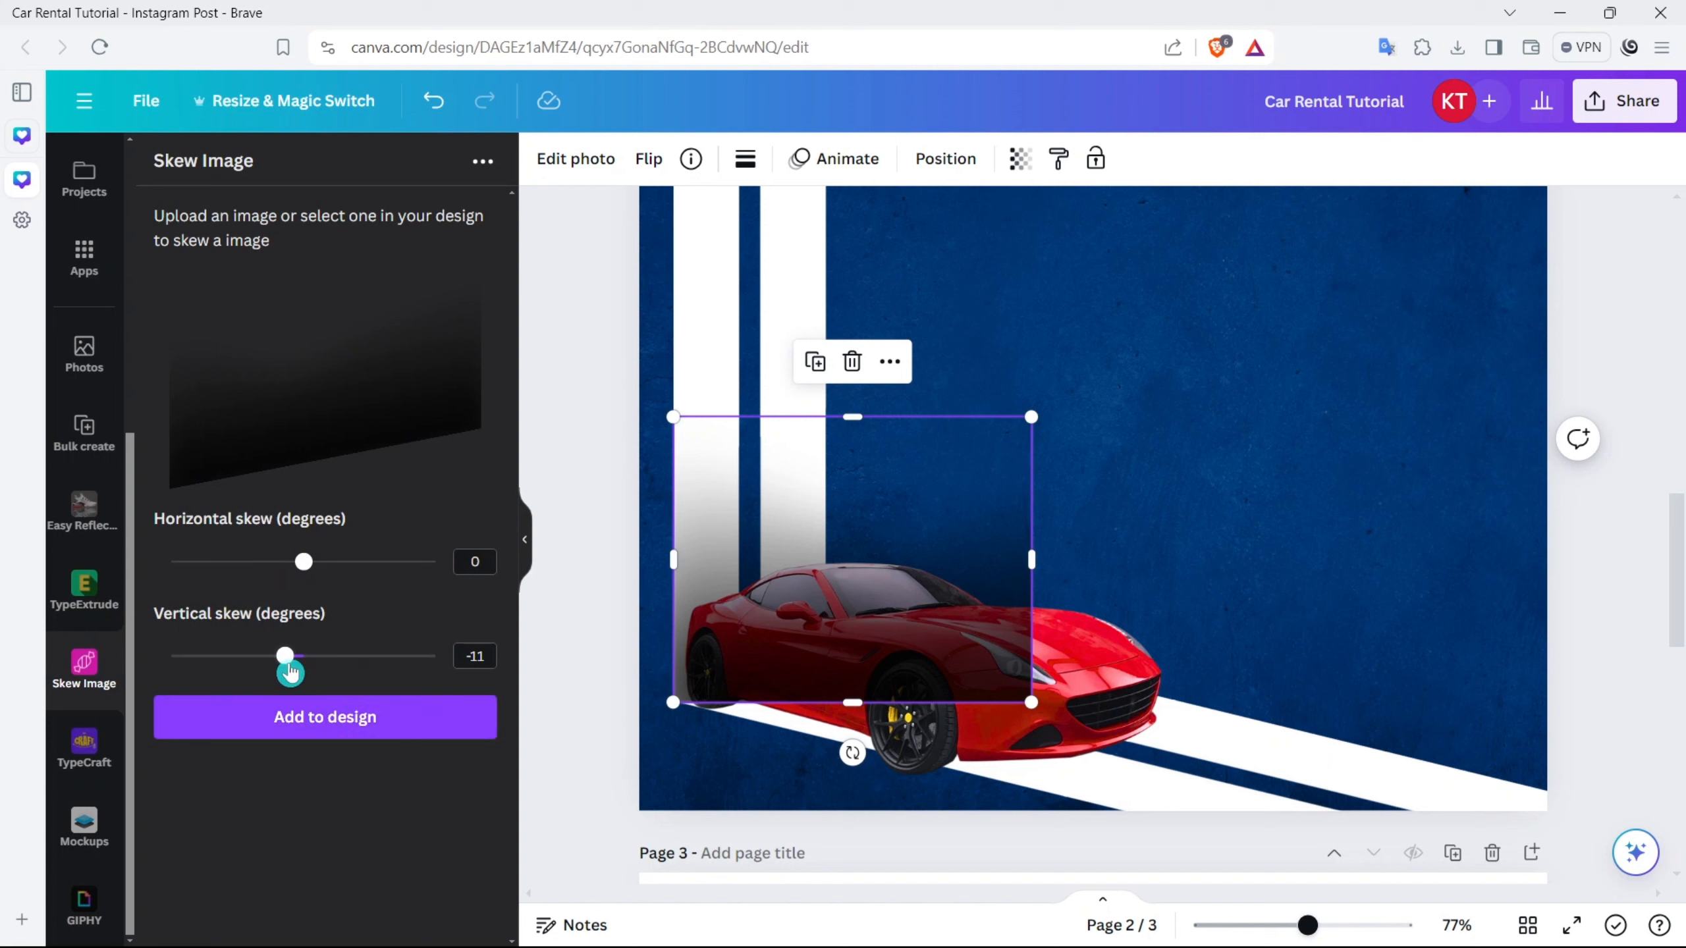
{"action": "left_click_drag", "start_coordinate": [288, 670], "coordinate": [278, 673]}
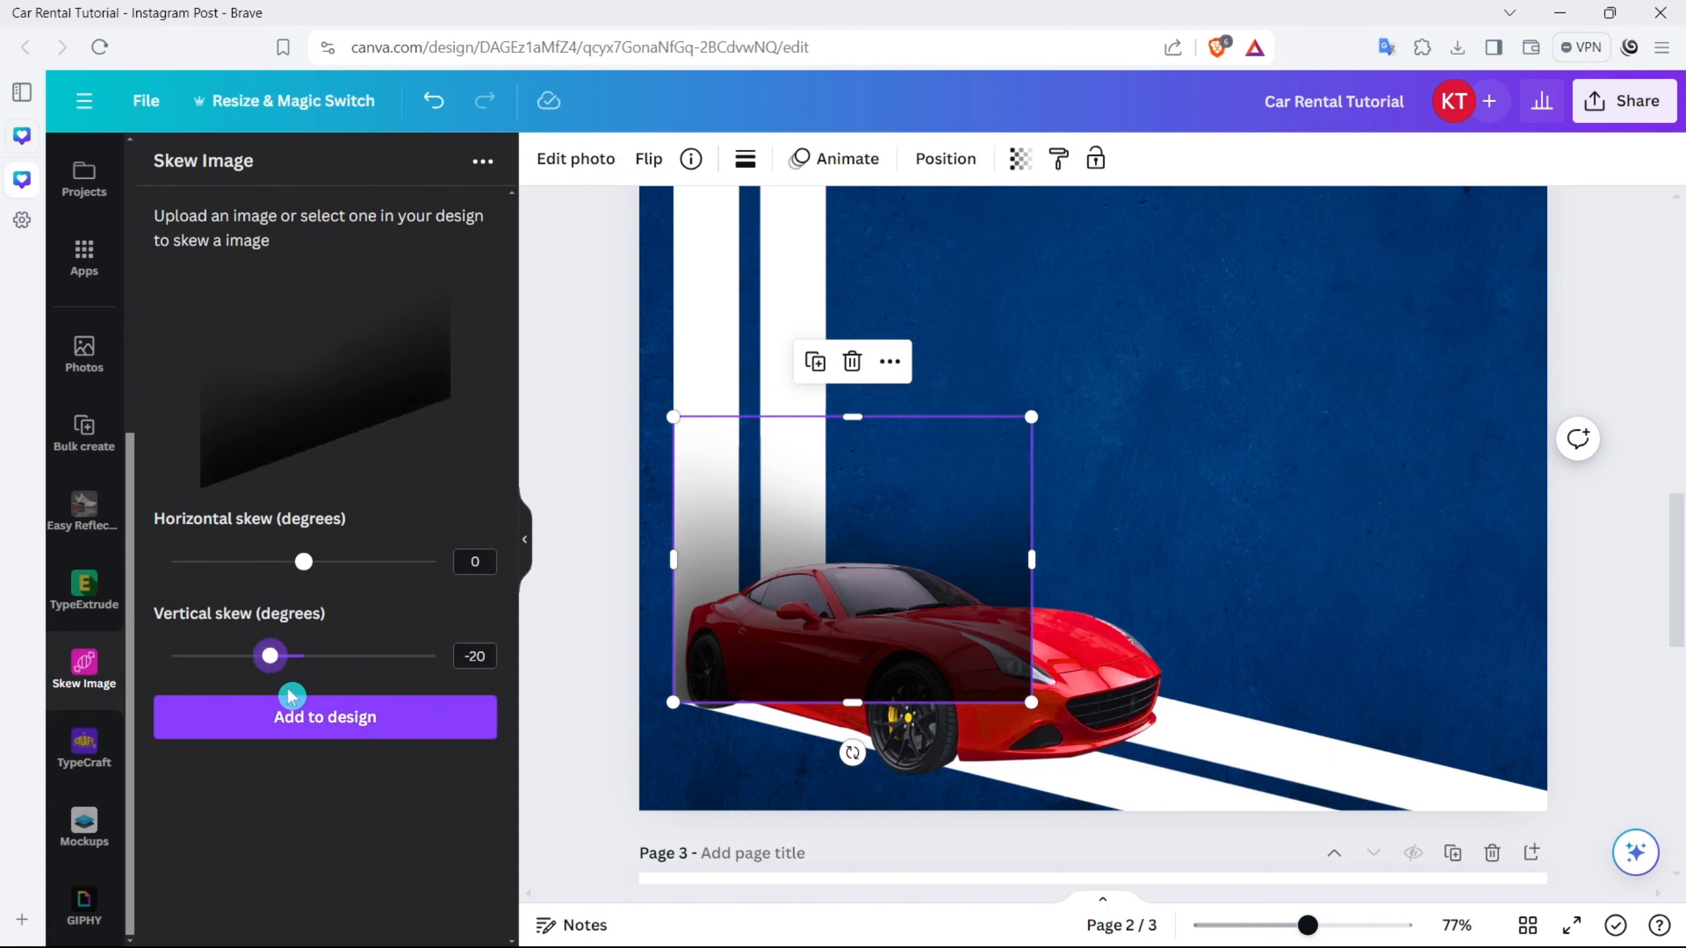
{"action": "left_click", "coordinate": [308, 716]}
Step: Place the skewed shadow behind the car, narrow it to the vertical bars' width, and set its transparency to 78
{"action": "left_click", "coordinate": [869, 631]}
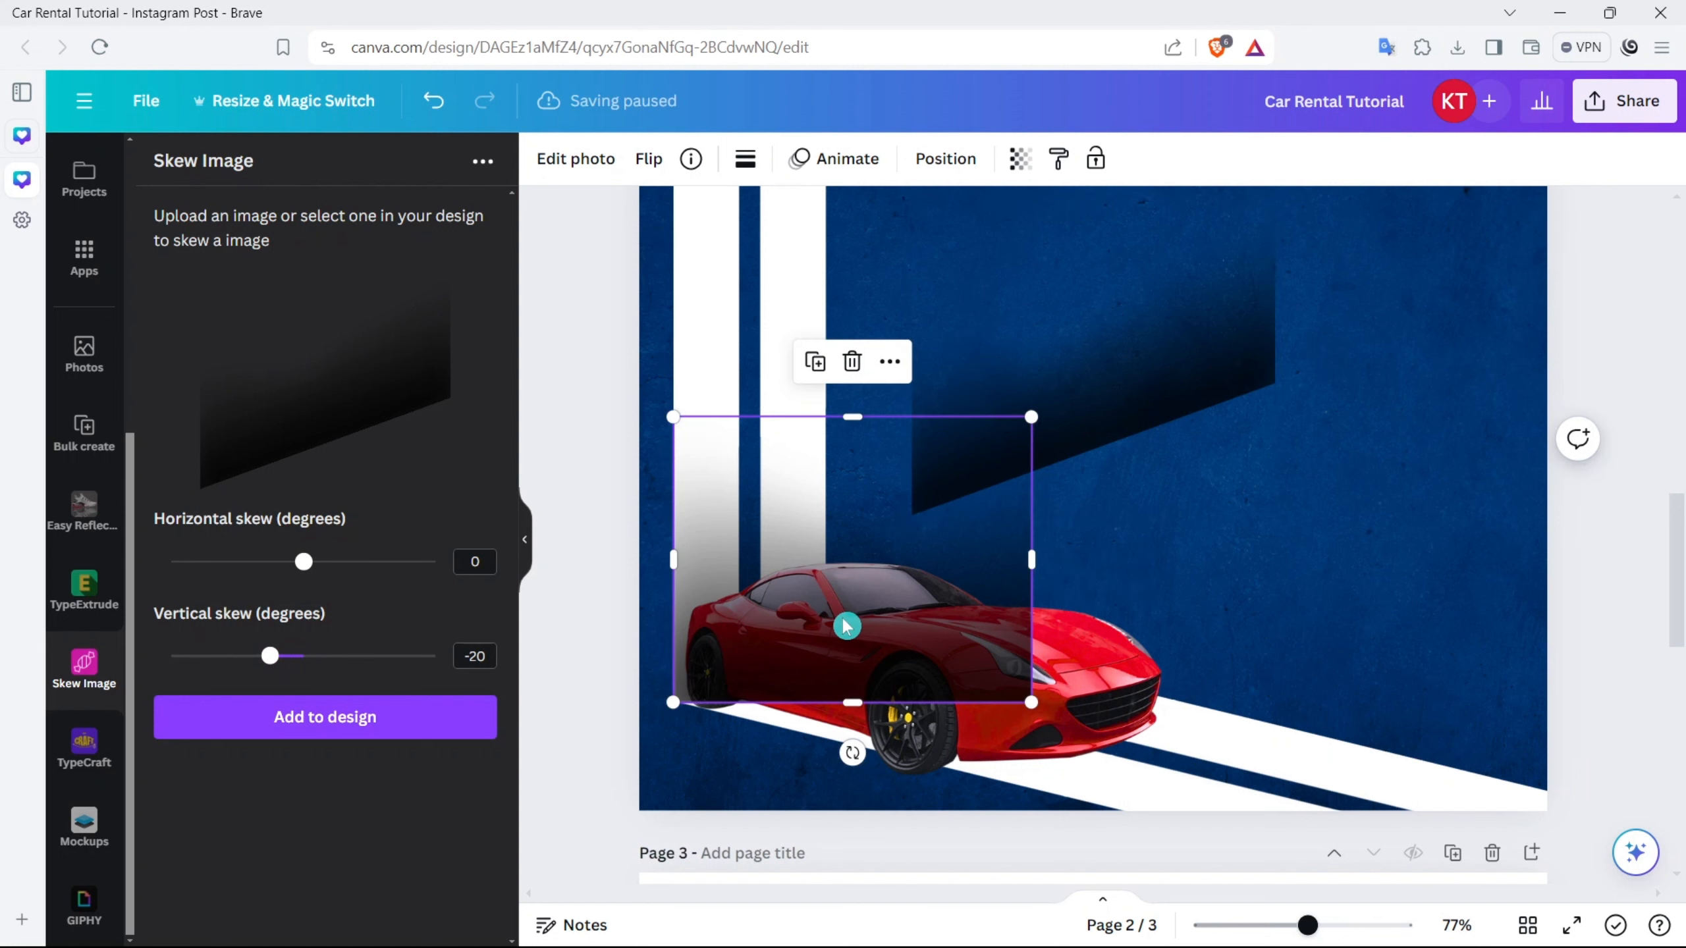
{"action": "left_click_drag", "start_coordinate": [1016, 422], "coordinate": [779, 600]}
{"action": "key", "text": "ctrl+["}
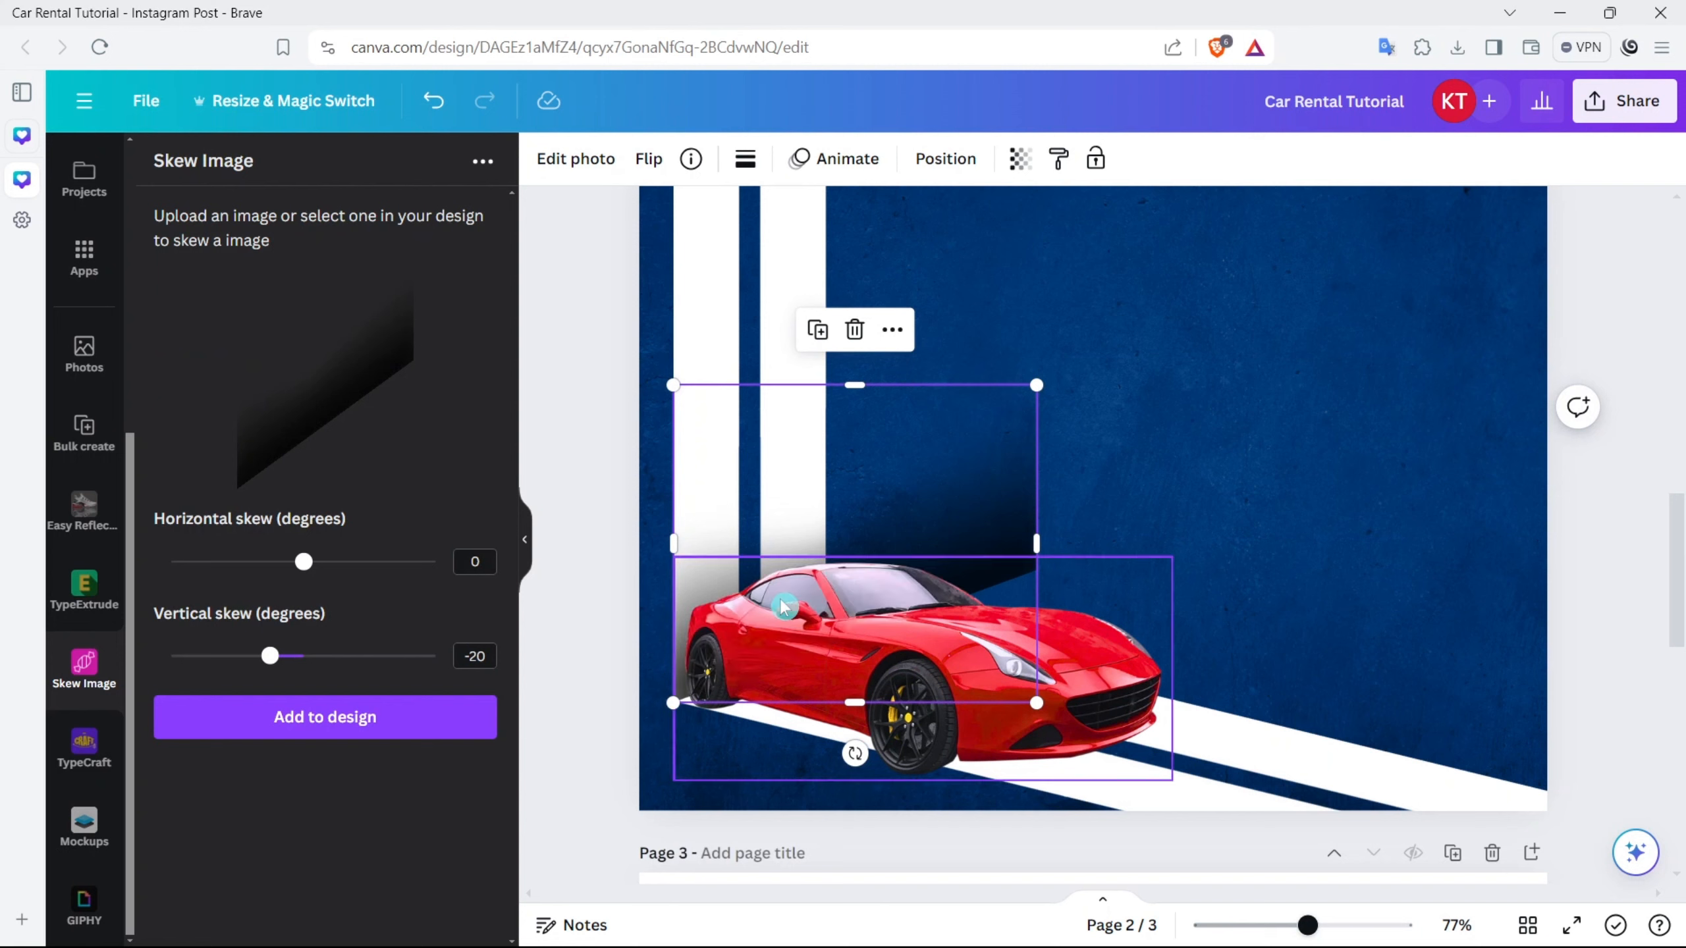
{"action": "left_click_drag", "start_coordinate": [1035, 543], "coordinate": [828, 568]}
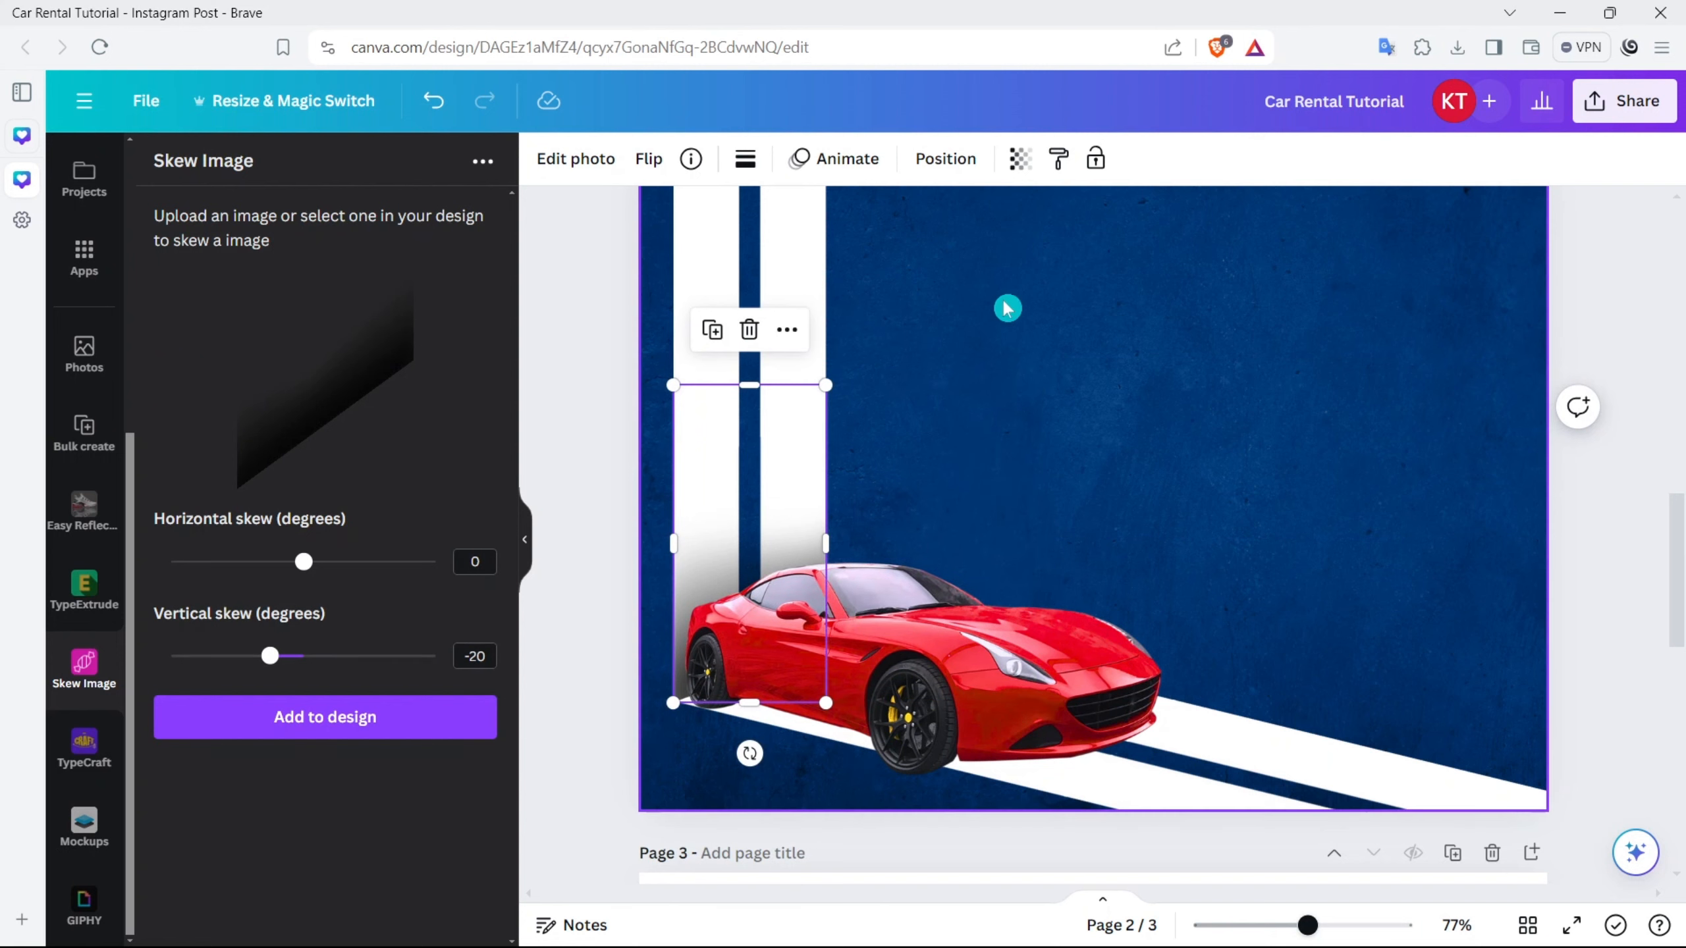
{"action": "left_click", "coordinate": [1020, 158]}
{"action": "left_click_drag", "start_coordinate": [957, 249], "coordinate": [927, 252]}
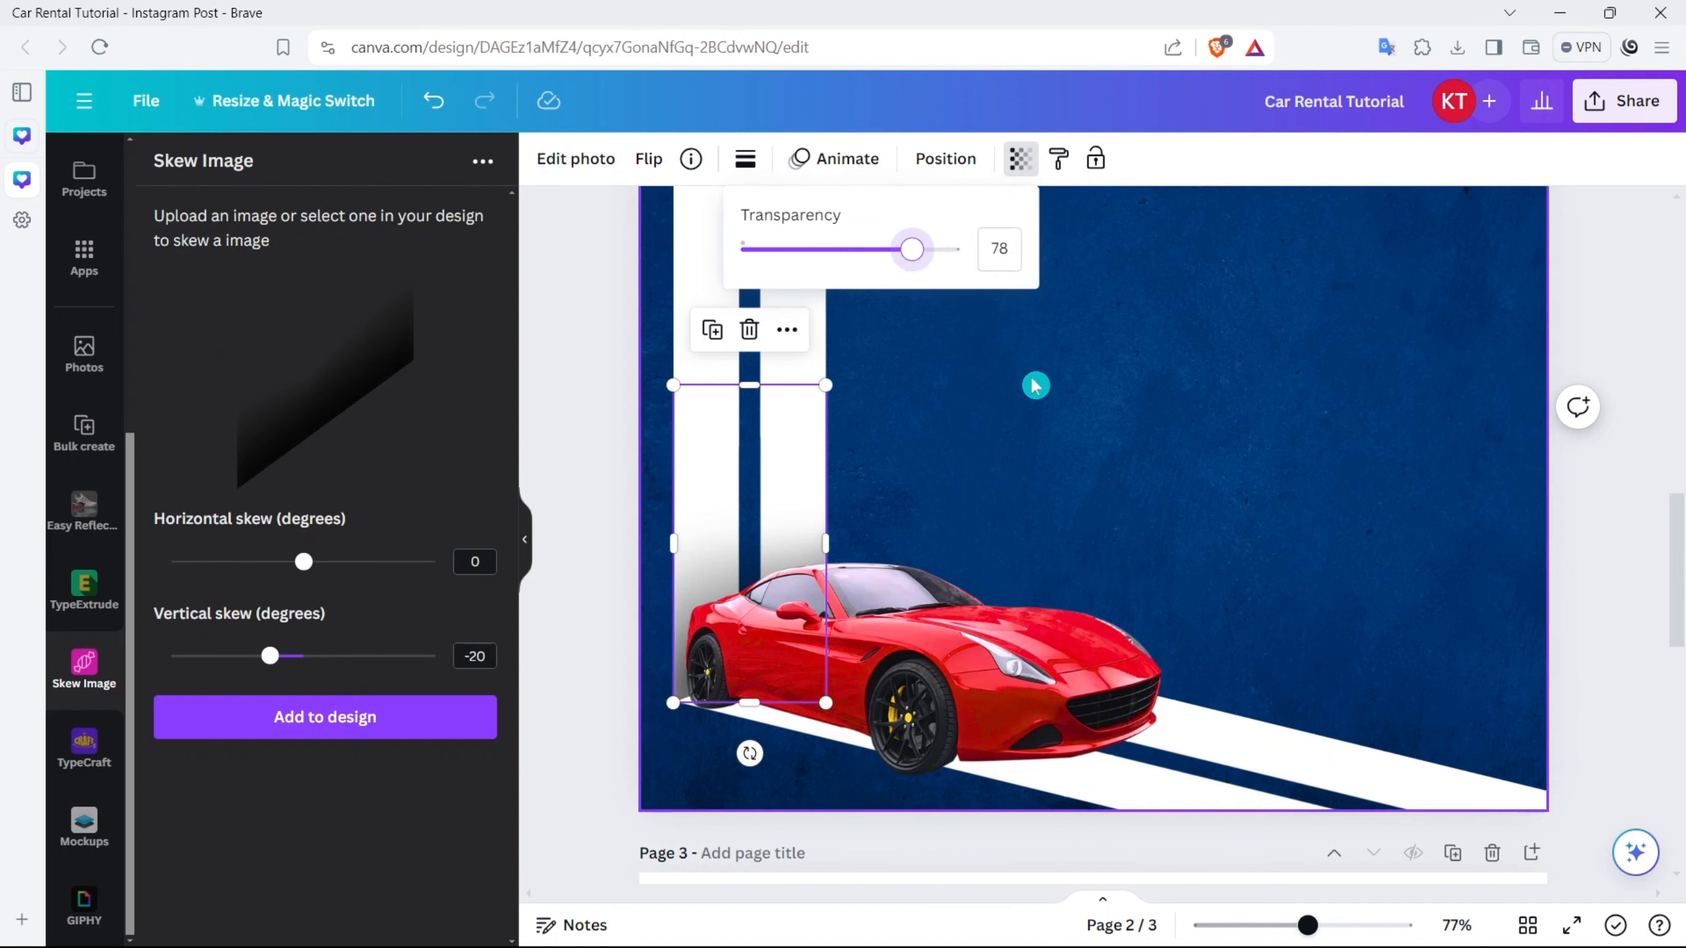
Step: Duplicate the skewed shadow and shrink the copy behind the car's rear wheel
{"action": "left_click", "coordinate": [759, 533]}
{"action": "key", "text": "ctrl+d"}
{"action": "left_click_drag", "start_coordinate": [840, 556], "coordinate": [1034, 558]}
{"action": "left_click_drag", "start_coordinate": [1035, 397], "coordinate": [759, 615]}
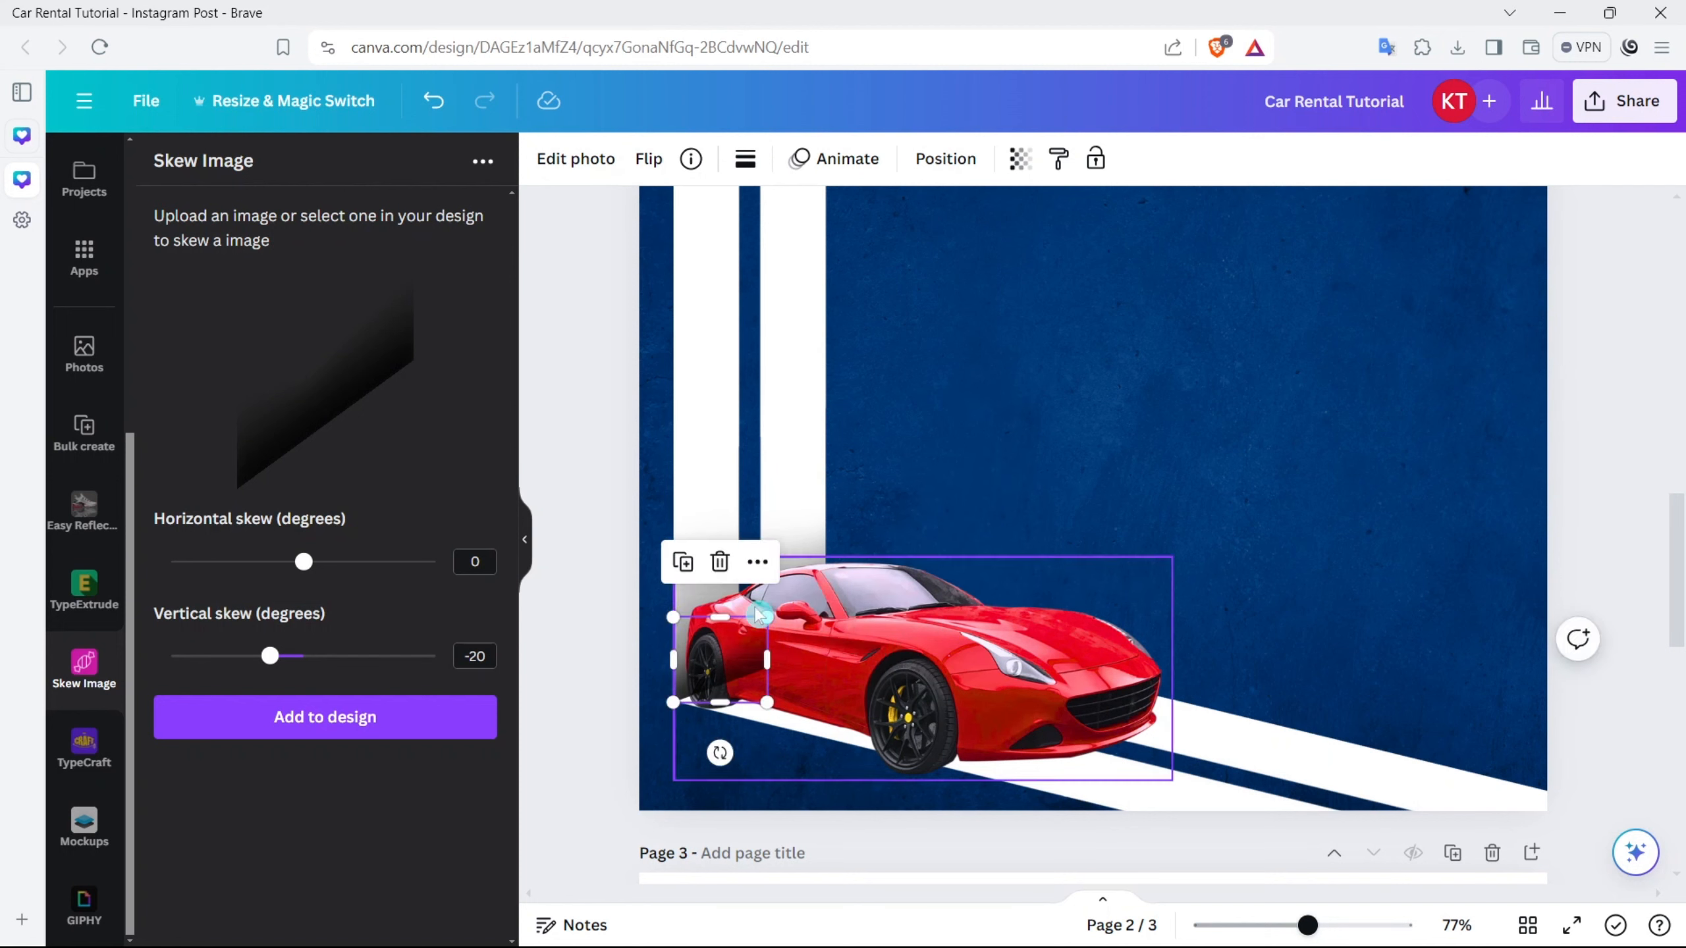
{"action": "left_click", "coordinate": [983, 339]}
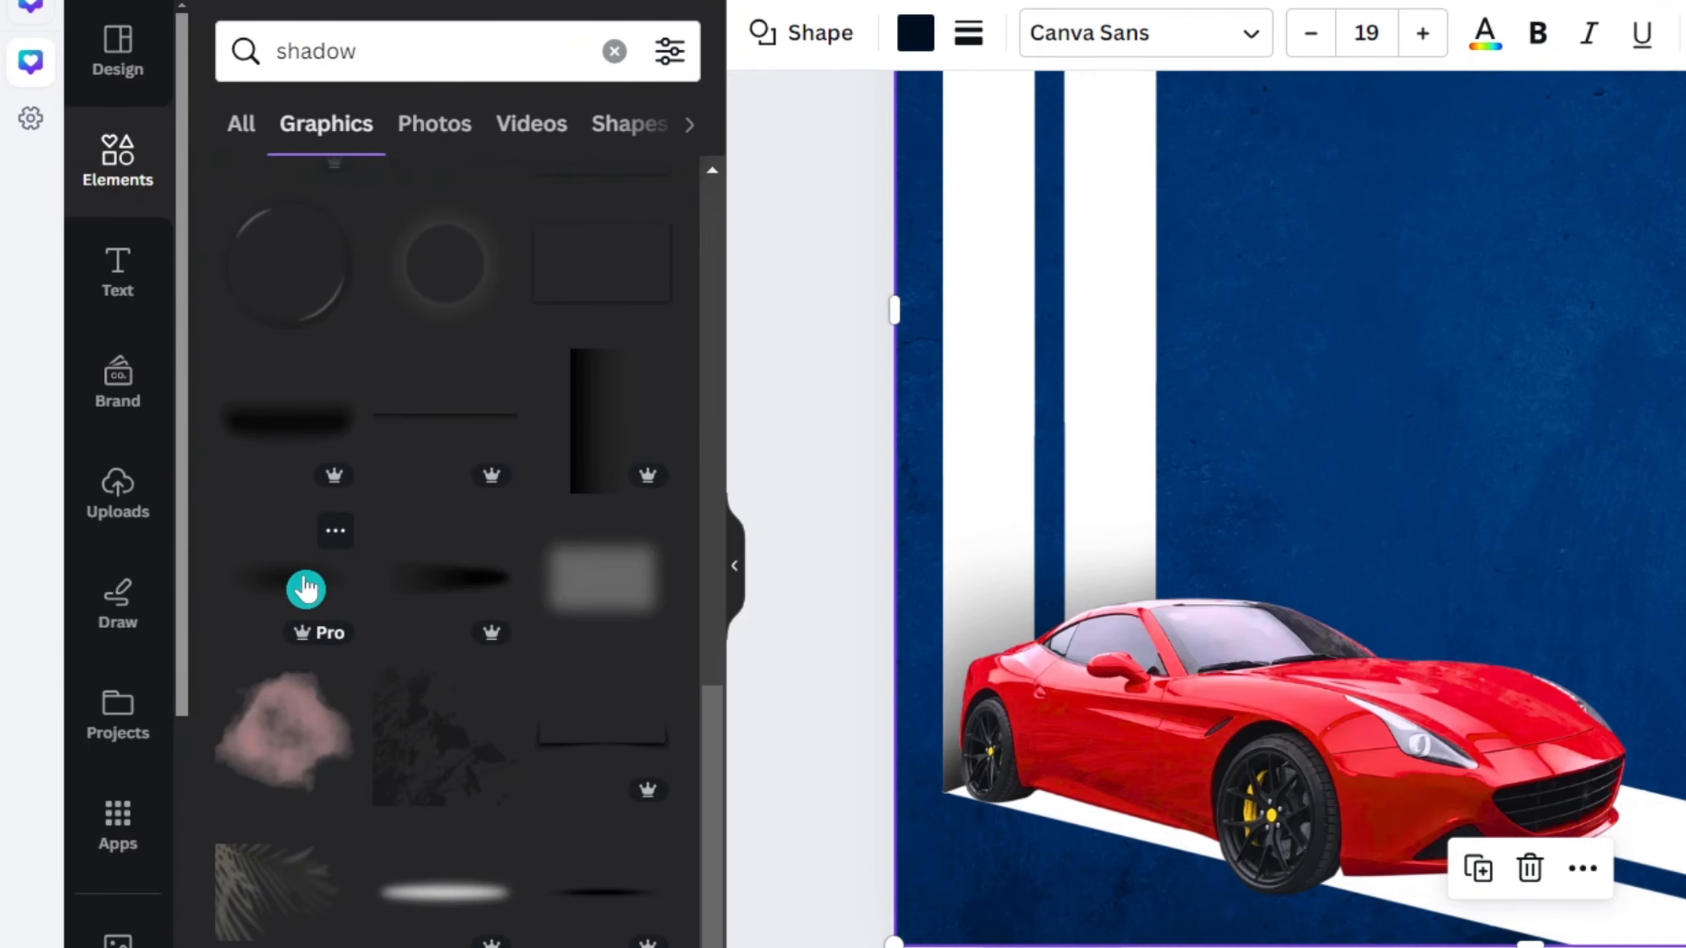
Step: Add a soft oval shadow graphic from the shadow results and shrink it near the rear of the car
{"action": "scroll", "coordinate": [306, 588], "scroll_direction": "up", "scroll_amount": 5}
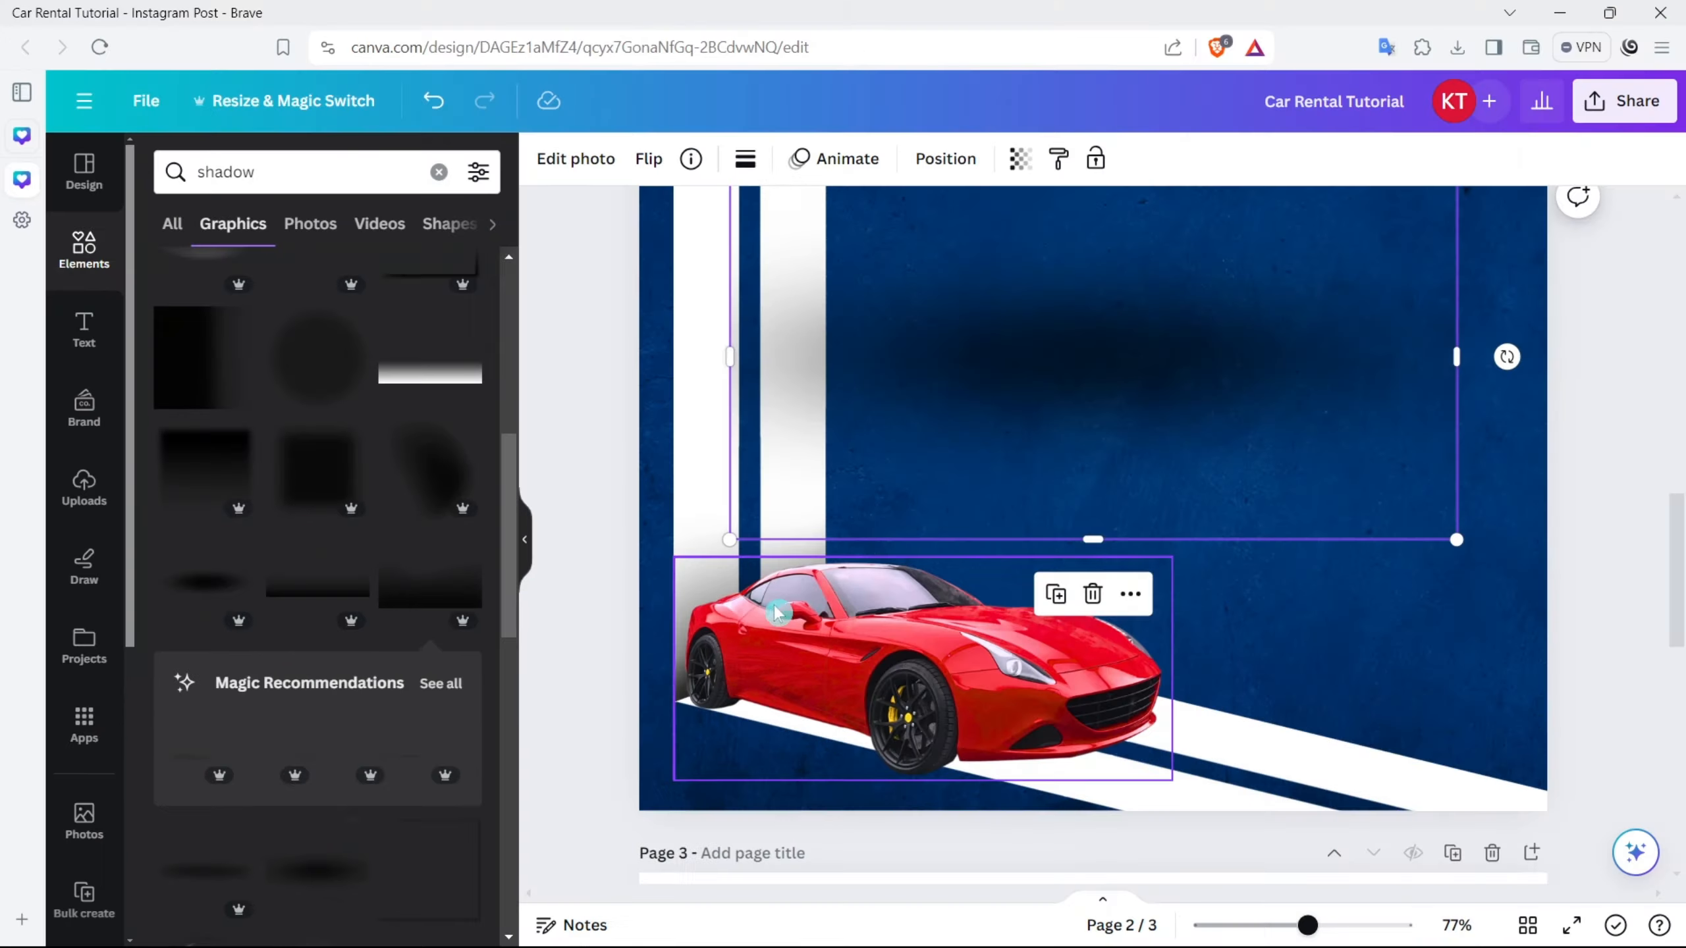
{"action": "left_click_drag", "start_coordinate": [1218, 377], "coordinate": [1202, 457]}
{"action": "left_click", "coordinate": [1459, 256]}
{"action": "double_click", "coordinate": [1341, 362]}
{"action": "left_click", "coordinate": [1457, 297]}
{"action": "left_click_drag", "start_coordinate": [1438, 252], "coordinate": [809, 677]}
Step: Fit the soft oval shadow on the white floor stripe beneath the rear wheel
{"action": "scroll", "coordinate": [810, 677], "scroll_direction": "up", "scroll_amount": 5}
{"action": "scroll", "coordinate": [809, 678], "scroll_direction": "down", "scroll_amount": 7}
{"action": "scroll", "coordinate": [1040, 606], "scroll_direction": "up", "scroll_amount": 3}
{"action": "scroll", "coordinate": [1040, 606], "scroll_direction": "left", "scroll_amount": 8}
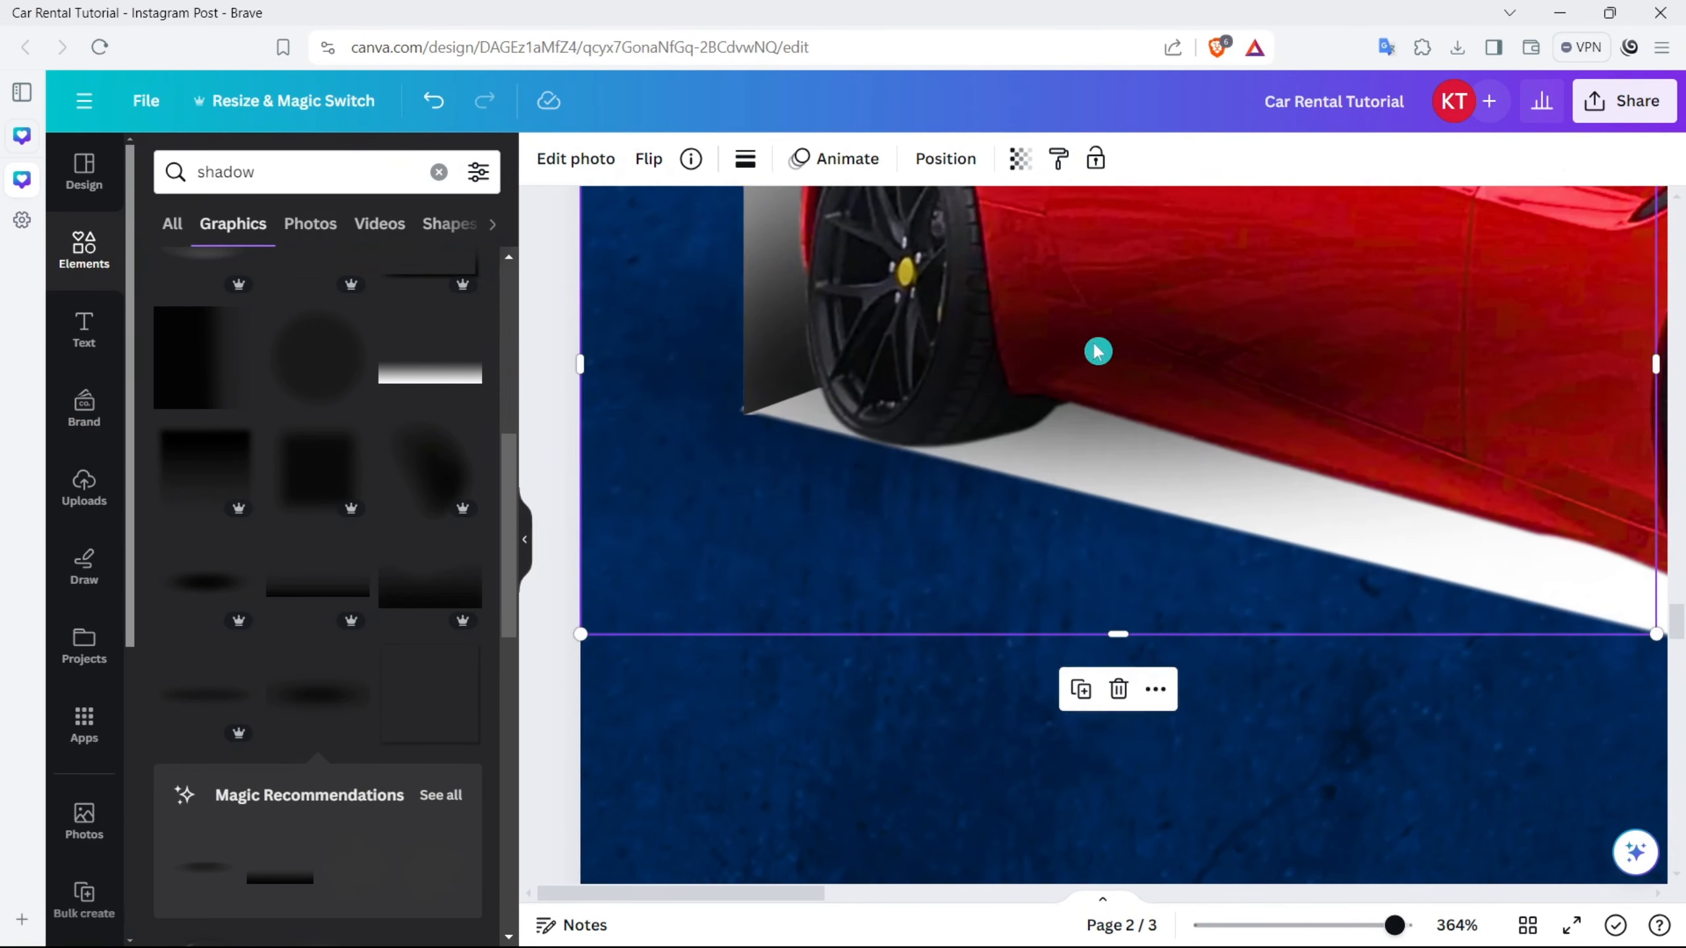
{"action": "left_click_drag", "start_coordinate": [1098, 349], "coordinate": [1058, 416]}
{"action": "left_click_drag", "start_coordinate": [1619, 704], "coordinate": [869, 327]}
{"action": "left_click_drag", "start_coordinate": [673, 243], "coordinate": [1039, 455]}
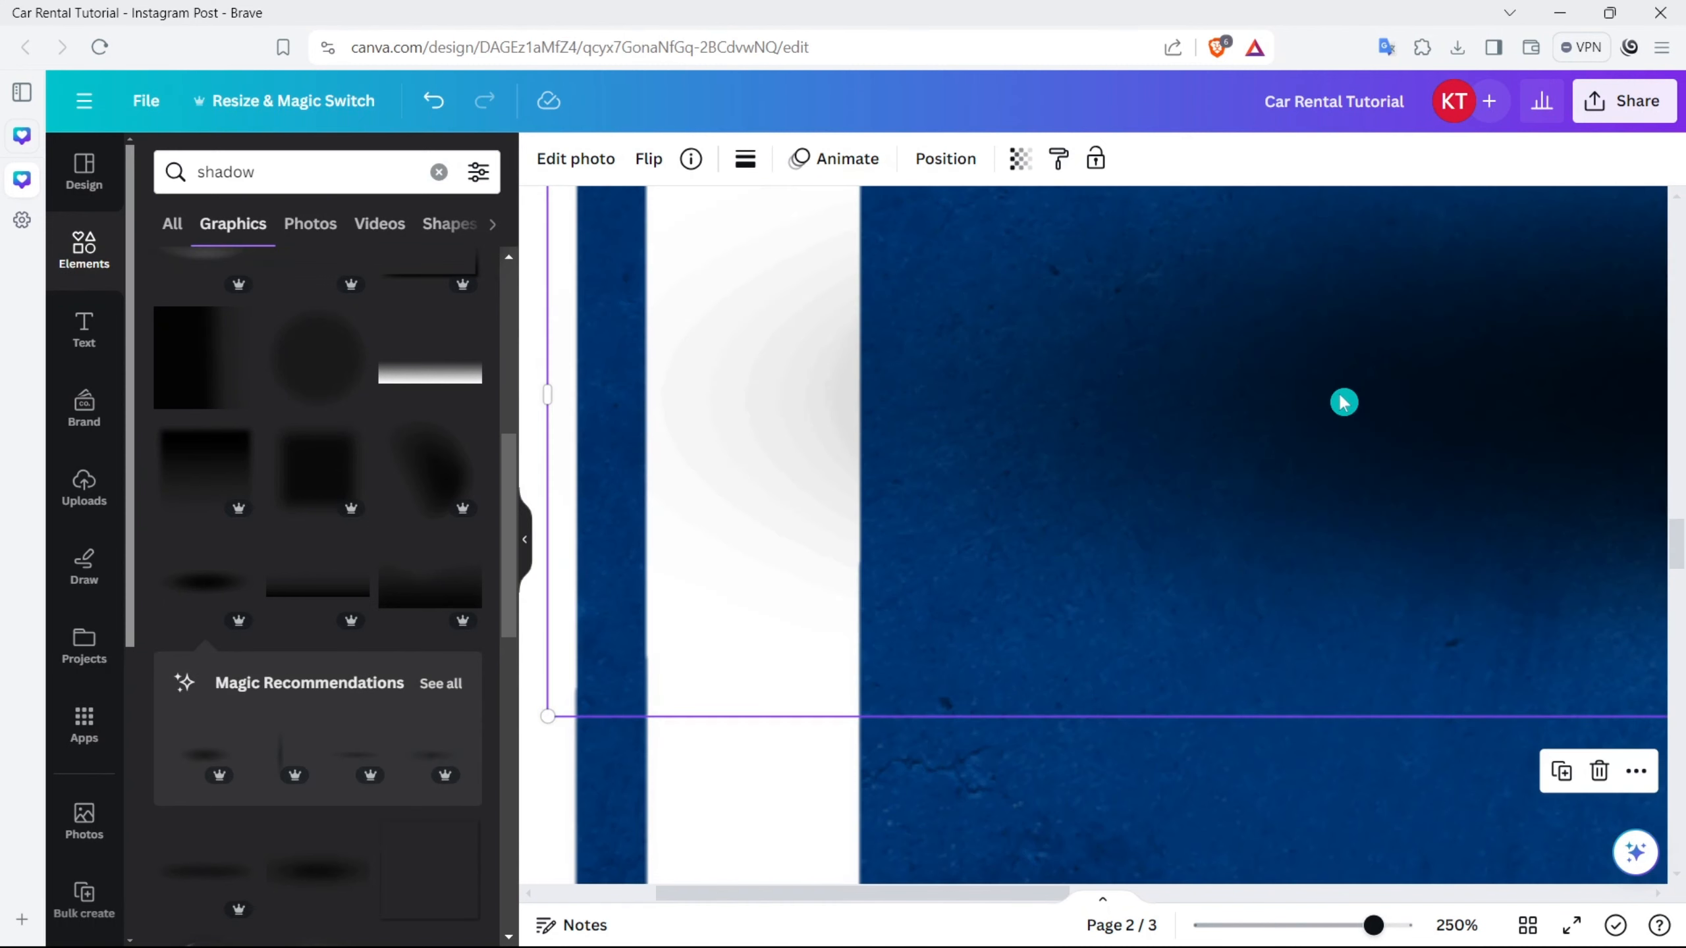
Step: Shrink another soft oval shadow and place it beneath the front wheel
{"action": "left_click_drag", "start_coordinate": [1344, 399], "coordinate": [981, 601]}
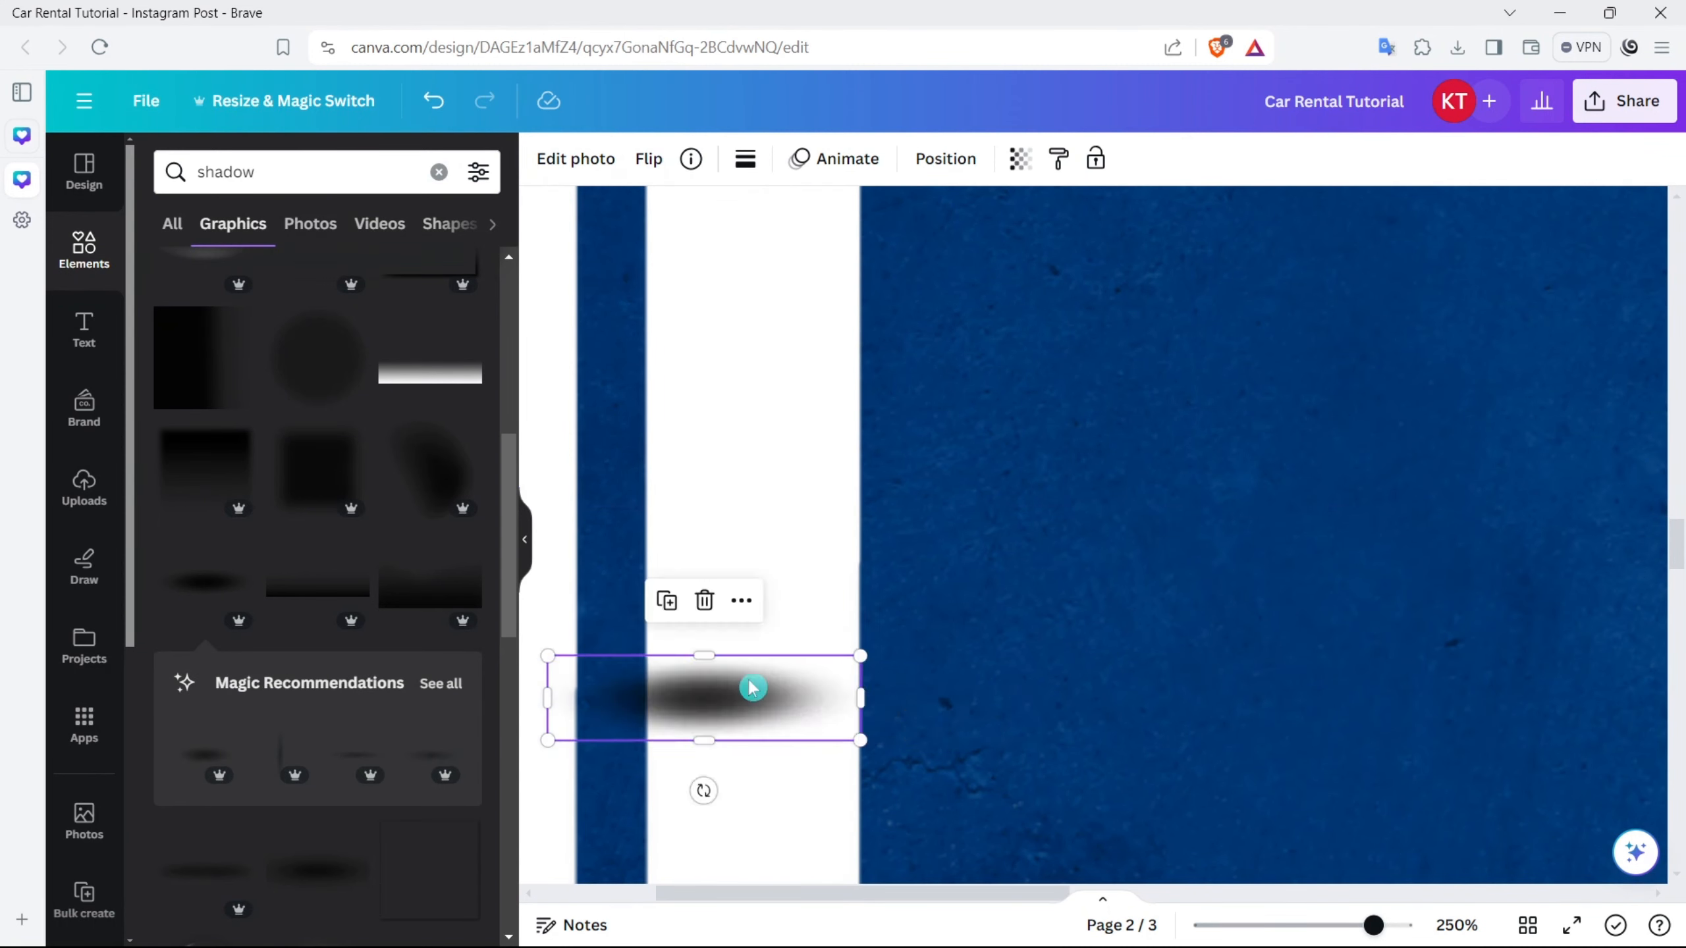
{"action": "left_click_drag", "start_coordinate": [752, 689], "coordinate": [1114, 700]}
{"action": "scroll", "coordinate": [1136, 693], "scroll_direction": "down", "scroll_amount": 8}
{"action": "scroll", "coordinate": [1136, 648], "scroll_direction": "up", "scroll_amount": 2}
{"action": "scroll", "coordinate": [1178, 662], "scroll_direction": "up", "scroll_amount": 3}
{"action": "left_click", "coordinate": [865, 573]}
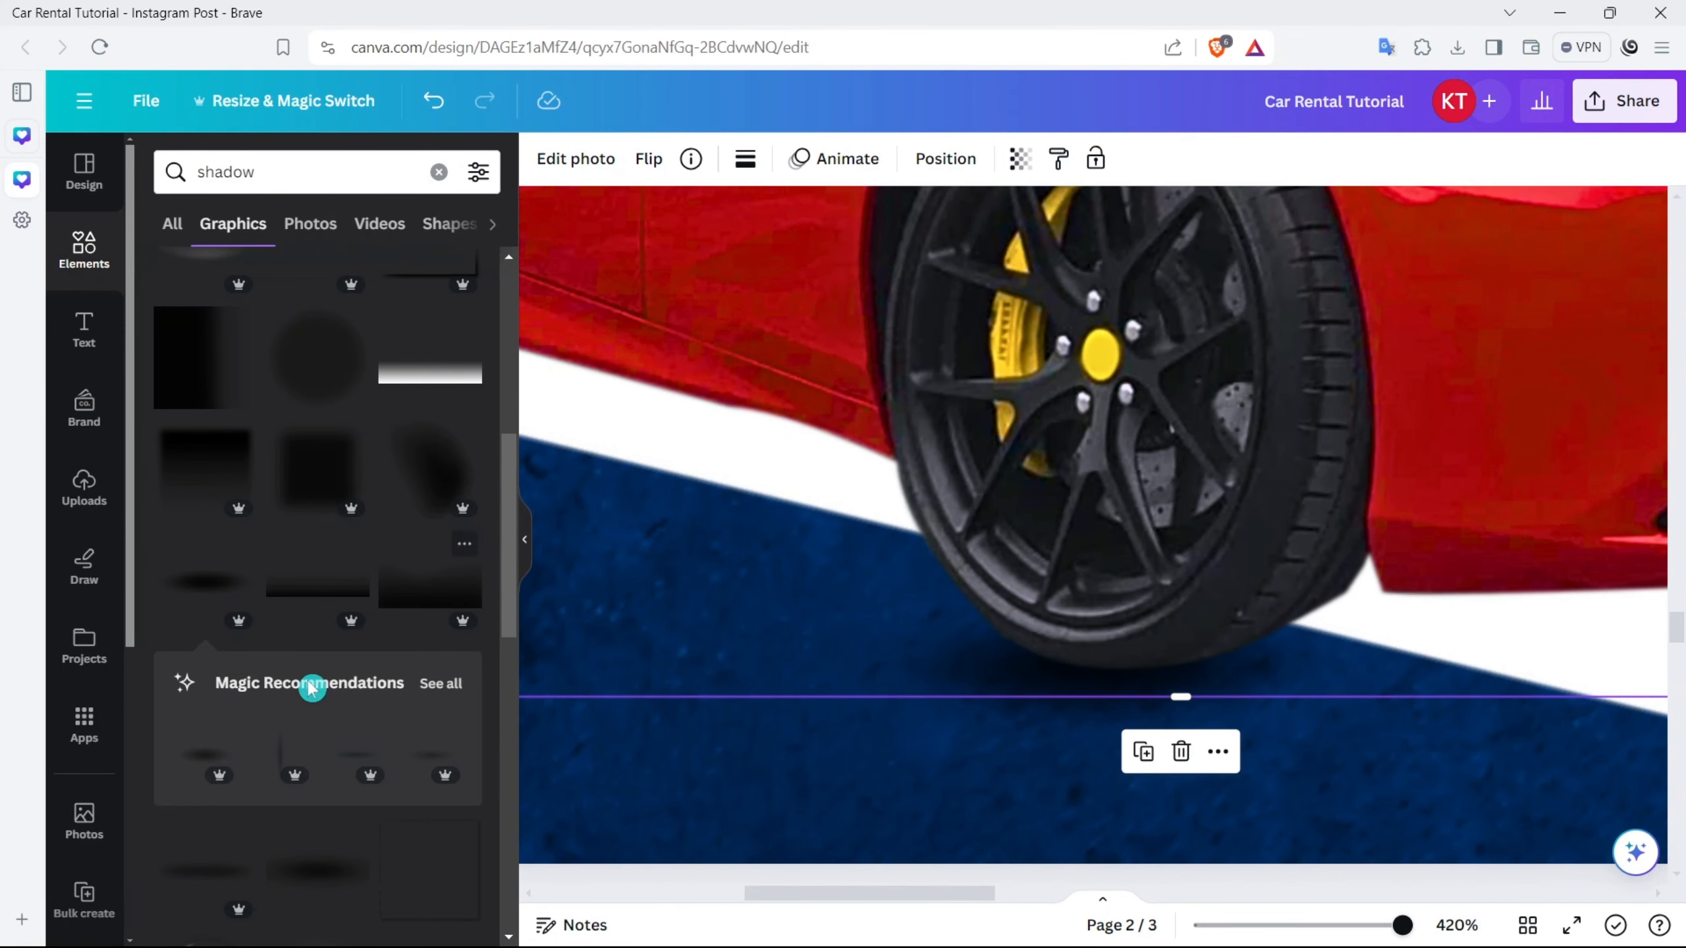
Step: Add a recommended soft oval shadow, shrink it, and position it on the blue floor under the front wheel
{"action": "left_click", "coordinate": [206, 757]}
{"action": "scroll", "coordinate": [1189, 392], "scroll_direction": "down", "scroll_amount": 7}
{"action": "left_click_drag", "start_coordinate": [1617, 472], "coordinate": [1436, 566]}
{"action": "left_click_drag", "start_coordinate": [666, 717], "coordinate": [1415, 524]}
{"action": "left_click_drag", "start_coordinate": [1479, 496], "coordinate": [1282, 576]}
{"action": "scroll", "coordinate": [1261, 564], "scroll_direction": "down", "scroll_amount": 3}
{"action": "left_click_drag", "start_coordinate": [1208, 384], "coordinate": [1038, 833]}
{"action": "scroll", "coordinate": [1037, 833], "scroll_direction": "up", "scroll_amount": 5}
{"action": "scroll", "coordinate": [1036, 664], "scroll_direction": "down", "scroll_amount": 5}
{"action": "left_click_drag", "start_coordinate": [960, 360], "coordinate": [908, 667]}
{"action": "left_click", "coordinate": [1271, 678]}
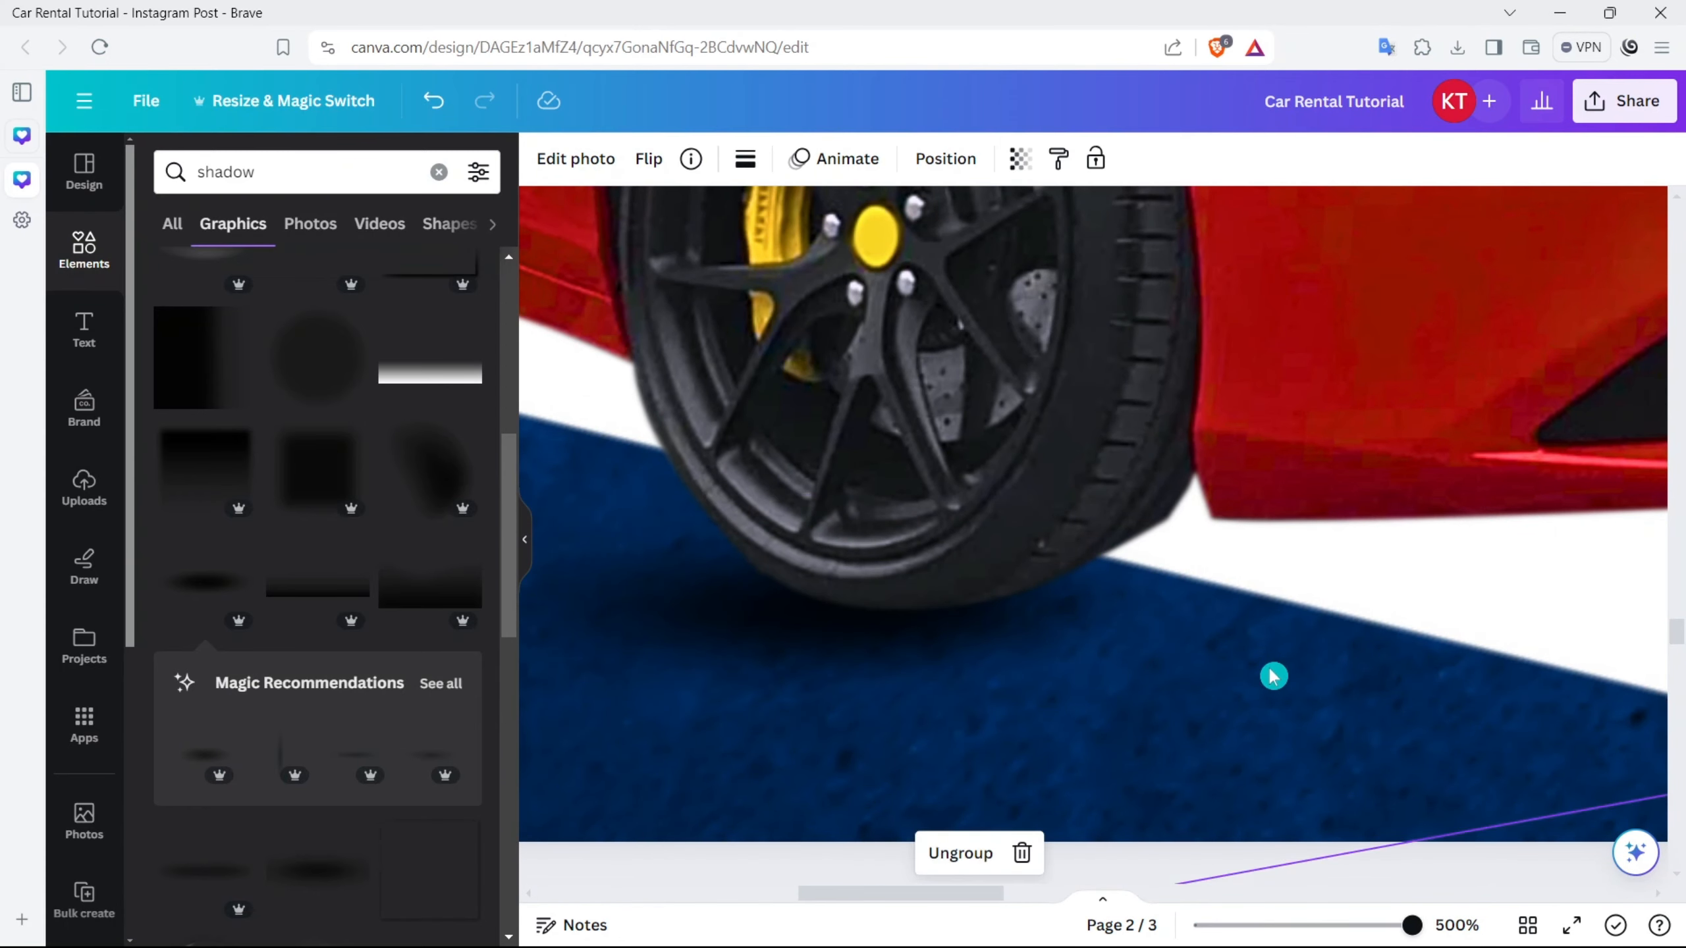
Step: Fine-tune the front wheel's shadows so they also fall on the white stripe beside the tyre
{"action": "scroll", "coordinate": [1241, 663], "scroll_direction": "down", "scroll_amount": 2}
{"action": "left_click_drag", "start_coordinate": [744, 660], "coordinate": [1047, 552]}
{"action": "left_click", "coordinate": [1172, 674]}
{"action": "left_click_drag", "start_coordinate": [801, 661], "coordinate": [807, 577]}
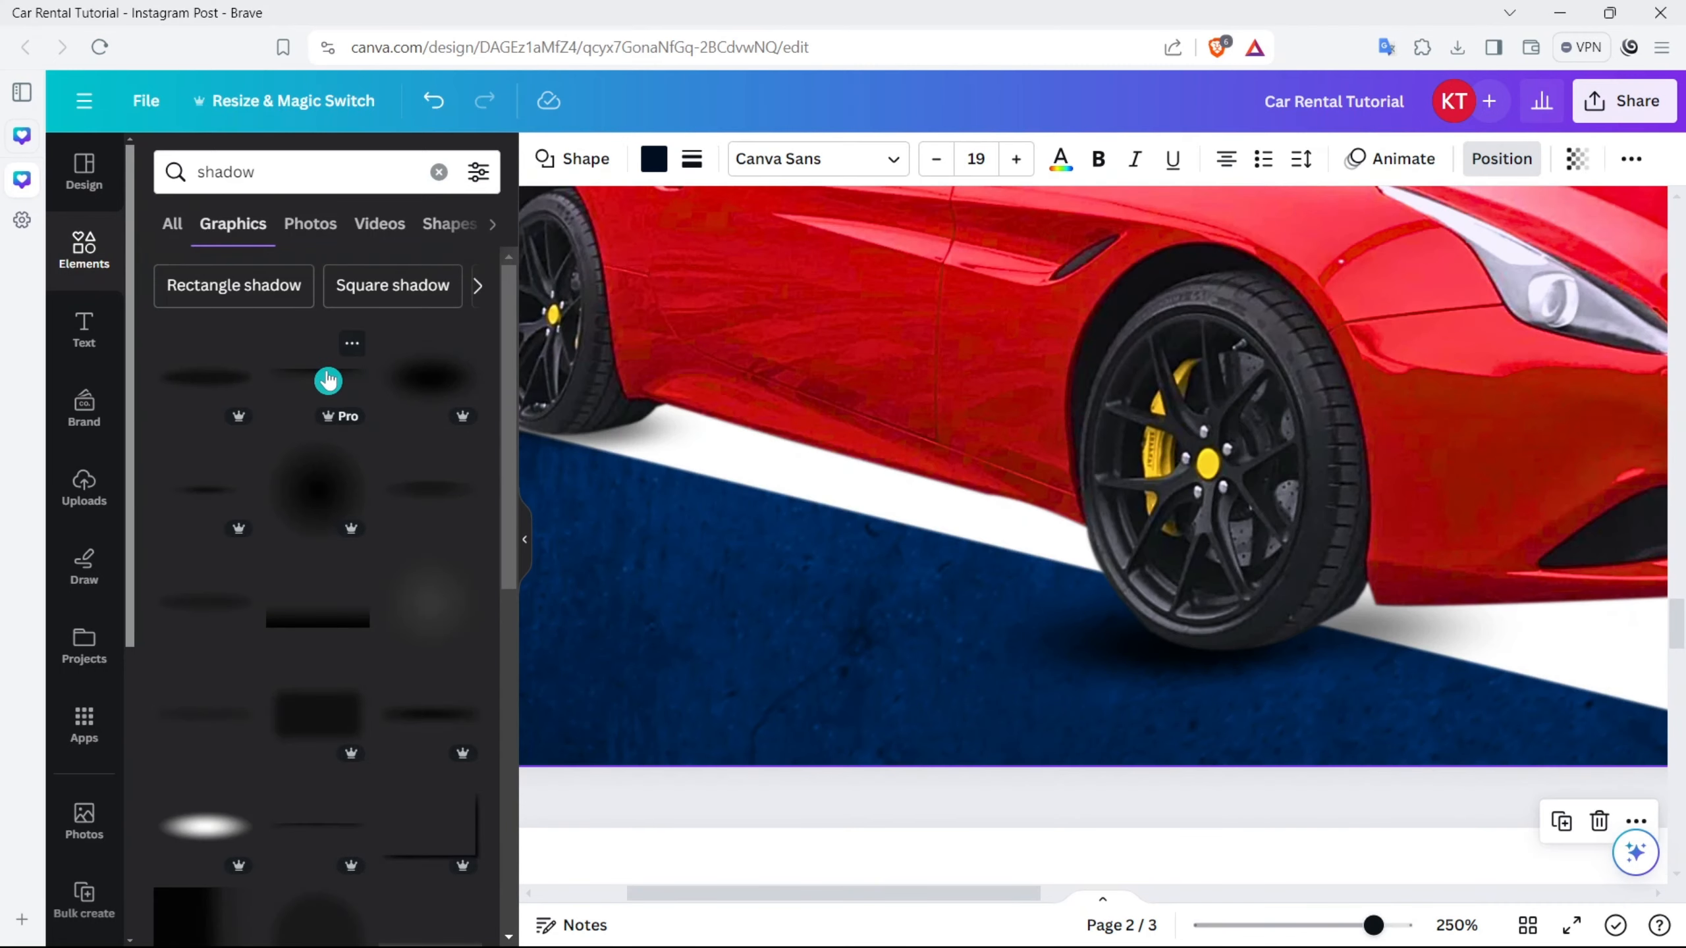
Step: Add a thin wide shadow graphic and shrink it across the car's underside
{"action": "left_click", "coordinate": [329, 381]}
{"action": "scroll", "coordinate": [1038, 394], "scroll_direction": "down", "scroll_amount": 5}
{"action": "scroll", "coordinate": [1038, 394], "scroll_direction": "up", "scroll_amount": 3}
{"action": "left_click_drag", "start_coordinate": [1141, 360], "coordinate": [1011, 616]}
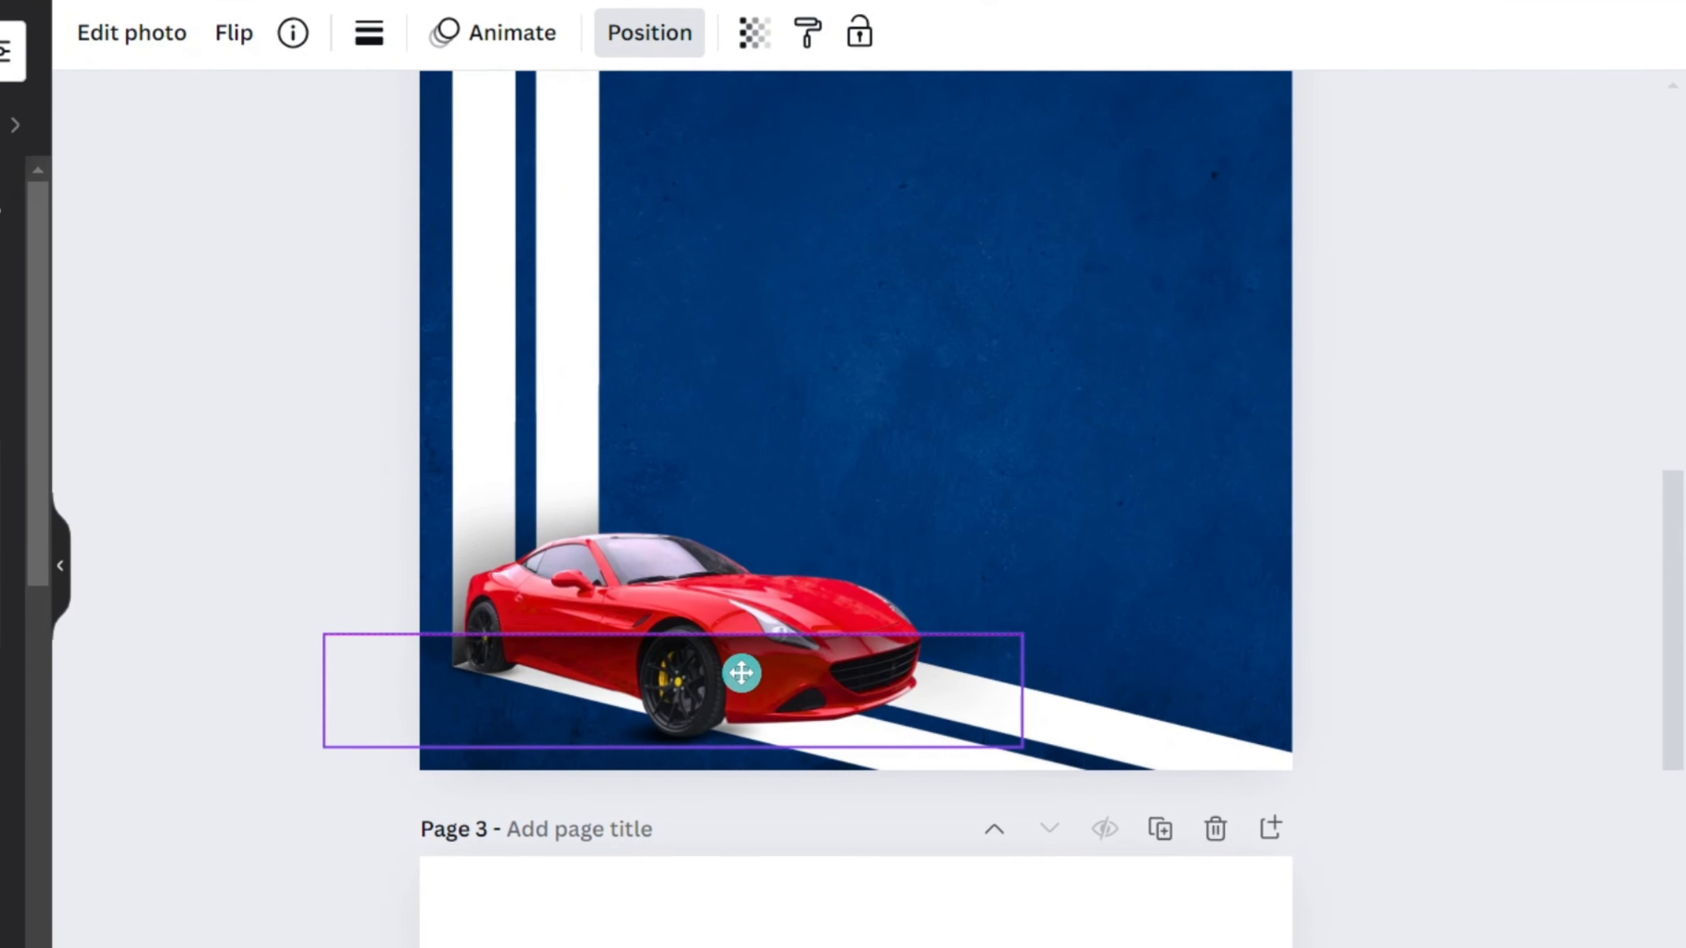
{"action": "left_click_drag", "start_coordinate": [742, 673], "coordinate": [741, 673]}
{"action": "left_click_drag", "start_coordinate": [1020, 636], "coordinate": [732, 694]}
Step: Rotate and position the thin shadow along the car's lower side between the two wheels
{"action": "left_click_drag", "start_coordinate": [602, 780], "coordinate": [563, 767]}
{"action": "left_click_drag", "start_coordinate": [640, 679], "coordinate": [587, 697]}
{"action": "left_click_drag", "start_coordinate": [514, 772], "coordinate": [539, 776]}
{"action": "left_click_drag", "start_coordinate": [613, 698], "coordinate": [607, 703]}
{"action": "scroll", "coordinate": [606, 706], "scroll_direction": "up", "scroll_amount": 5}
{"action": "scroll", "coordinate": [606, 707], "scroll_direction": "down", "scroll_amount": 4}
{"action": "left_click_drag", "start_coordinate": [721, 533], "coordinate": [701, 563]}
{"action": "left_click_drag", "start_coordinate": [587, 710], "coordinate": [580, 707]}
{"action": "left_click_drag", "start_coordinate": [734, 606], "coordinate": [736, 598]}
{"action": "left_click_drag", "start_coordinate": [154, 523], "coordinate": [355, 527]}
{"action": "left_click_drag", "start_coordinate": [1102, 741], "coordinate": [895, 643]}
{"action": "left_click", "coordinate": [1285, 565]}
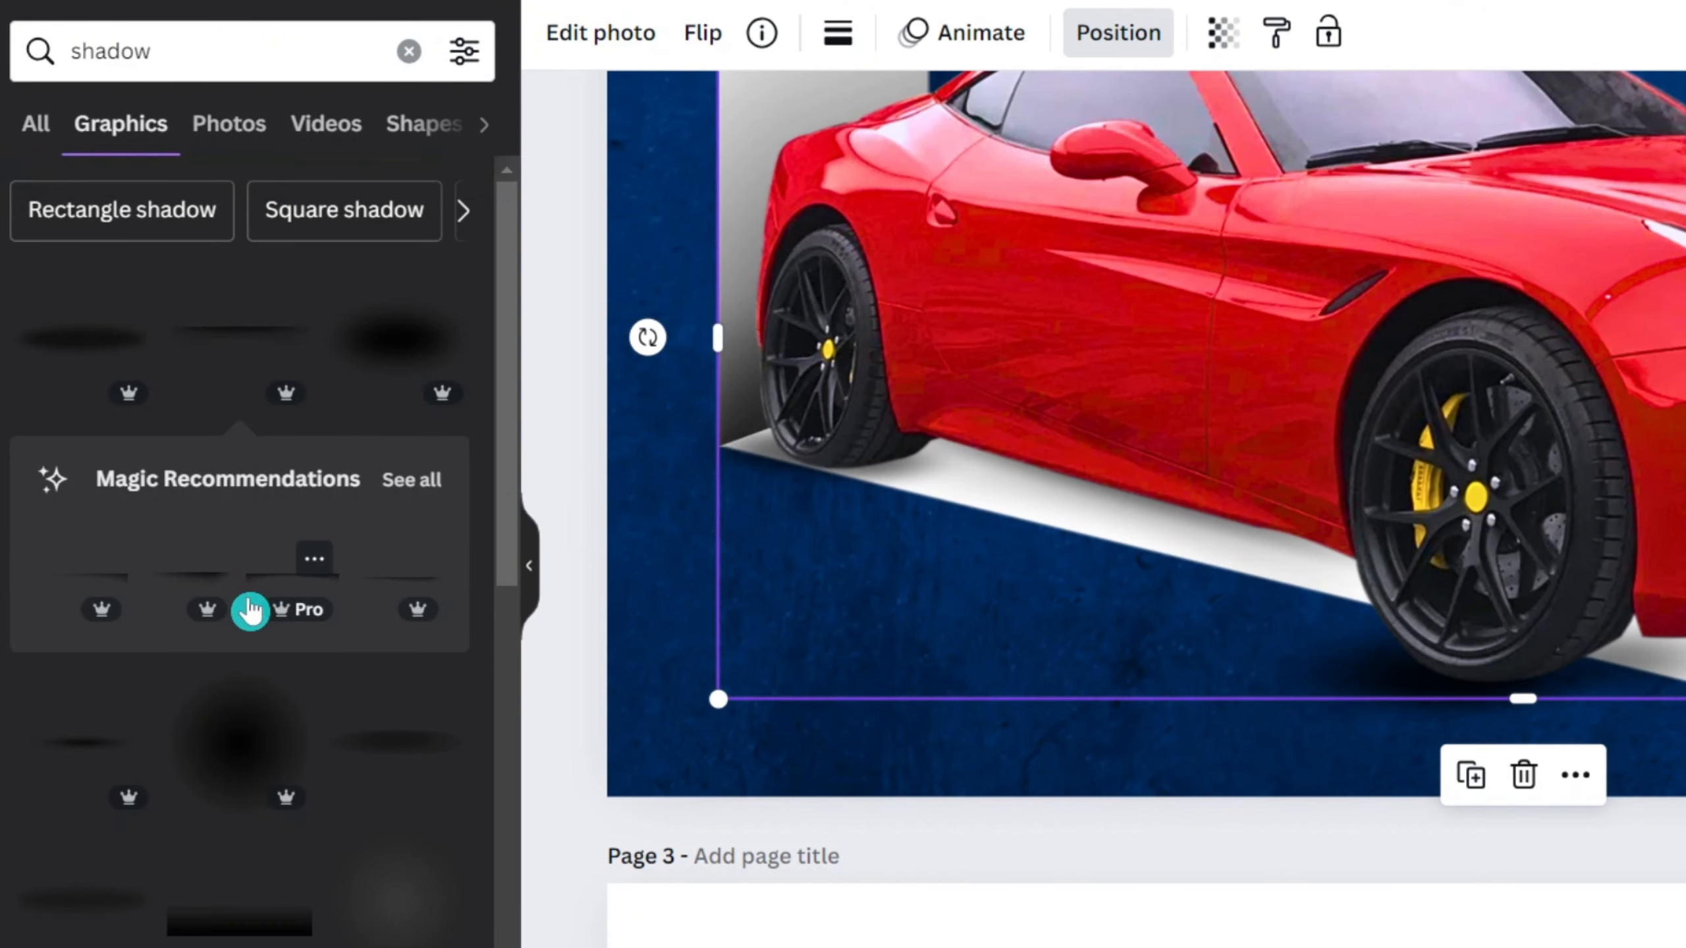
Step: Add a narrow oval shadow graphic from the results and scale it down near the car
{"action": "scroll", "coordinate": [299, 671], "scroll_direction": "down", "scroll_amount": 2}
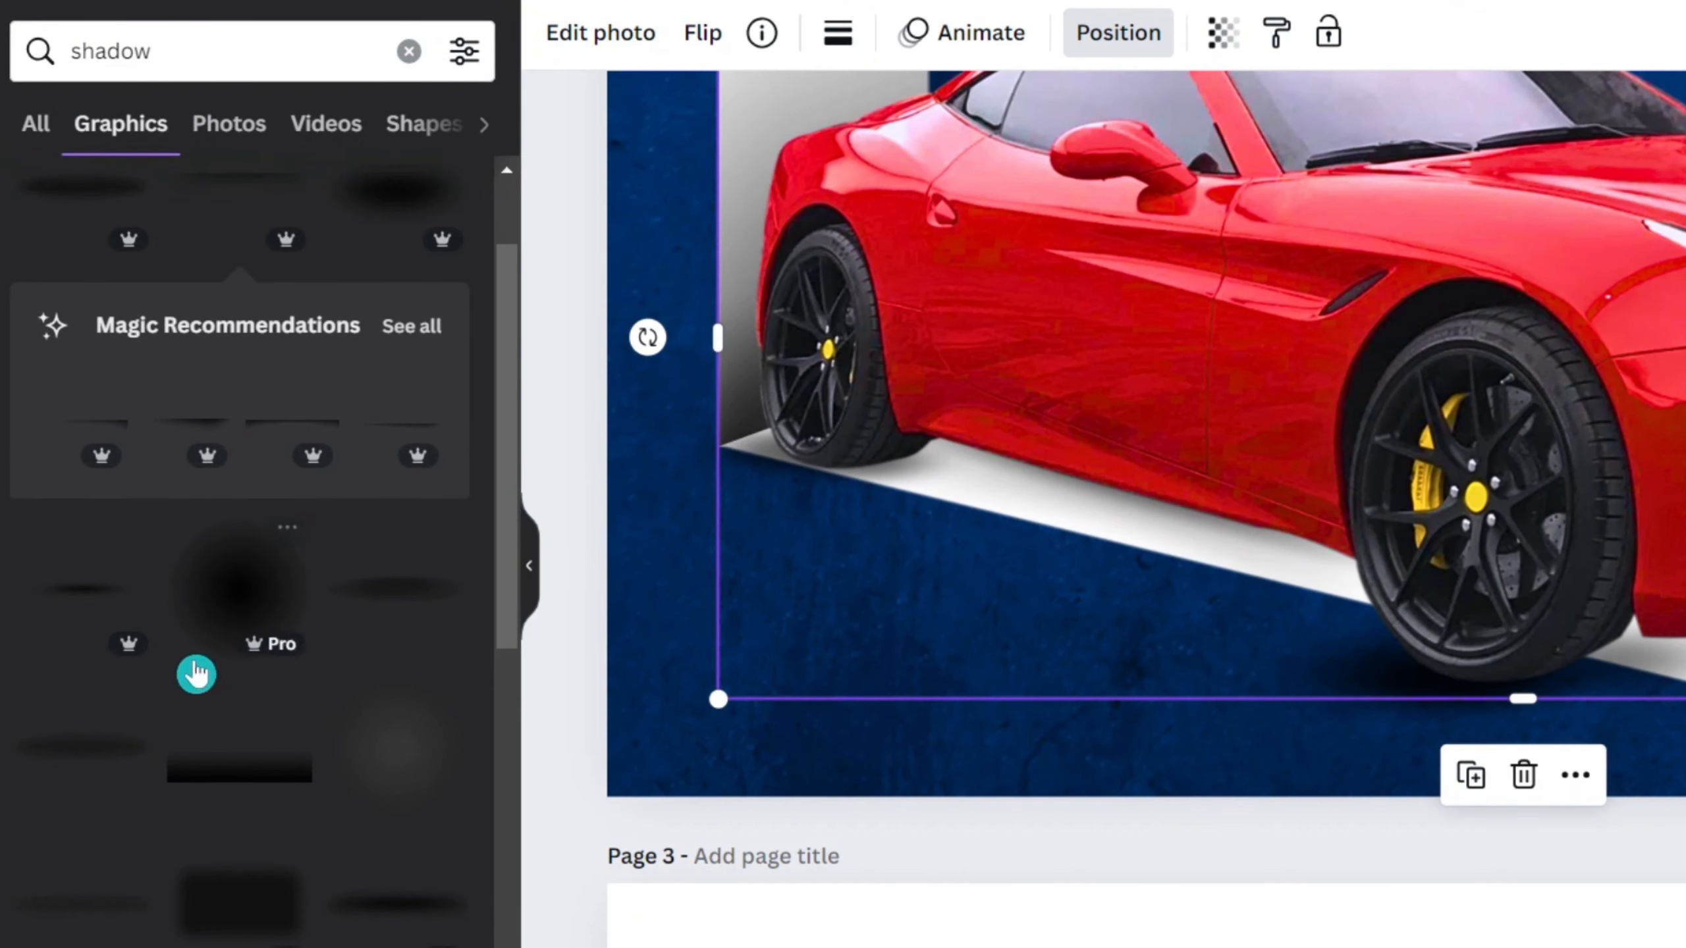
{"action": "left_click", "coordinate": [76, 605]}
{"action": "scroll", "coordinate": [1498, 411], "scroll_direction": "down", "scroll_amount": 5}
{"action": "scroll", "coordinate": [1581, 361], "scroll_direction": "up", "scroll_amount": 5}
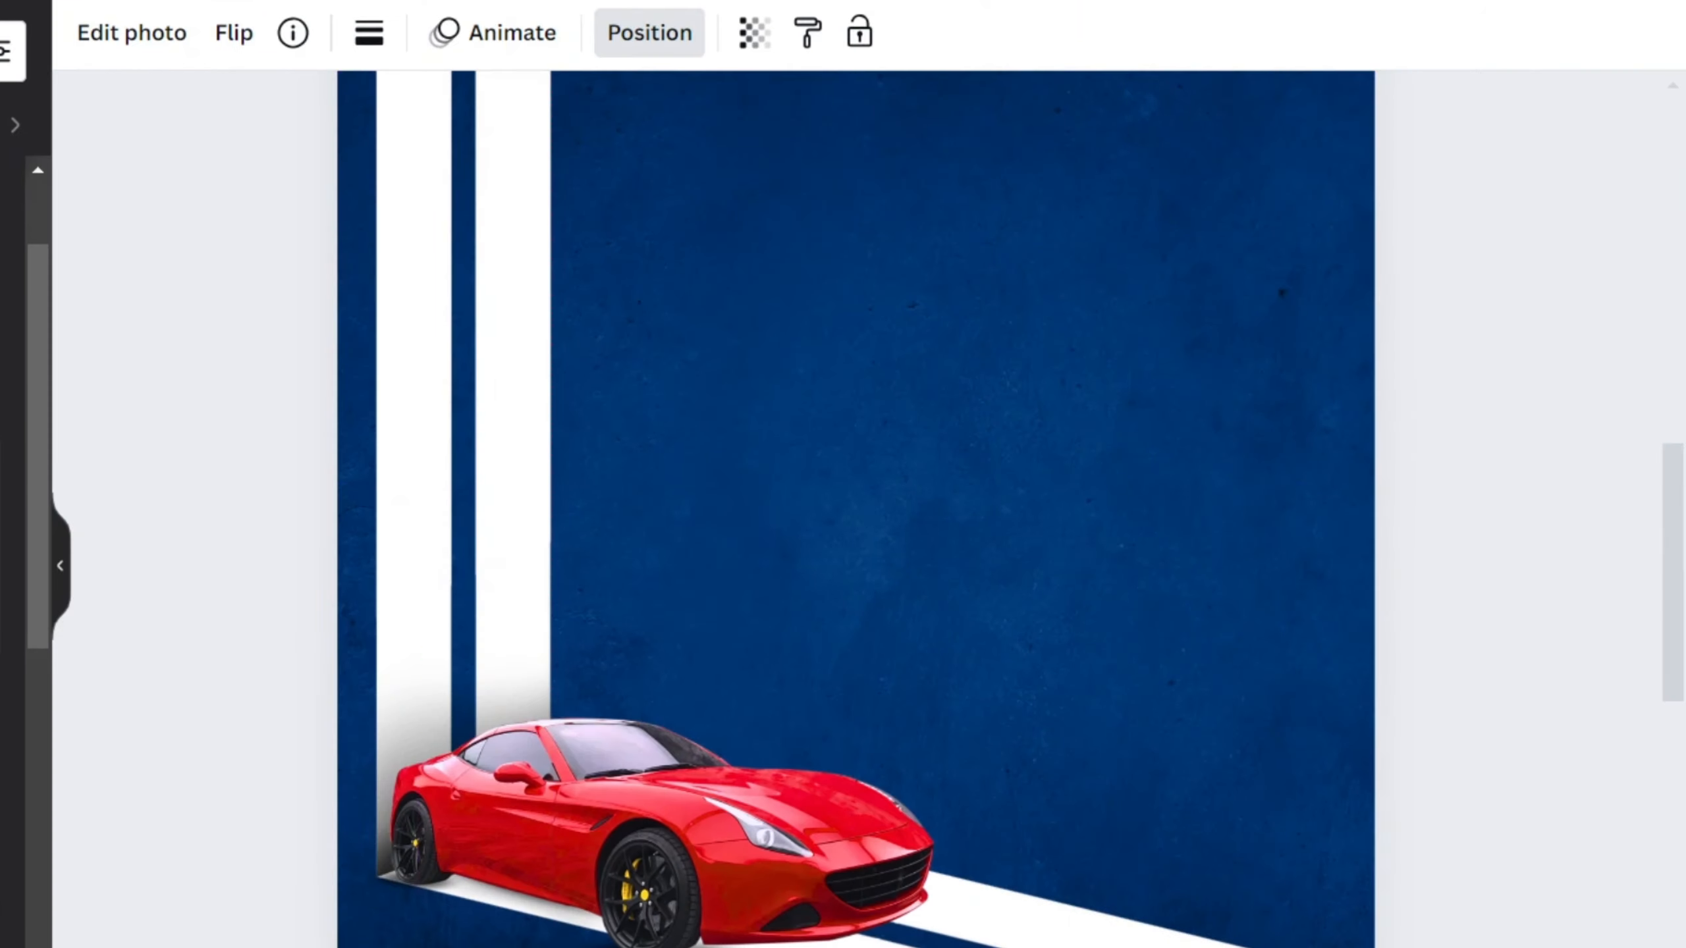
{"action": "scroll", "coordinate": [511, 926], "scroll_direction": "up", "scroll_amount": 5}
{"action": "left_click_drag", "start_coordinate": [677, 647], "coordinate": [320, 636]}
{"action": "scroll", "coordinate": [598, 531], "scroll_direction": "down", "scroll_amount": 4}
{"action": "left_click_drag", "start_coordinate": [1228, 351], "coordinate": [343, 482]}
Step: Adjust the narrow shadow's placement beneath the car and make it more transparent
{"action": "left_click_drag", "start_coordinate": [245, 537], "coordinate": [794, 502]}
{"action": "scroll", "coordinate": [395, 527], "scroll_direction": "up", "scroll_amount": 5}
{"action": "left_click_drag", "start_coordinate": [581, 661], "coordinate": [545, 659]}
{"action": "left_click_drag", "start_coordinate": [654, 512], "coordinate": [836, 583]}
{"action": "left_click", "coordinate": [753, 33]}
{"action": "left_click_drag", "start_coordinate": [669, 158], "coordinate": [507, 158]}
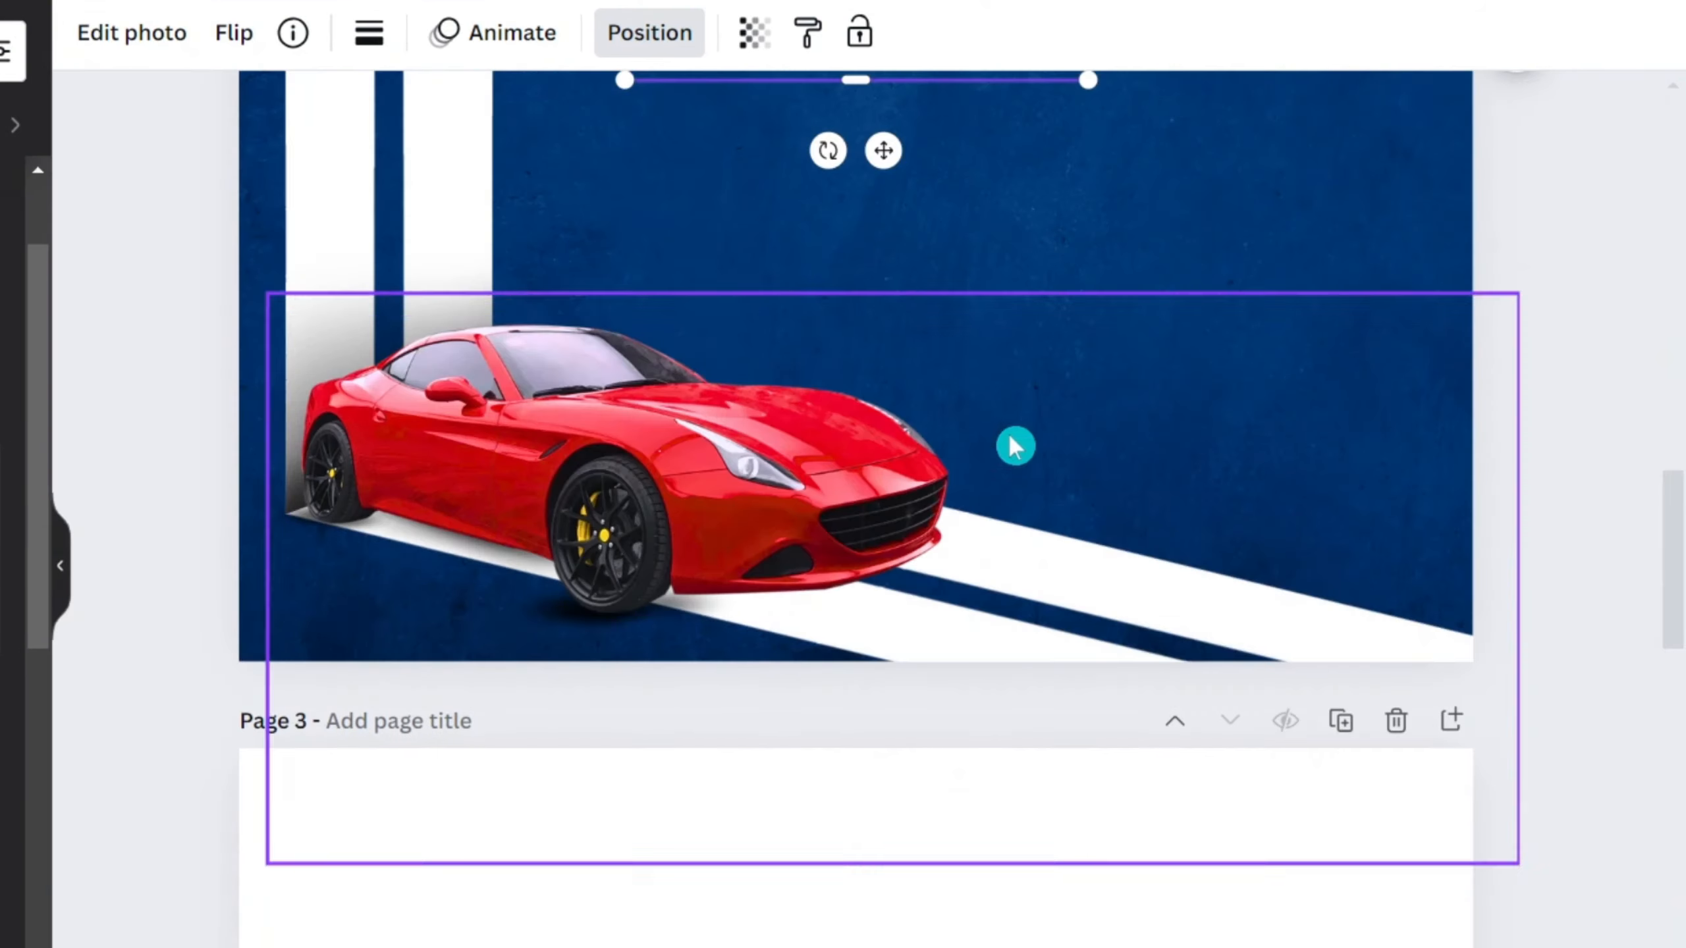
Step: Place a soft shadow on the floor beneath the front bumper and rotate it slightly to follow the bumper
{"action": "left_click_drag", "start_coordinate": [1012, 444], "coordinate": [816, 888]}
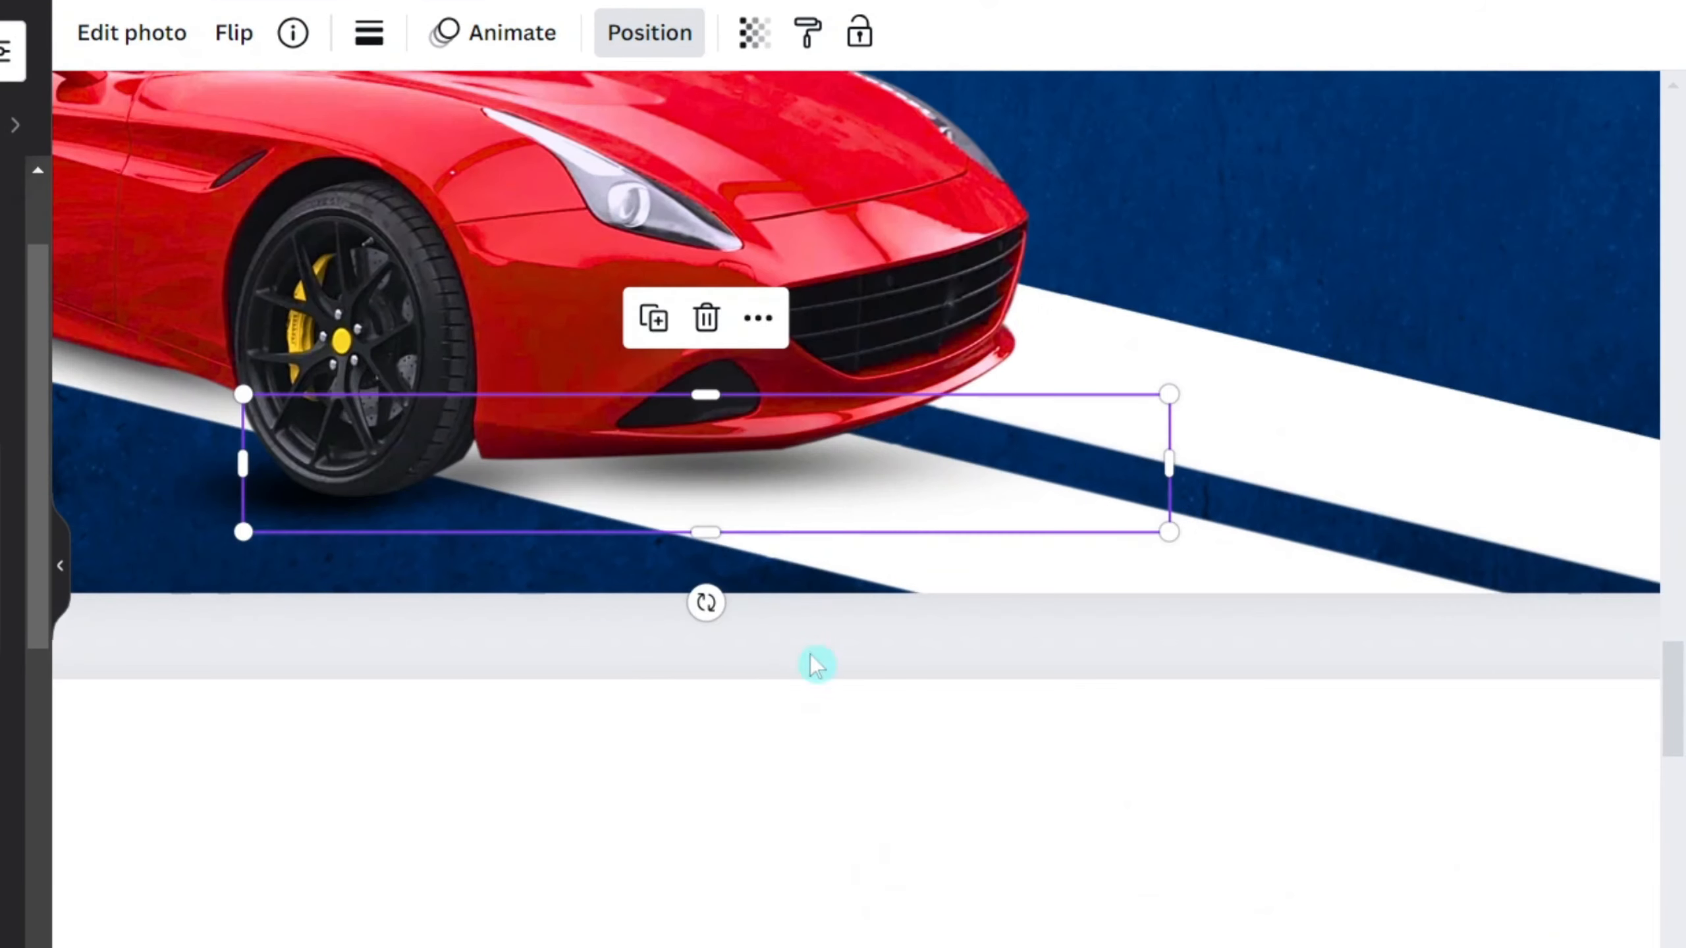
{"action": "left_click_drag", "start_coordinate": [705, 603], "coordinate": [863, 452]}
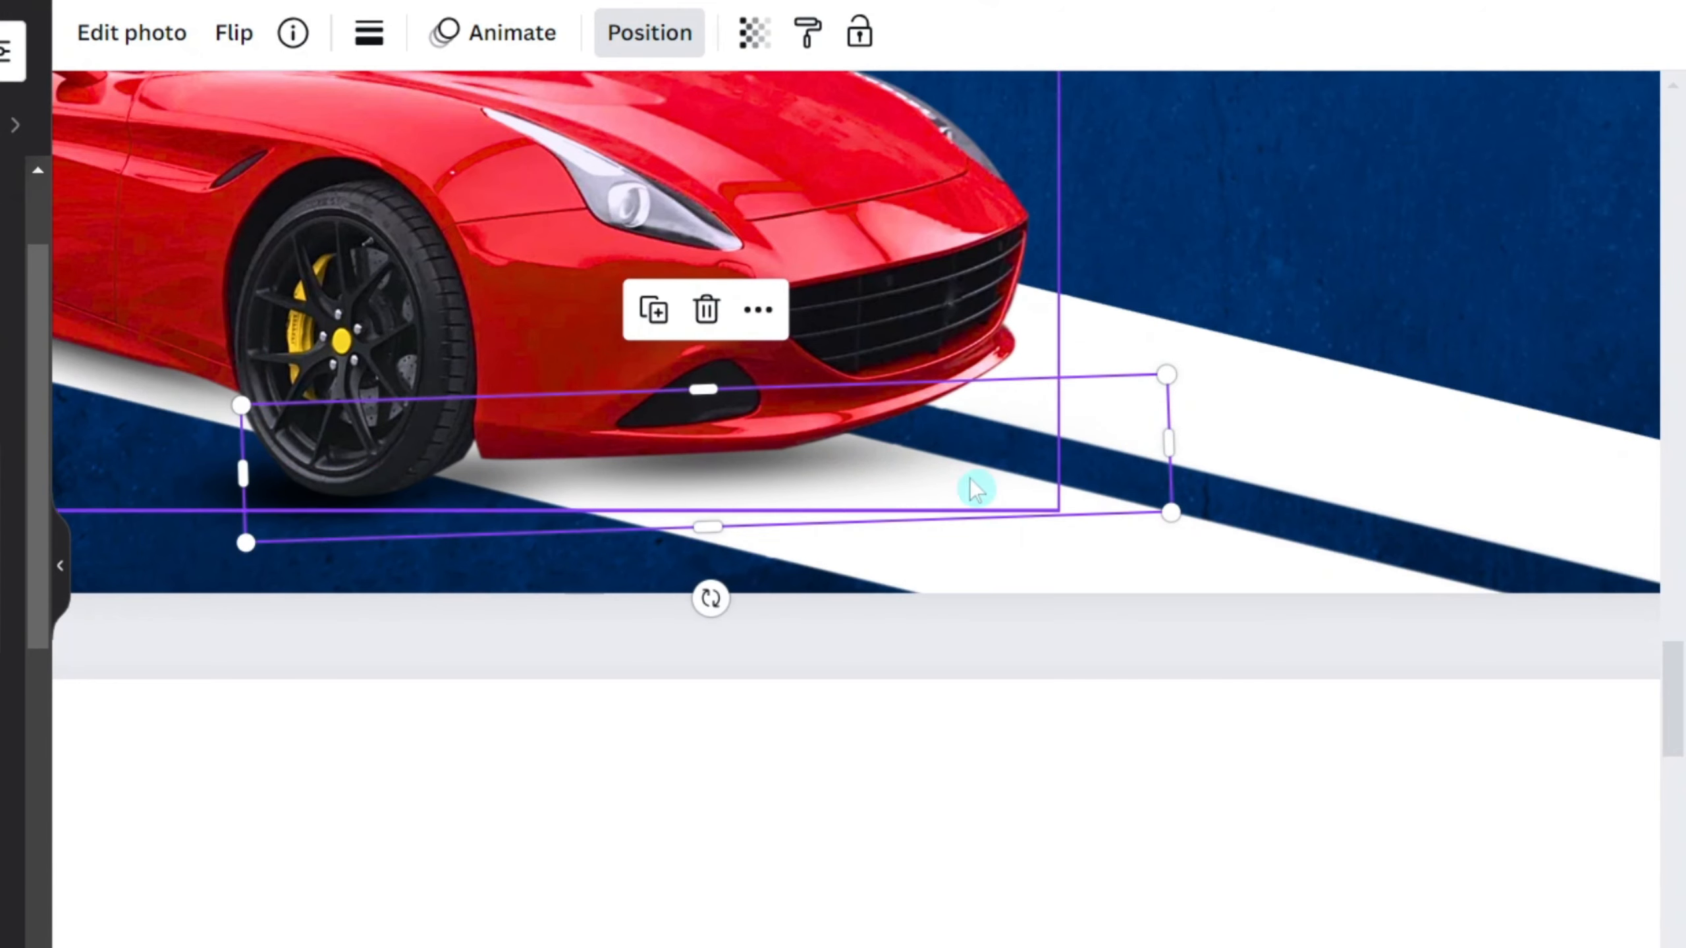
{"action": "scroll", "coordinate": [1343, 417], "scroll_direction": "down", "scroll_amount": 2}
Step: Blur the whole image of the right-hand floor stripe piece at an intensity of 24
{"action": "left_click", "coordinate": [1282, 775]}
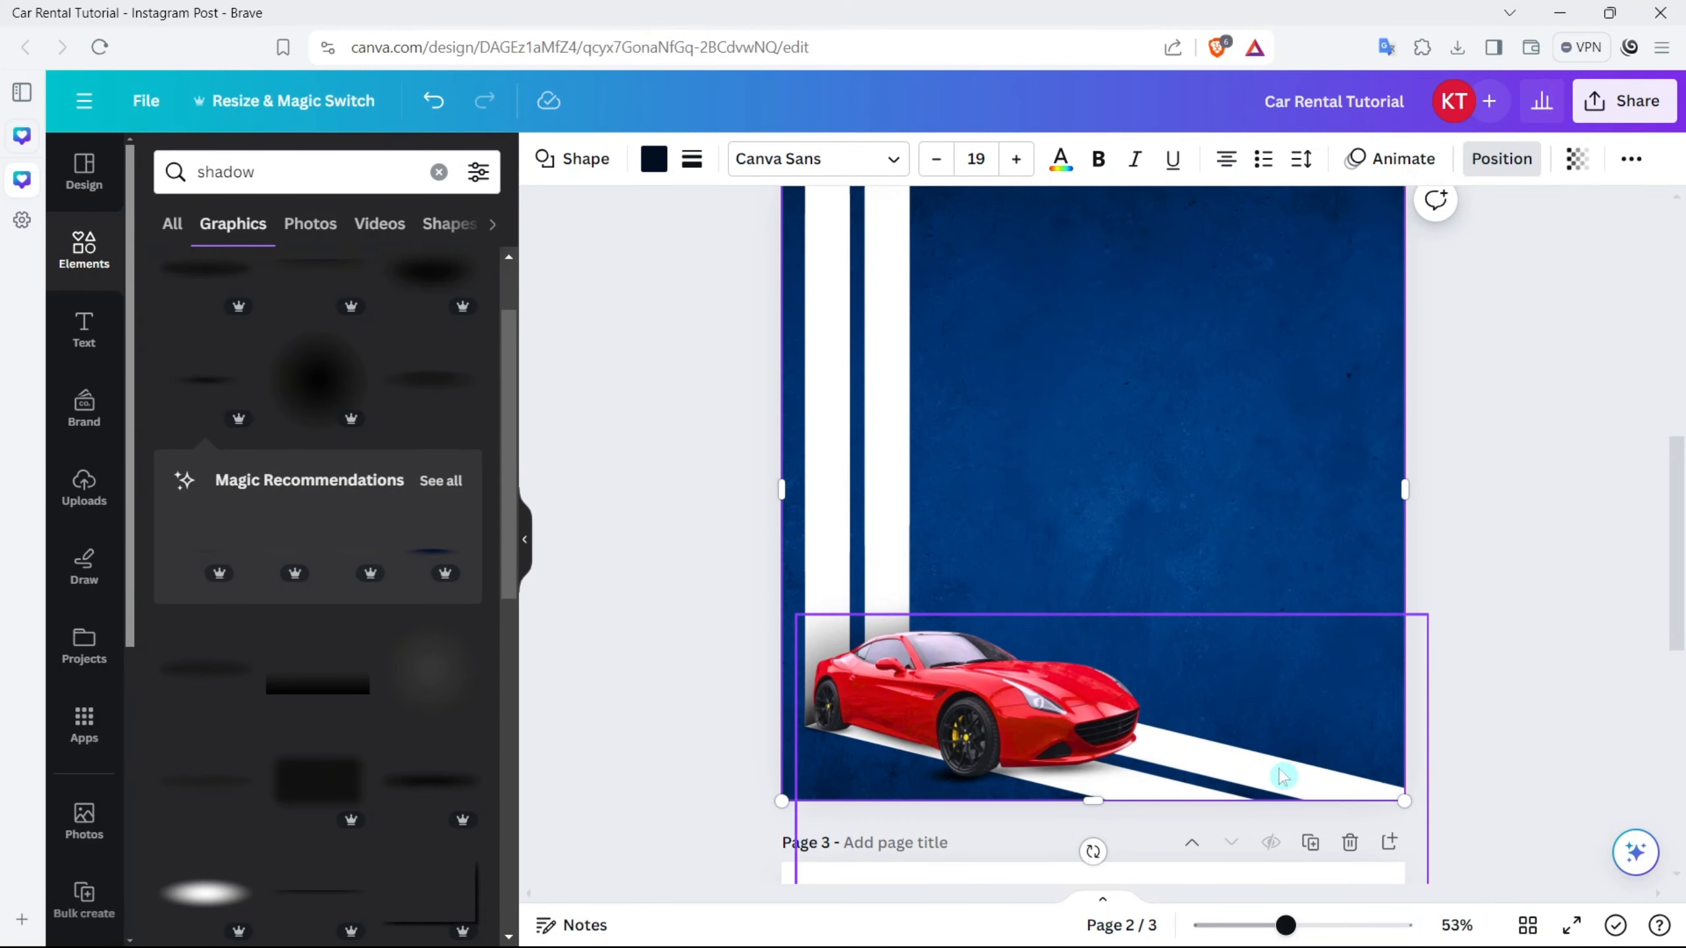
{"action": "left_click", "coordinate": [1282, 775]}
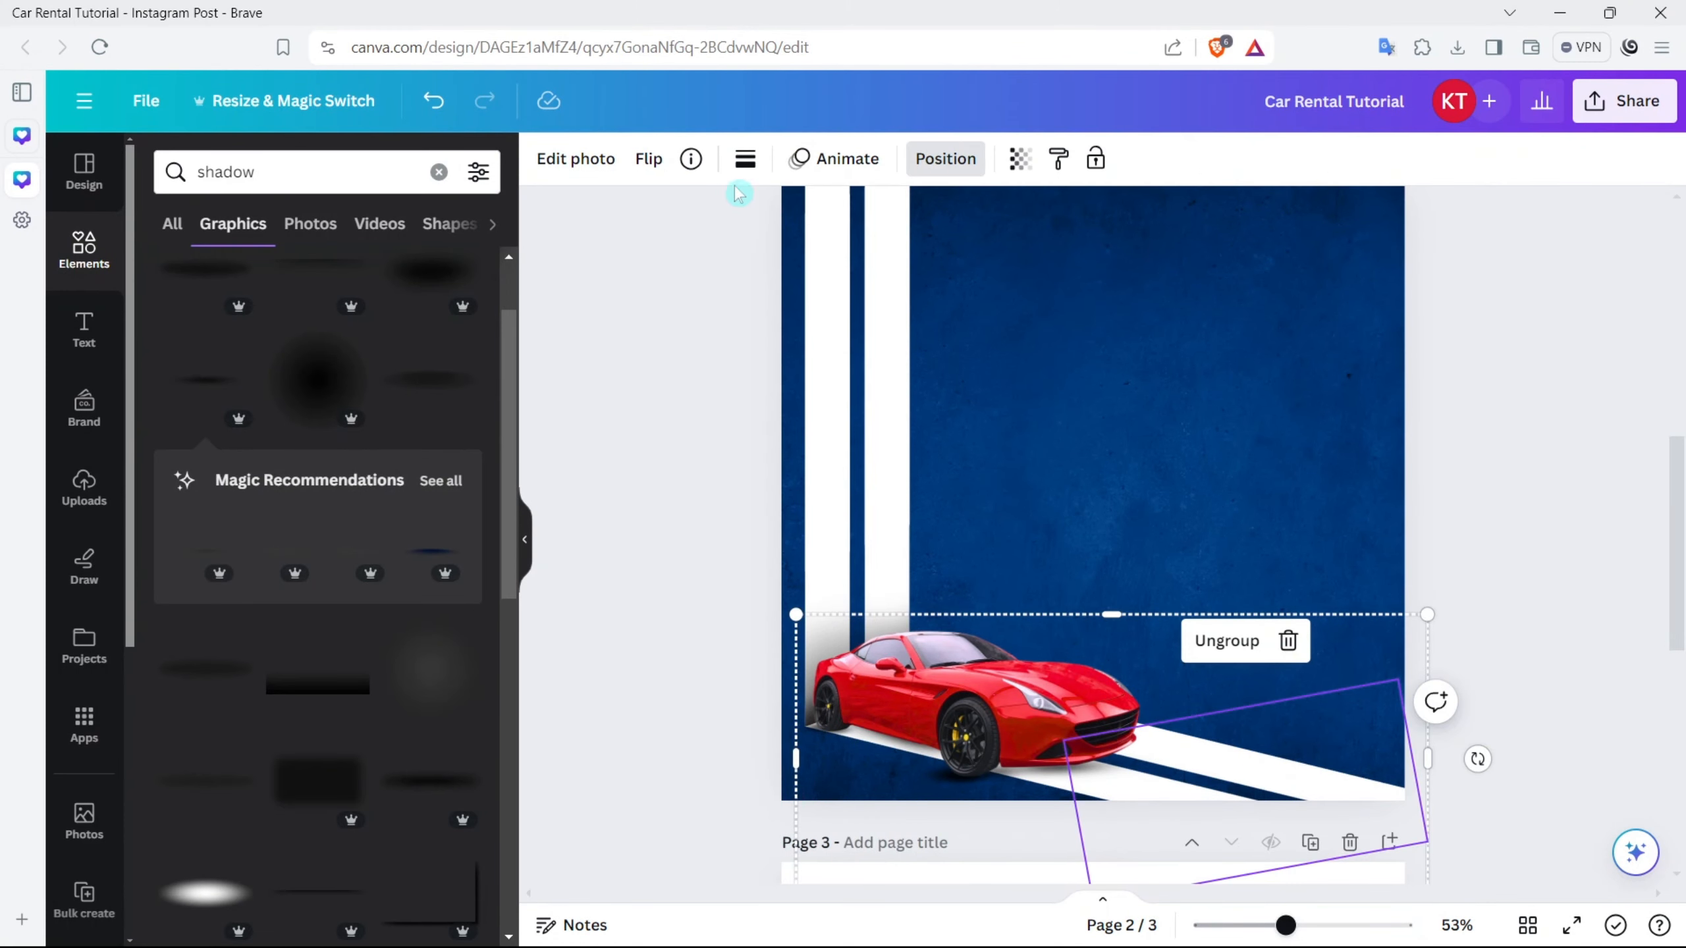
{"action": "left_click", "coordinate": [553, 163]}
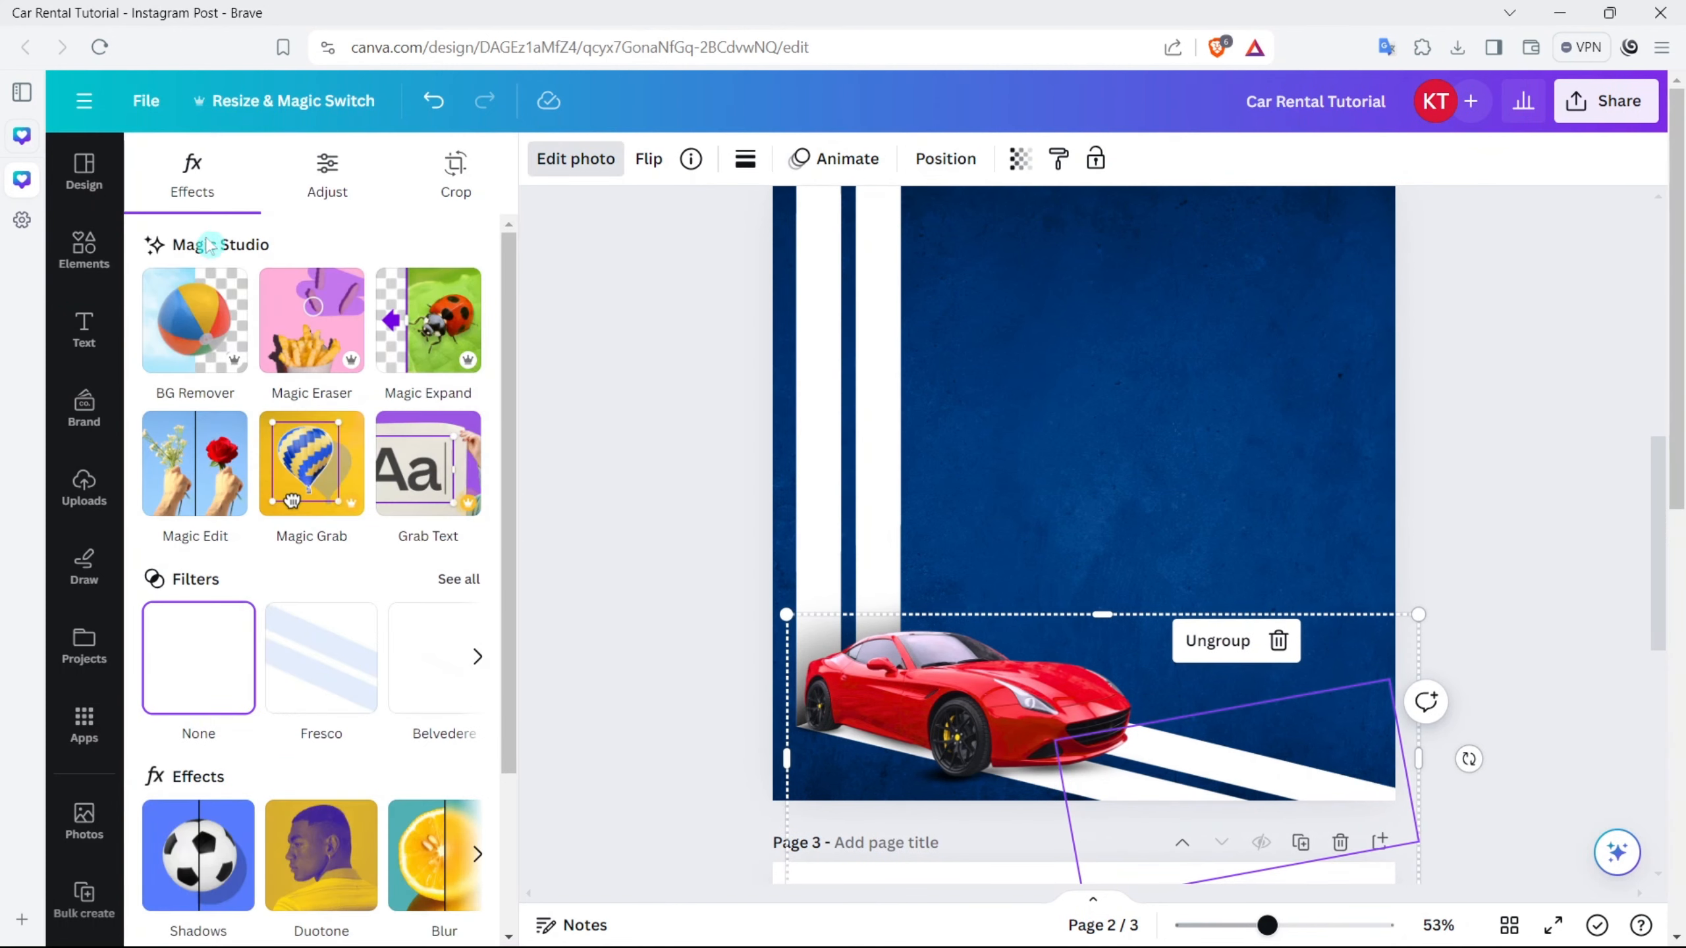
{"action": "left_click", "coordinate": [435, 871]}
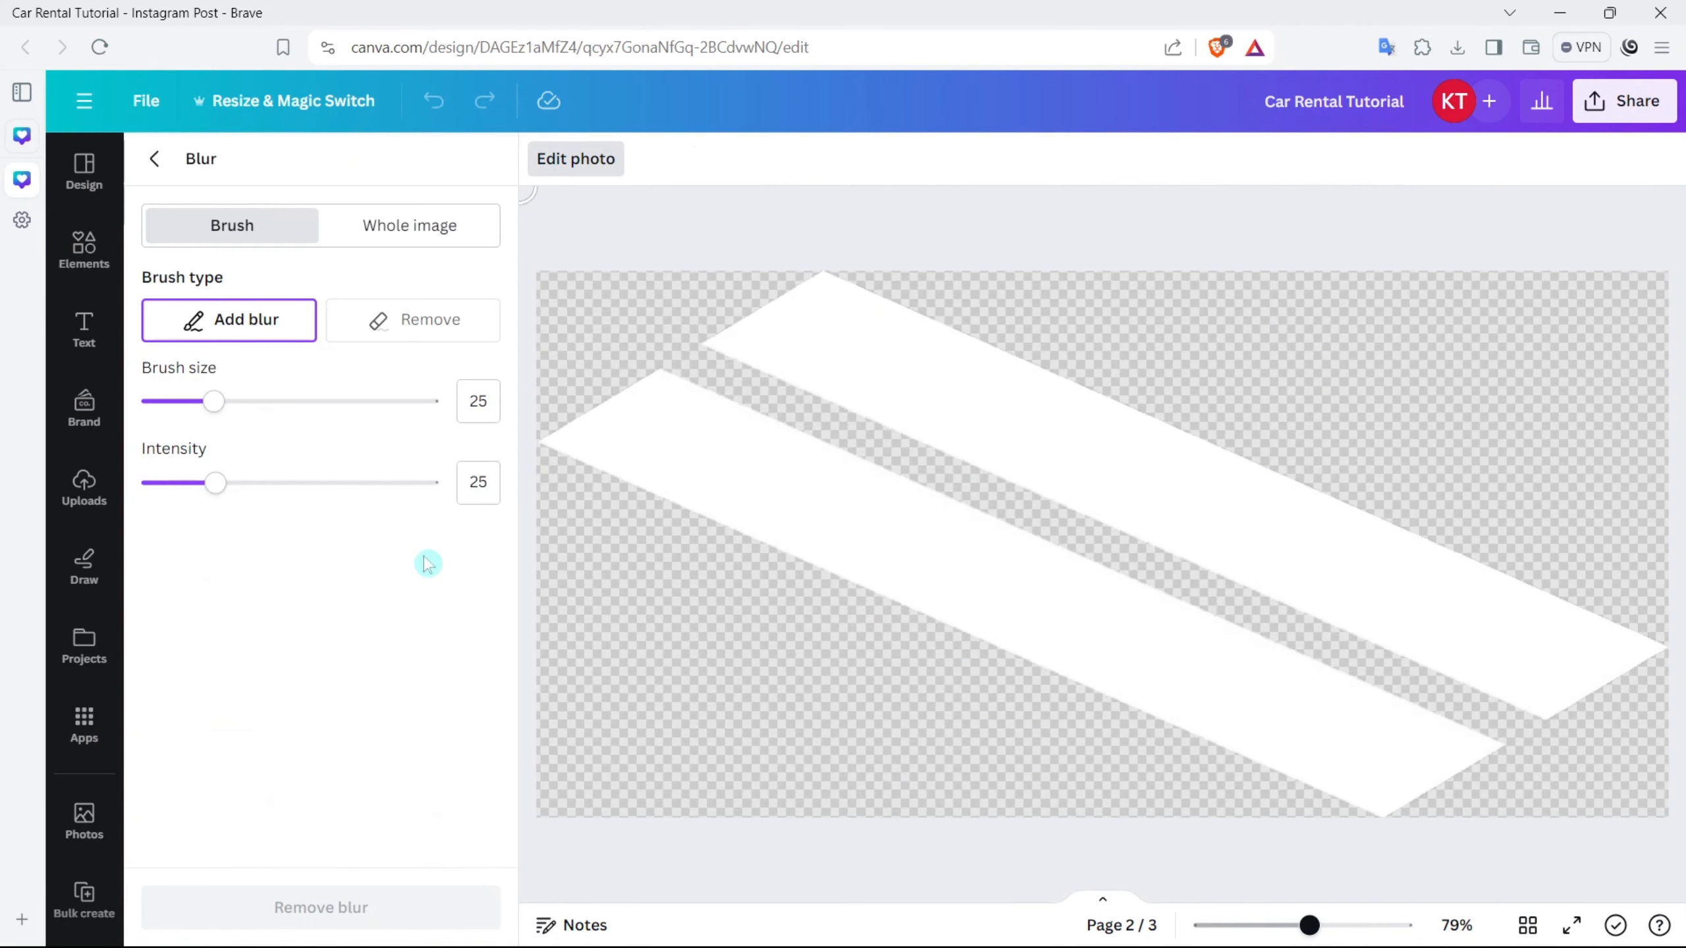
{"action": "left_click", "coordinate": [378, 235]}
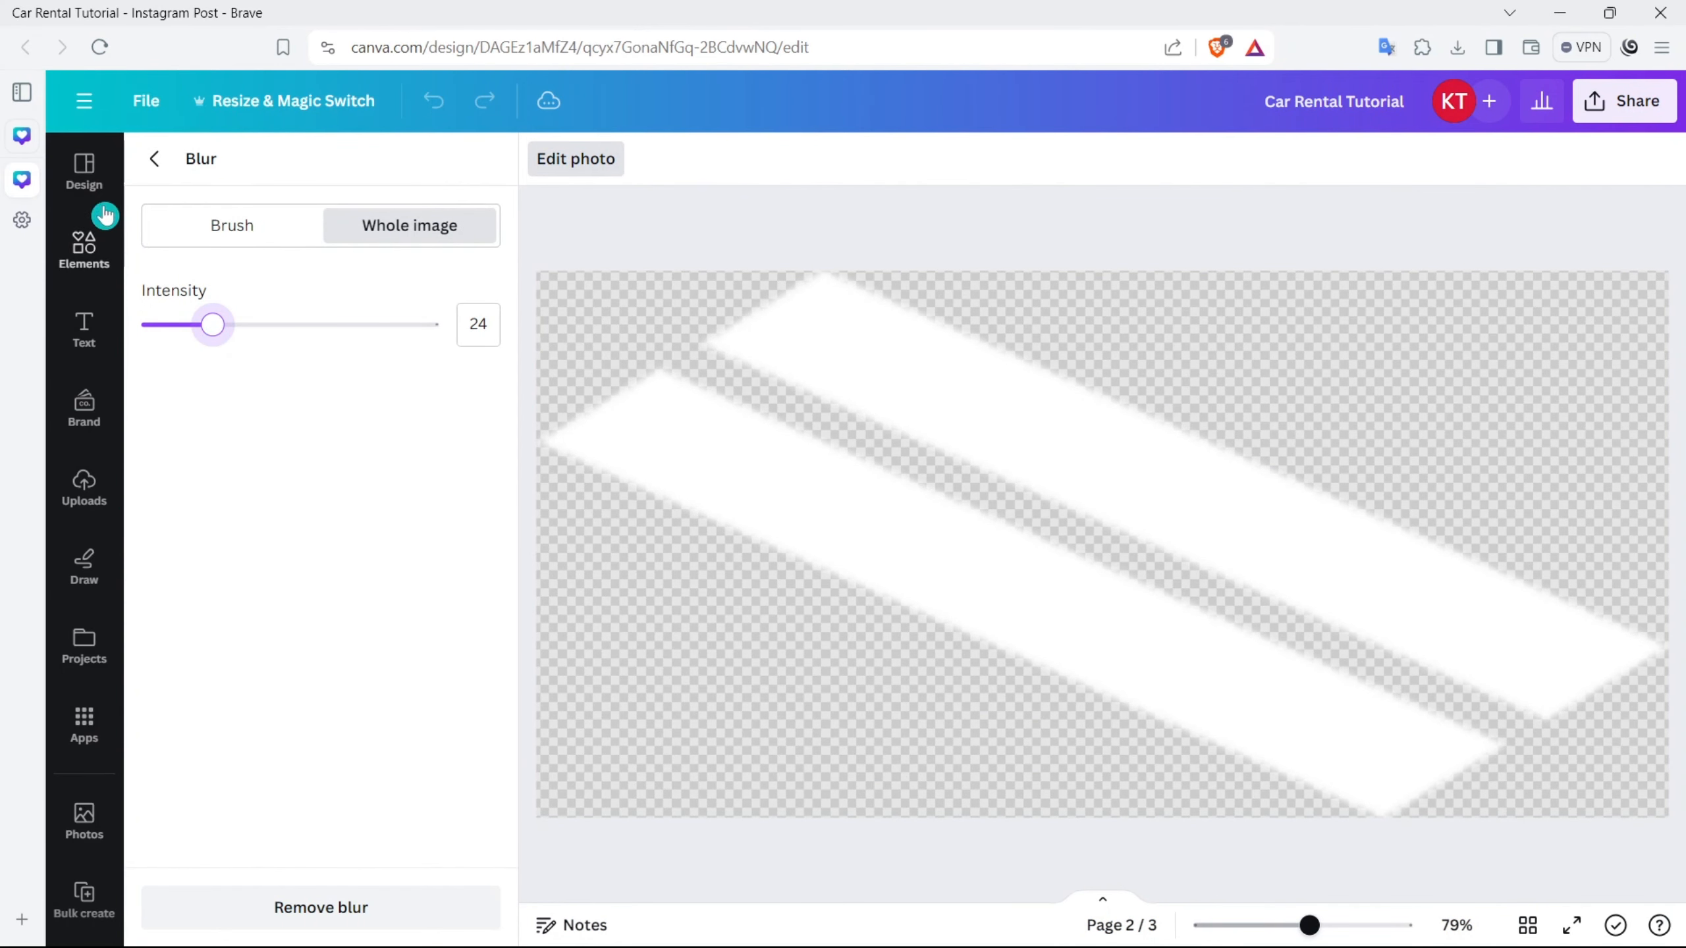
{"action": "left_click", "coordinate": [151, 162]}
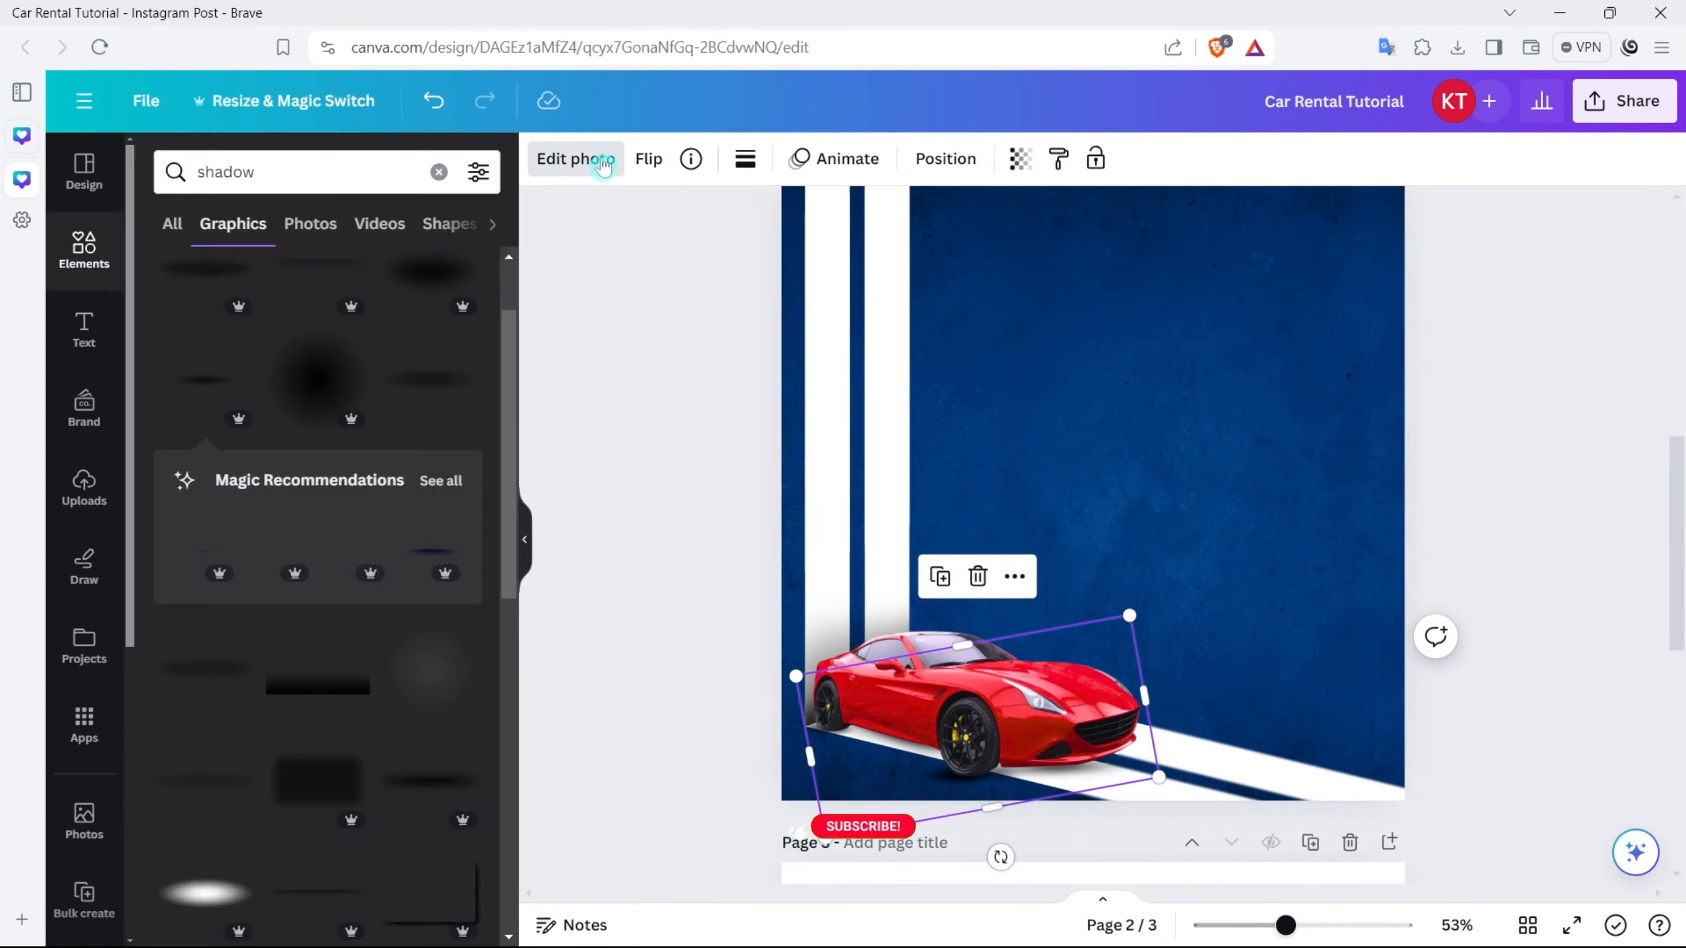
Step: Blur the whole image of the floor stripe piece under the car at an intensity of 20
{"action": "left_click", "coordinate": [576, 158]}
{"action": "left_click", "coordinate": [435, 815]}
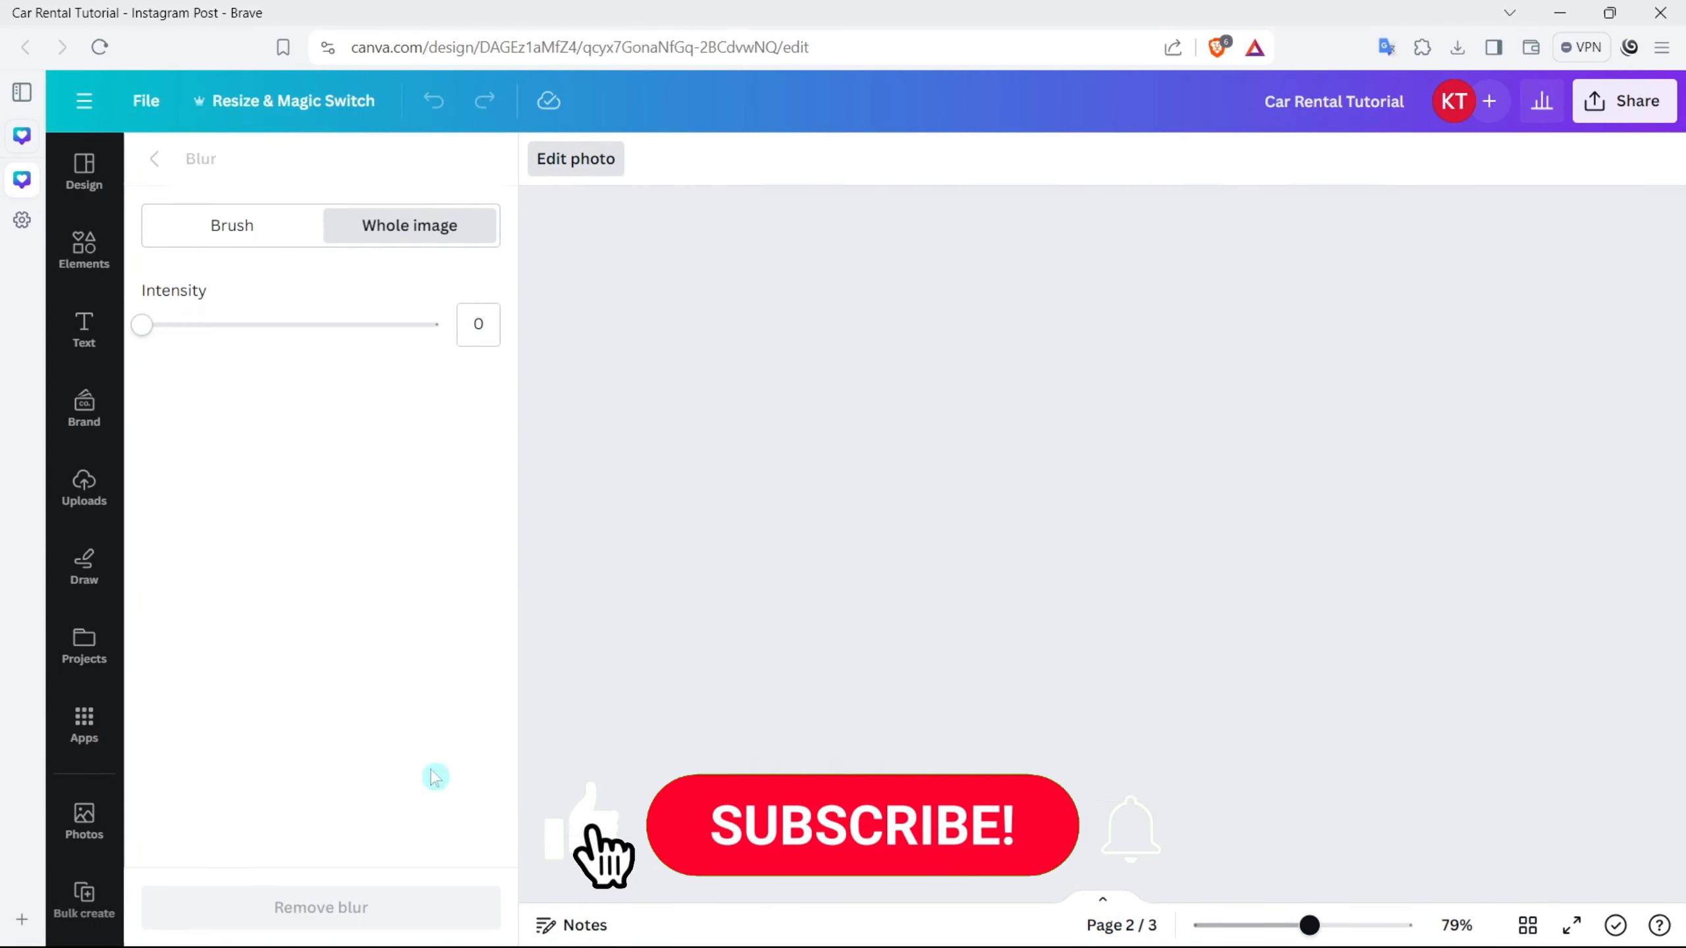
{"action": "left_click_drag", "start_coordinate": [189, 335], "coordinate": [210, 332]}
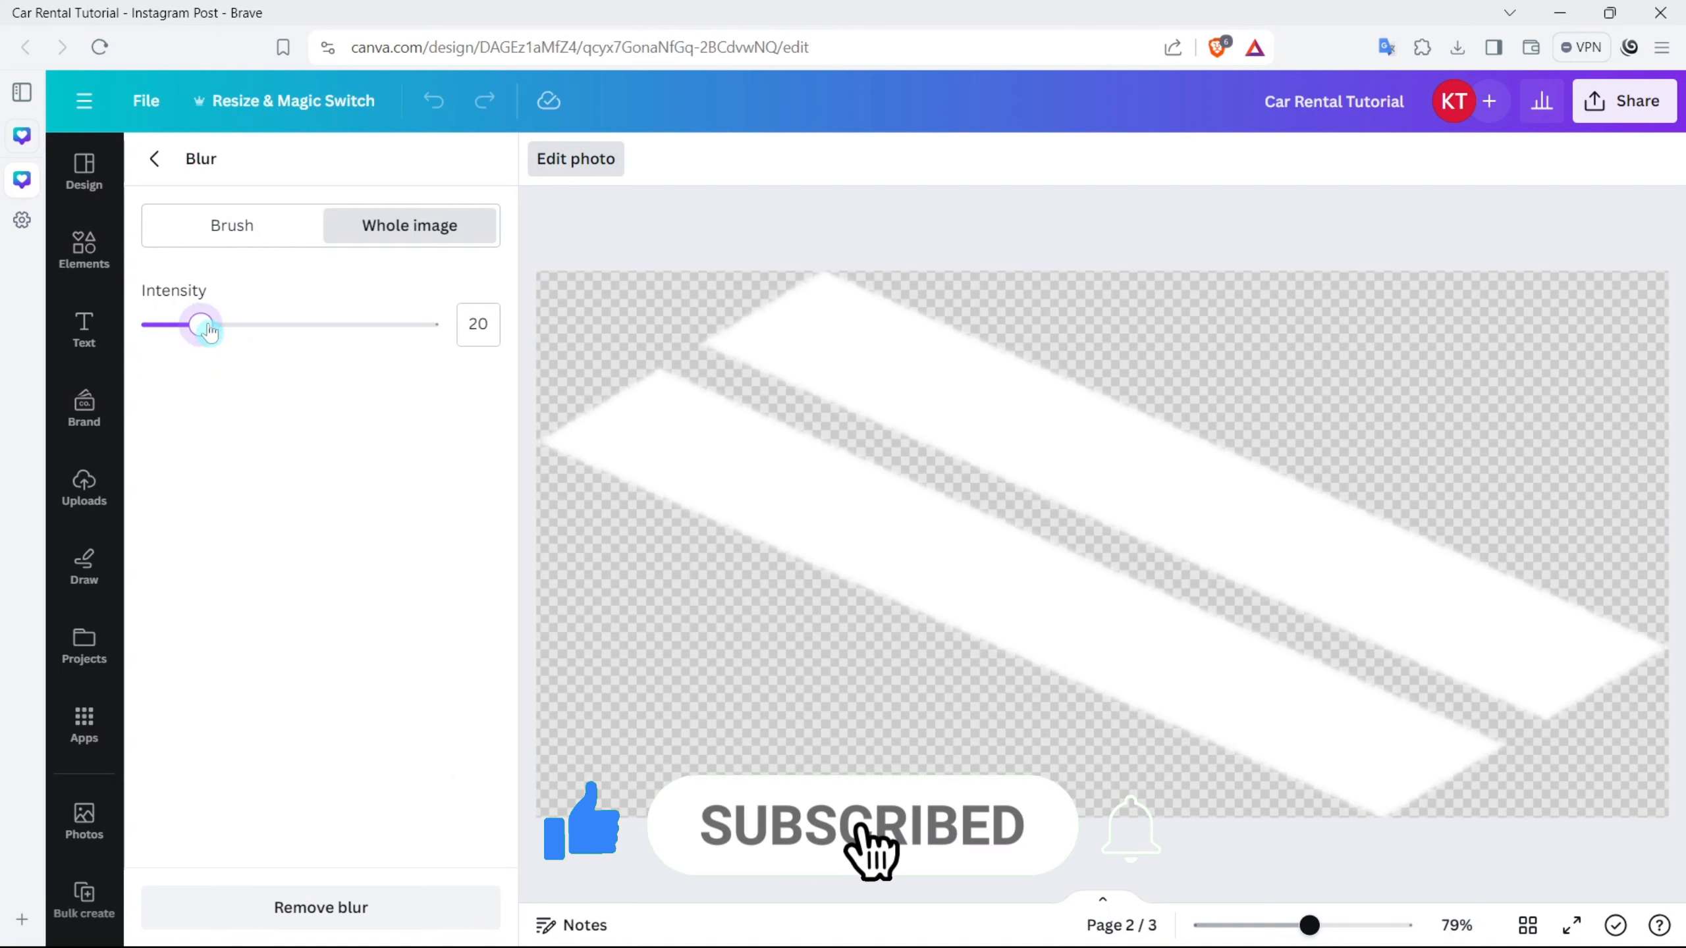
{"action": "left_click", "coordinate": [154, 168]}
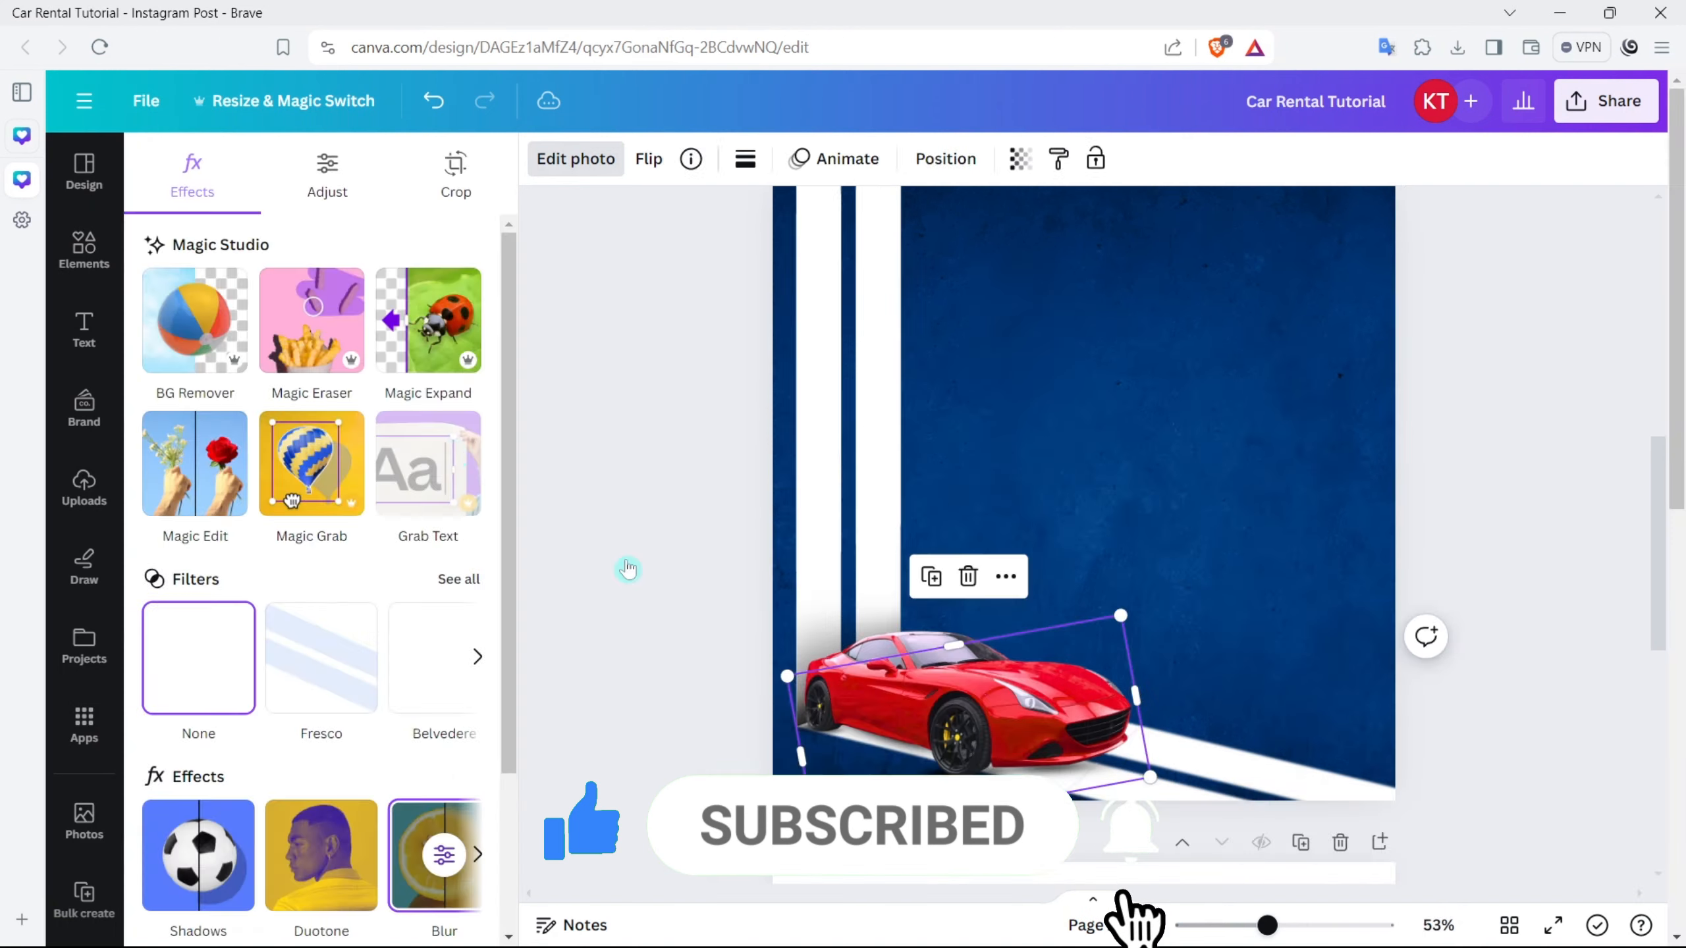
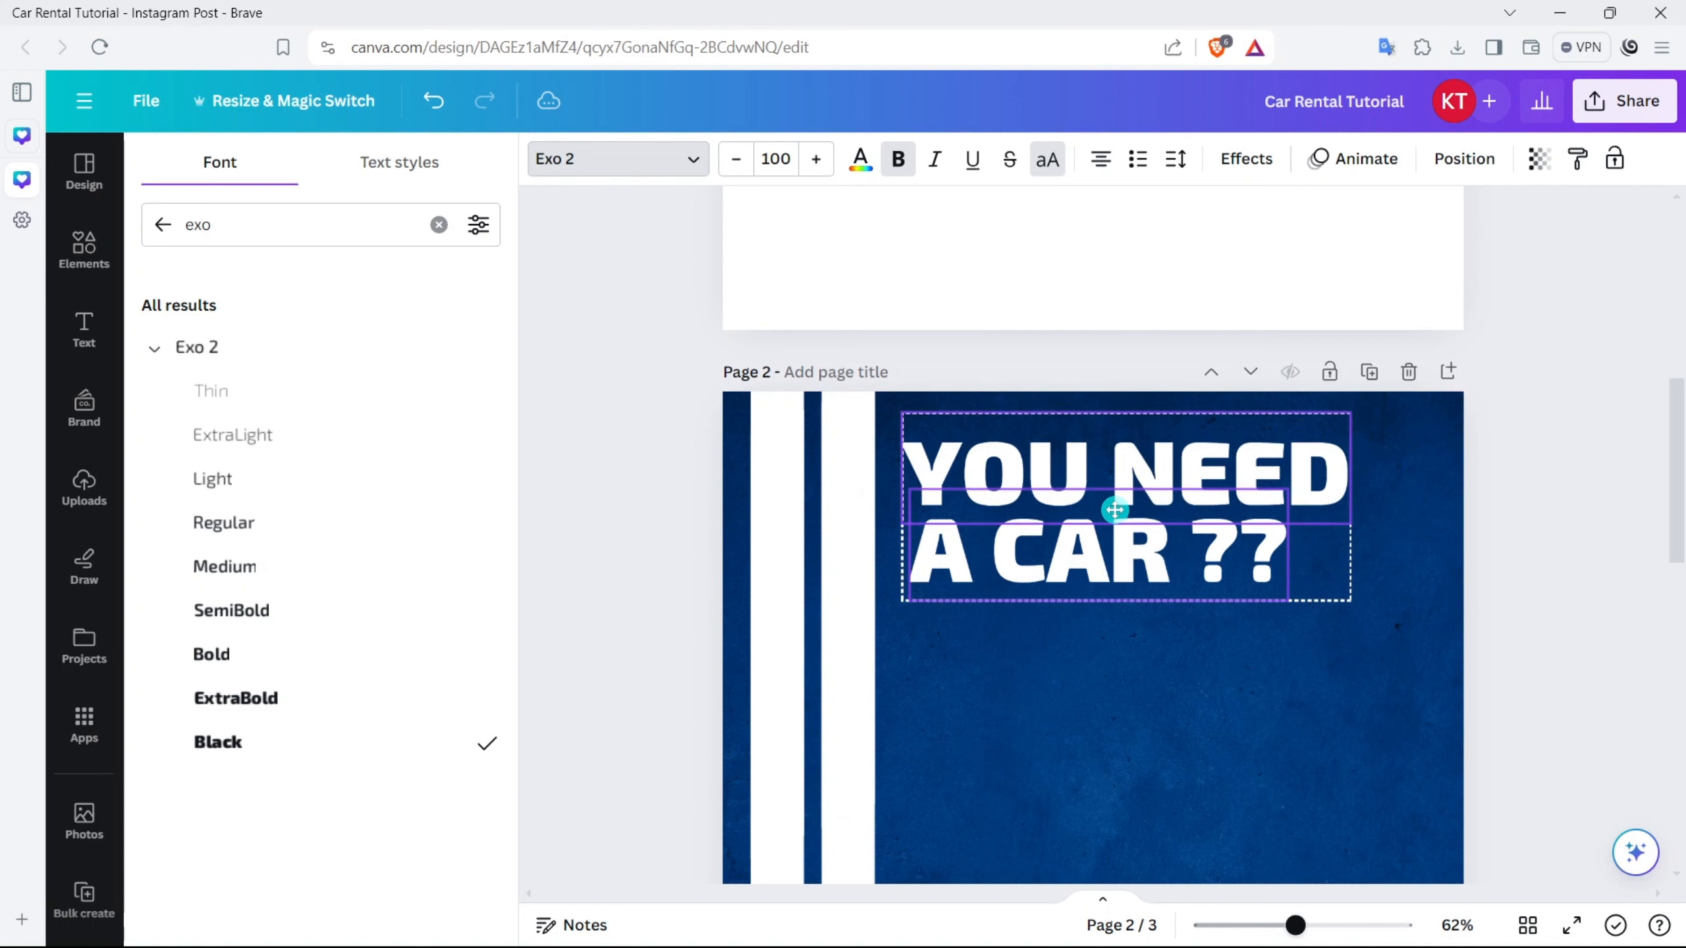
Step: Apply the Hollow text effect to the "A CAR ??" line with a thickness of 33
{"action": "left_click", "coordinate": [1444, 554]}
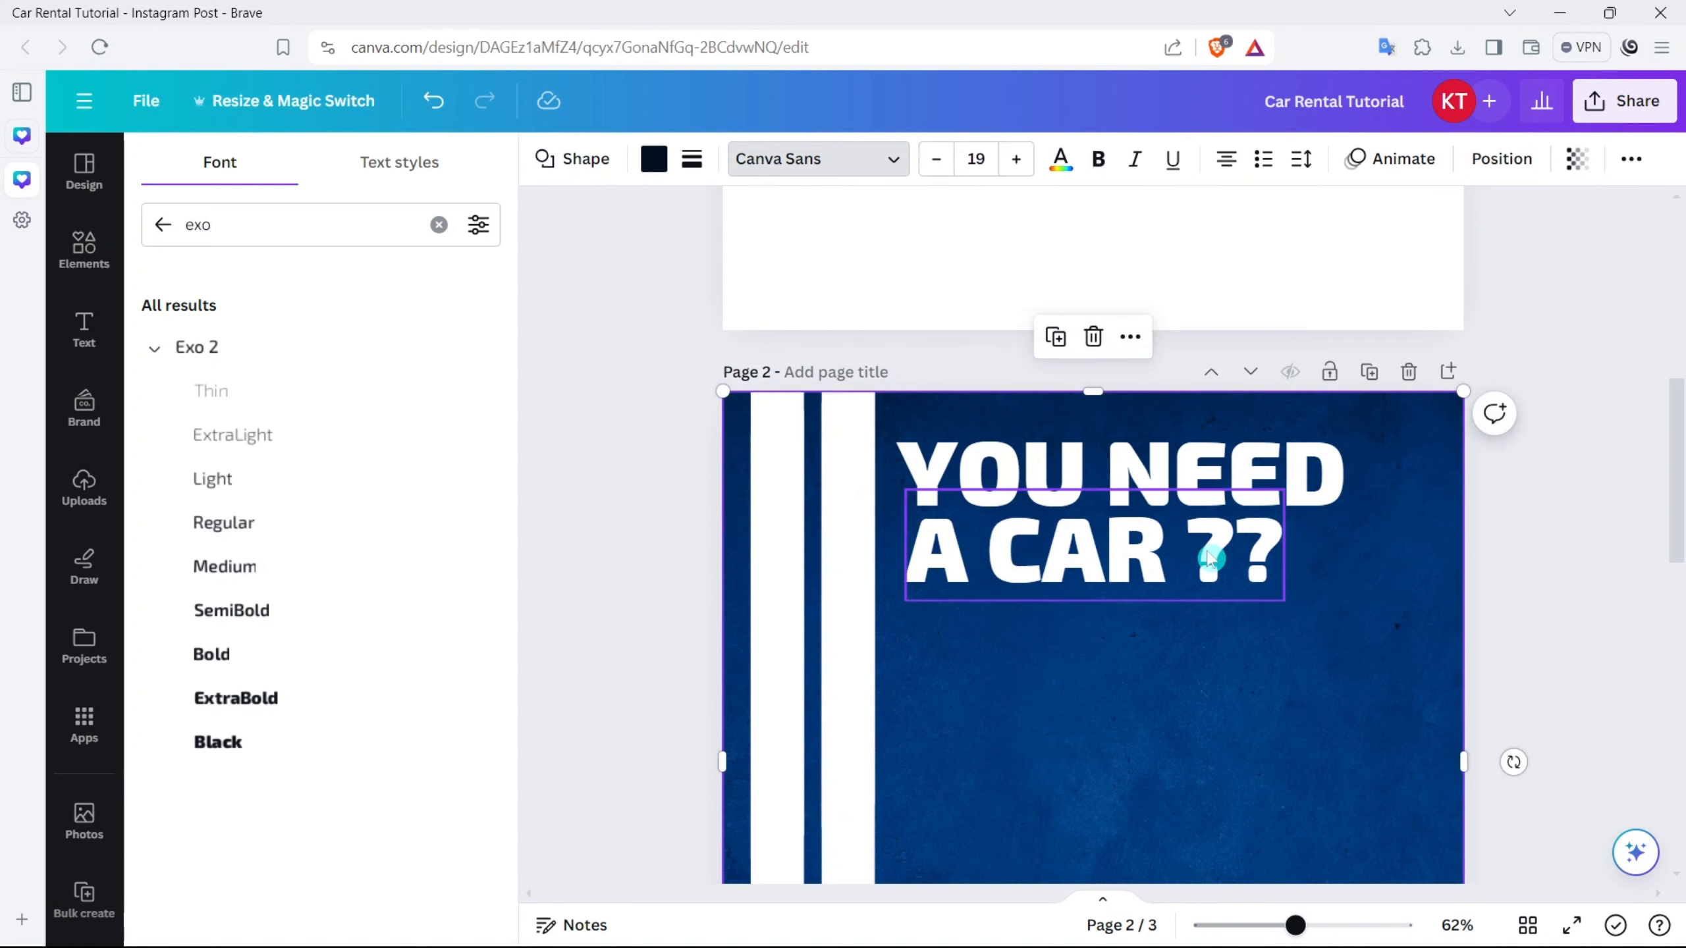
{"action": "left_click", "coordinate": [1215, 557]}
{"action": "left_click", "coordinate": [1247, 160]}
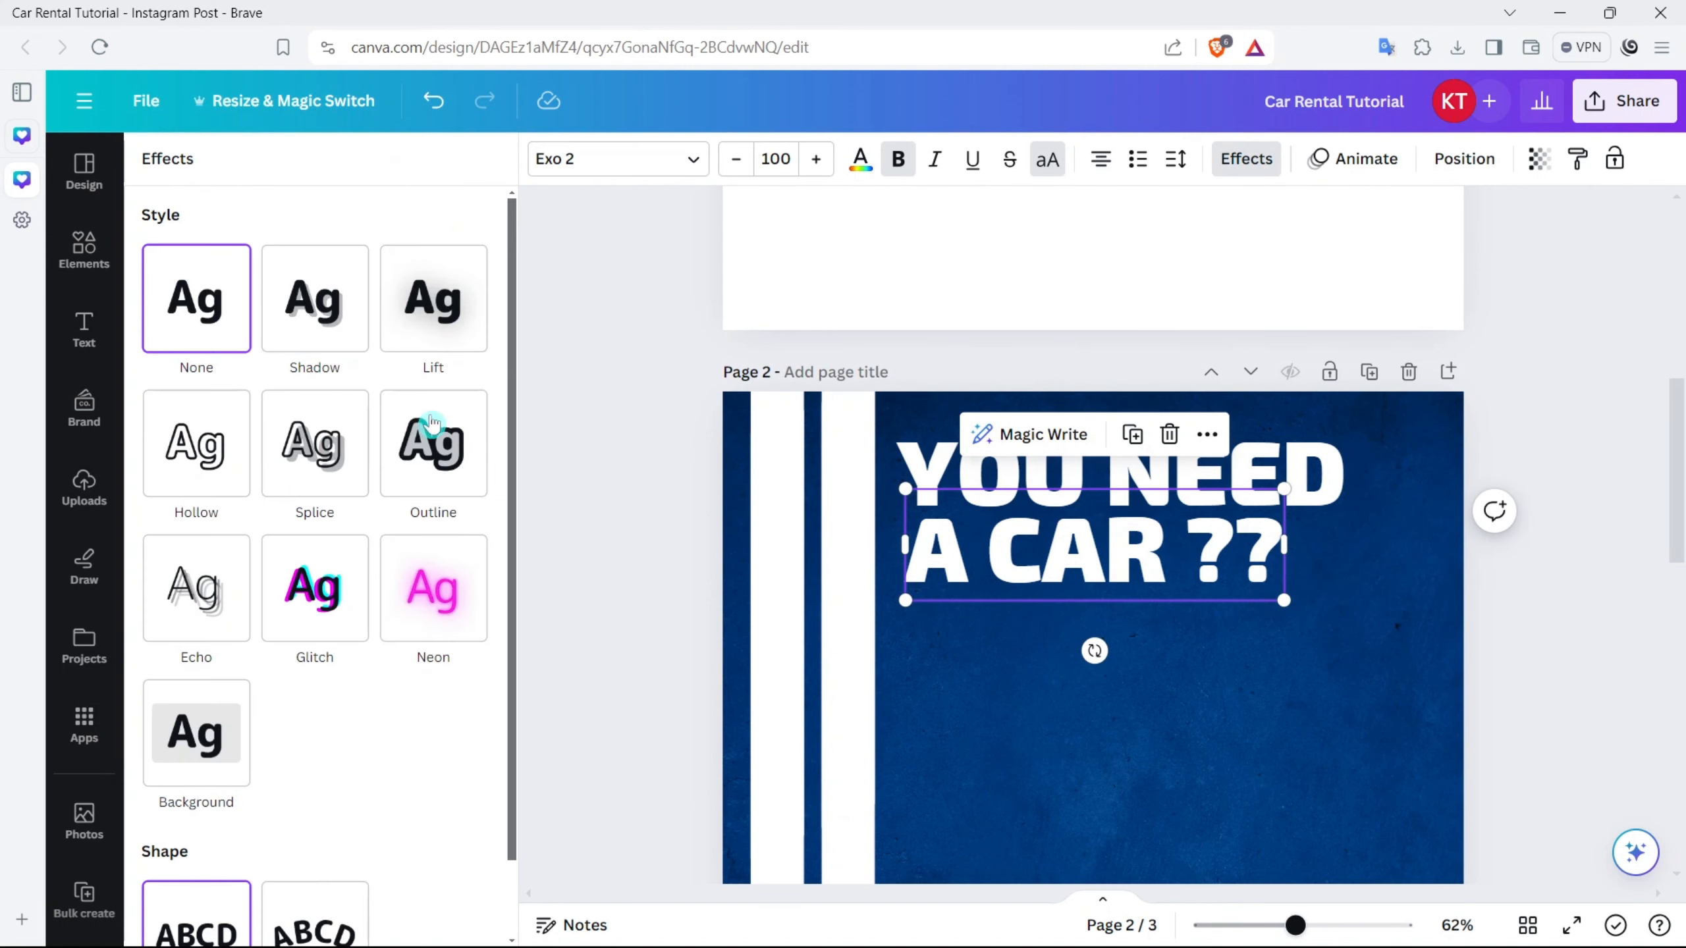
{"action": "left_click", "coordinate": [204, 487]}
{"action": "left_click_drag", "start_coordinate": [266, 600], "coordinate": [224, 582]}
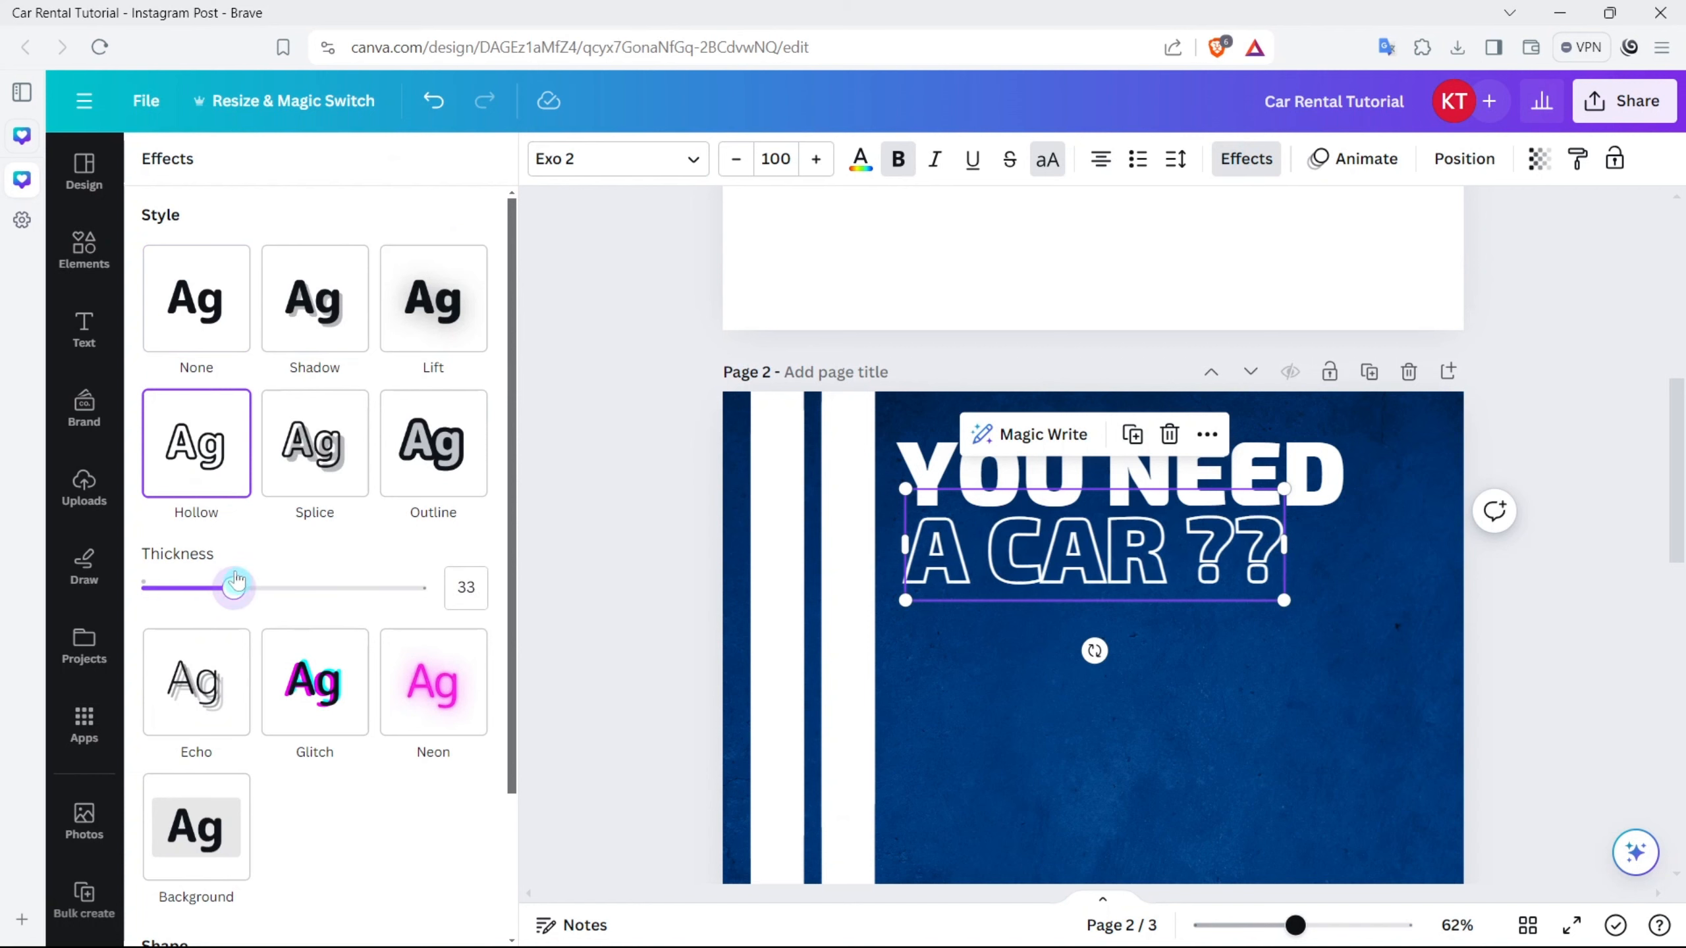
Step: Set the letter spacing of "A CAR ??" to 34 and line it up with the start of "YOU NEED"
{"action": "left_click", "coordinate": [1174, 160]}
{"action": "left_click_drag", "start_coordinate": [1213, 250], "coordinate": [1224, 263]}
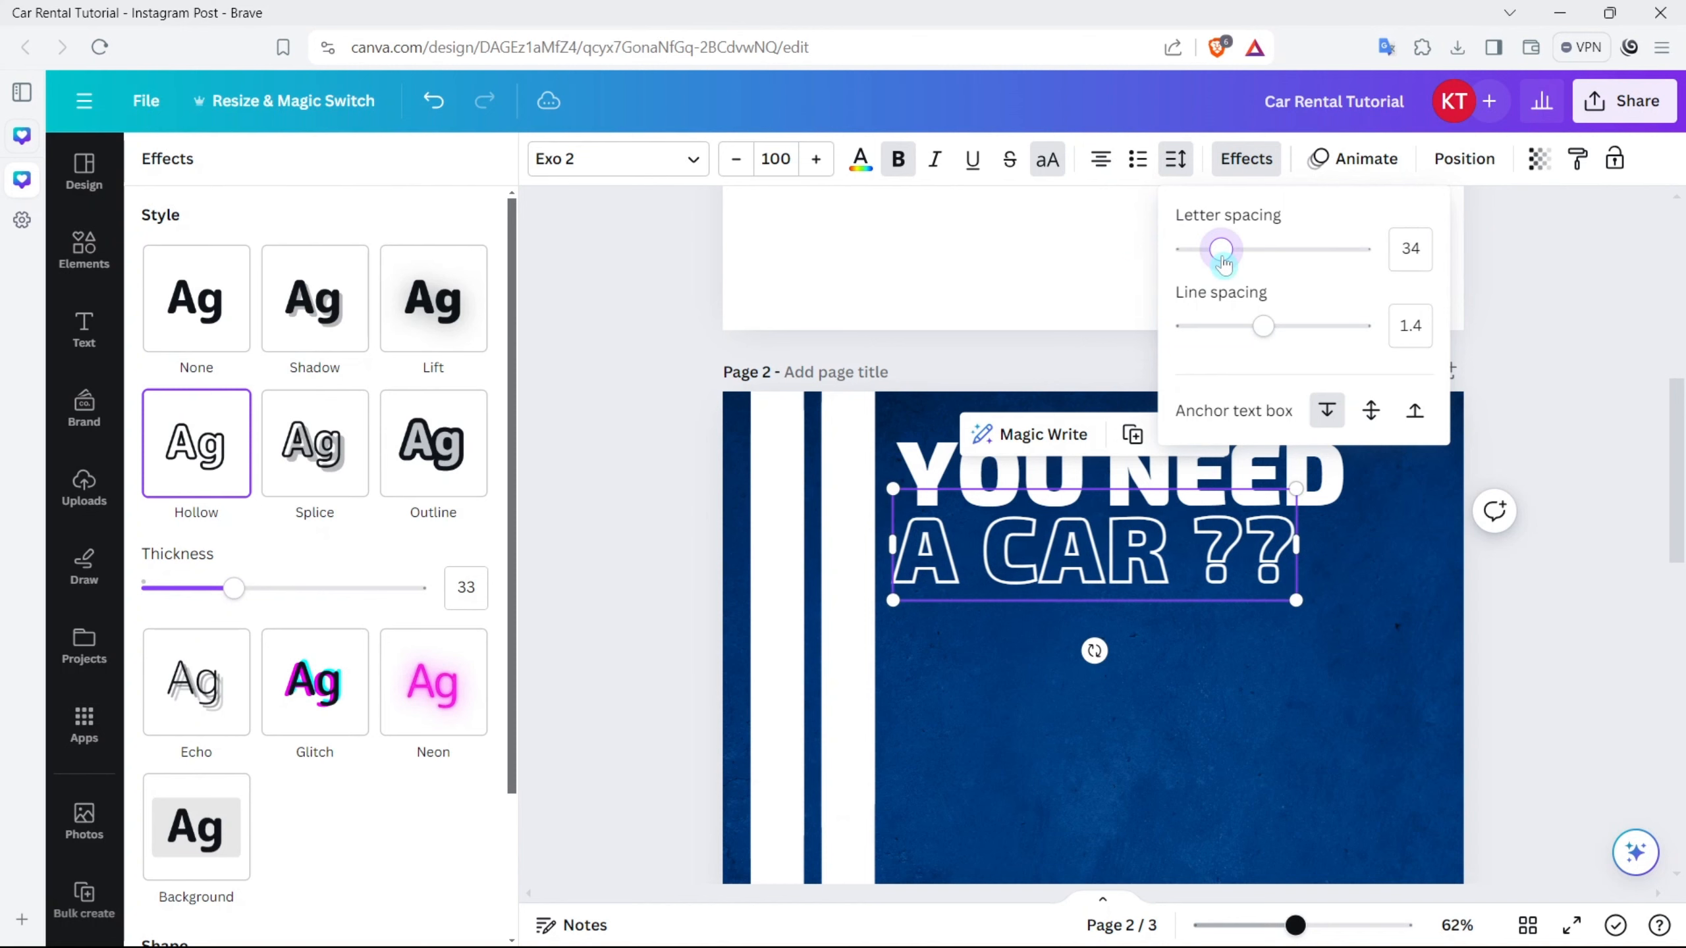
{"action": "left_click_drag", "start_coordinate": [1136, 561], "coordinate": [1149, 567]}
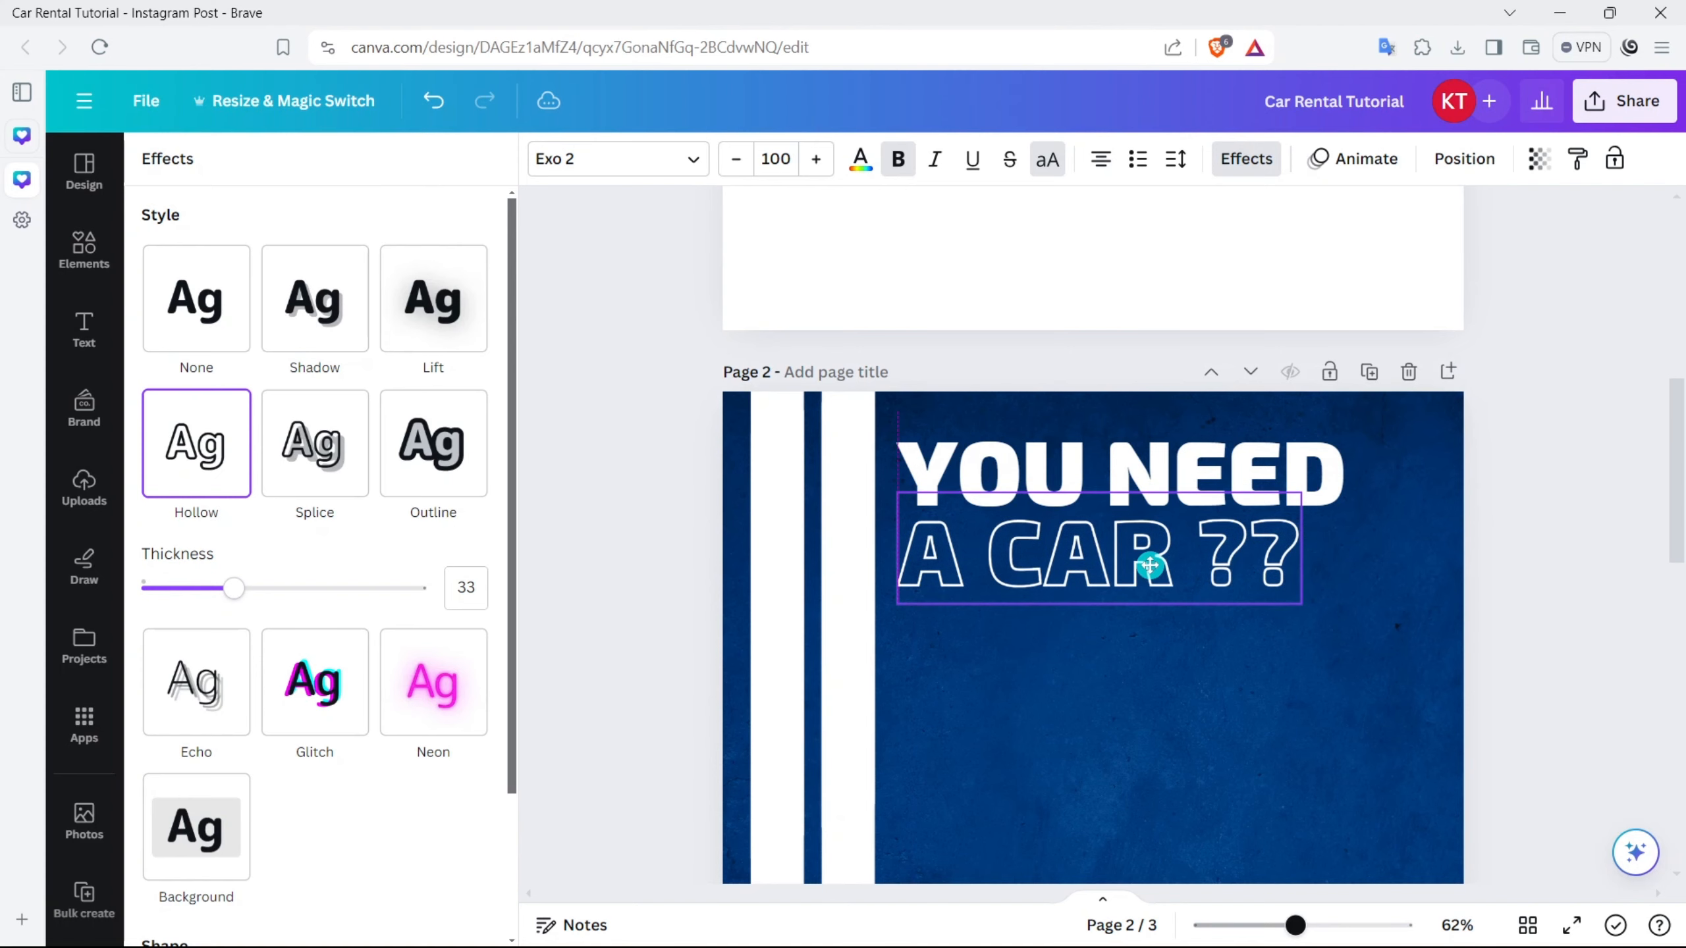
{"action": "left_click", "coordinate": [1280, 615]}
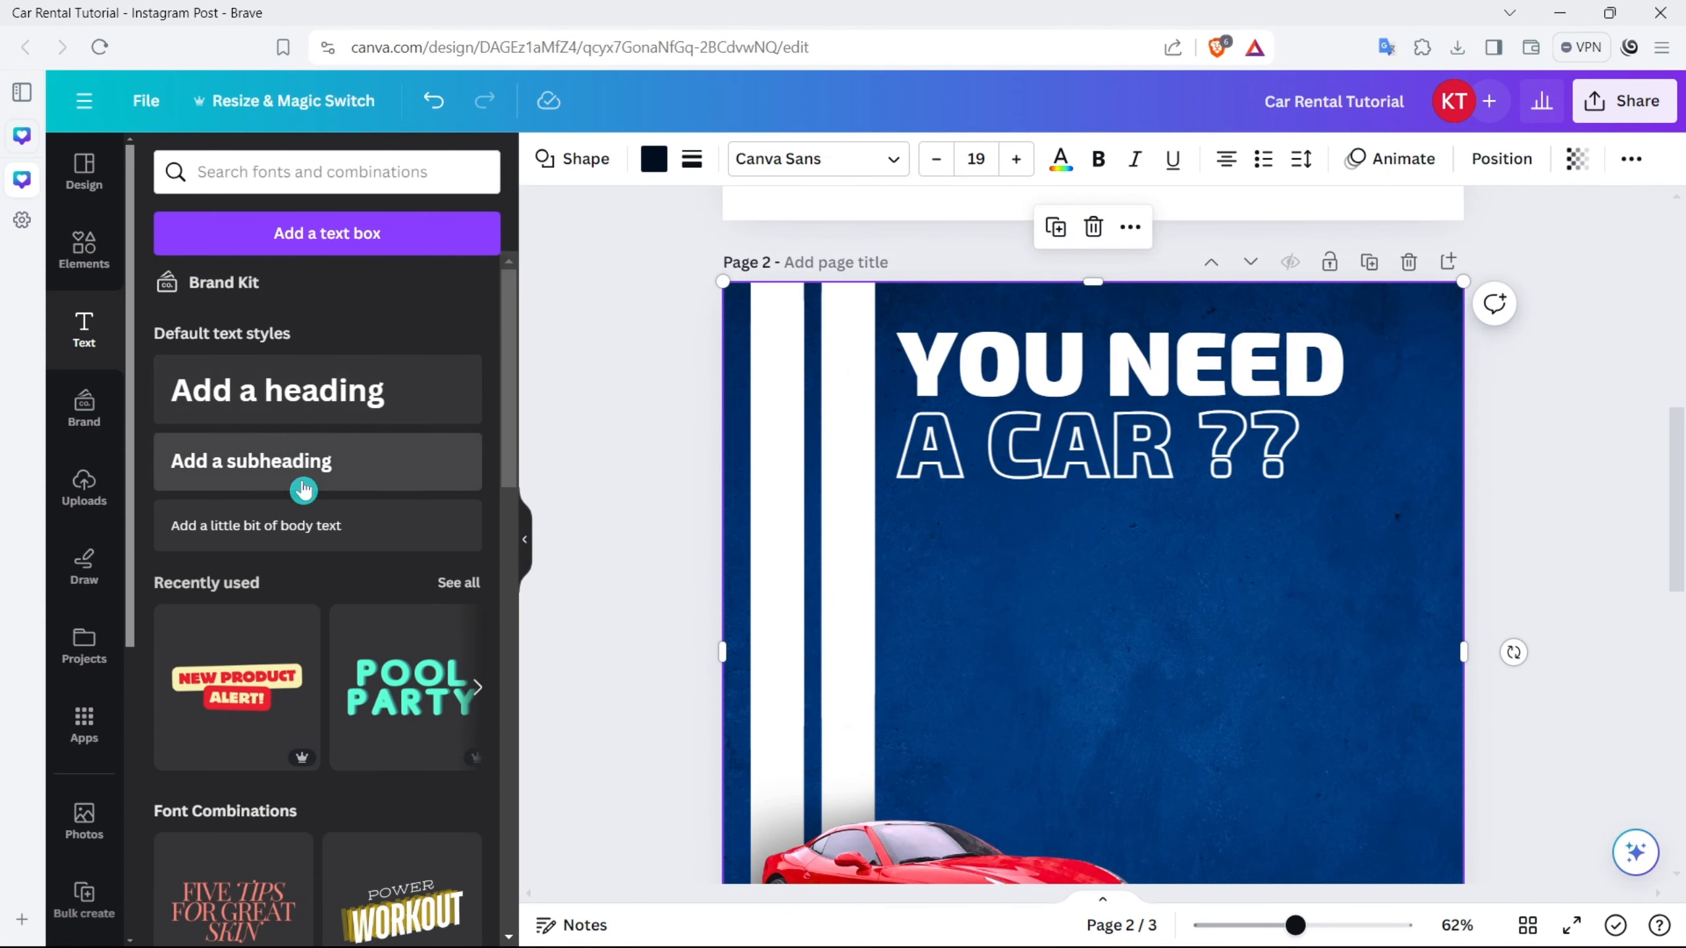
Step: Add a Poppins SemiBold body text with the lines "Clean & Comfort interior", "Cool air condition", "Luxury car" and "Discount for repeat people"
{"action": "left_click", "coordinate": [320, 525]}
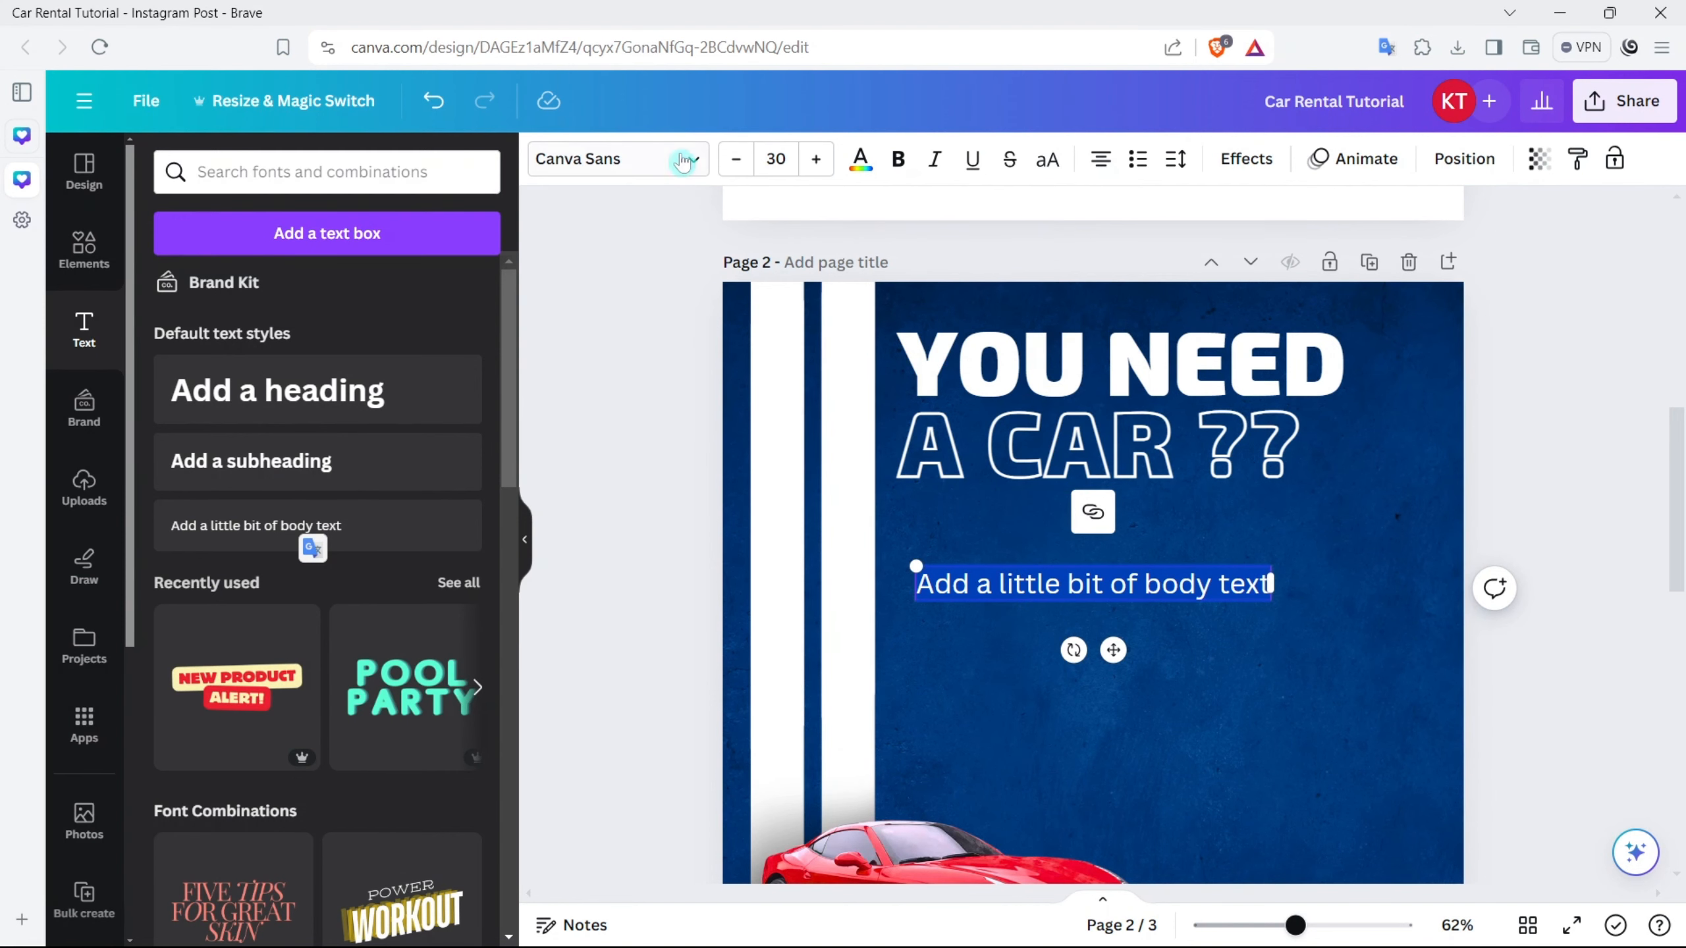
{"action": "left_click", "coordinate": [597, 159]}
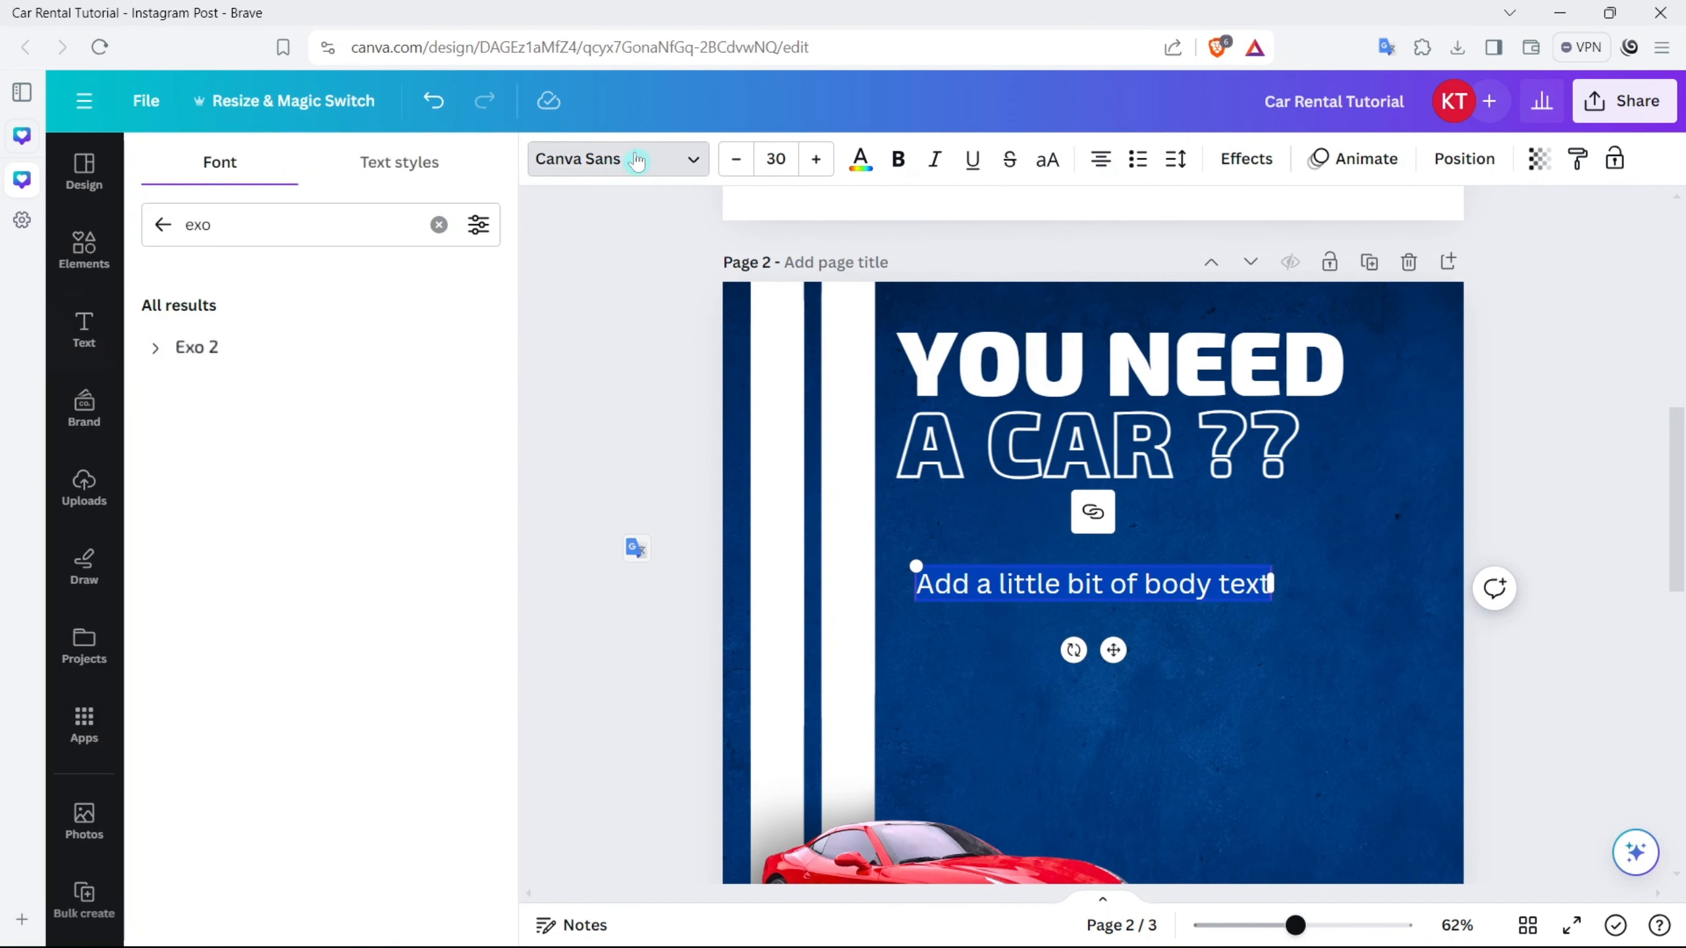
{"action": "double_click", "coordinate": [313, 221]}
{"action": "type", "text": "p"}
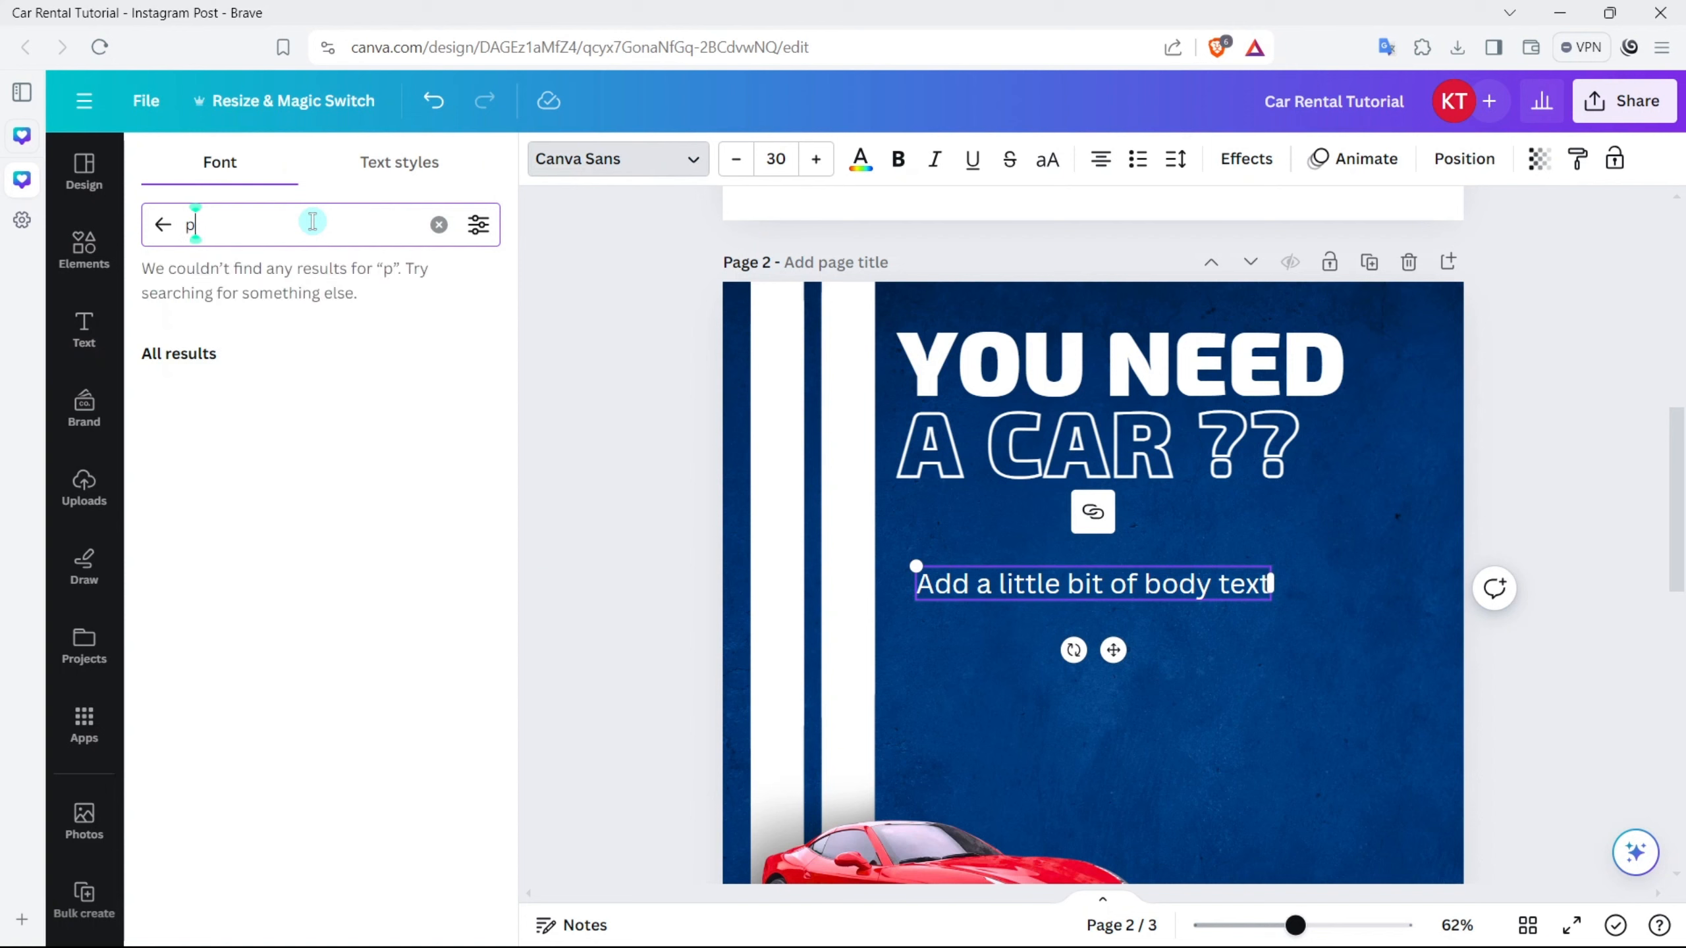
{"action": "type", "text": "opp"}
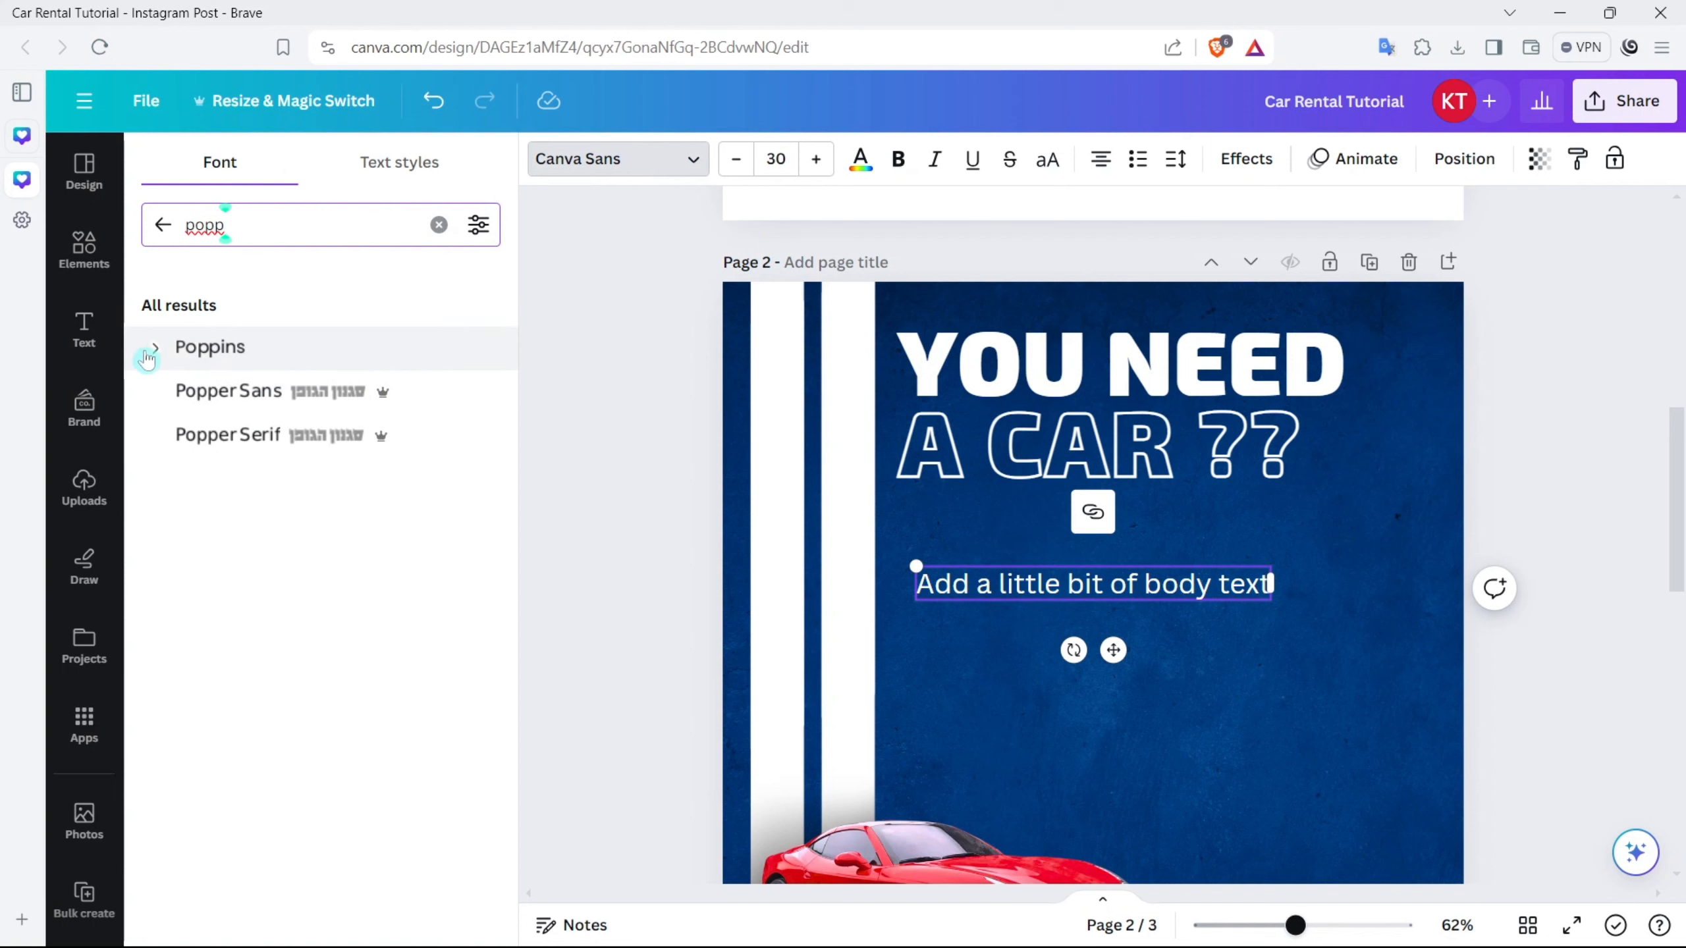
{"action": "left_click", "coordinate": [154, 353]}
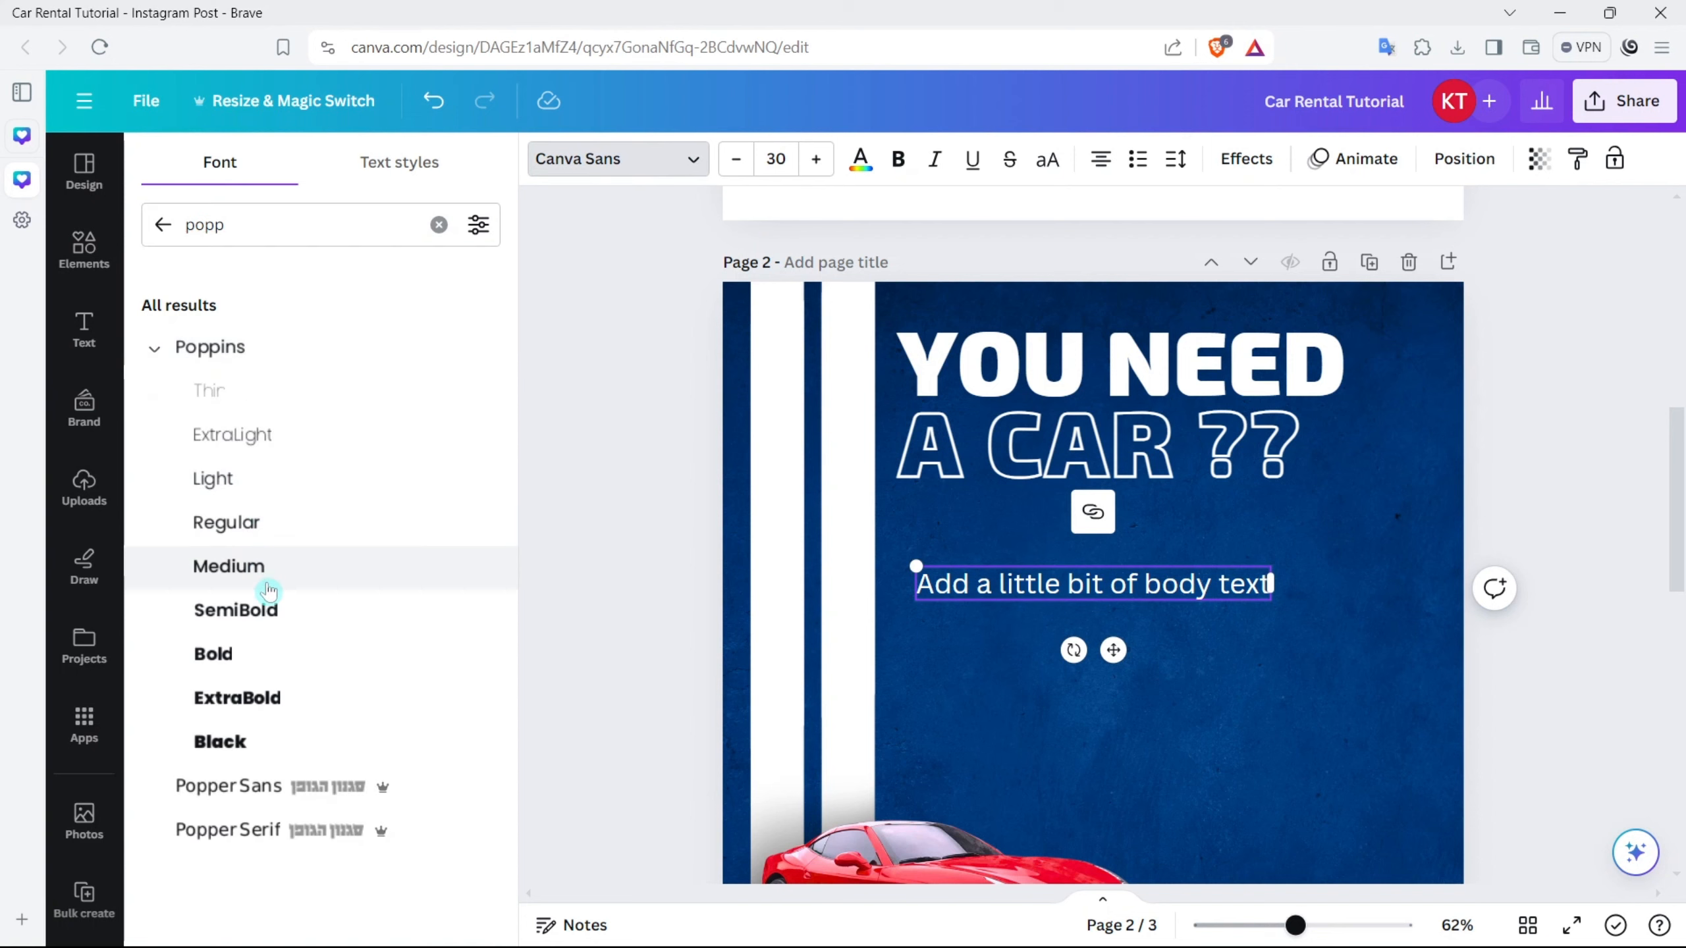
{"action": "left_click", "coordinate": [265, 608]}
{"action": "key", "text": "ctrl+a"}
{"action": "type", "text": "Clean & Comfort interior Cool air condition Luxury car Discount for repeat people"}
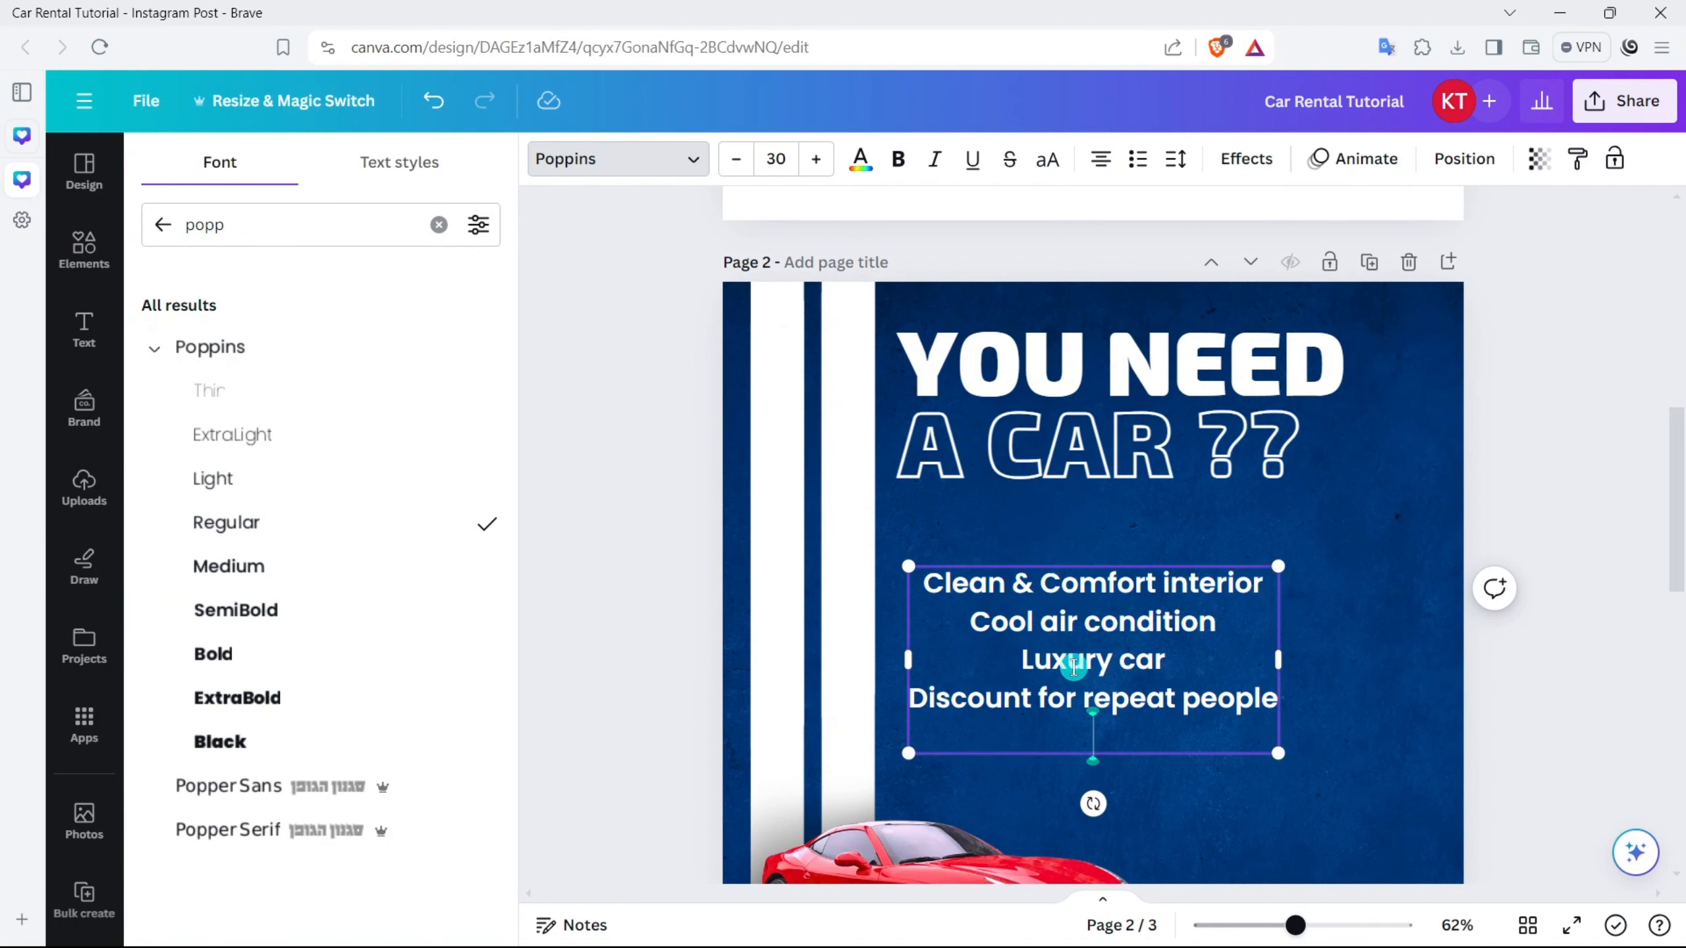
Step: Change the whole feature list to Poppins Medium and left-align its lines
{"action": "key", "text": "ctrl+a"}
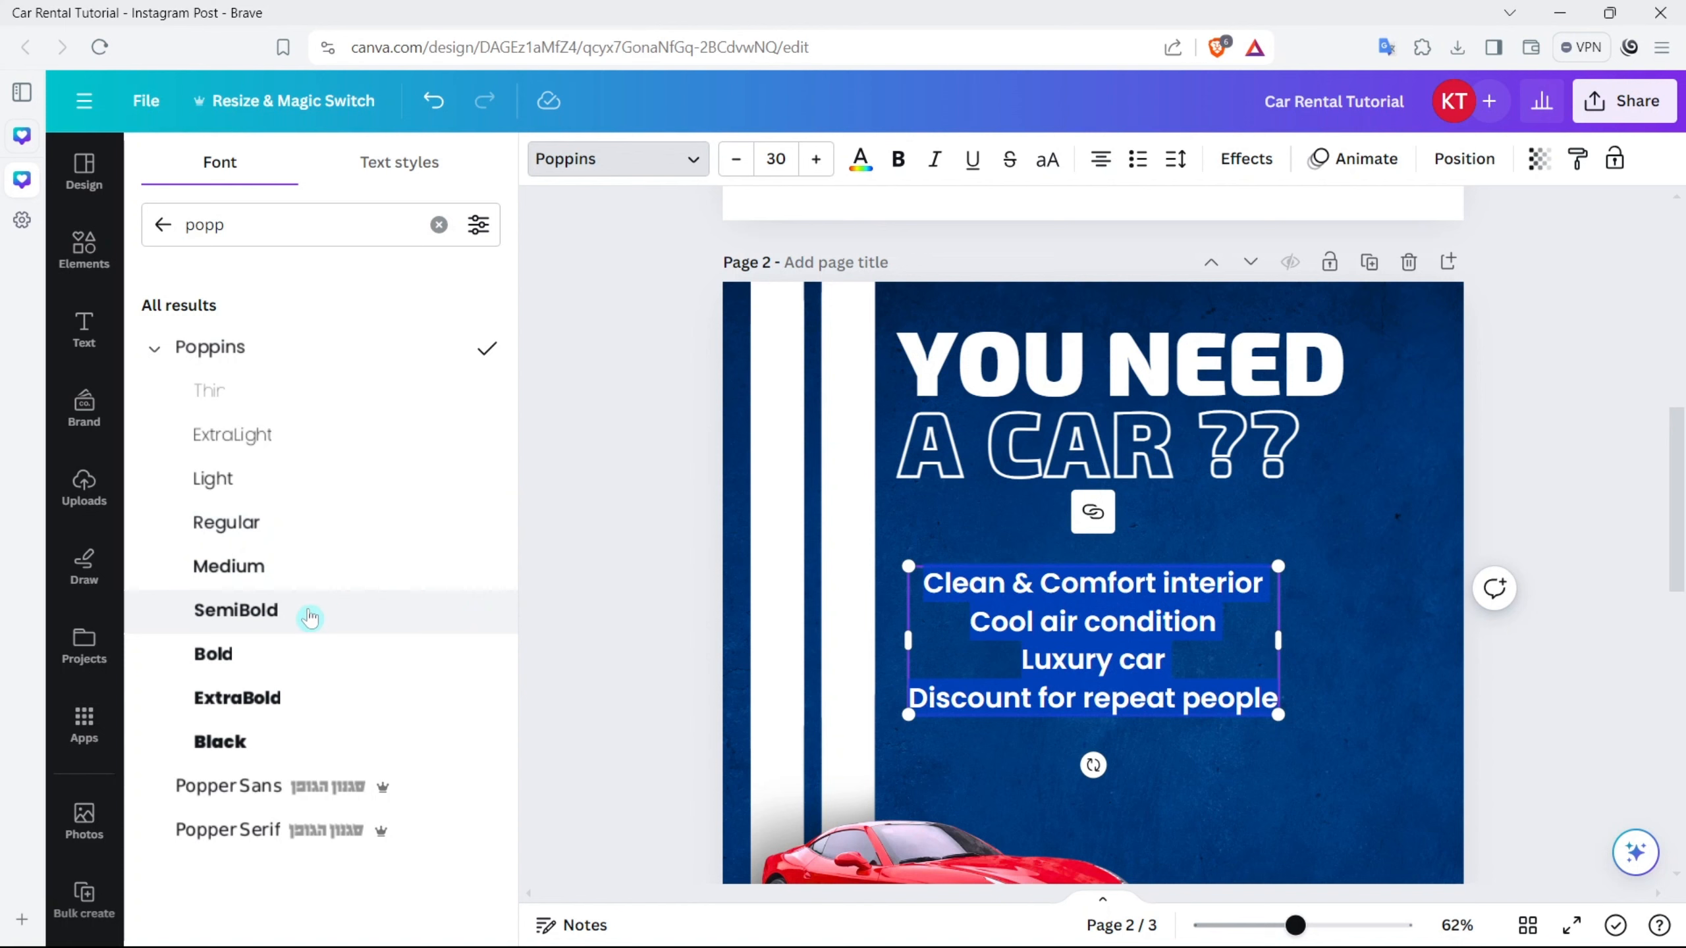
{"action": "left_click", "coordinate": [279, 564]}
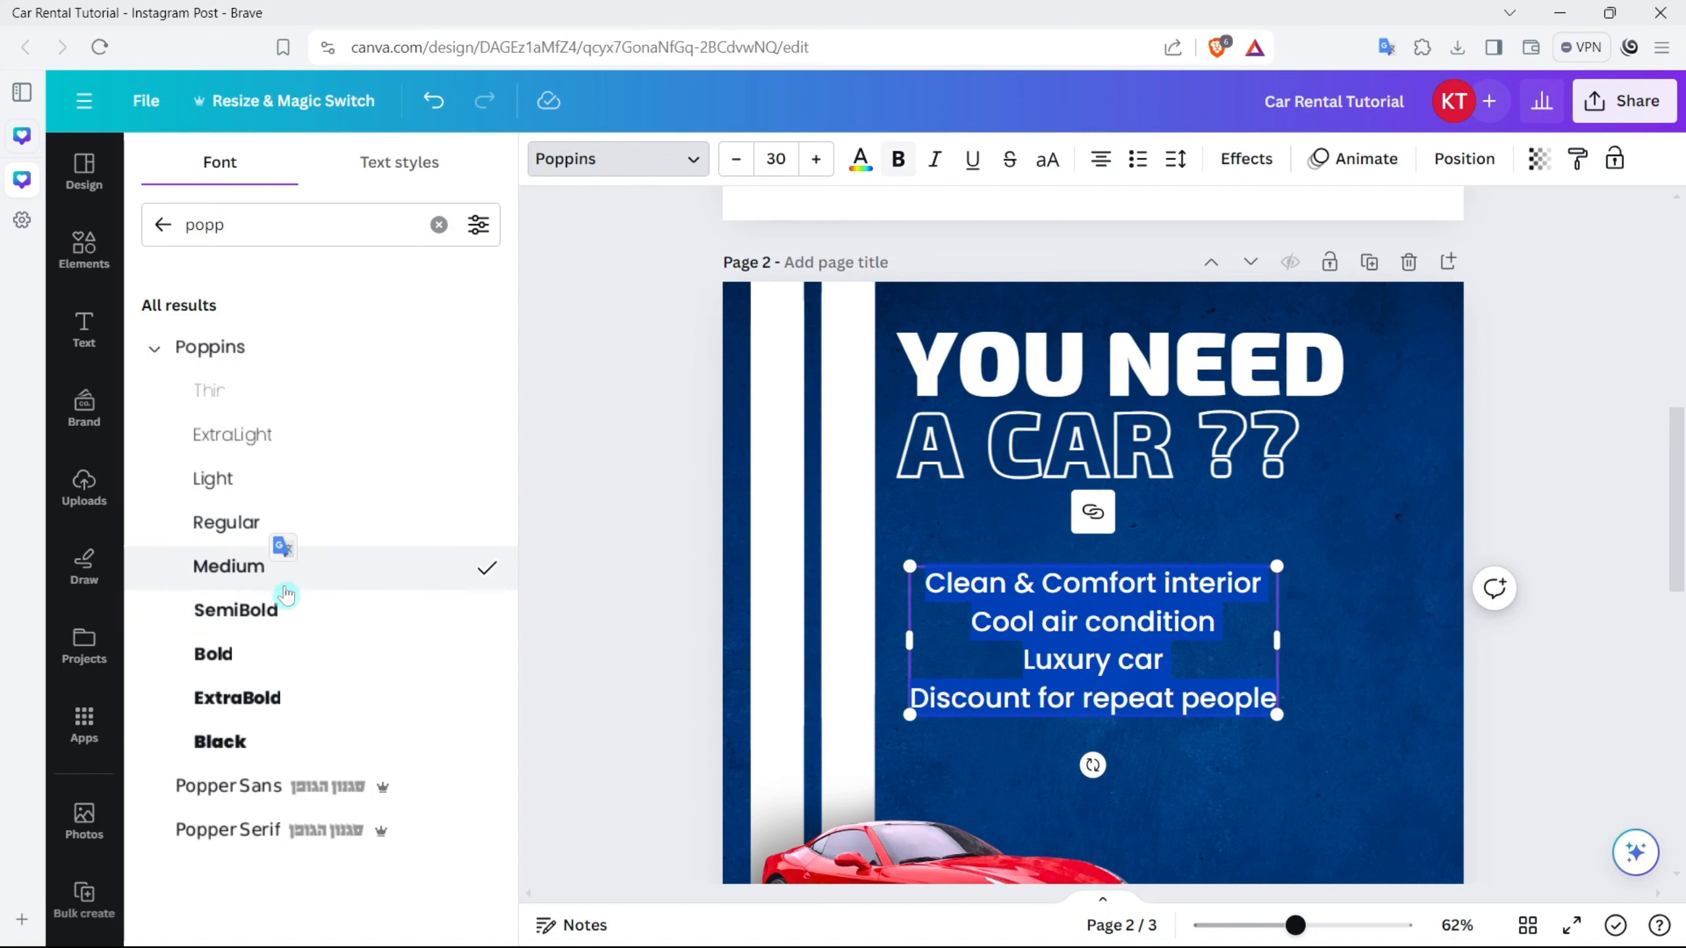
{"action": "left_click", "coordinate": [1088, 164]}
{"action": "left_click", "coordinate": [1302, 589]}
Step: Place the feature list beneath "A CAR ??" at font size 25, indented slightly from the headline's left edge
{"action": "left_click_drag", "start_coordinate": [1014, 644], "coordinate": [989, 582]}
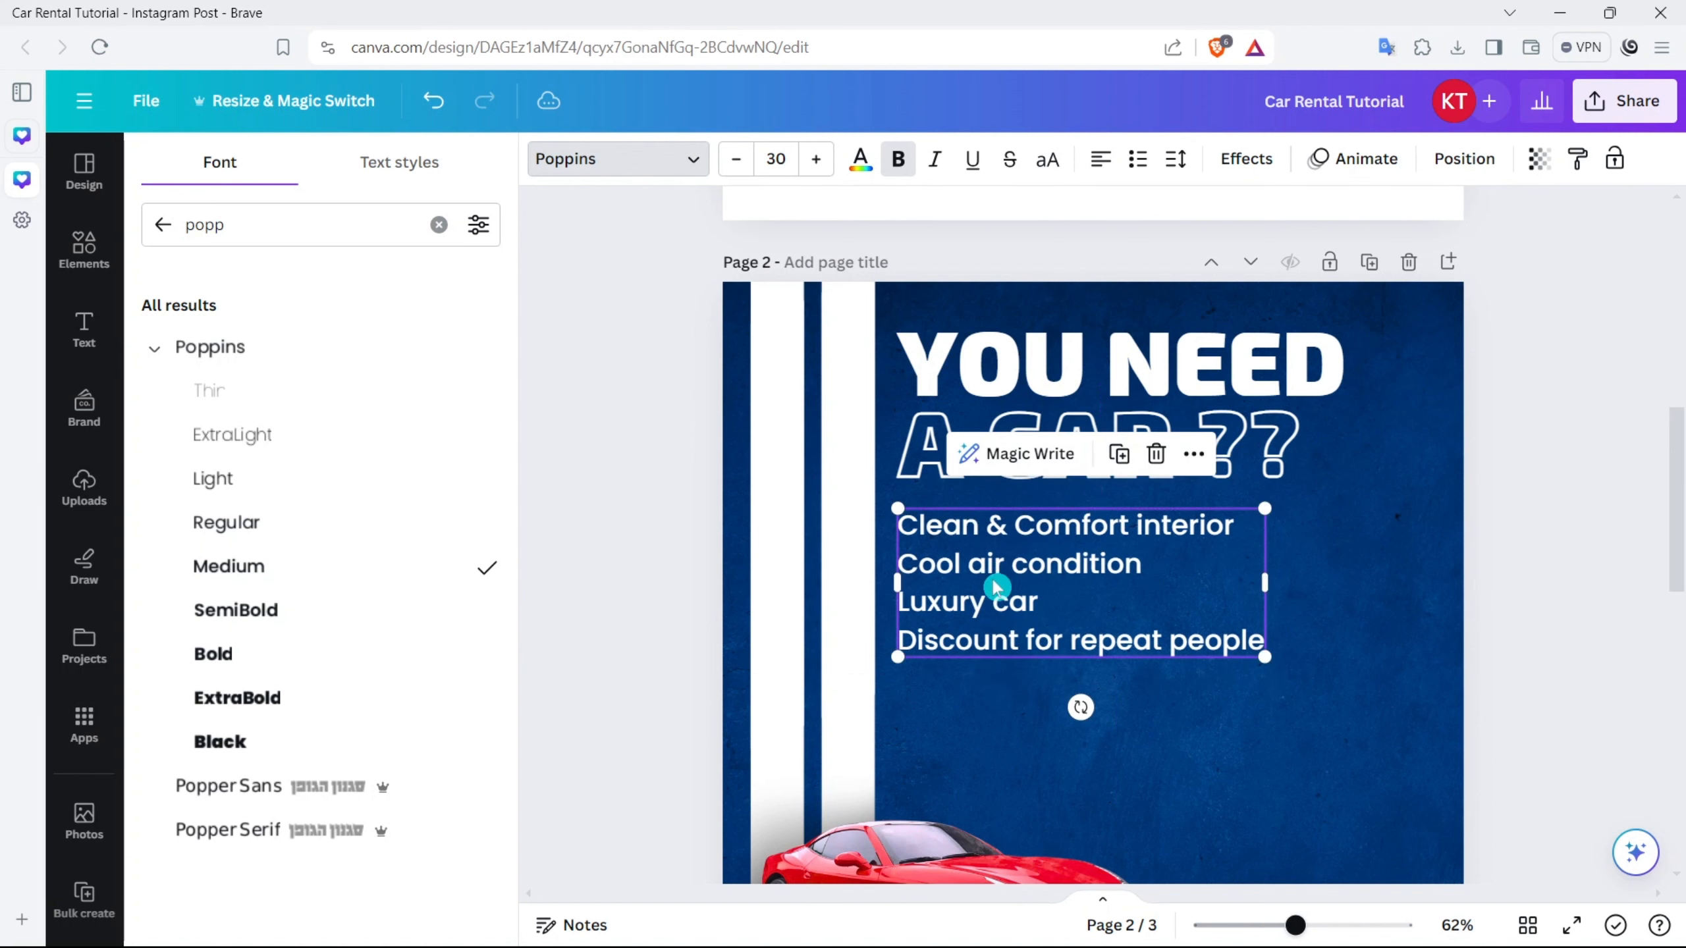
{"action": "double_click", "coordinate": [762, 158]}
{"action": "double_click", "coordinate": [776, 160]}
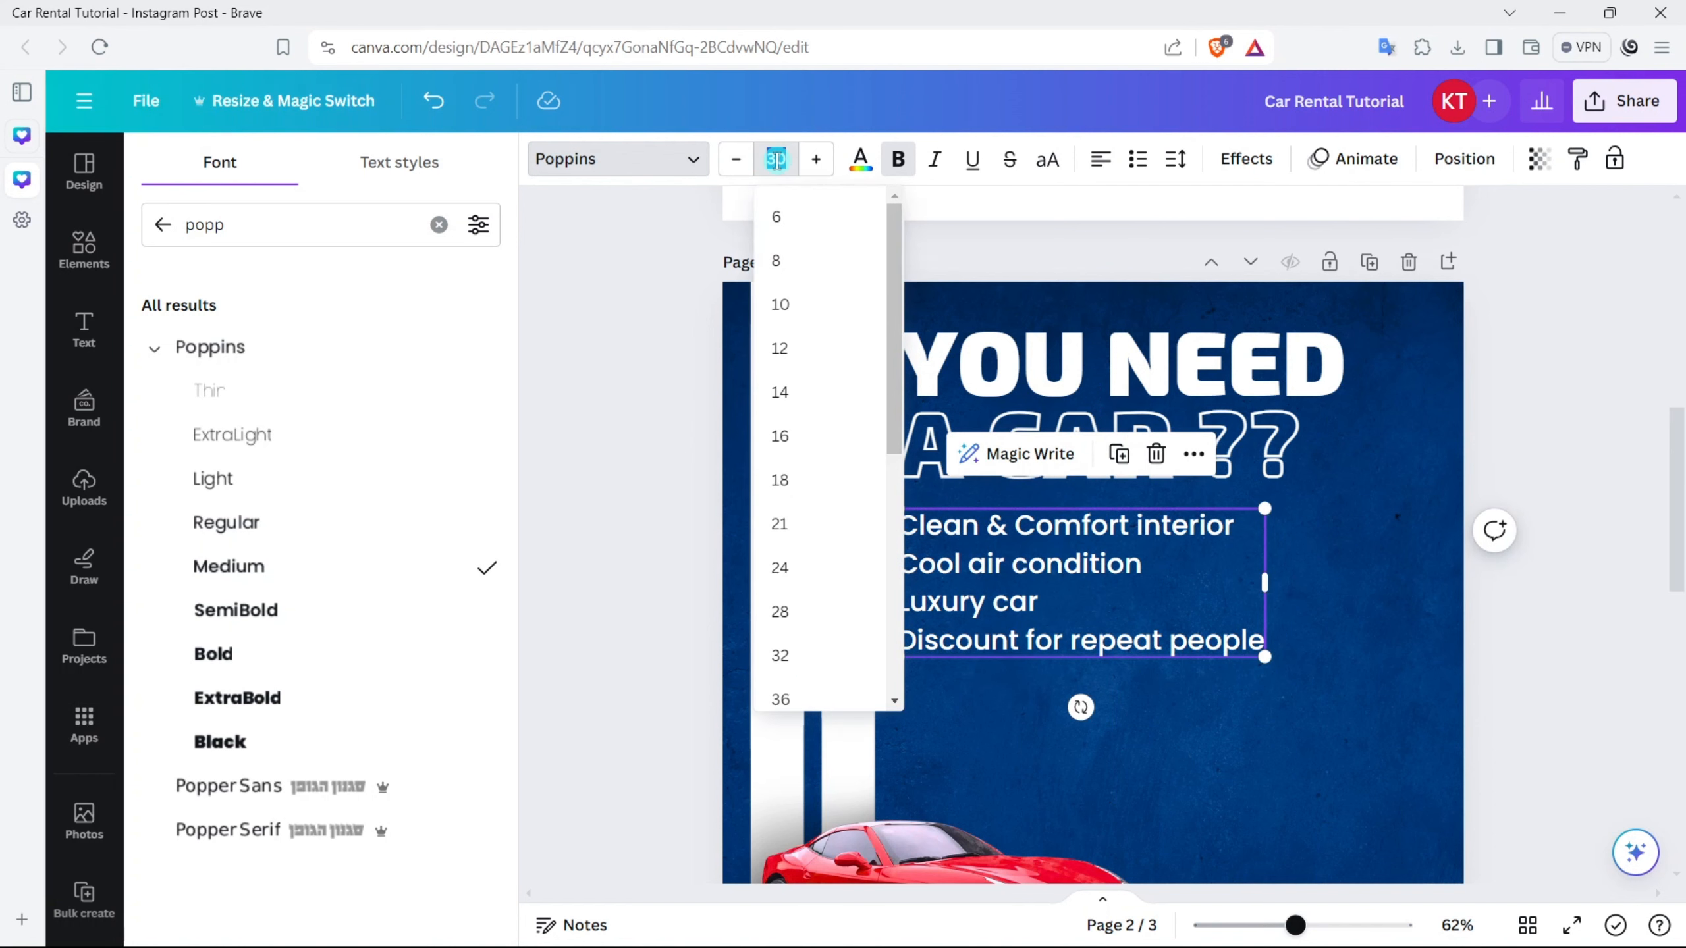
{"action": "type", "text": "25"}
{"action": "key", "text": "Return"}
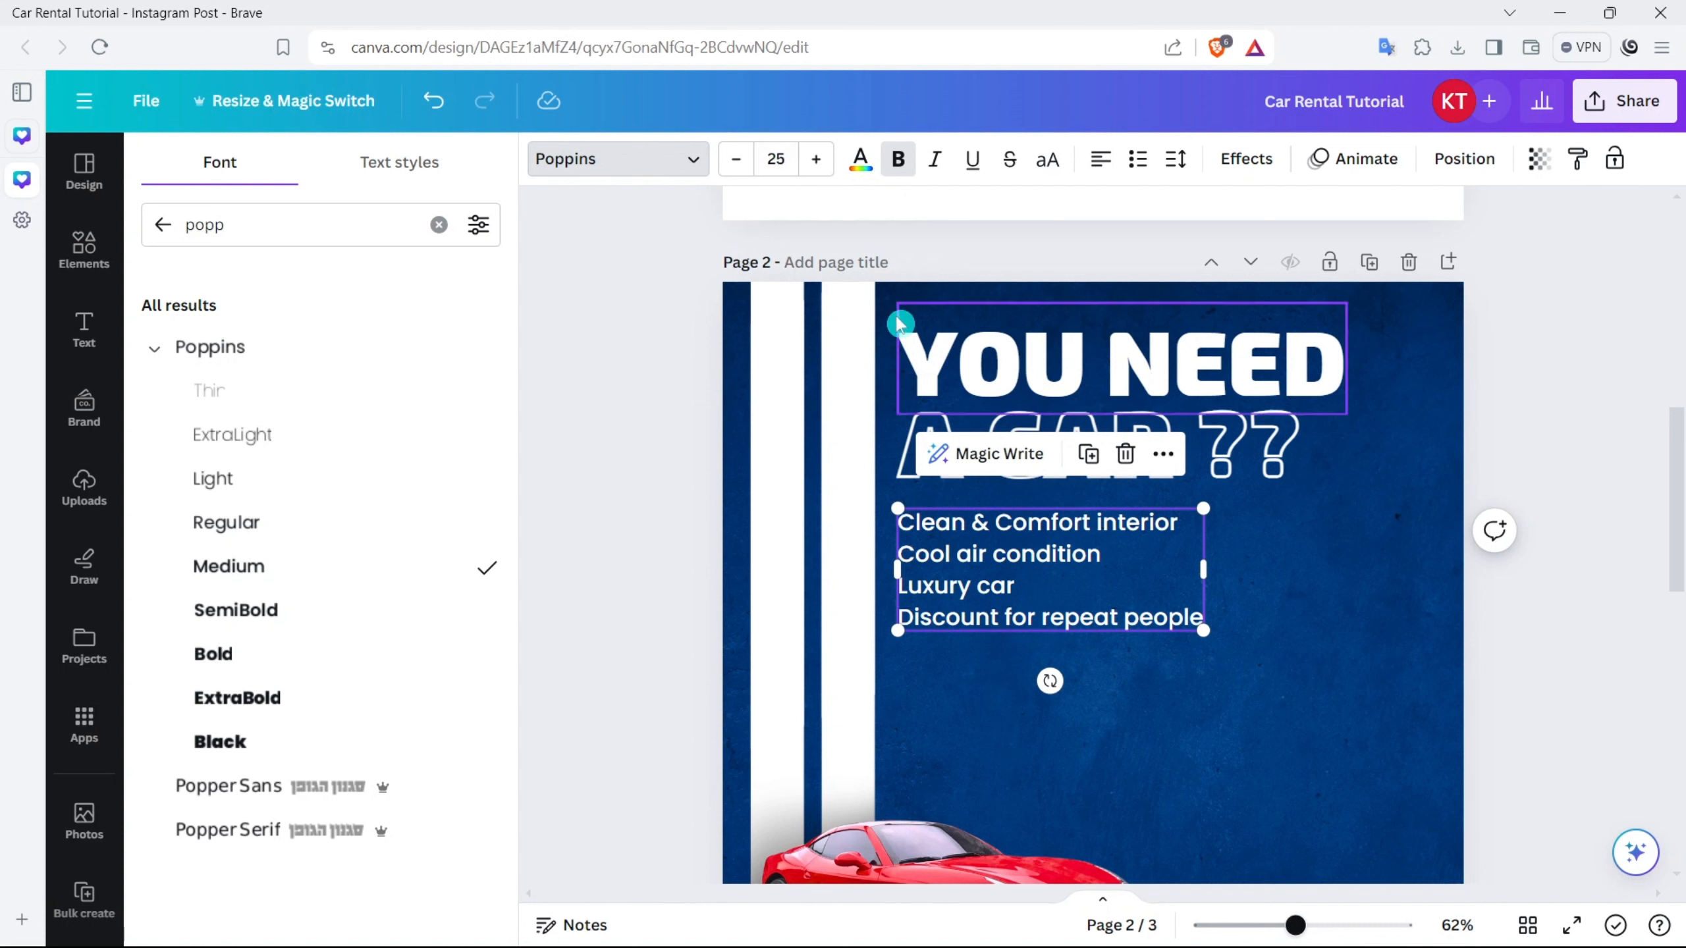
{"action": "left_click_drag", "start_coordinate": [985, 566], "coordinate": [1020, 563]}
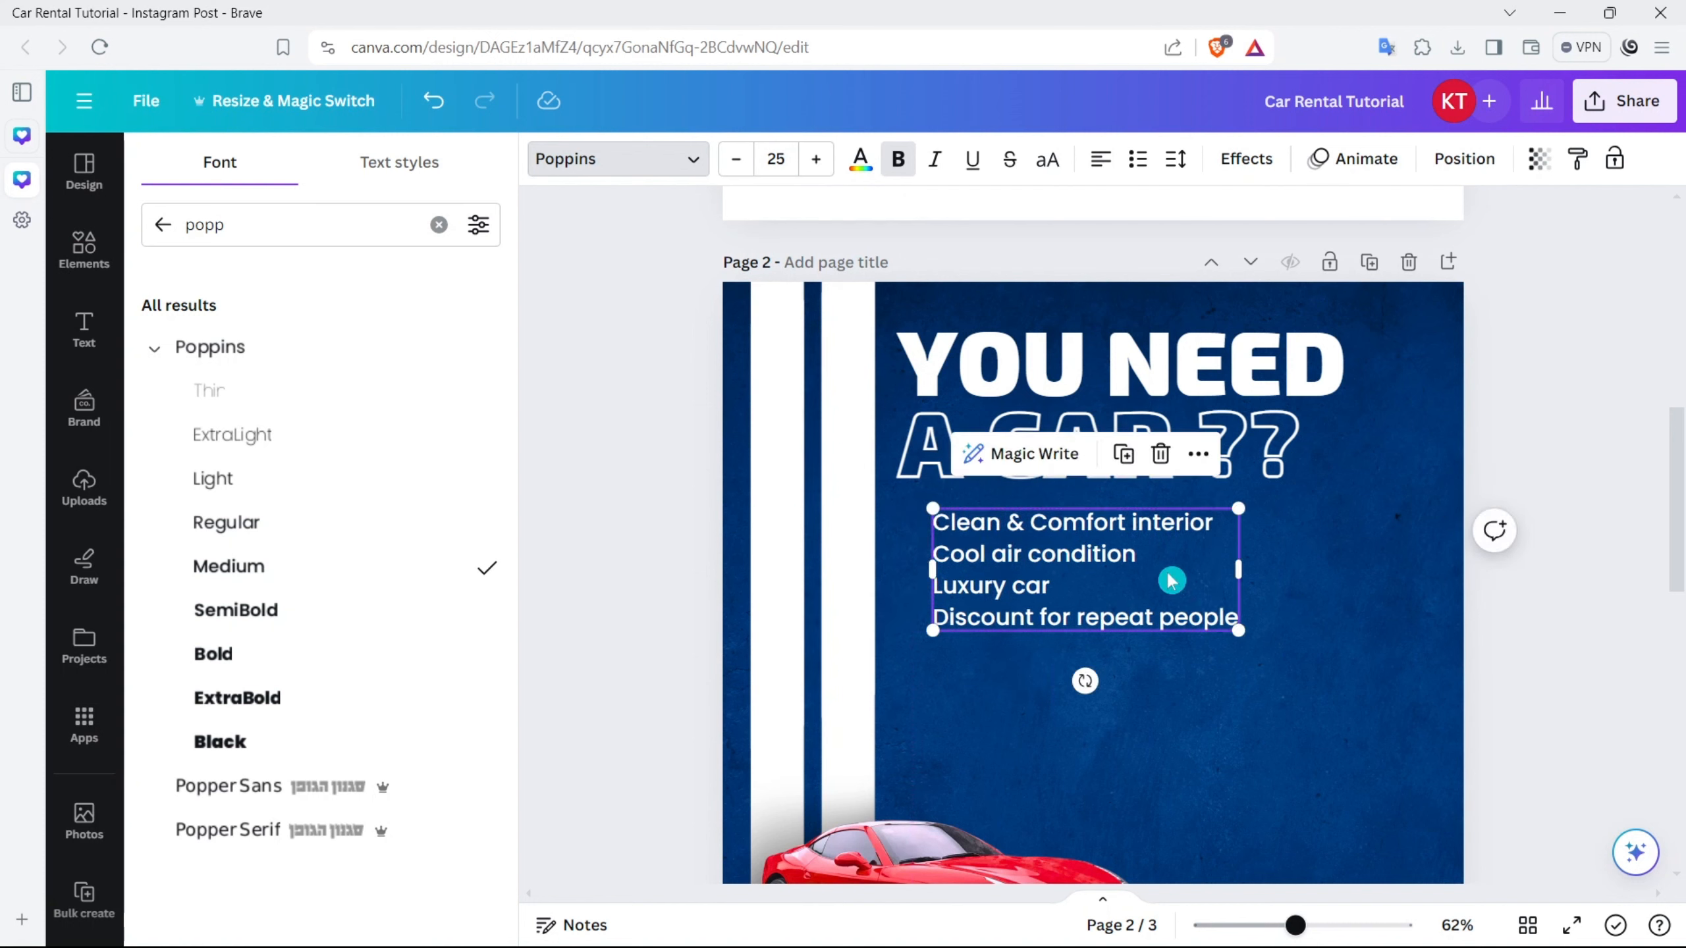
Step: Set the feature list's line spacing to 1.6 and shift the list slightly left and down
{"action": "left_click", "coordinate": [1178, 161]}
{"action": "left_click_drag", "start_coordinate": [1267, 339], "coordinate": [1275, 340]}
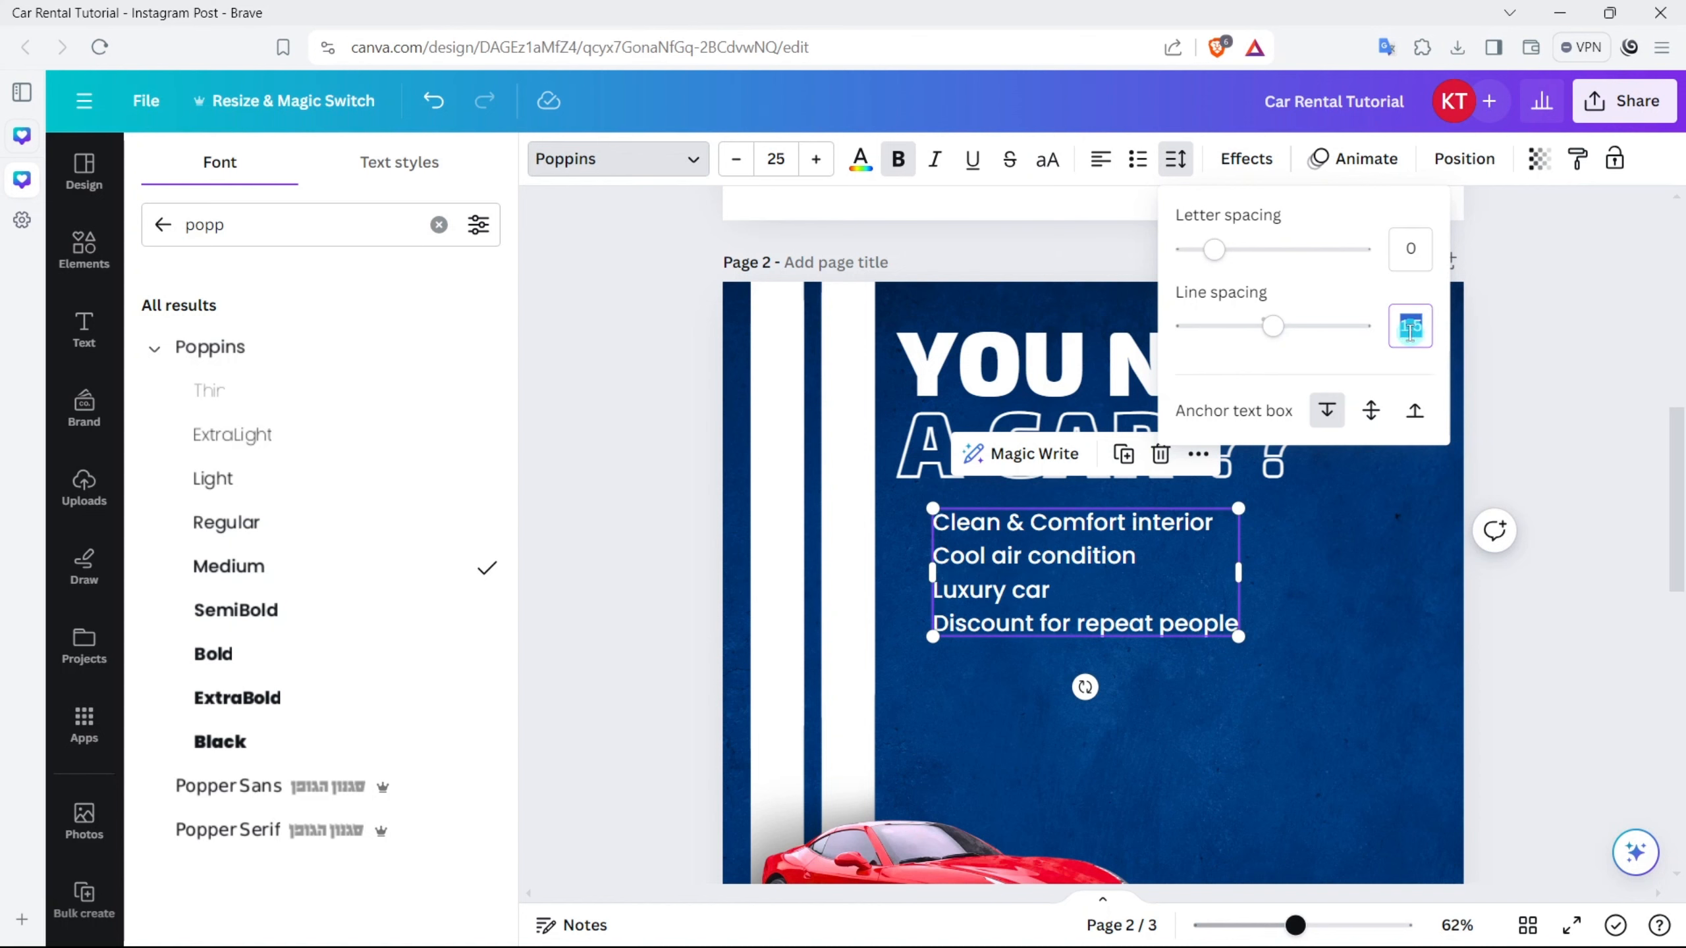
{"action": "key", "text": "Return"}
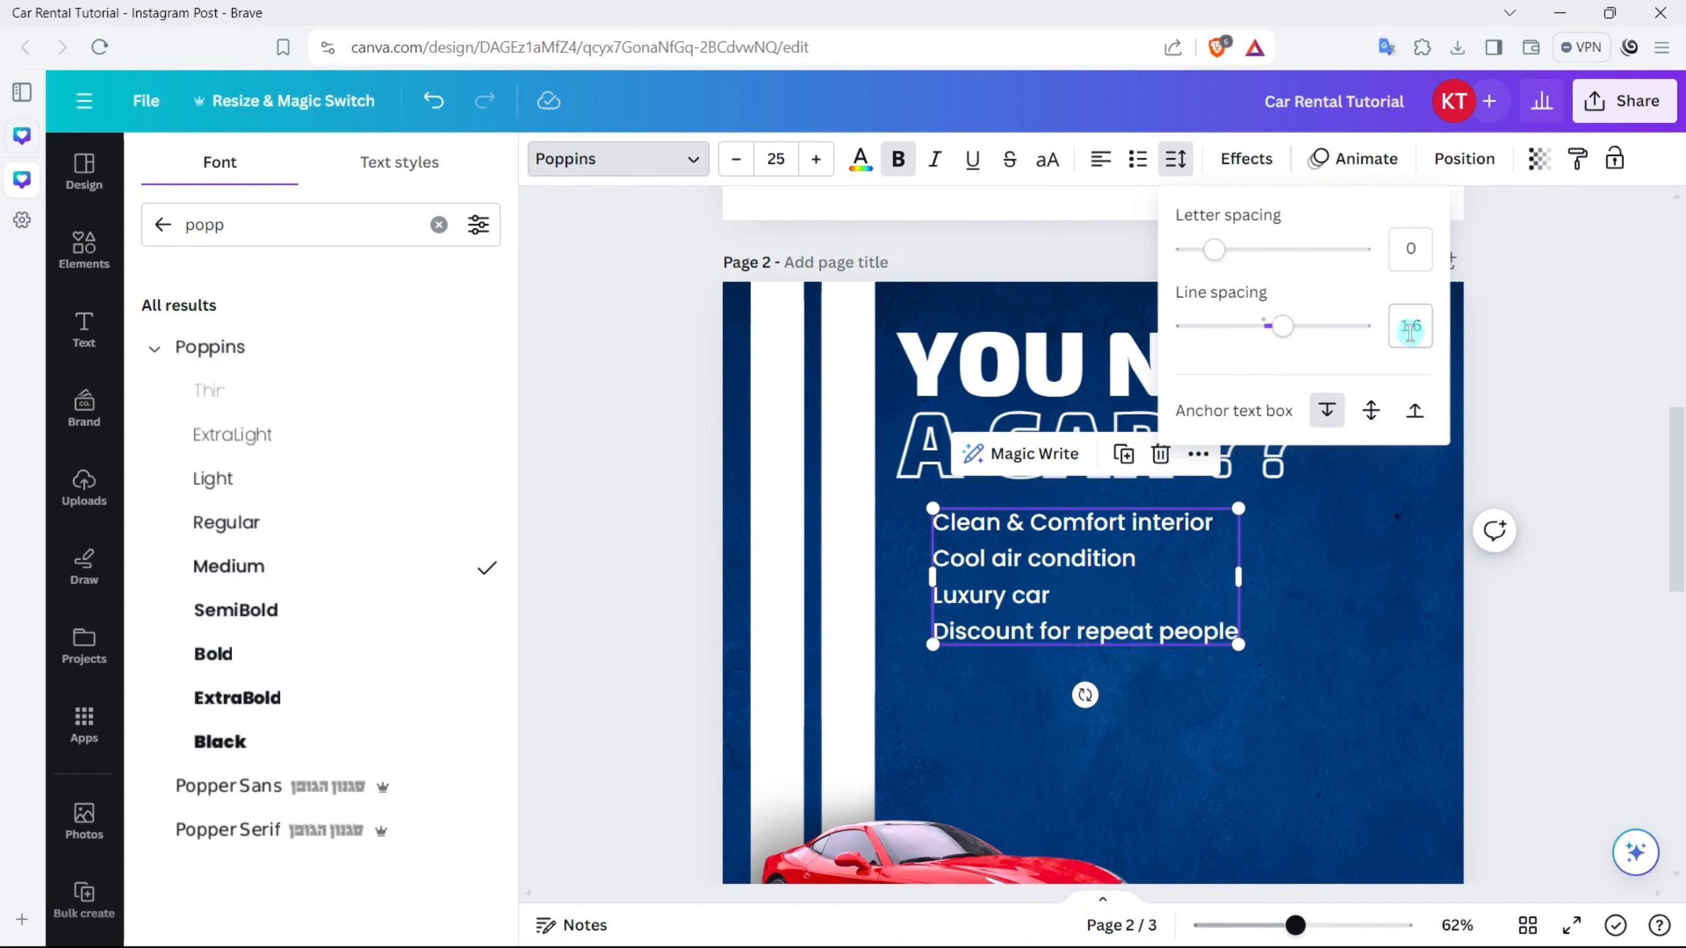
{"action": "left_click", "coordinate": [1358, 615]}
{"action": "left_click_drag", "start_coordinate": [1084, 576], "coordinate": [1078, 577]}
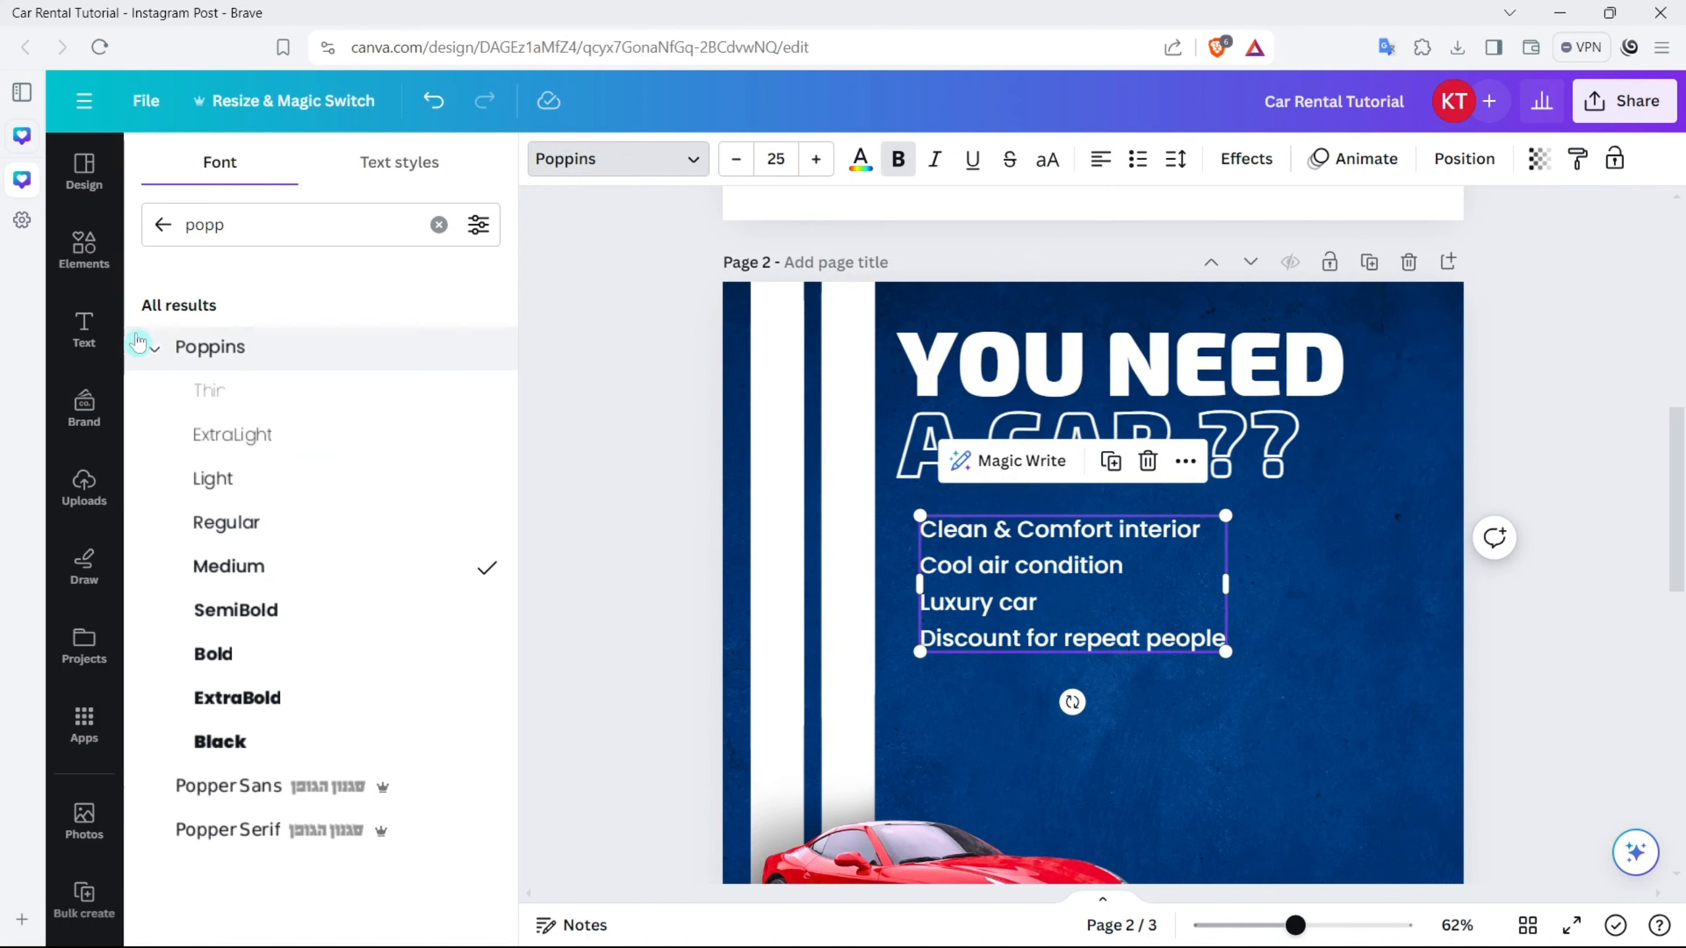
Step: Search the elements for "arrow list" and add the graphic with a solid and an outlined triangle
{"action": "left_click", "coordinate": [83, 249]}
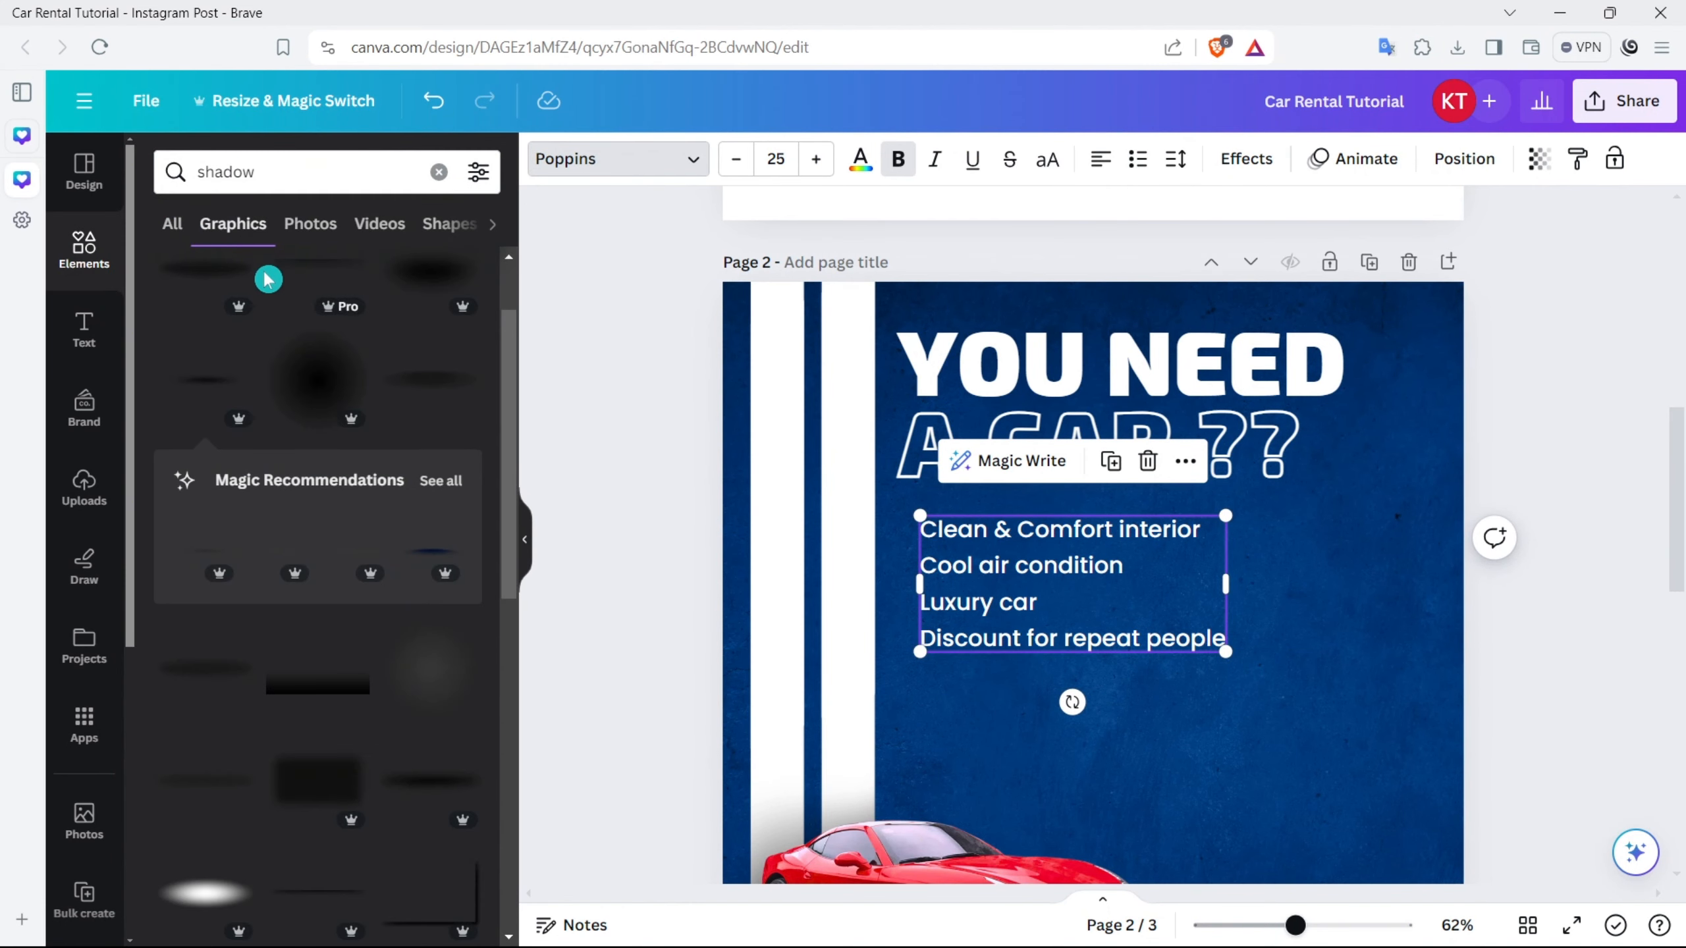
{"action": "left_click", "coordinate": [438, 172]}
{"action": "left_click", "coordinate": [269, 176]}
{"action": "type", "text": "arrow"}
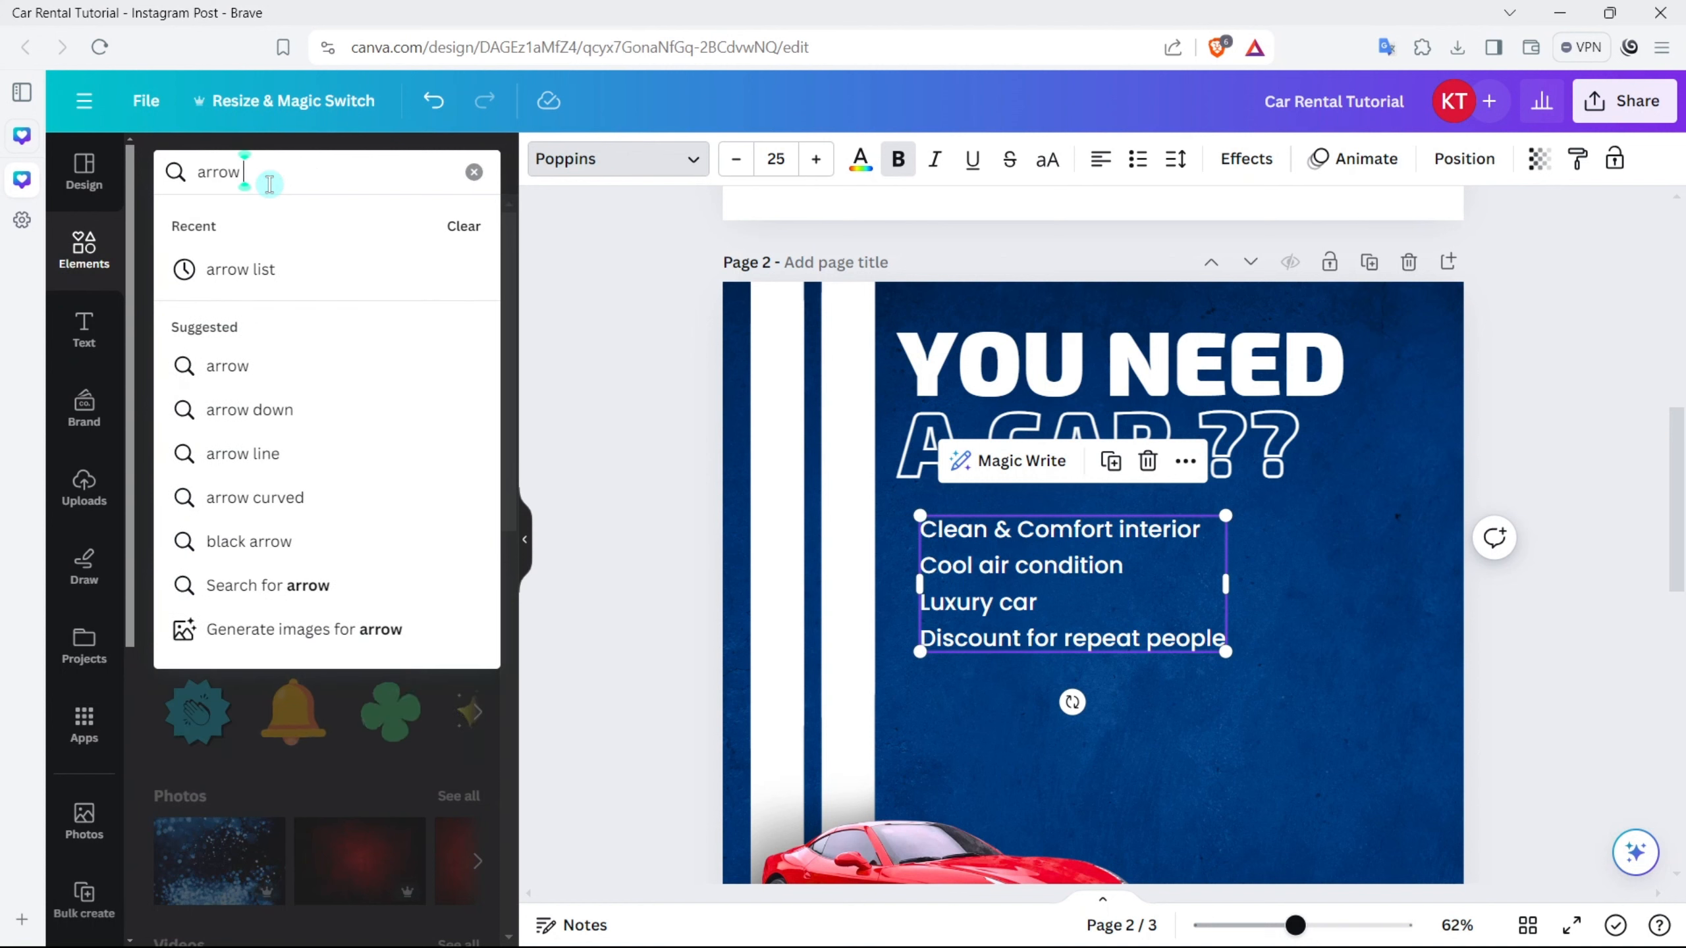
{"action": "left_click", "coordinate": [243, 275]}
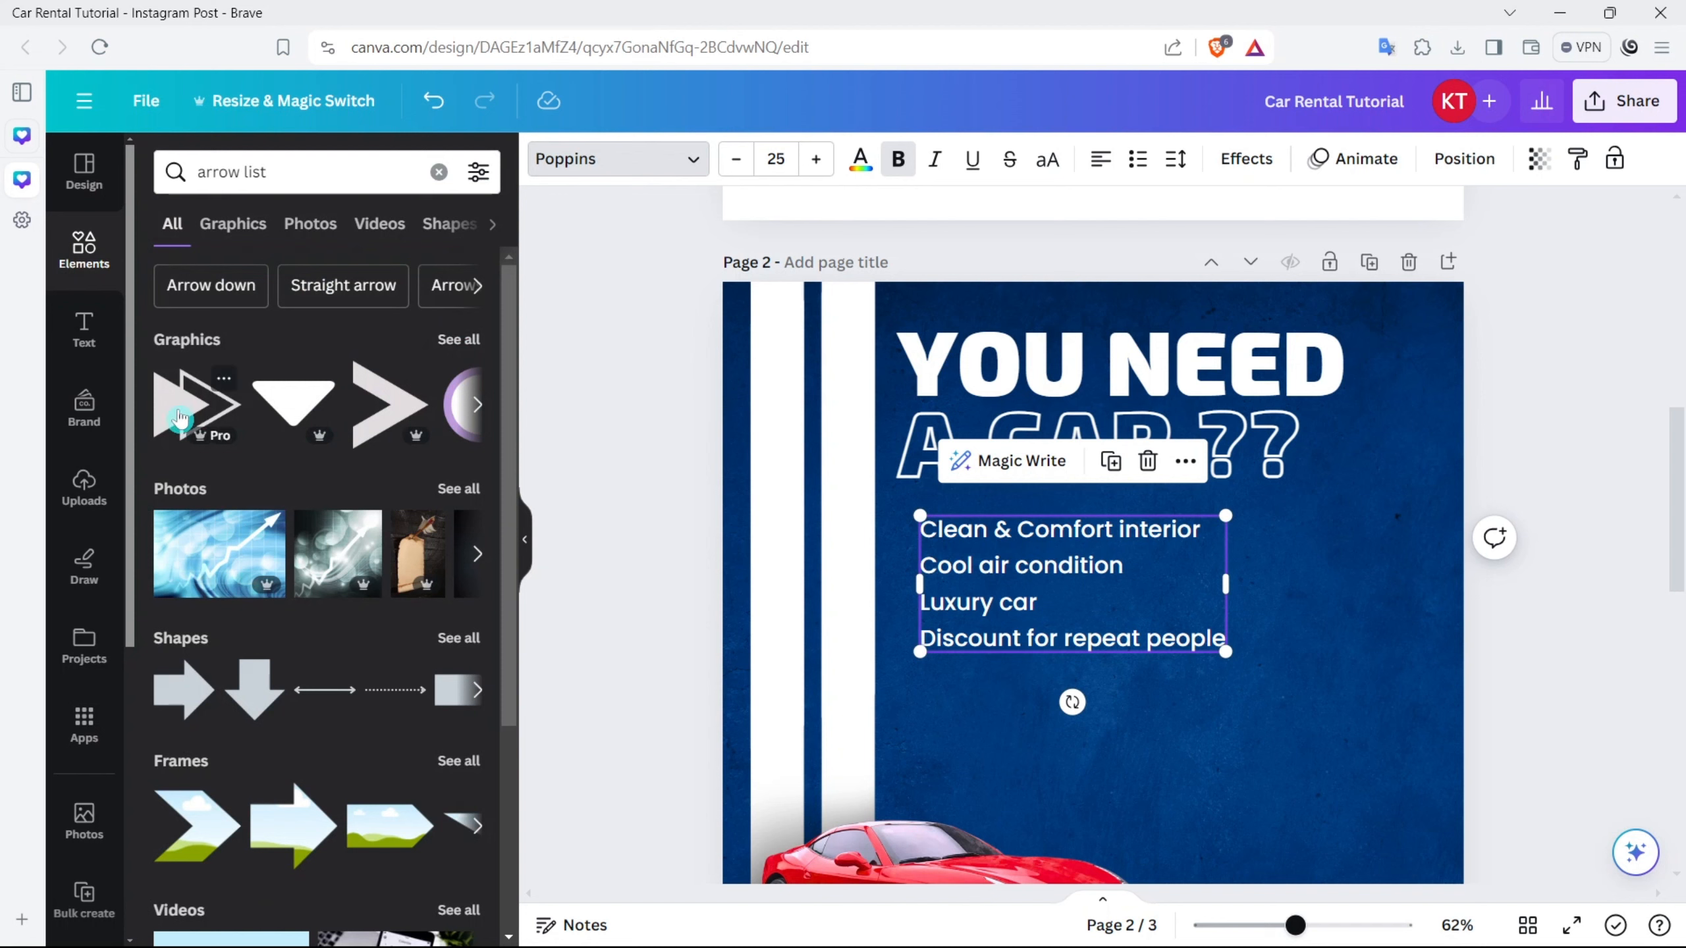
{"action": "left_click", "coordinate": [178, 416]}
Step: Shrink the arrow graphic to a small bullet and place it just before "Clean & Comfort interior"
{"action": "left_click_drag", "start_coordinate": [1238, 779], "coordinate": [951, 571]}
{"action": "left_click_drag", "start_coordinate": [982, 516], "coordinate": [888, 545]}
{"action": "scroll", "coordinate": [888, 545], "scroll_direction": "up", "scroll_amount": 3}
{"action": "scroll", "coordinate": [889, 546], "scroll_direction": "down", "scroll_amount": 3}
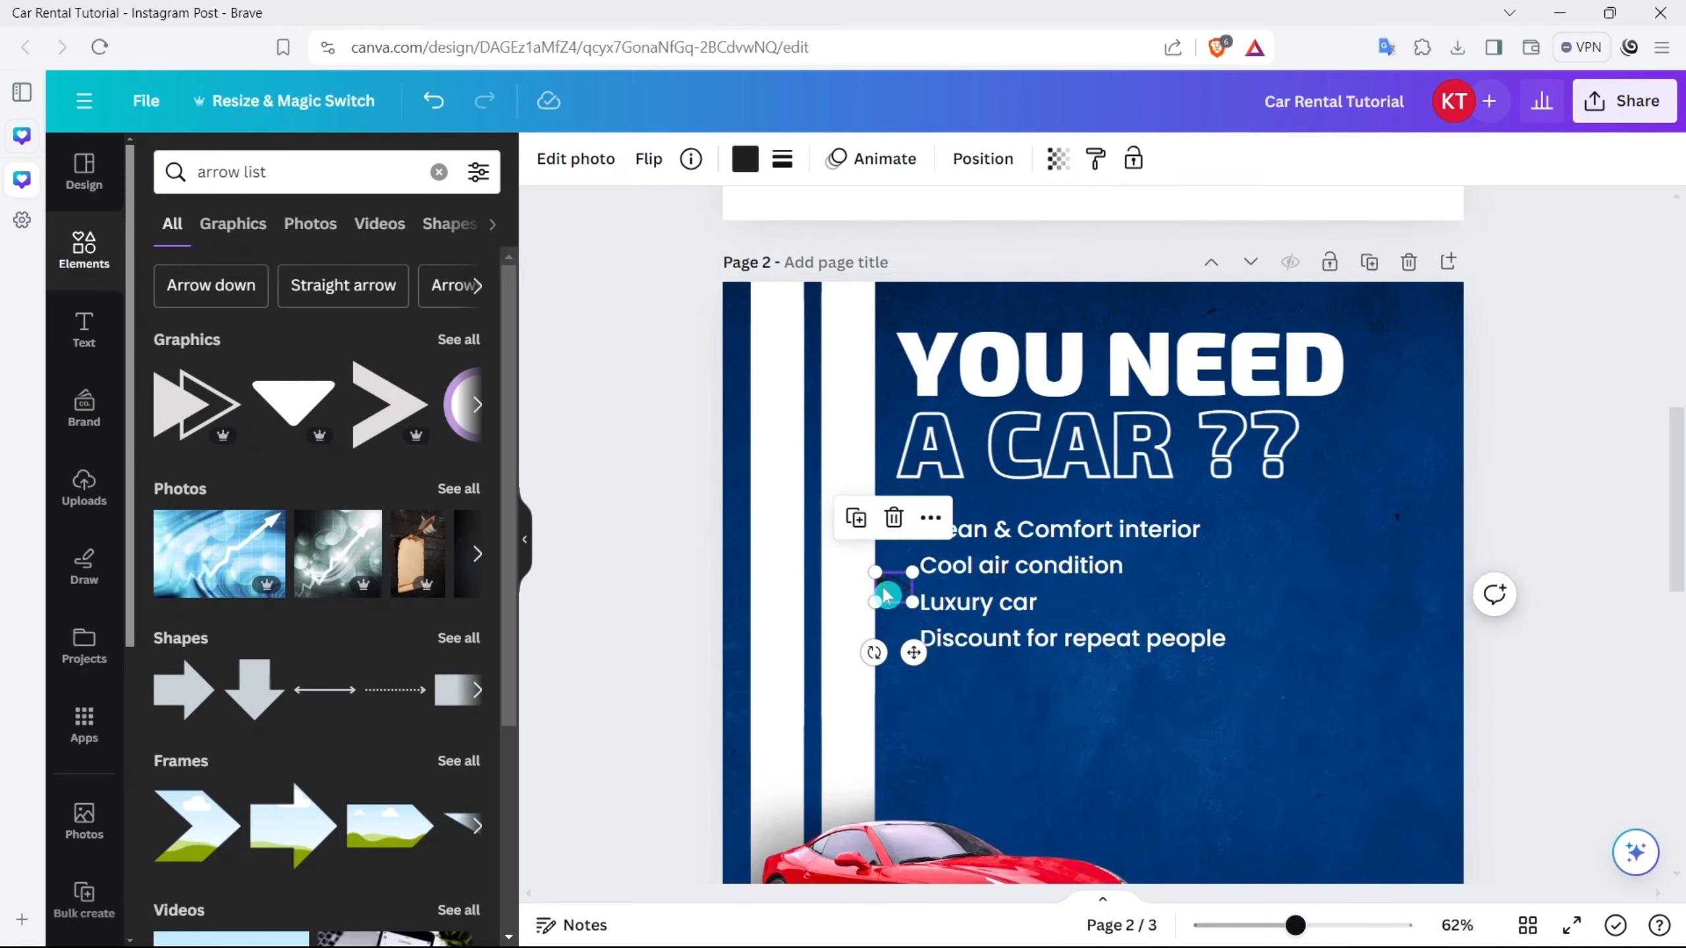
{"action": "scroll", "coordinate": [869, 585], "scroll_direction": "up", "scroll_amount": 10}
{"action": "scroll", "coordinate": [818, 560], "scroll_direction": "left", "scroll_amount": 3}
{"action": "left_click_drag", "start_coordinate": [896, 643], "coordinate": [930, 385]}
{"action": "left_click_drag", "start_coordinate": [1016, 300], "coordinate": [929, 366]}
{"action": "left_click_drag", "start_coordinate": [880, 417], "coordinate": [948, 381]}
Step: Recolour the arrow bullet to the light blue-grey #DDE3EB
{"action": "left_click", "coordinate": [737, 162]}
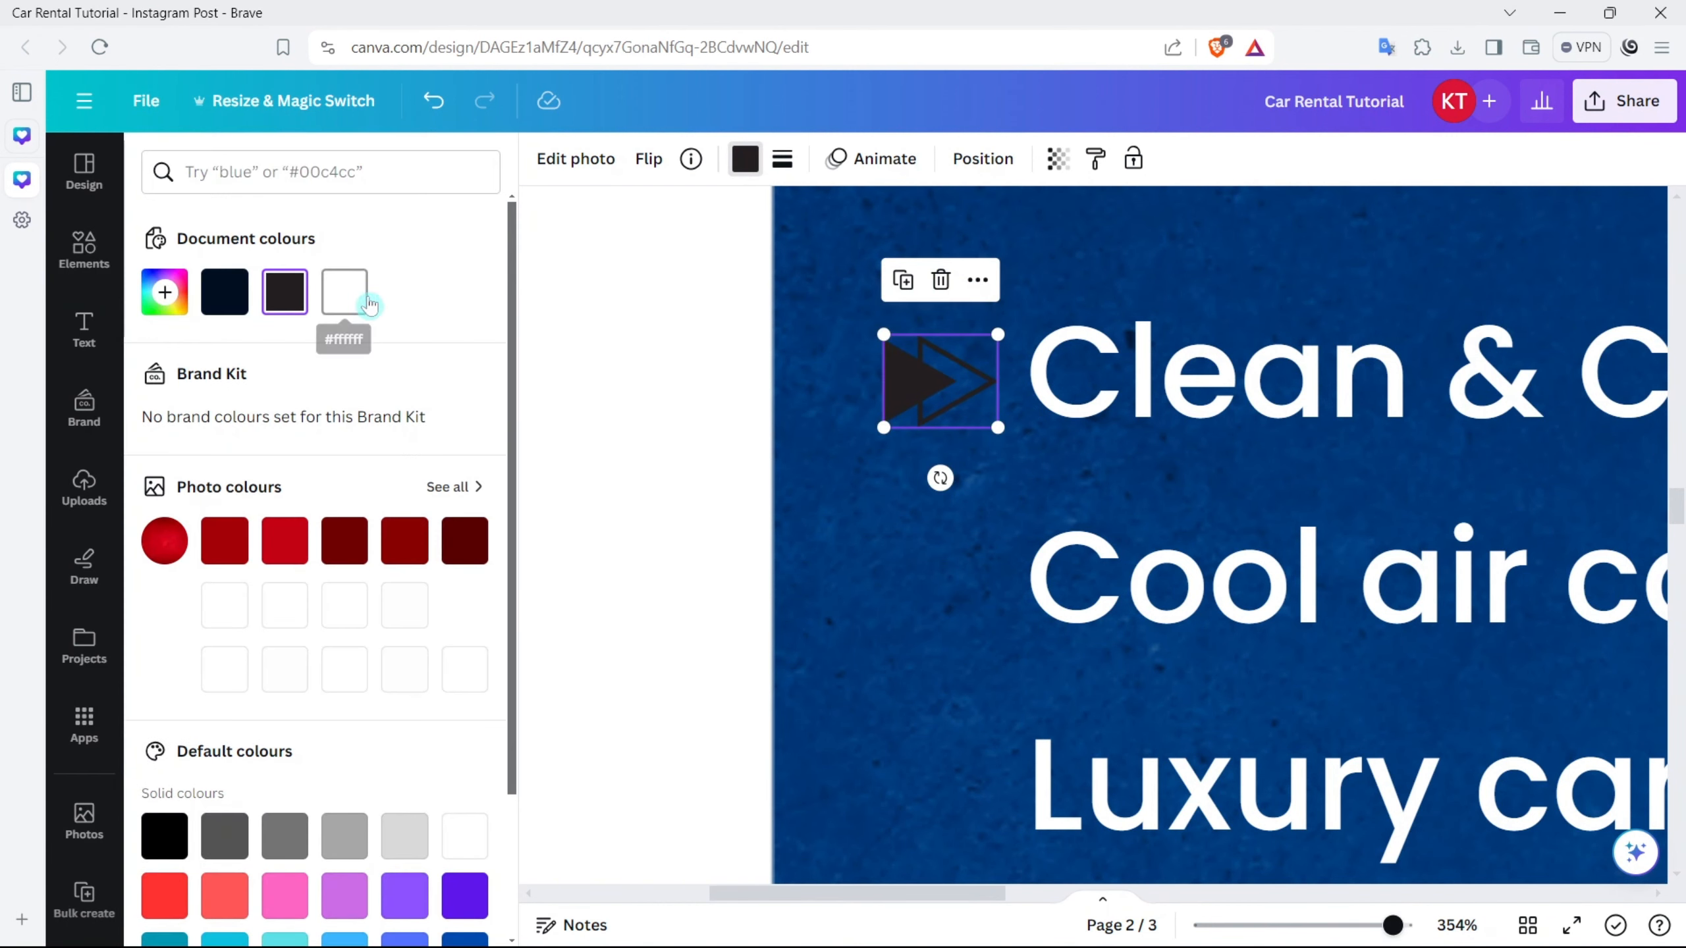
{"action": "left_click", "coordinate": [347, 306]}
{"action": "left_click", "coordinate": [345, 303]}
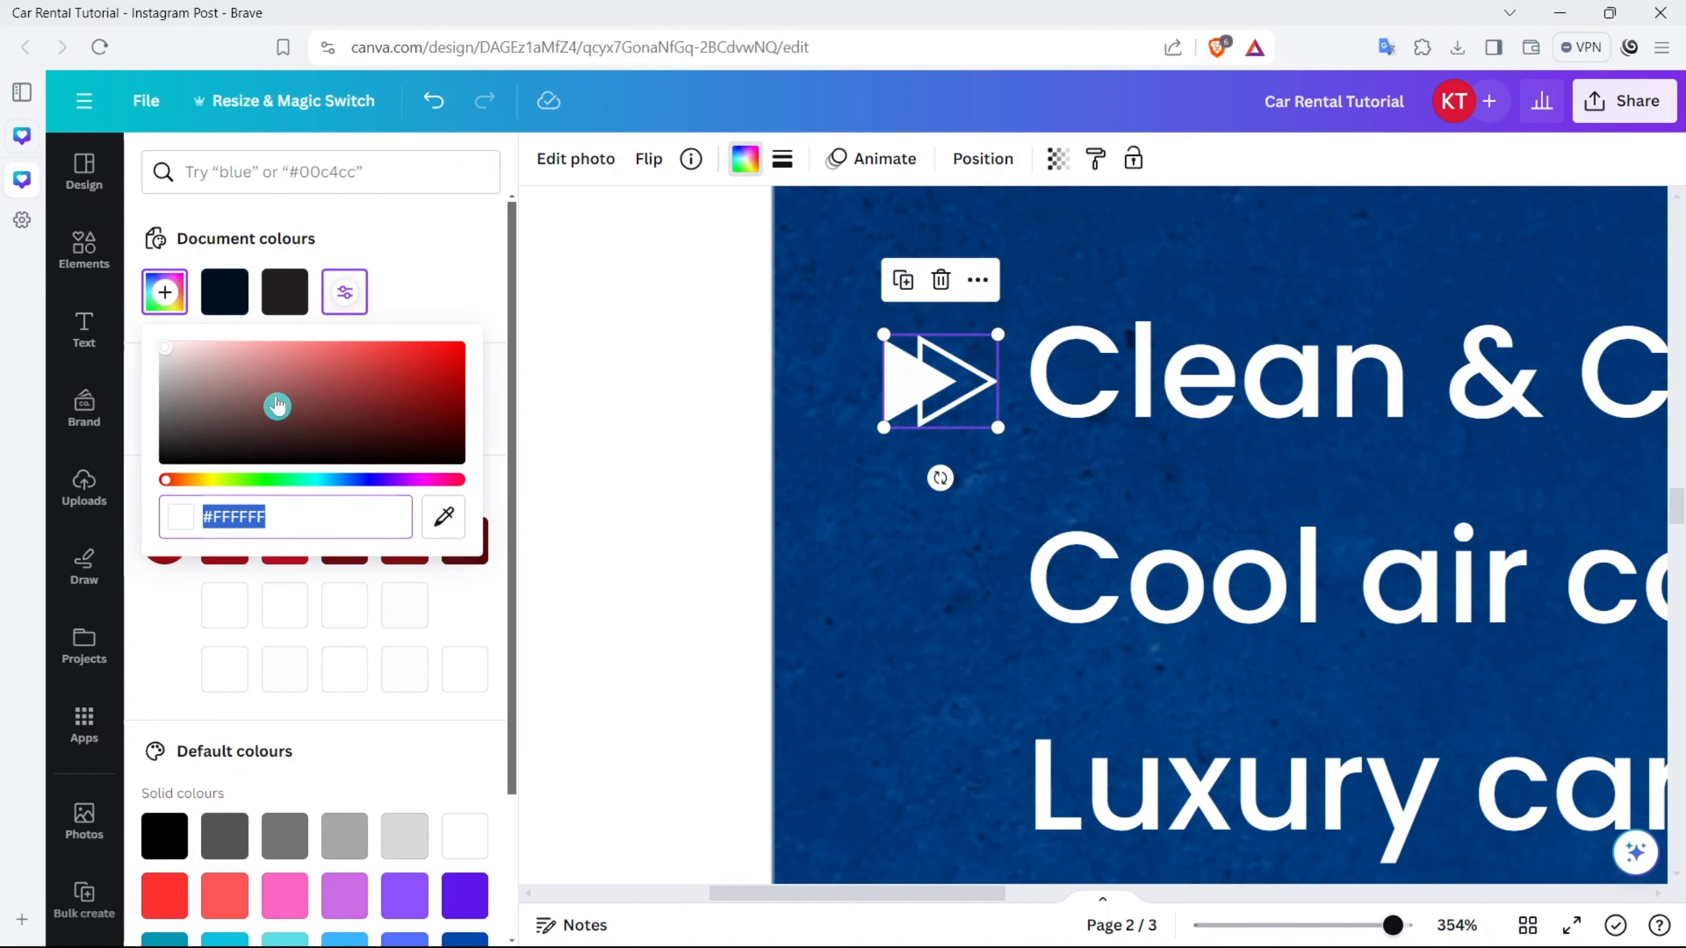
{"action": "left_click_drag", "start_coordinate": [313, 458], "coordinate": [179, 359]}
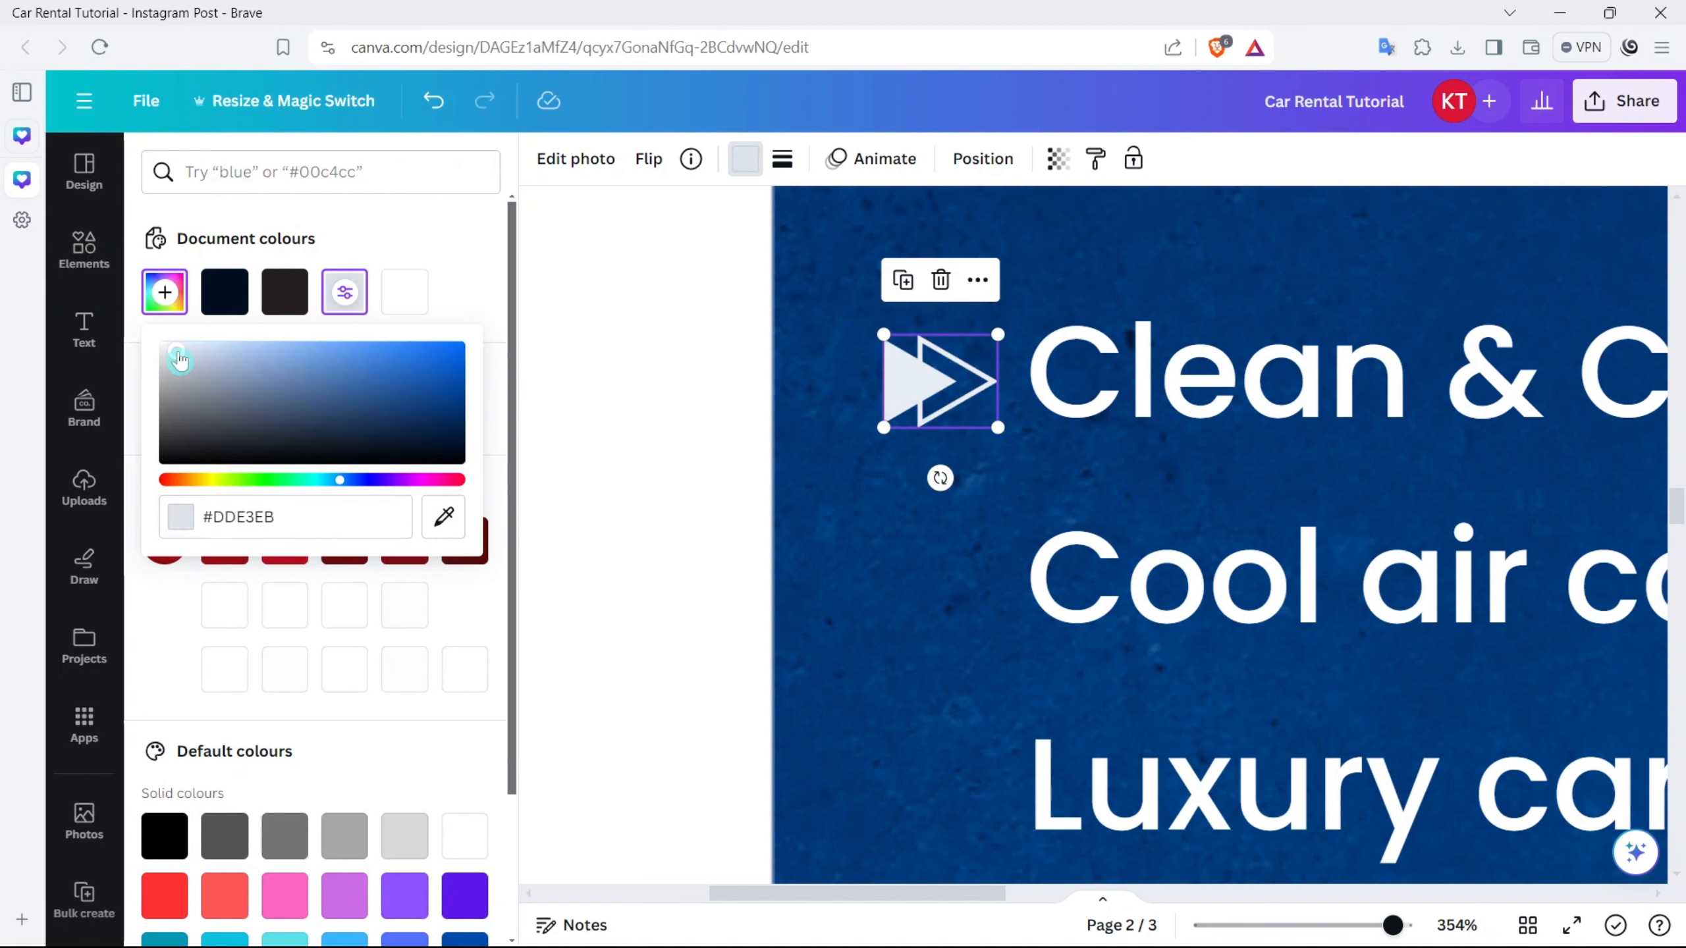
{"action": "left_click", "coordinate": [922, 397]}
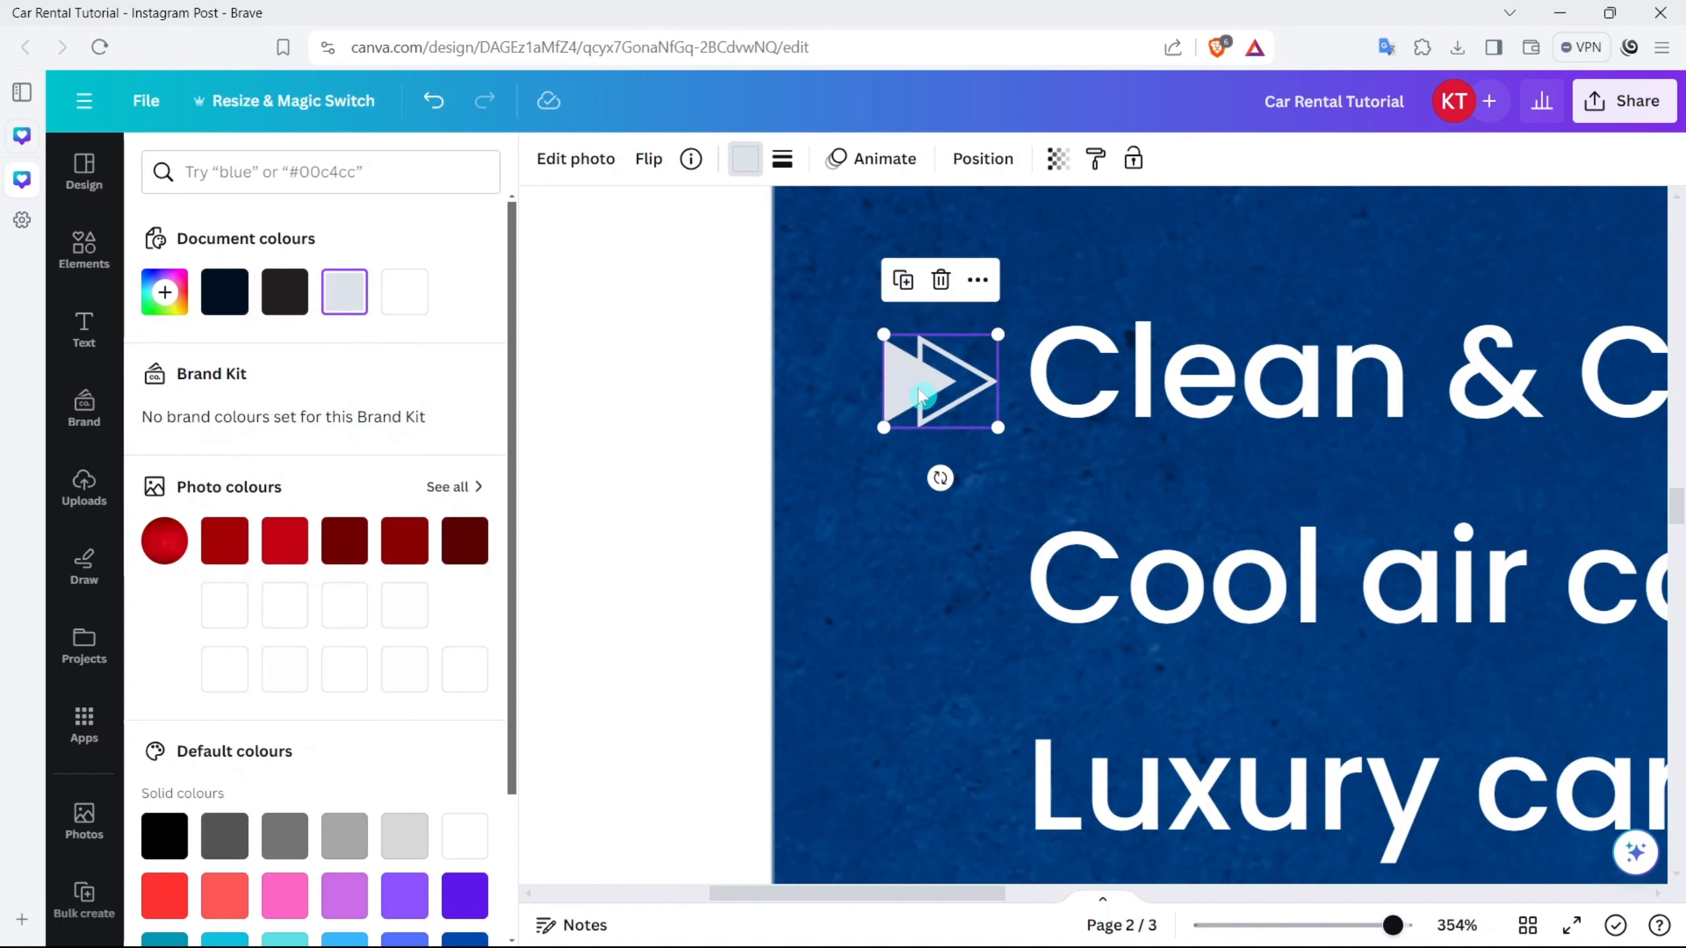
Step: Duplicate the arrow bullet three times, placing one copy before each of the remaining list lines
{"action": "key", "text": "ctrl+d"}
{"action": "left_click_drag", "start_coordinate": [988, 428], "coordinate": [929, 576]}
{"action": "key", "text": "ctrl+d"}
{"action": "key", "text": "ctrl+d"}
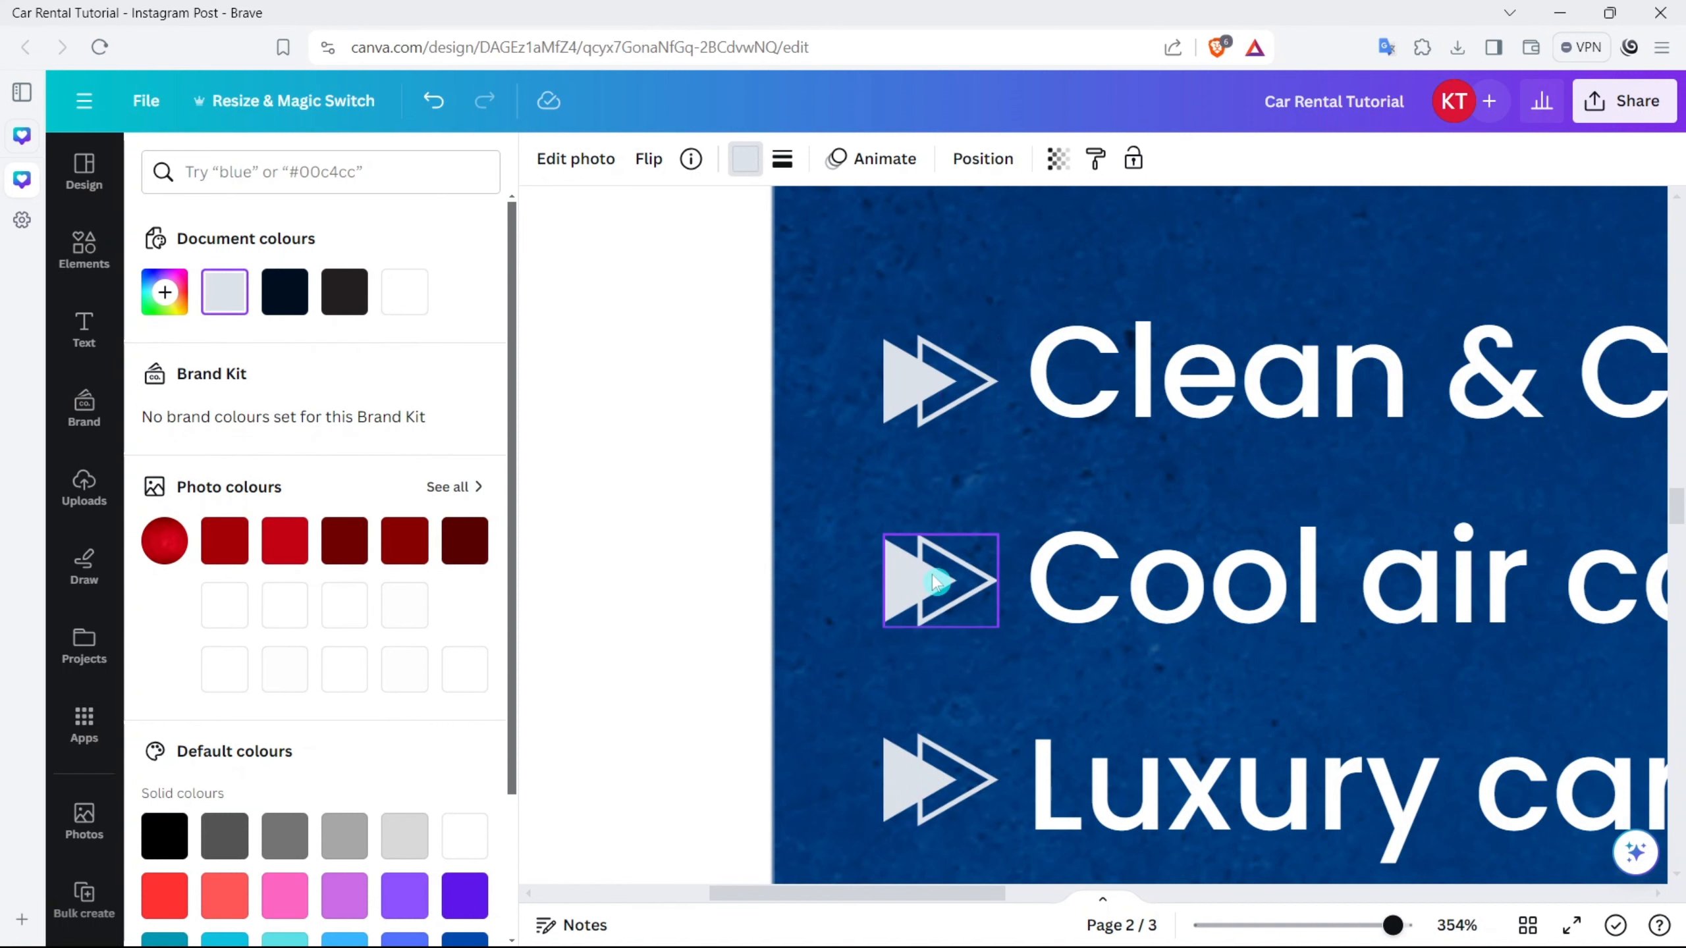
{"action": "scroll", "coordinate": [1056, 532], "scroll_direction": "down", "scroll_amount": 3}
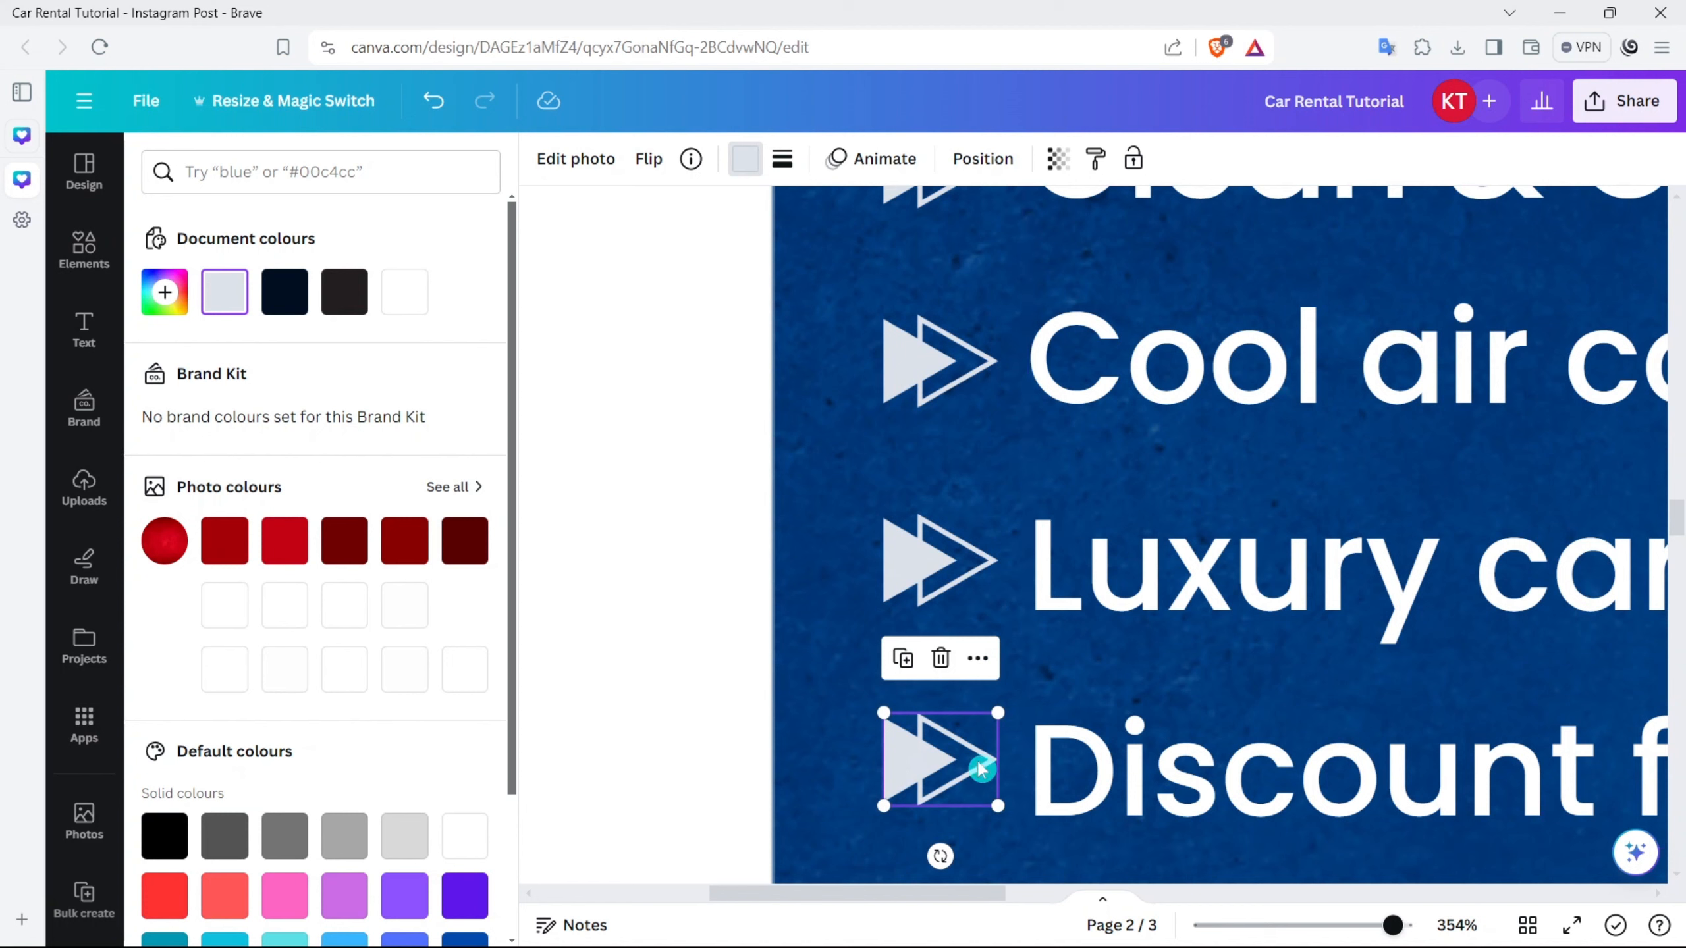
Step: Fine-tune the positions of the arrow copies so each is vertically centred on its list line
{"action": "left_click_drag", "start_coordinate": [902, 736], "coordinate": [924, 761]}
{"action": "left_click", "coordinate": [942, 543]}
{"action": "left_click_drag", "start_coordinate": [944, 352], "coordinate": [938, 352]}
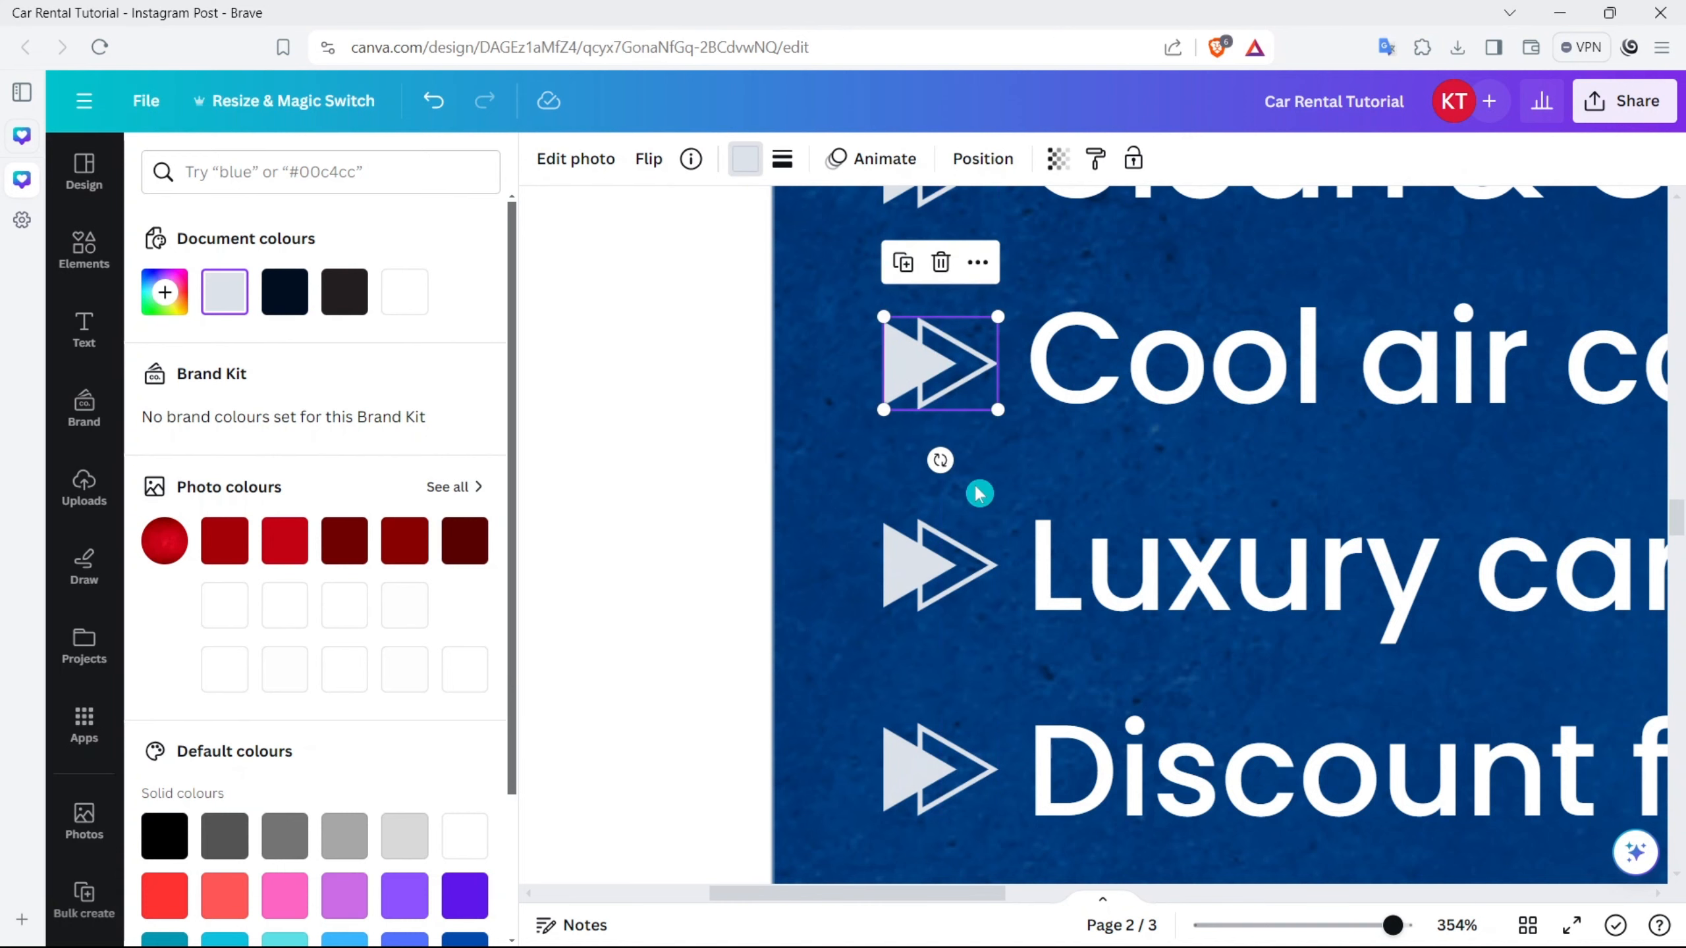
{"action": "scroll", "coordinate": [995, 504], "scroll_direction": "up", "scroll_amount": 2}
{"action": "scroll", "coordinate": [1022, 485], "scroll_direction": "down", "scroll_amount": 3}
{"action": "scroll", "coordinate": [1032, 477], "scroll_direction": "down", "scroll_amount": 3}
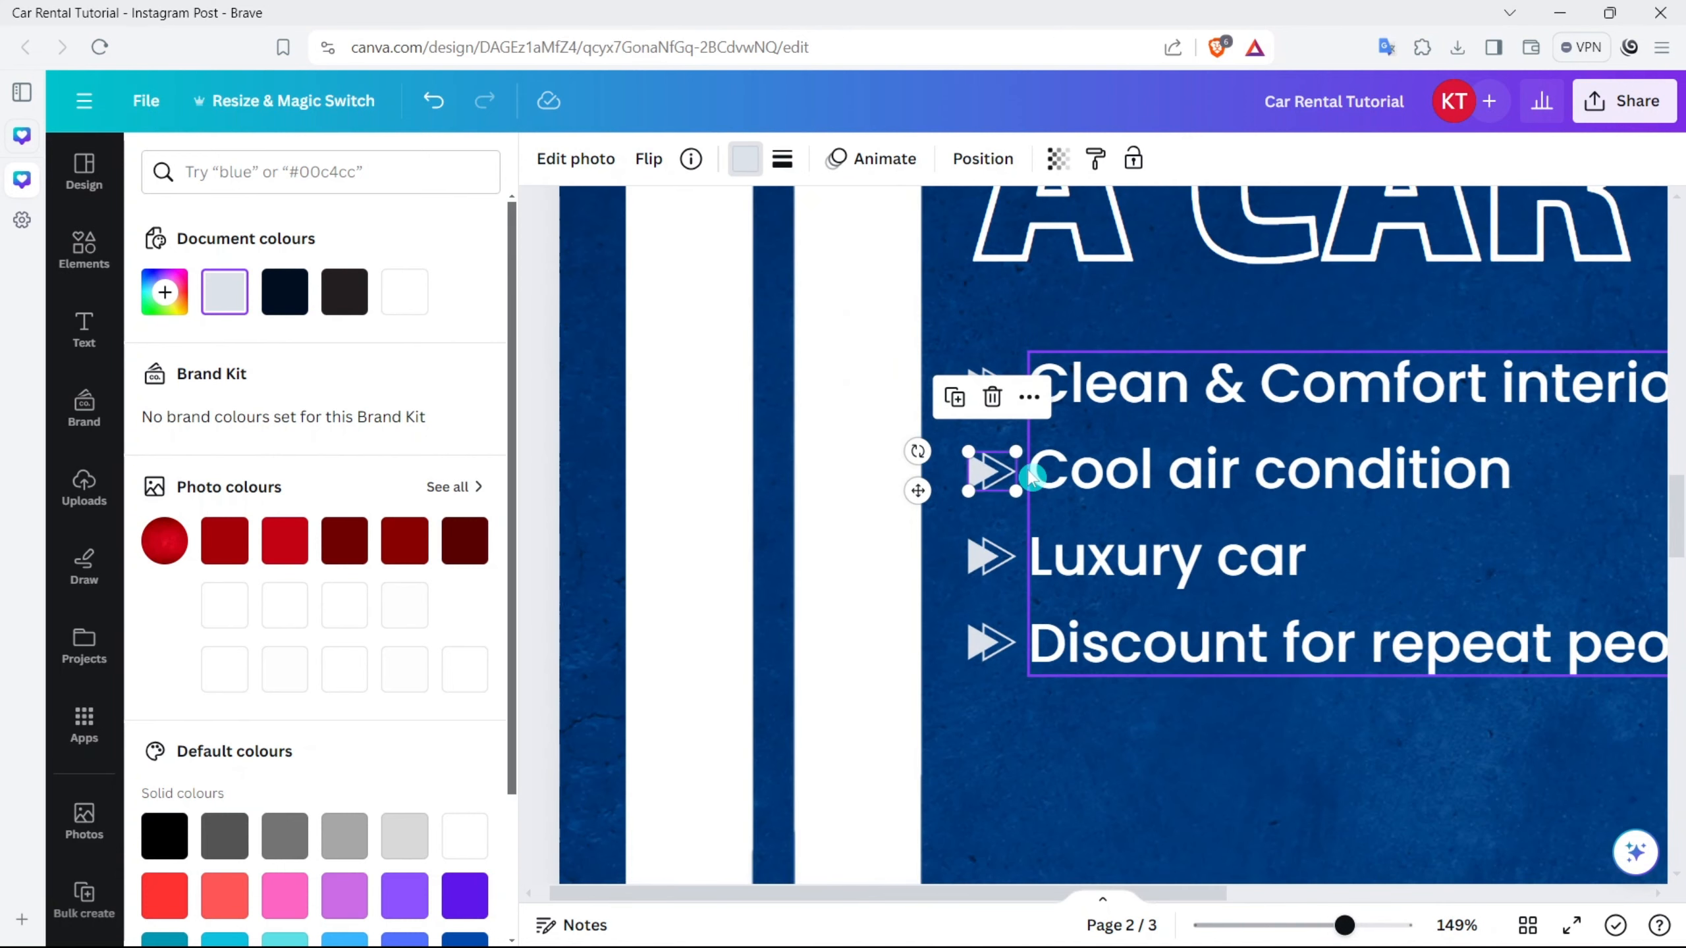
Step: Group the feature list text with its four arrow bullets and align the group under the headline's left edge
{"action": "left_click", "coordinate": [1121, 445]}
{"action": "left_click", "coordinate": [940, 399], "text": "shift"}
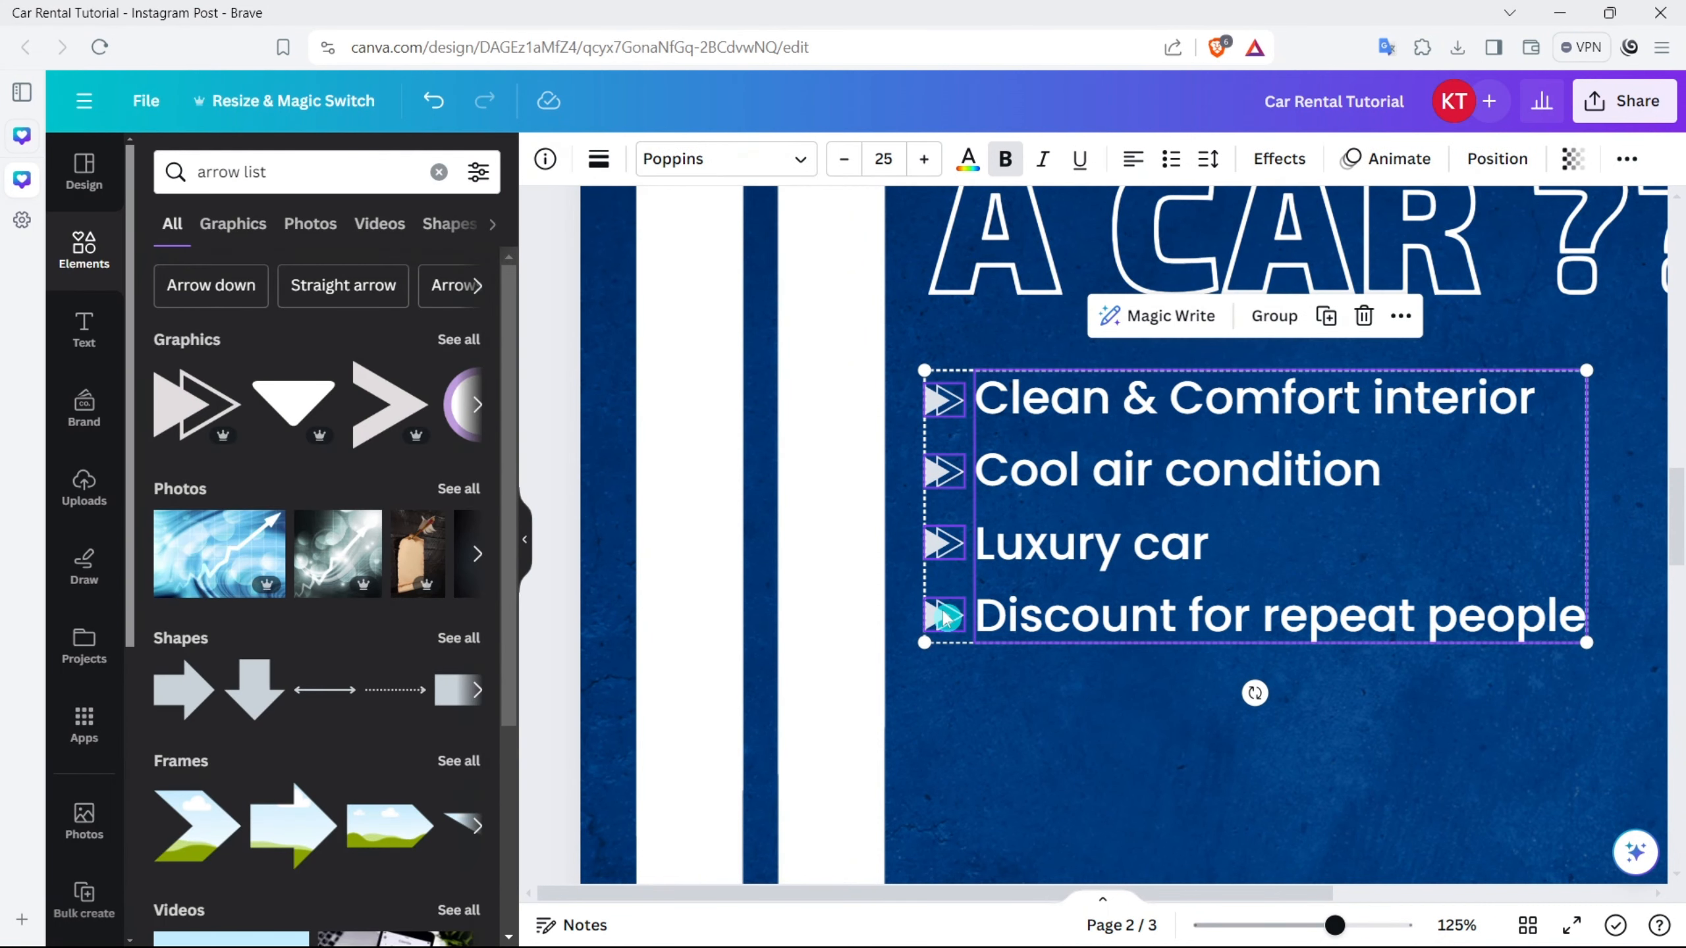
{"action": "key", "text": "ctrl+g"}
{"action": "mouse_move", "coordinate": [1061, 539]}
{"action": "left_mouse_down"}
{"action": "mouse_move", "coordinate": [1072, 500]}
{"action": "mouse_move", "coordinate": [1058, 505]}
{"action": "left_mouse_up"}
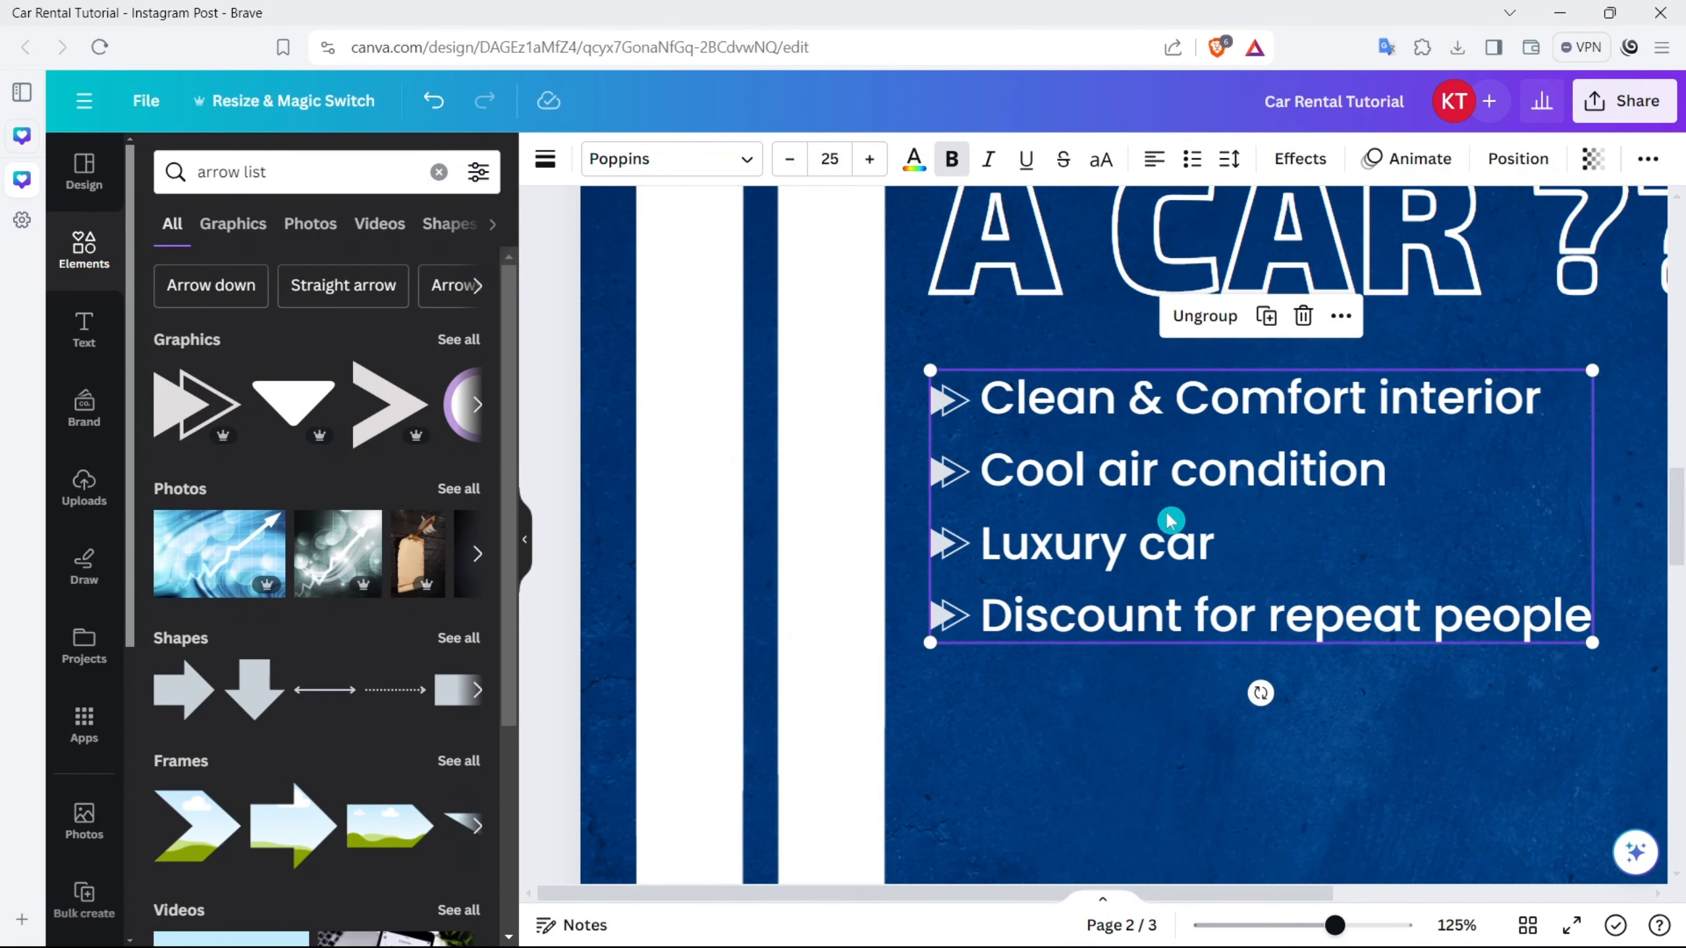
Step: Add a body text with the contact phone number and place it in the empty space below the feature list
{"action": "key", "text": "ctrl+alt+0"}
{"action": "left_click", "coordinate": [84, 329]}
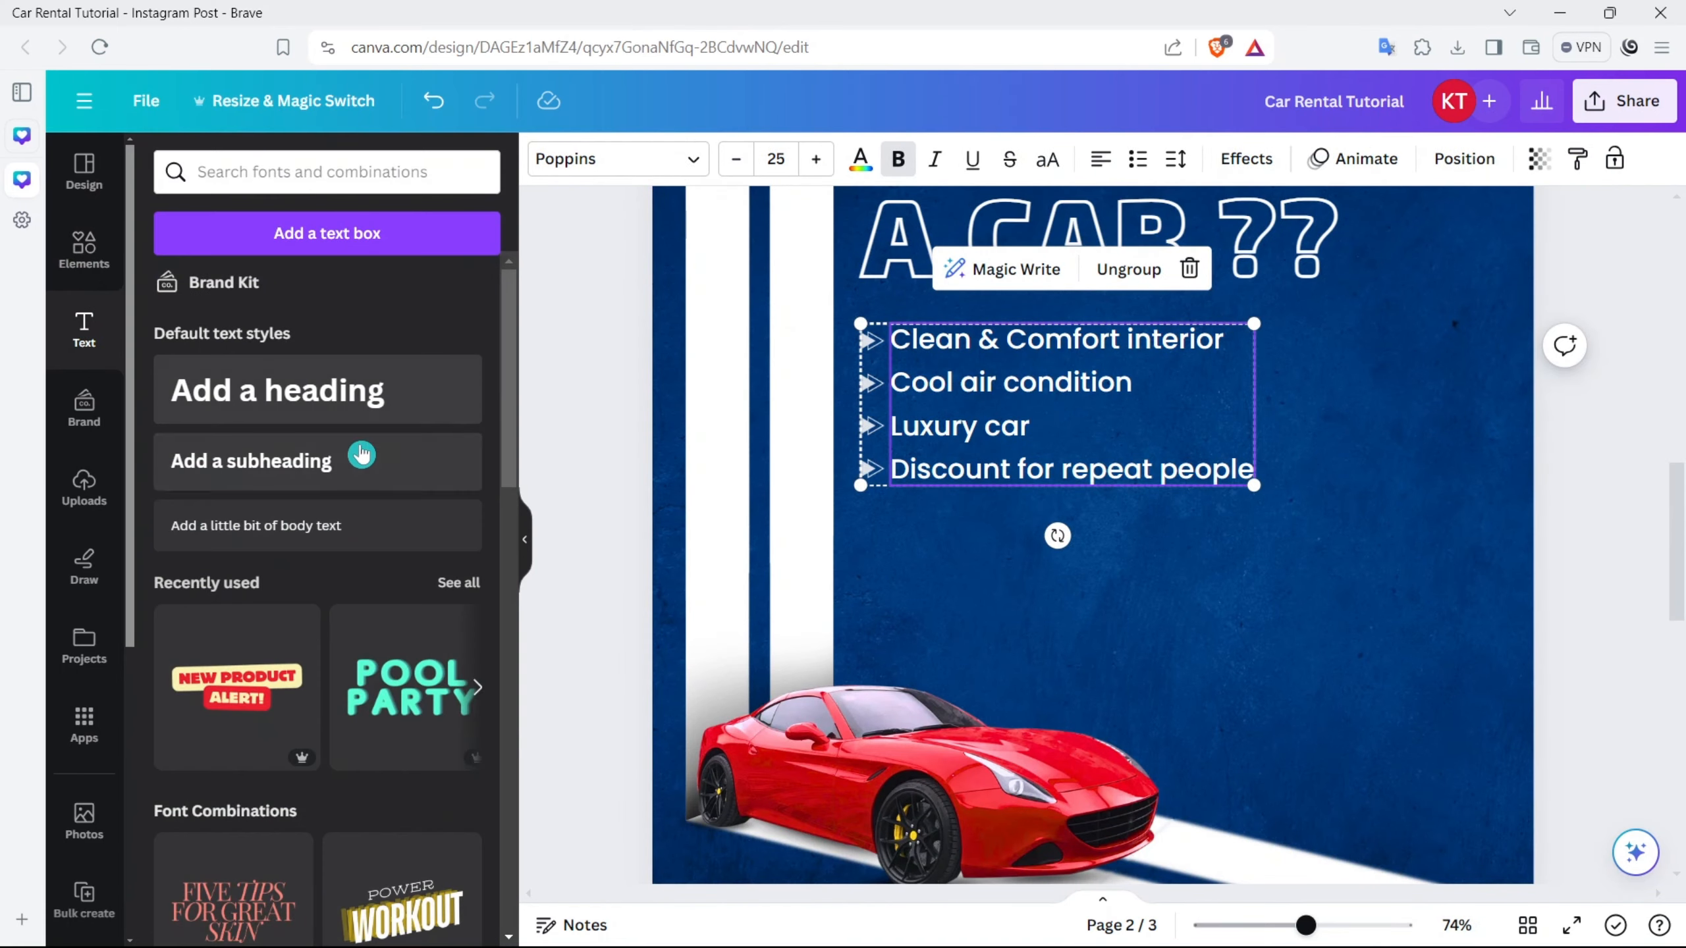
{"action": "left_click", "coordinate": [368, 519]}
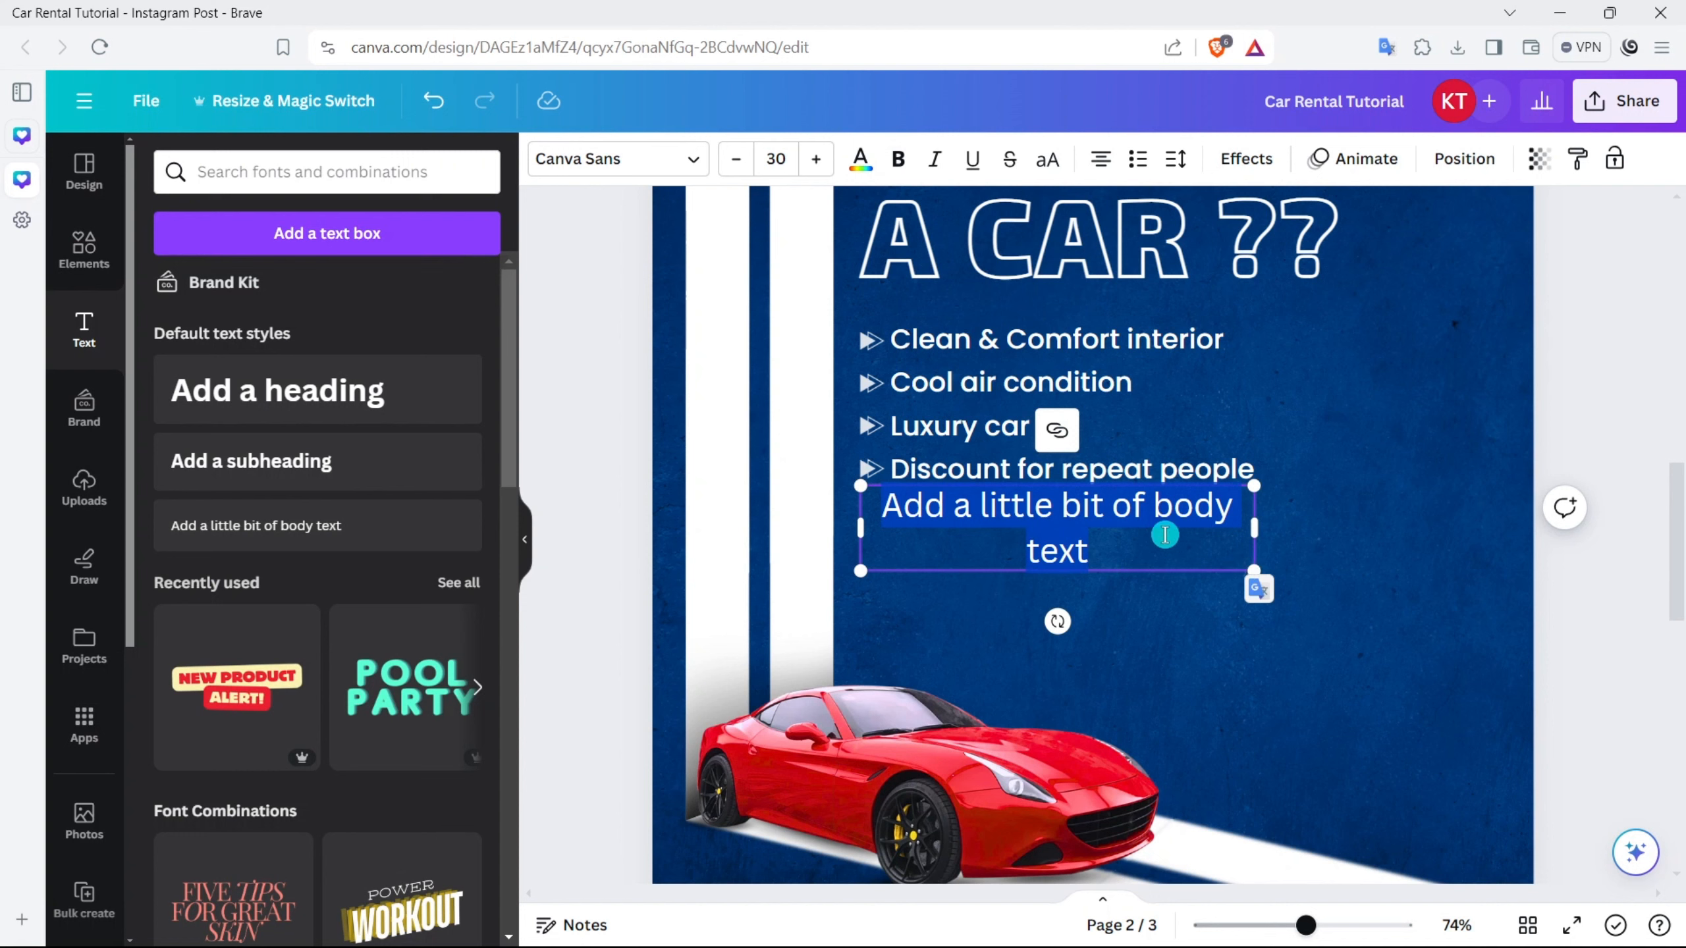
{"action": "key", "text": "BackSpace"}
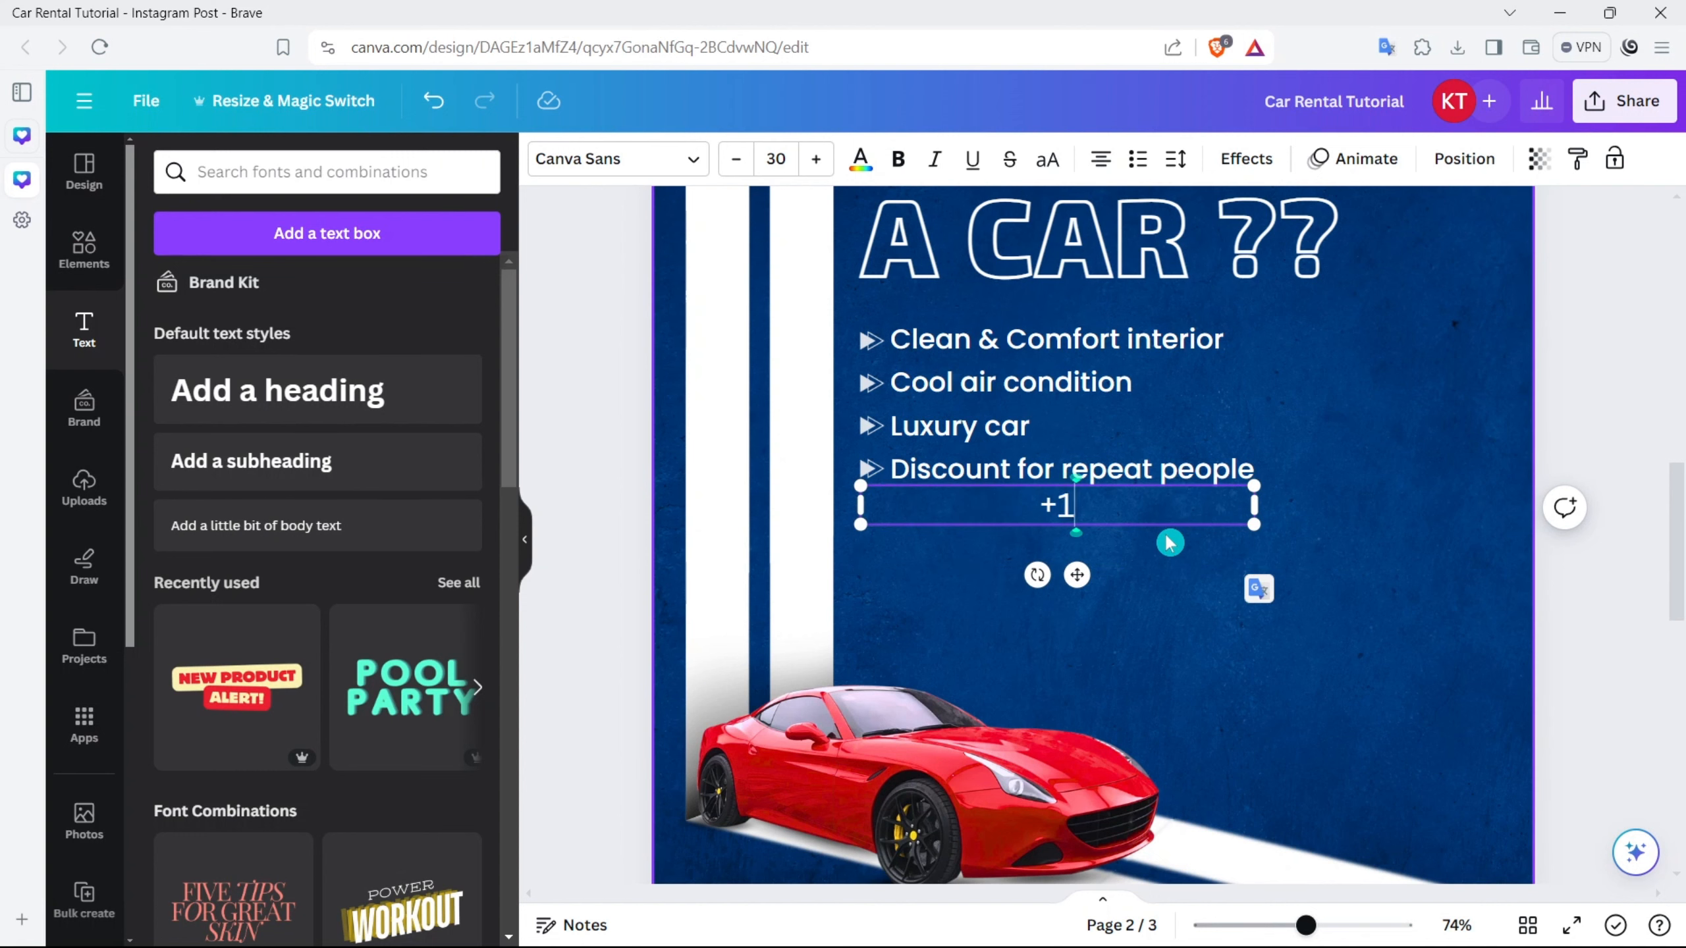
{"action": "type", "text": "+1234567890"}
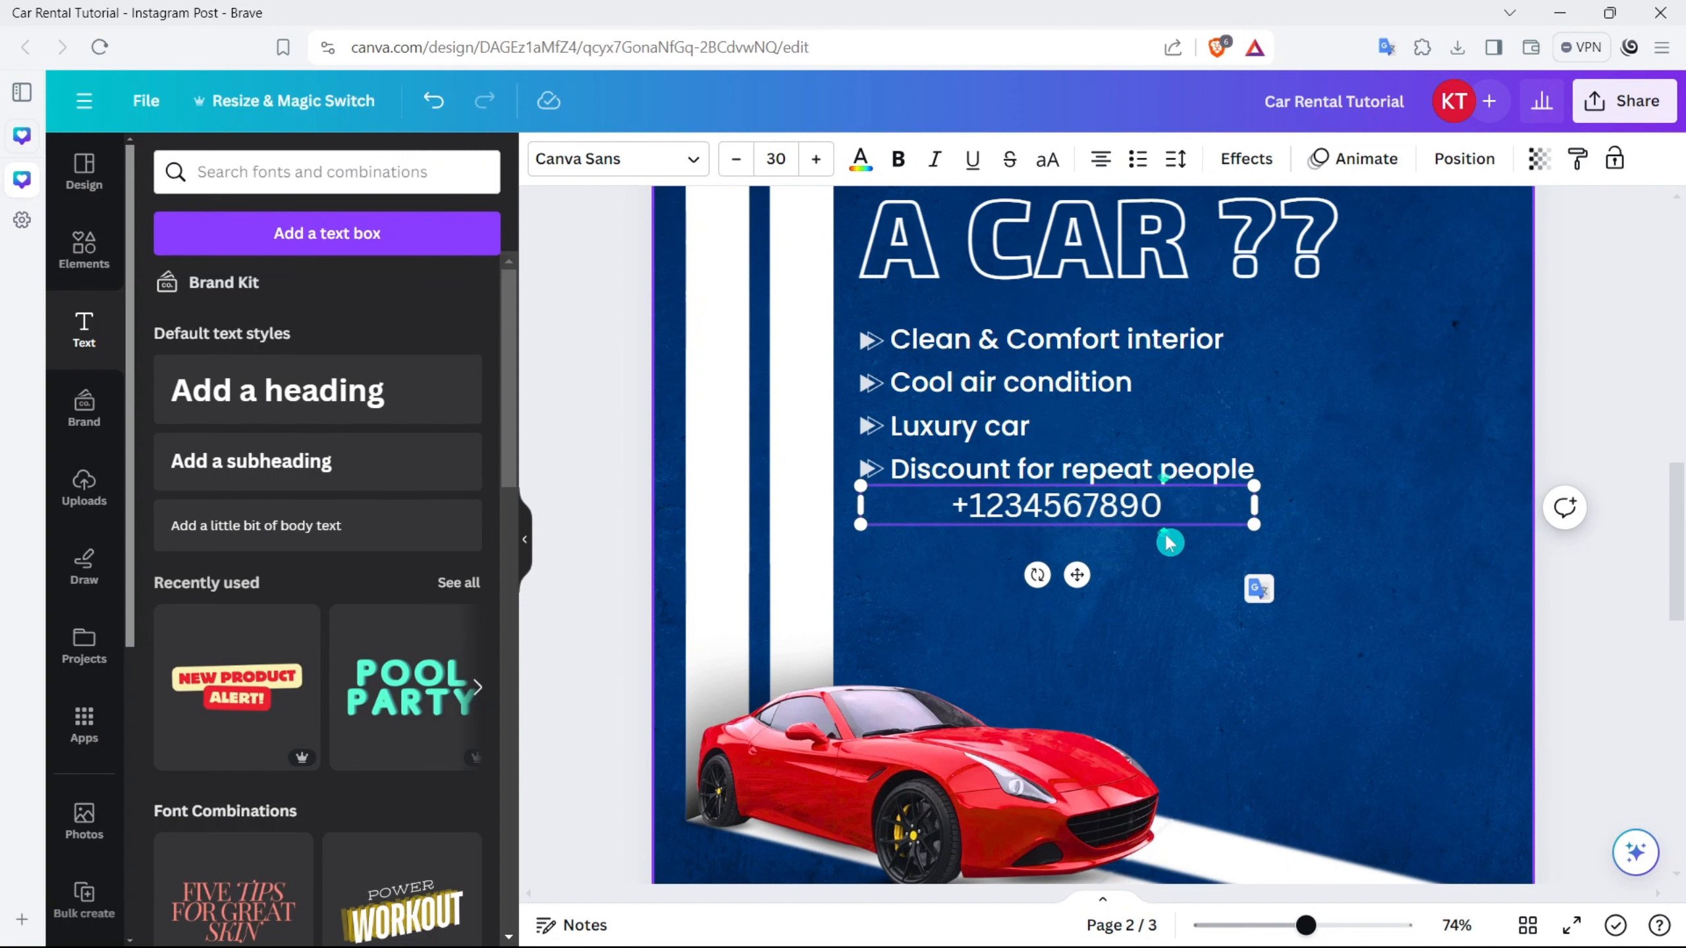
{"action": "left_click", "coordinate": [1334, 537]}
{"action": "left_click_drag", "start_coordinate": [1084, 518], "coordinate": [1134, 611]}
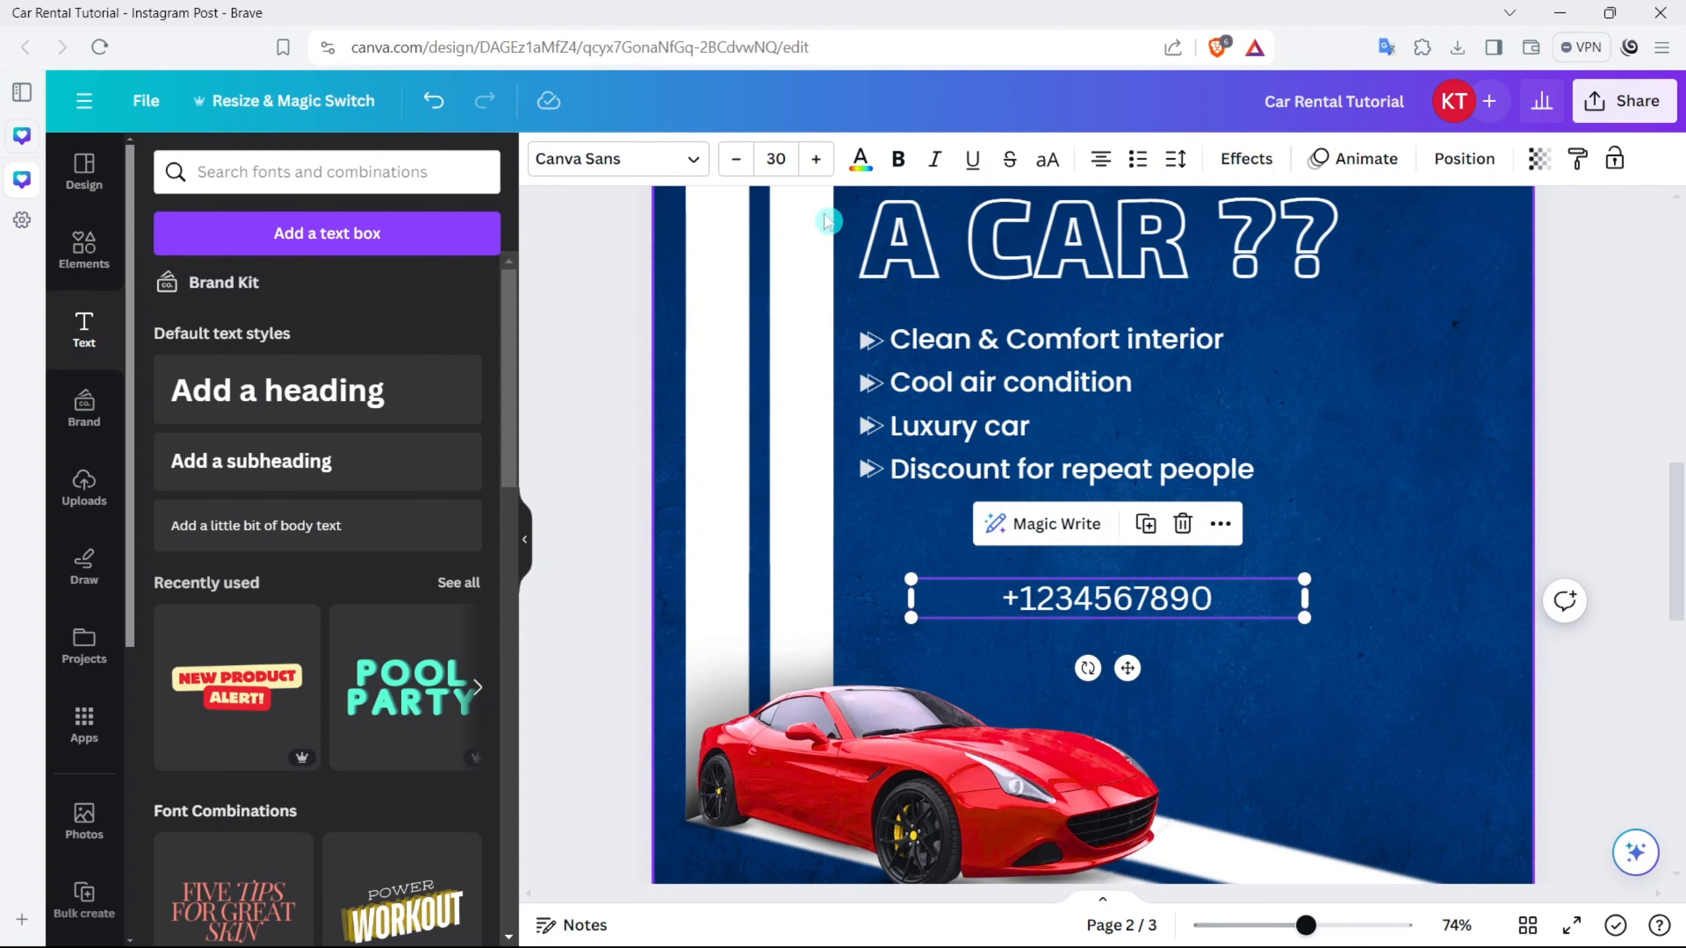
Step: Set the phone number text to Poppins Medium at size 19.7, left-align it and reposition it below the feature list
{"action": "left_click", "coordinate": [592, 174]}
{"action": "left_click", "coordinate": [157, 347]}
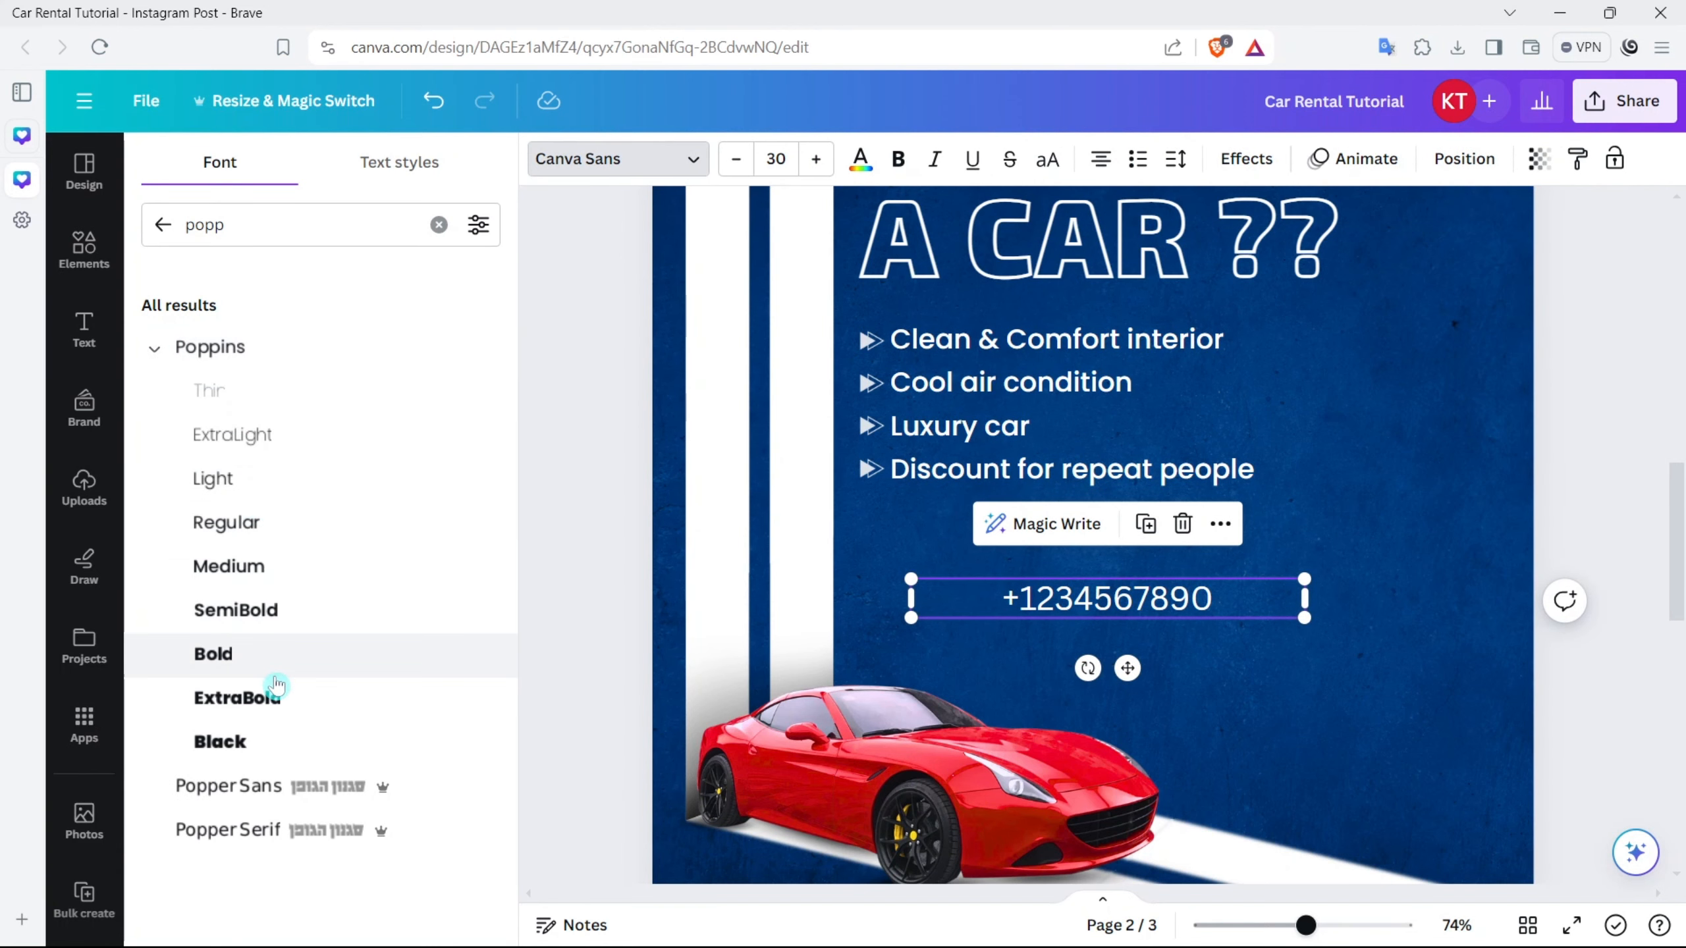
{"action": "left_click", "coordinate": [288, 614]}
{"action": "left_click", "coordinate": [258, 588]}
{"action": "left_click_drag", "start_coordinate": [1304, 617], "coordinate": [1182, 603]}
{"action": "left_click", "coordinate": [970, 589]}
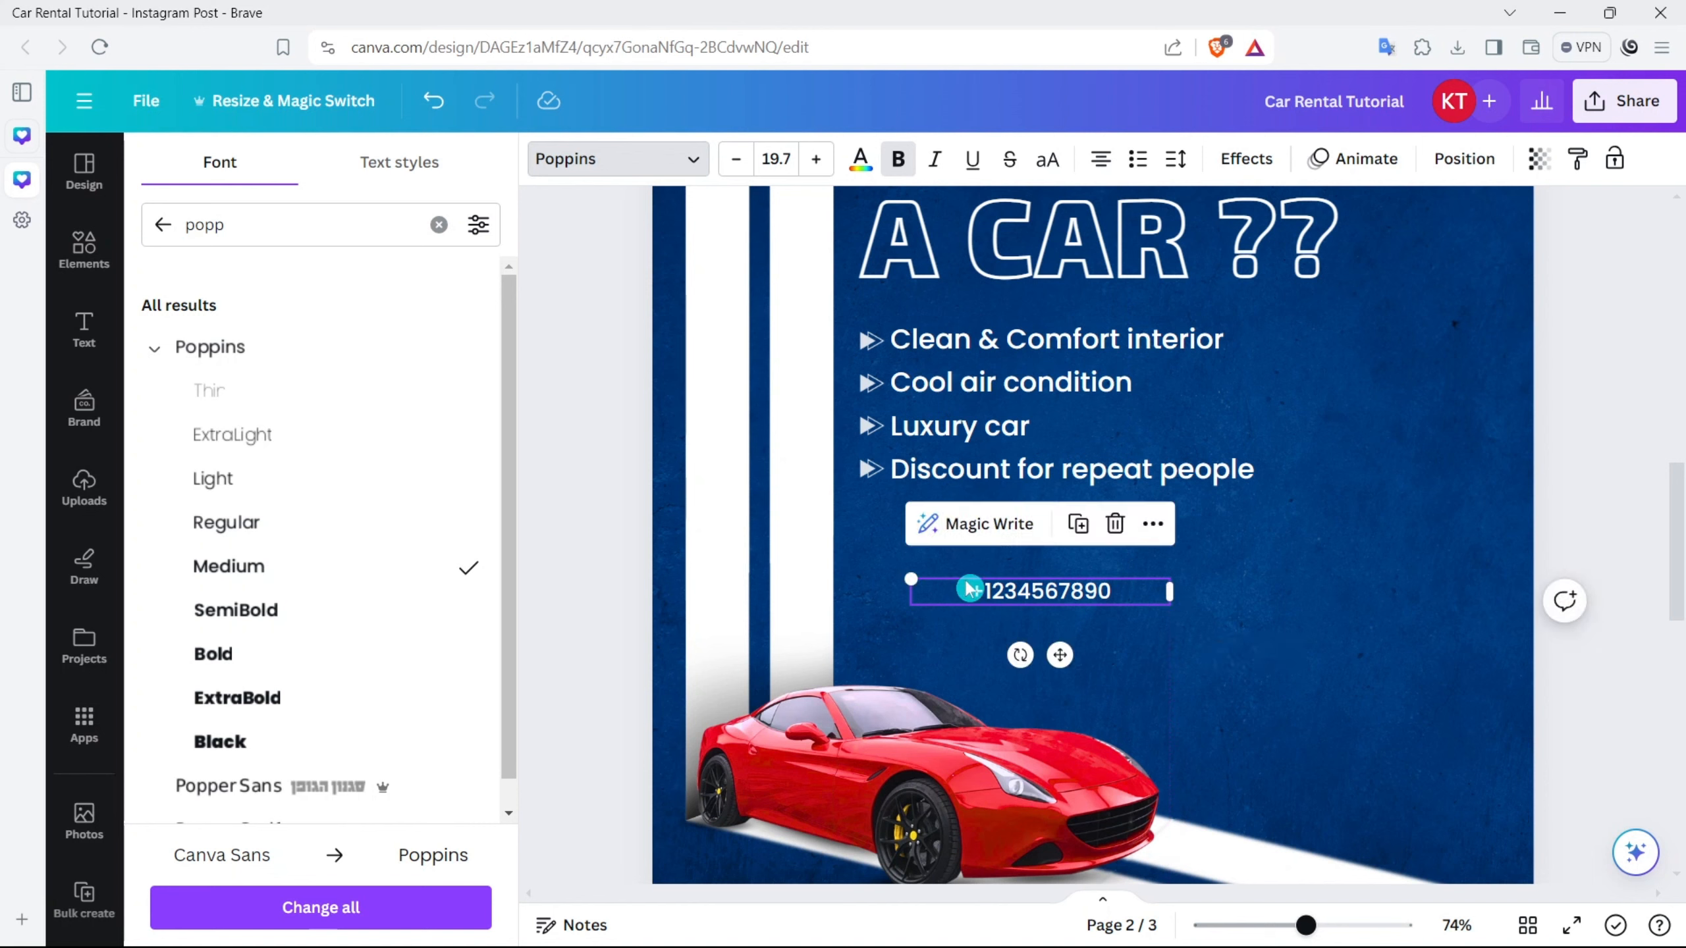
{"action": "left_click", "coordinate": [1100, 161]}
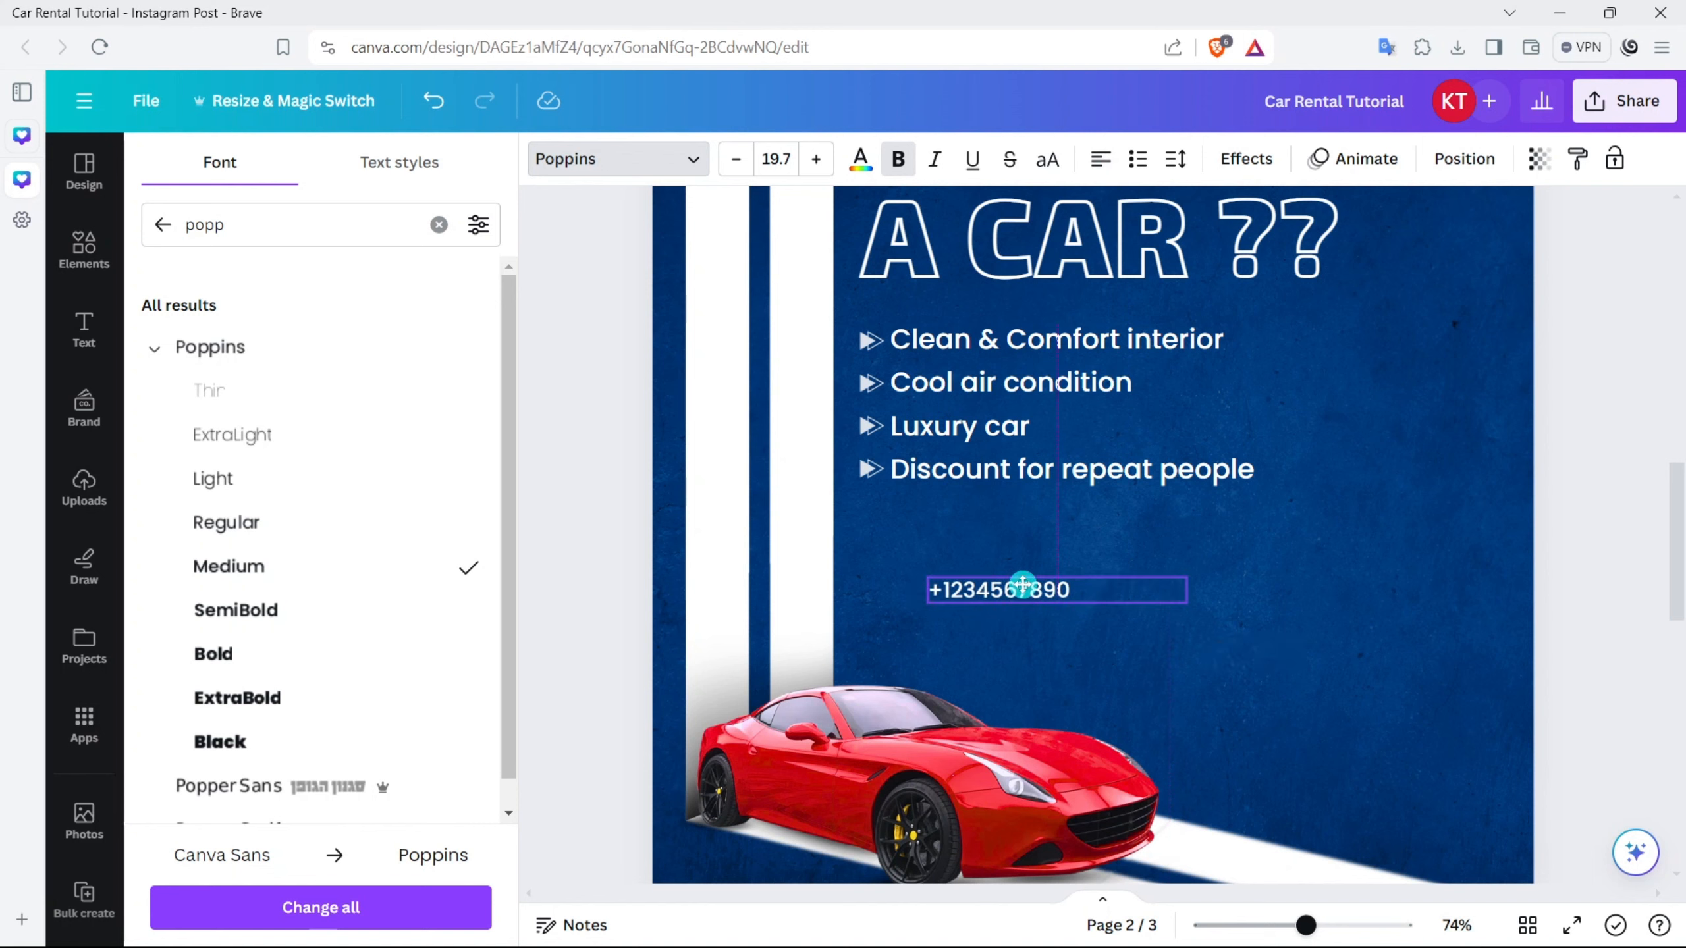
{"action": "left_click", "coordinate": [1258, 598]}
{"action": "left_click", "coordinate": [996, 573]}
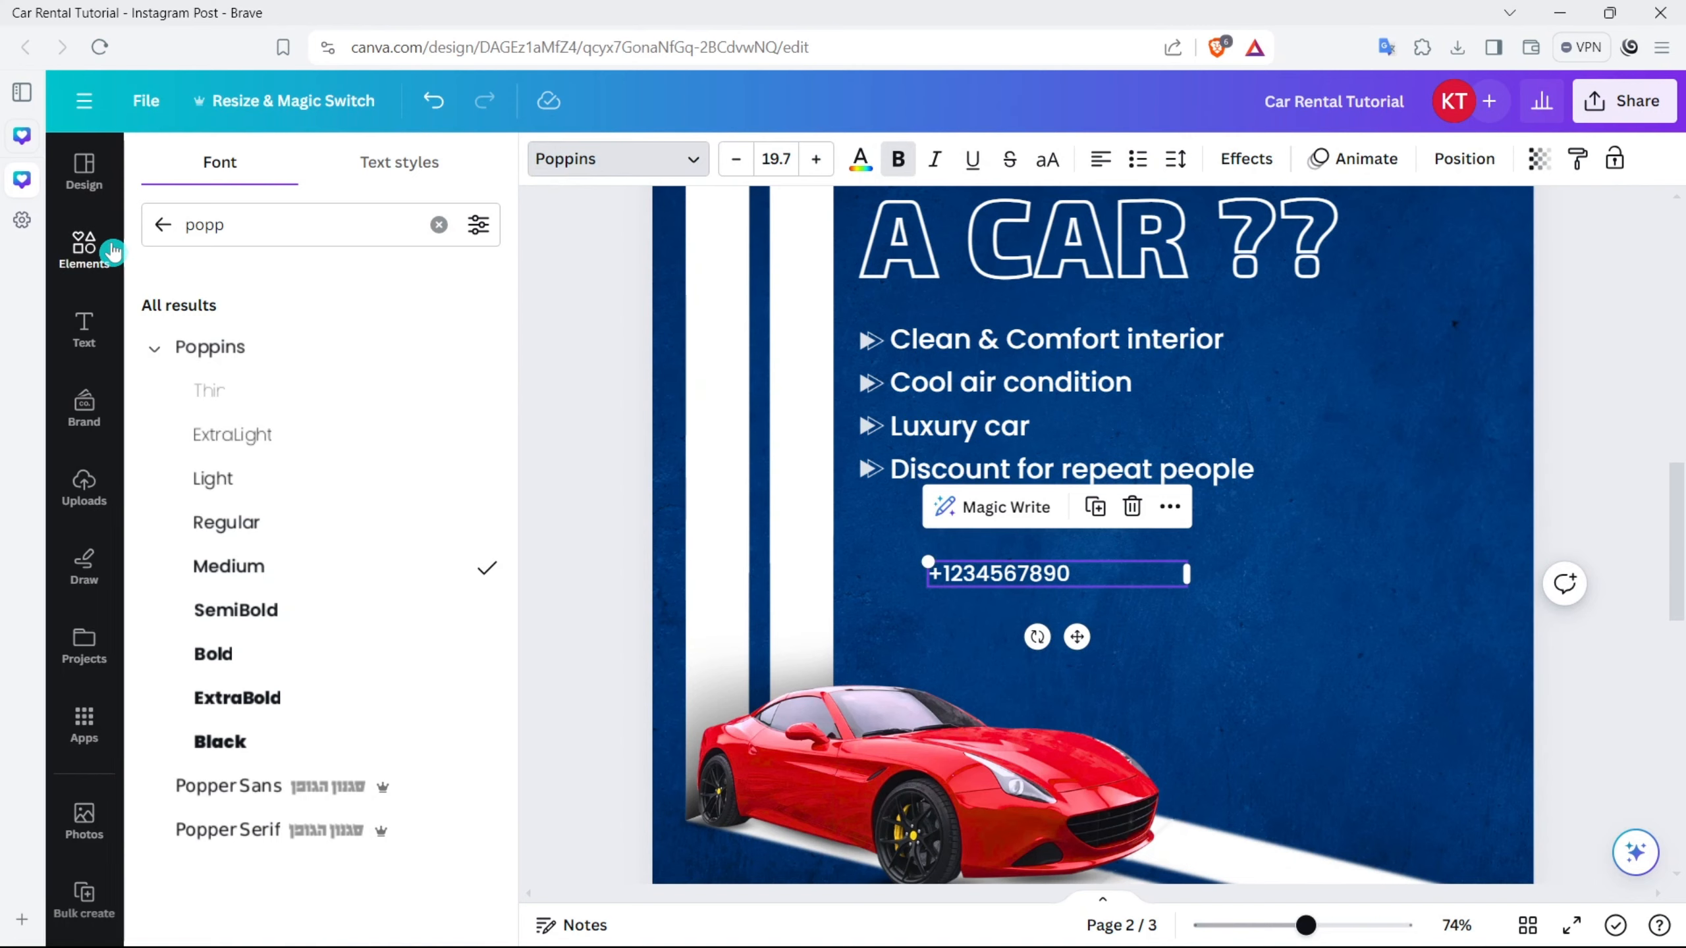
Step: Search the graphics for "call", add the circled phone icon, and shrink it to fit directly before the phone number
{"action": "left_click", "coordinate": [111, 248]}
{"action": "left_click", "coordinate": [264, 178]}
{"action": "type", "text": "call"}
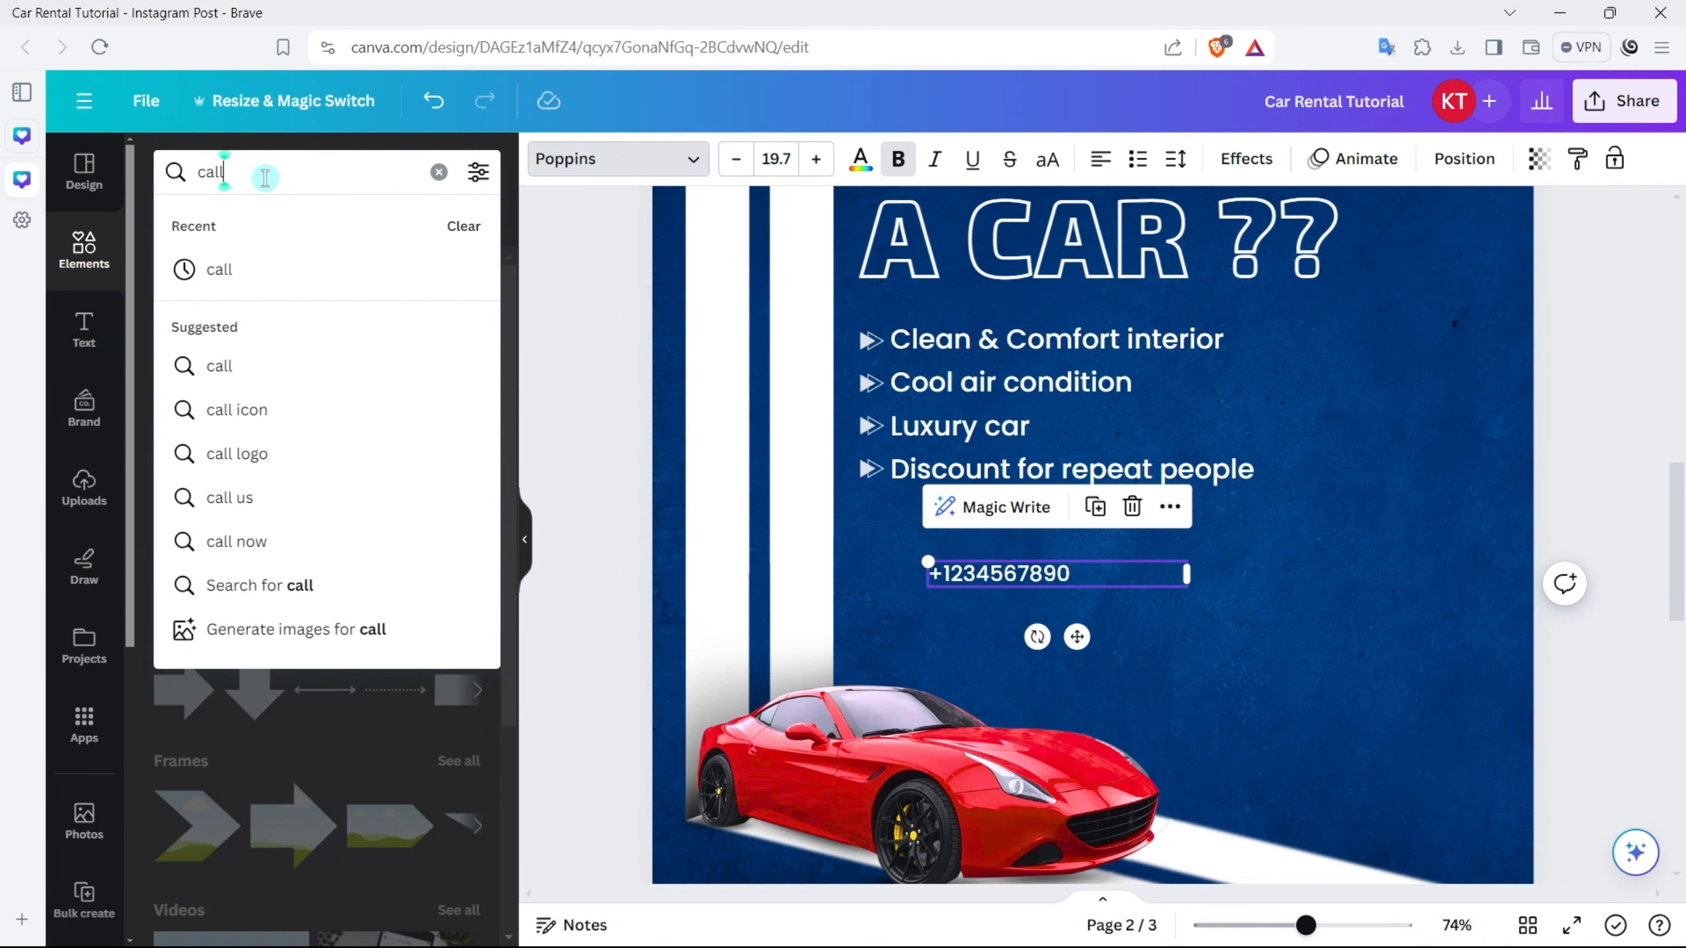
{"action": "key", "text": "Return"}
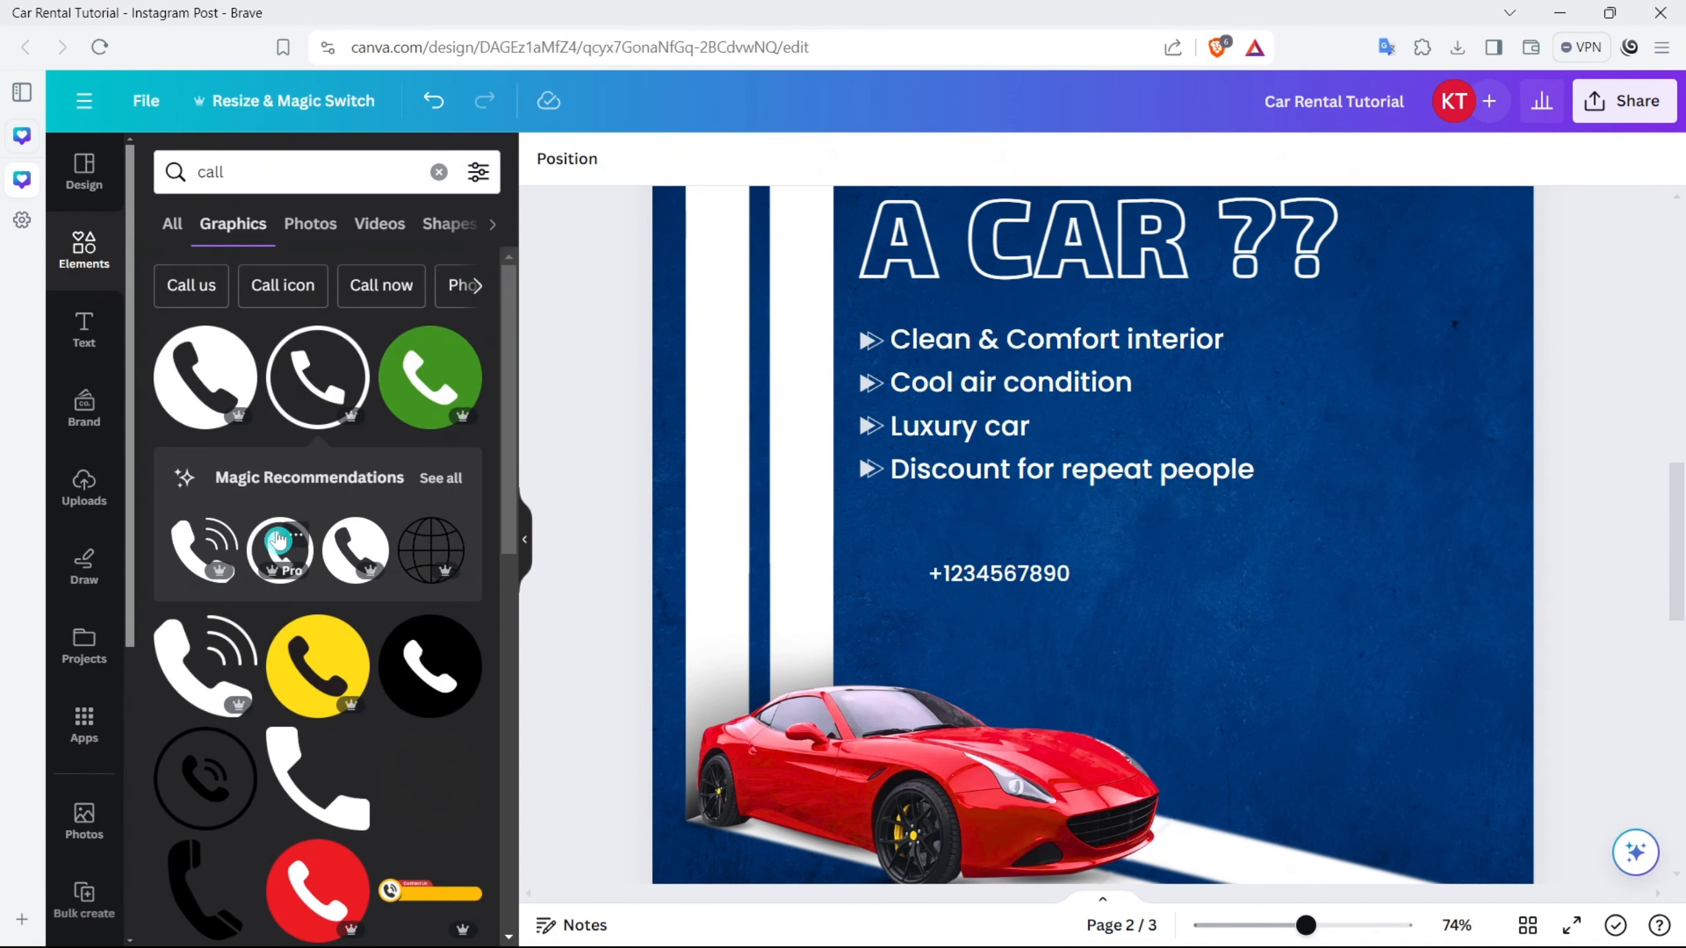
{"action": "left_click", "coordinate": [278, 551]}
{"action": "left_click_drag", "start_coordinate": [1267, 303], "coordinate": [893, 586]}
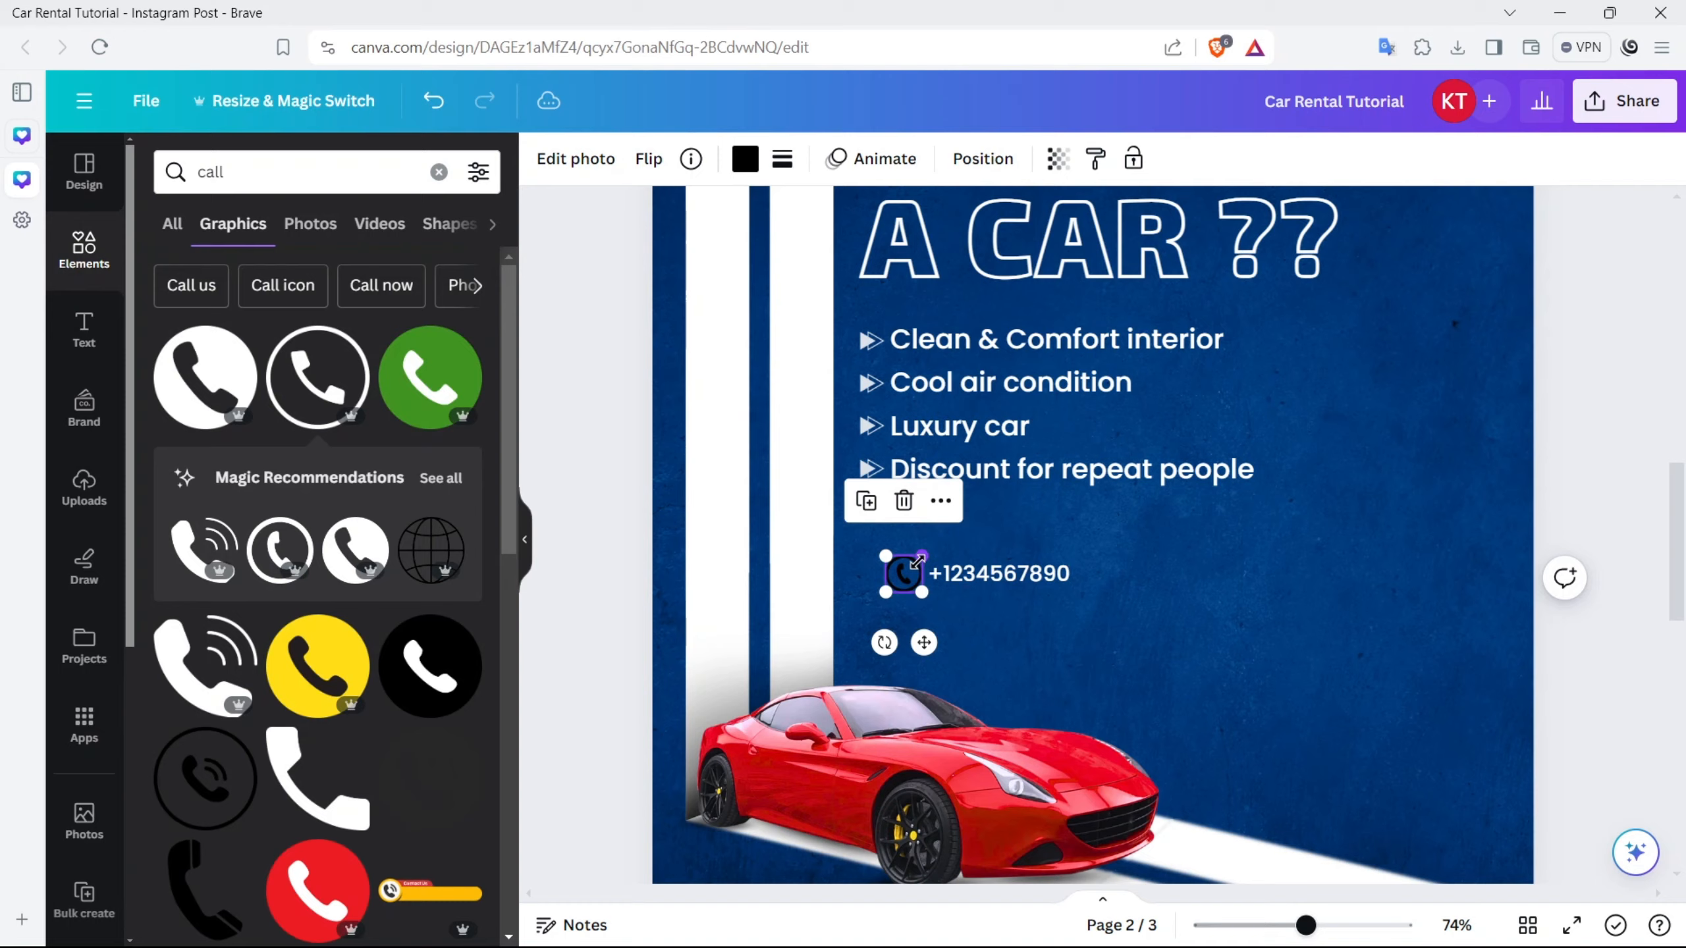
{"action": "scroll", "coordinate": [903, 569], "scroll_direction": "up", "scroll_amount": 5}
{"action": "left_click_drag", "start_coordinate": [871, 561], "coordinate": [845, 598]}
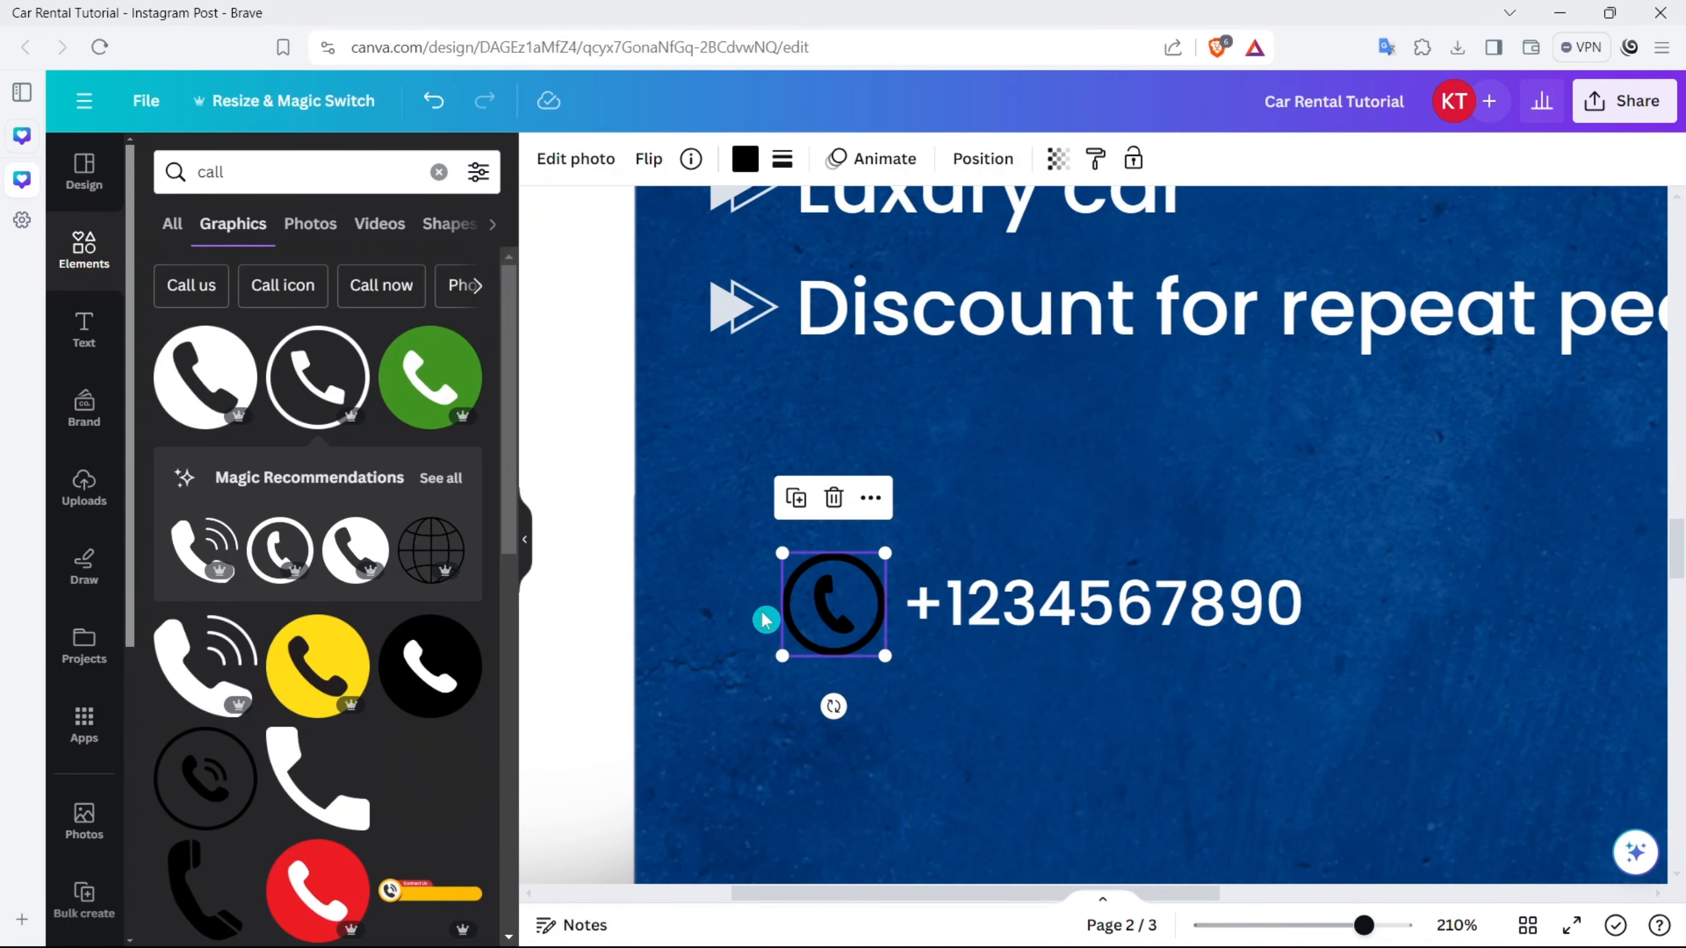
Step: Search the graphics for "web", add the globe with cursor icon, and scale it to the phone icon's size after the phone number
{"action": "left_click", "coordinate": [202, 181]}
{"action": "type", "text": "web"}
{"action": "key", "text": "Return"}
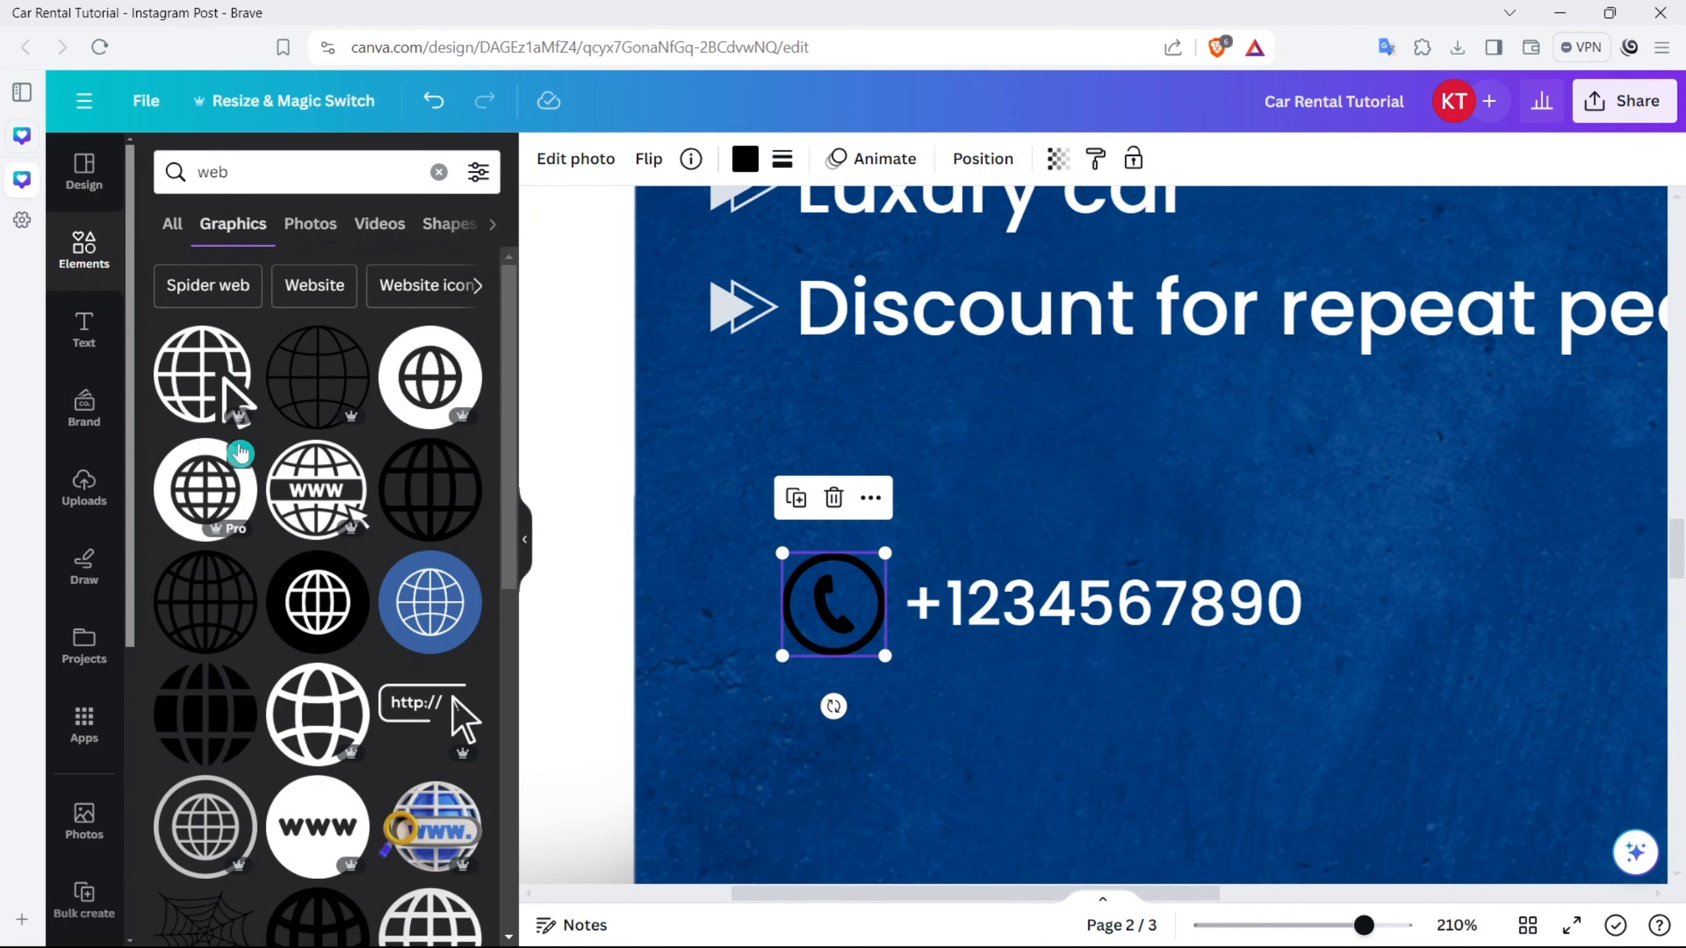
{"action": "left_click", "coordinate": [202, 387]}
{"action": "scroll", "coordinate": [1260, 465], "scroll_direction": "up", "scroll_amount": 3}
{"action": "left_click_drag", "start_coordinate": [1360, 287], "coordinate": [806, 754]}
{"action": "scroll", "coordinate": [790, 715], "scroll_direction": "down", "scroll_amount": 2}
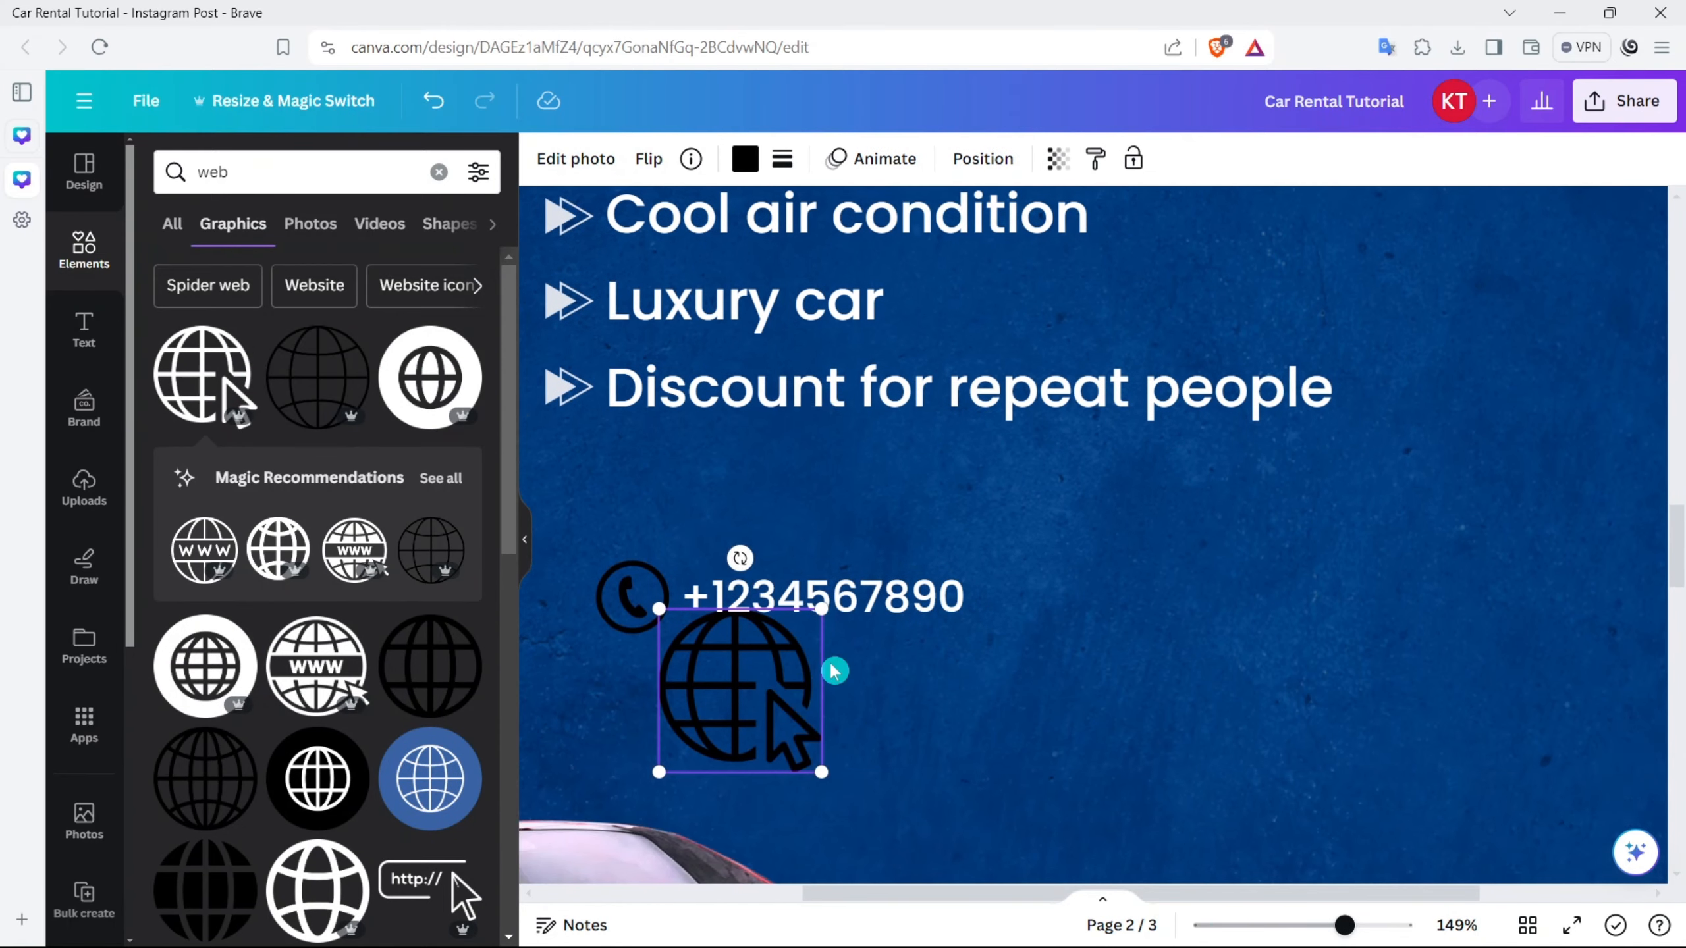
{"action": "scroll", "coordinate": [862, 698], "scroll_direction": "left", "scroll_amount": 3}
{"action": "left_click_drag", "start_coordinate": [959, 688], "coordinate": [899, 642]}
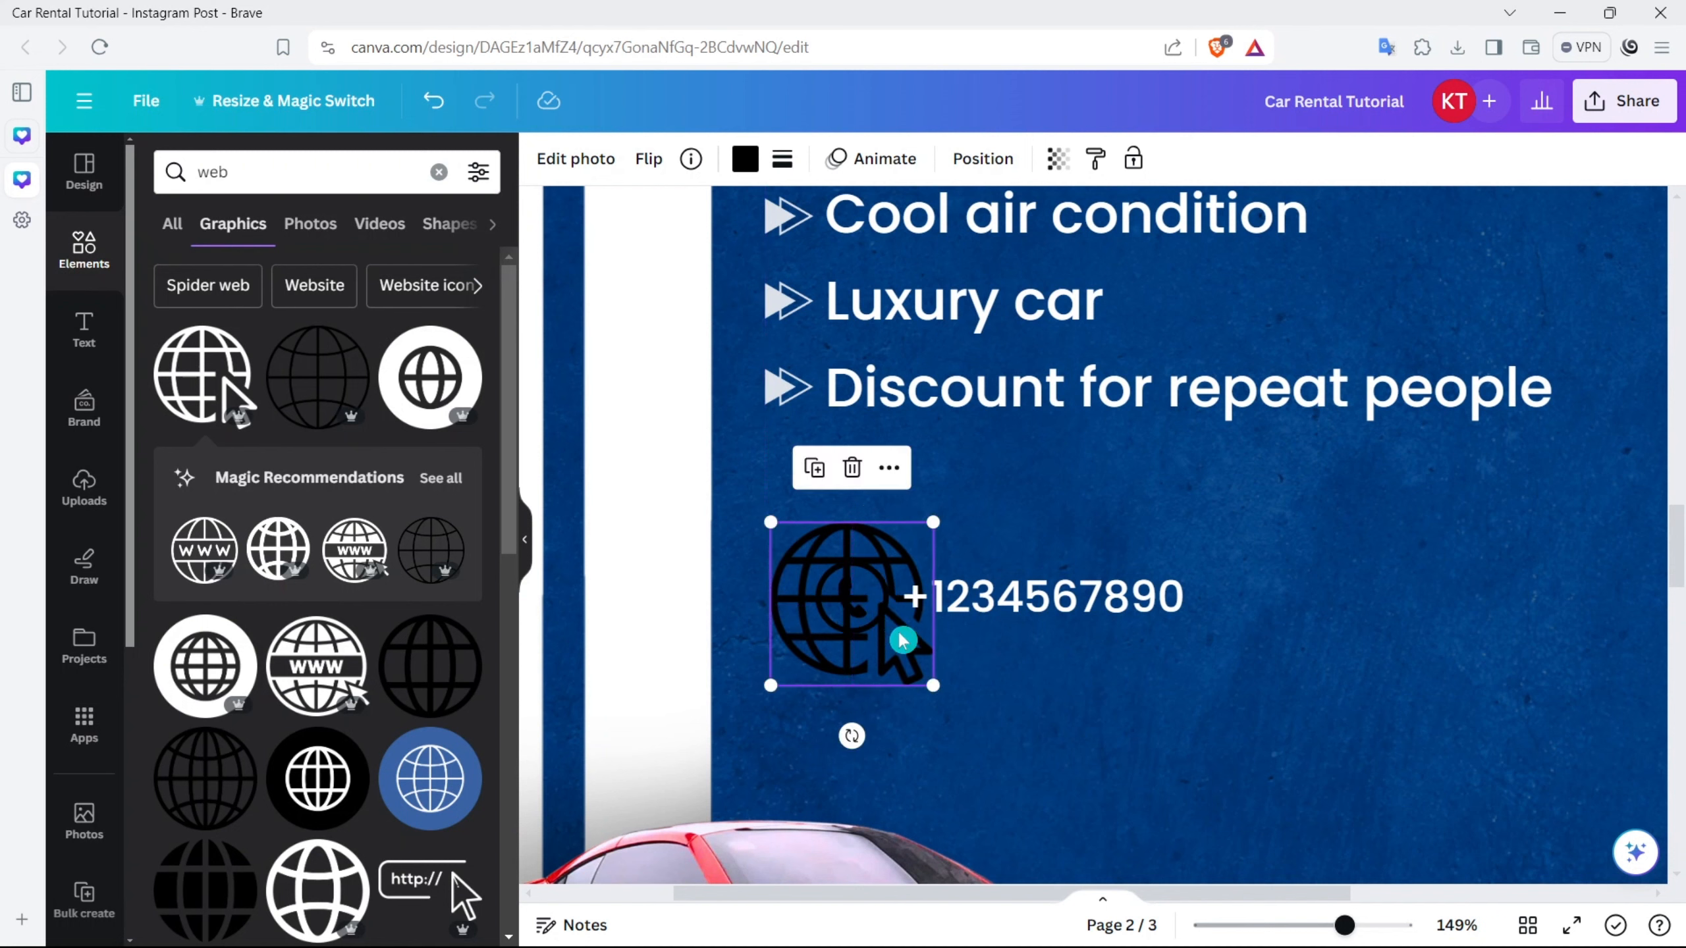
{"action": "left_click_drag", "start_coordinate": [935, 516], "coordinate": [1287, 600]}
Step: Recolour the globe and phone icons to the light blue-grey document colour
{"action": "left_click", "coordinate": [744, 158]}
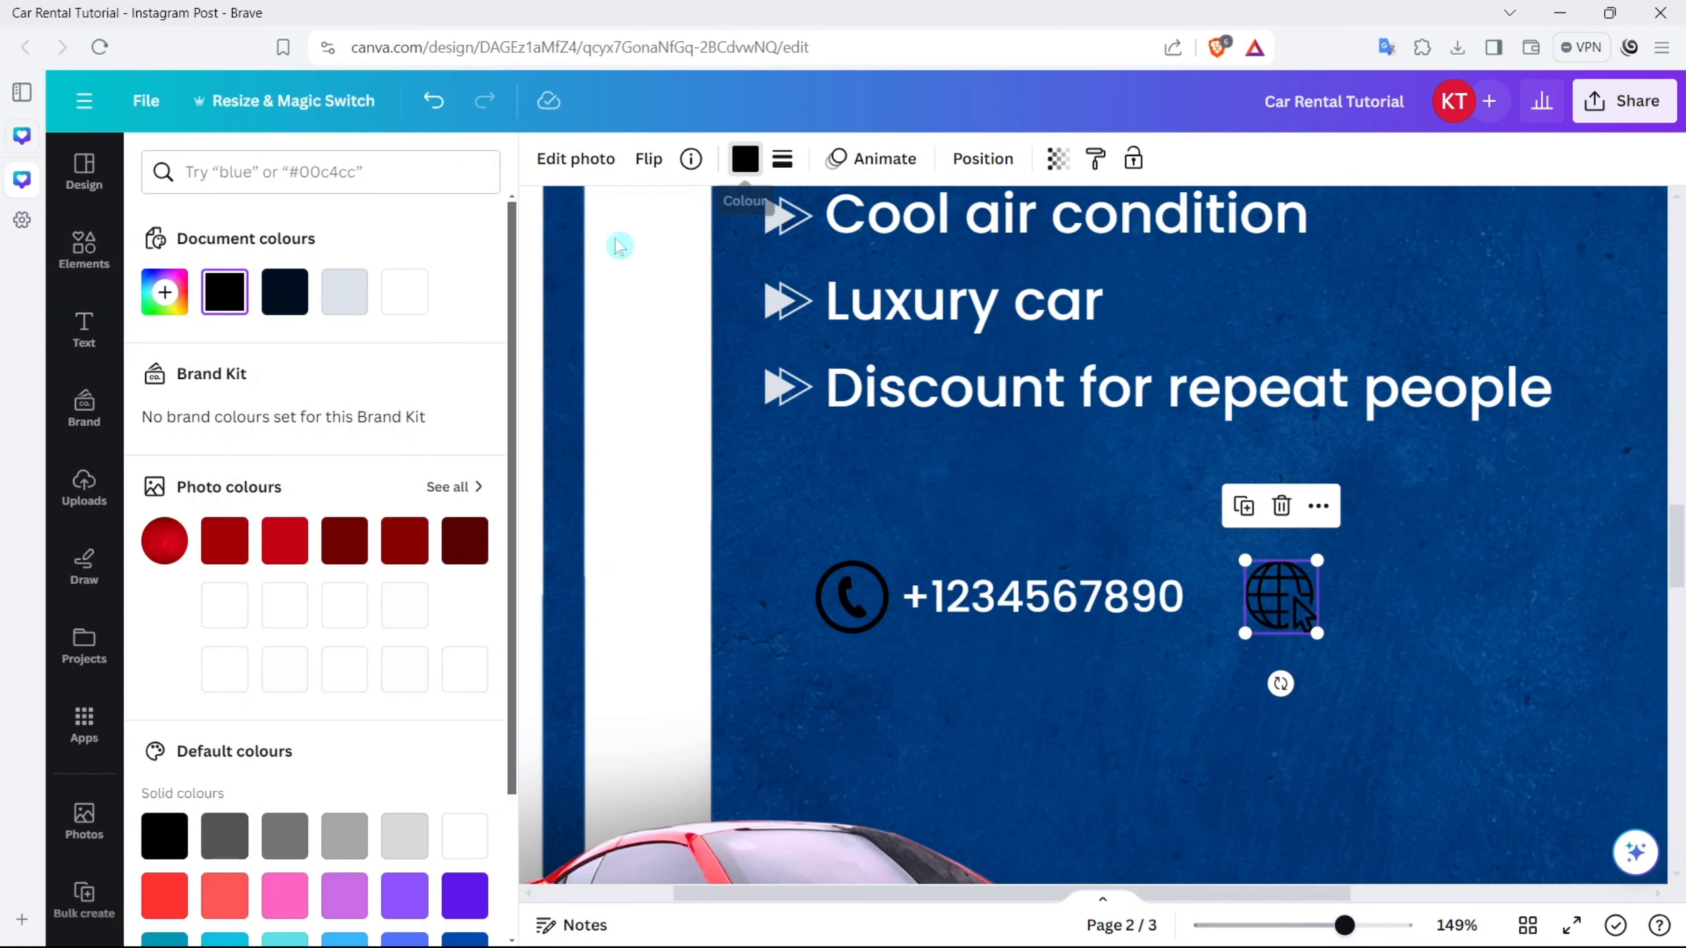
{"action": "left_click", "coordinate": [345, 292]}
{"action": "left_click", "coordinate": [841, 617]}
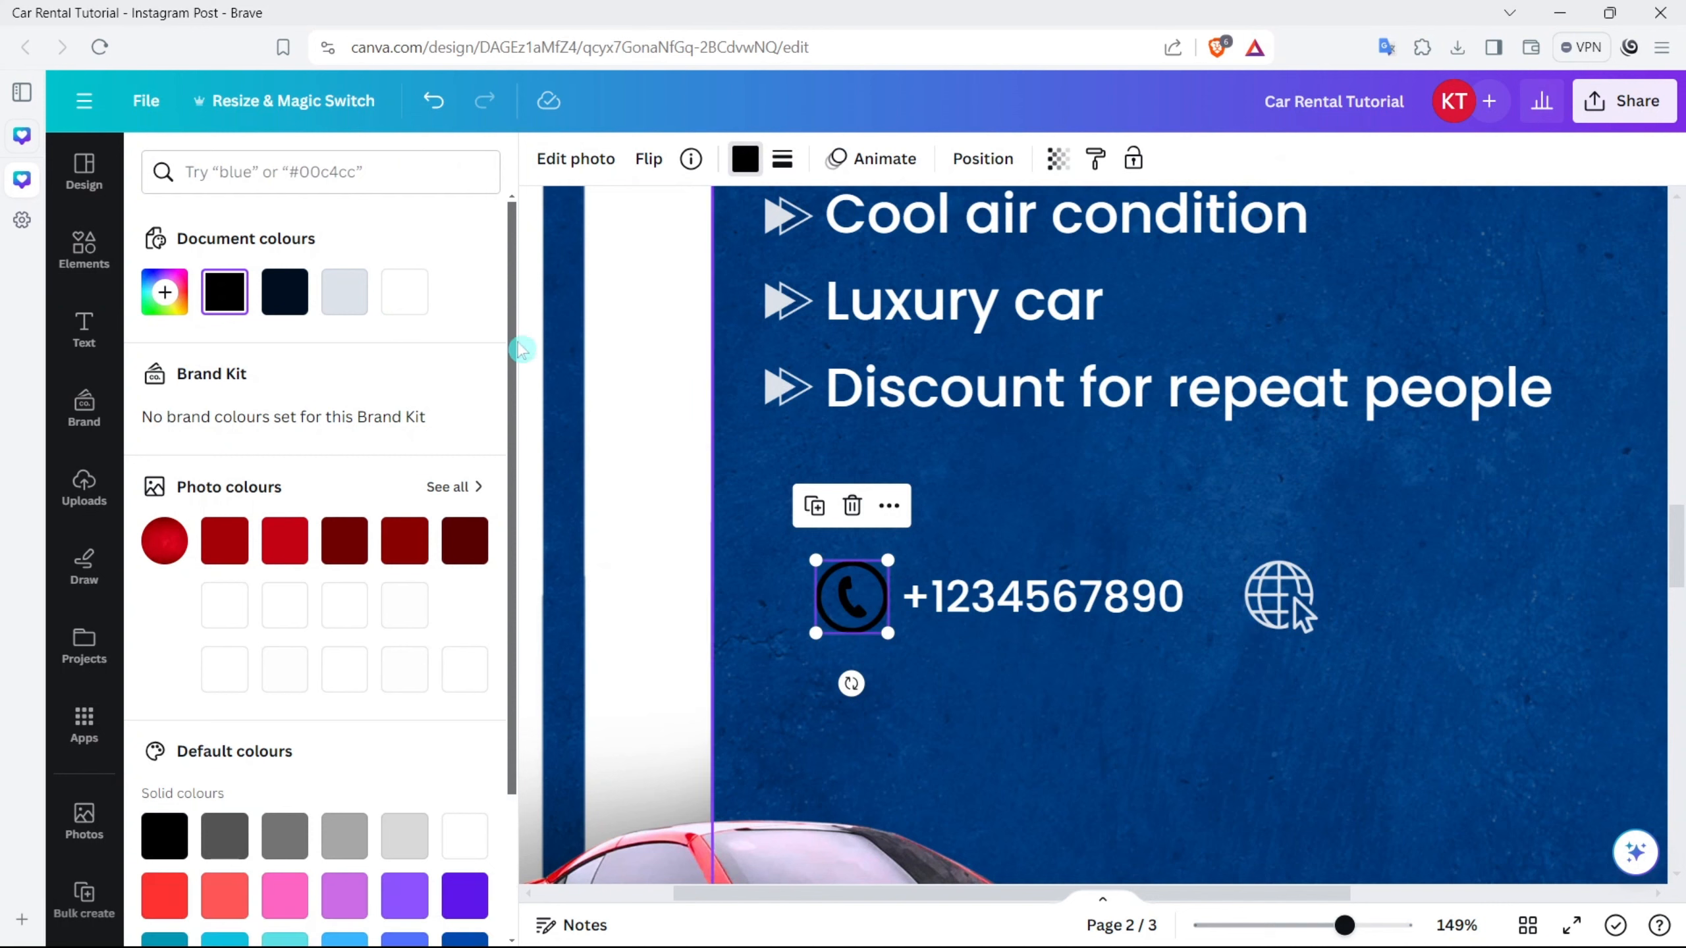
{"action": "left_click", "coordinate": [364, 308]}
{"action": "left_click", "coordinate": [1415, 614]}
{"action": "left_click", "coordinate": [1110, 606]}
{"action": "key", "text": "ctrl+d"}
{"action": "left_click_drag", "start_coordinate": [1084, 617], "coordinate": [1469, 607]}
{"action": "double_click", "coordinate": [1470, 607]}
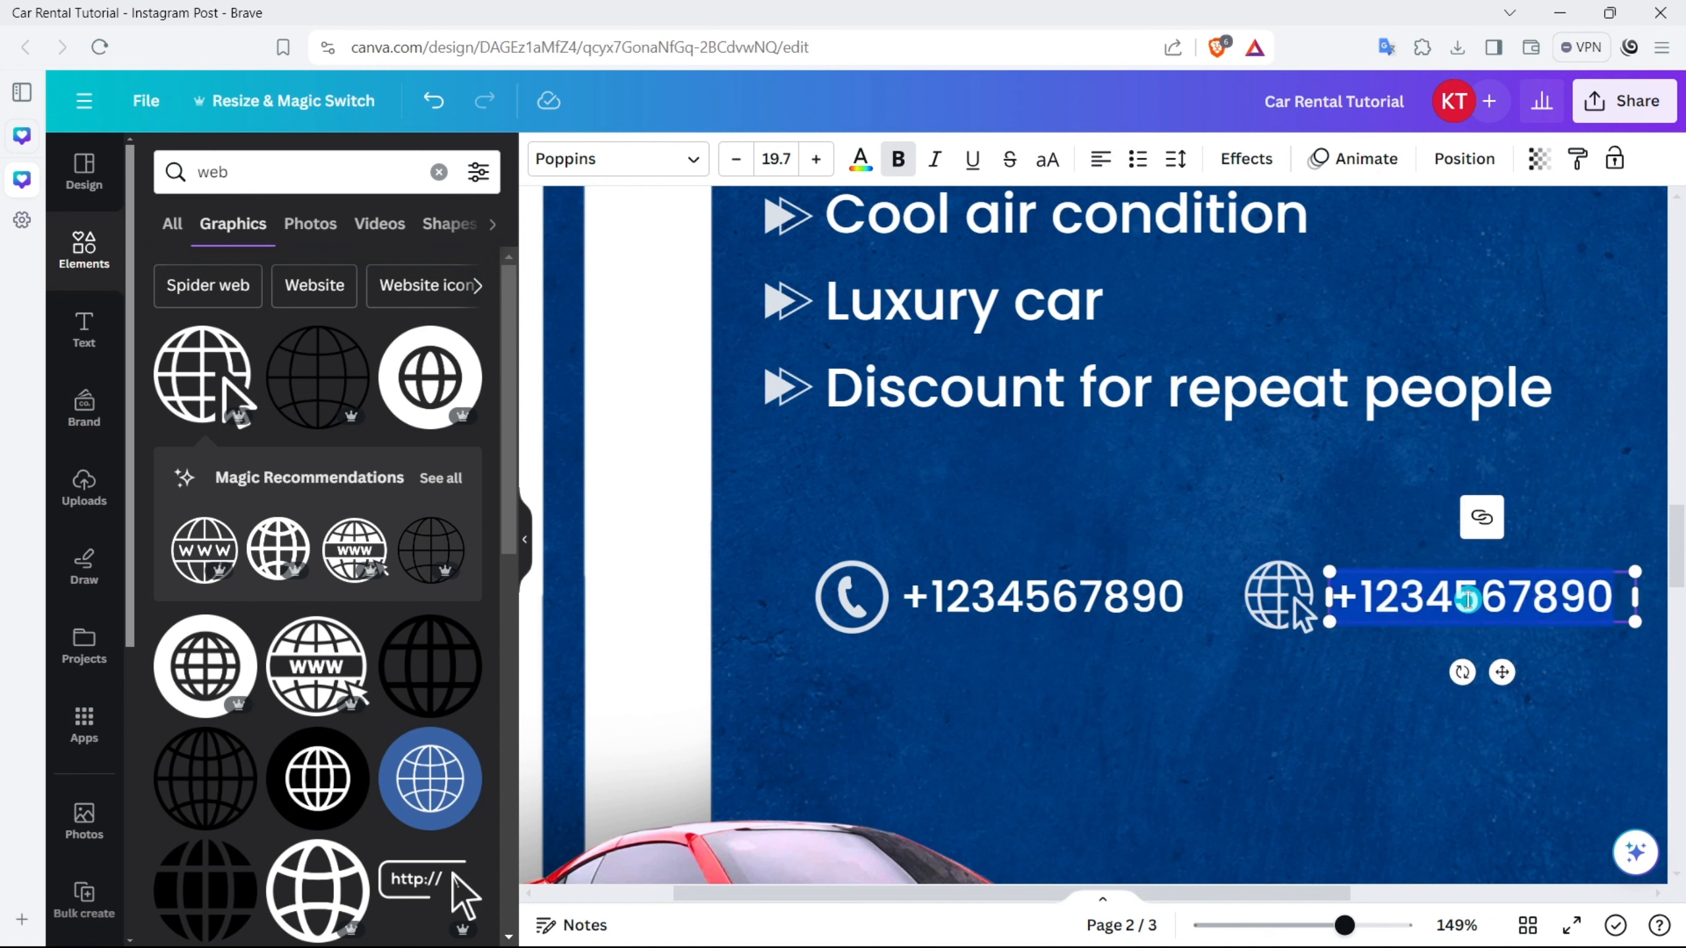
{"action": "type", "text": "www.exa"}
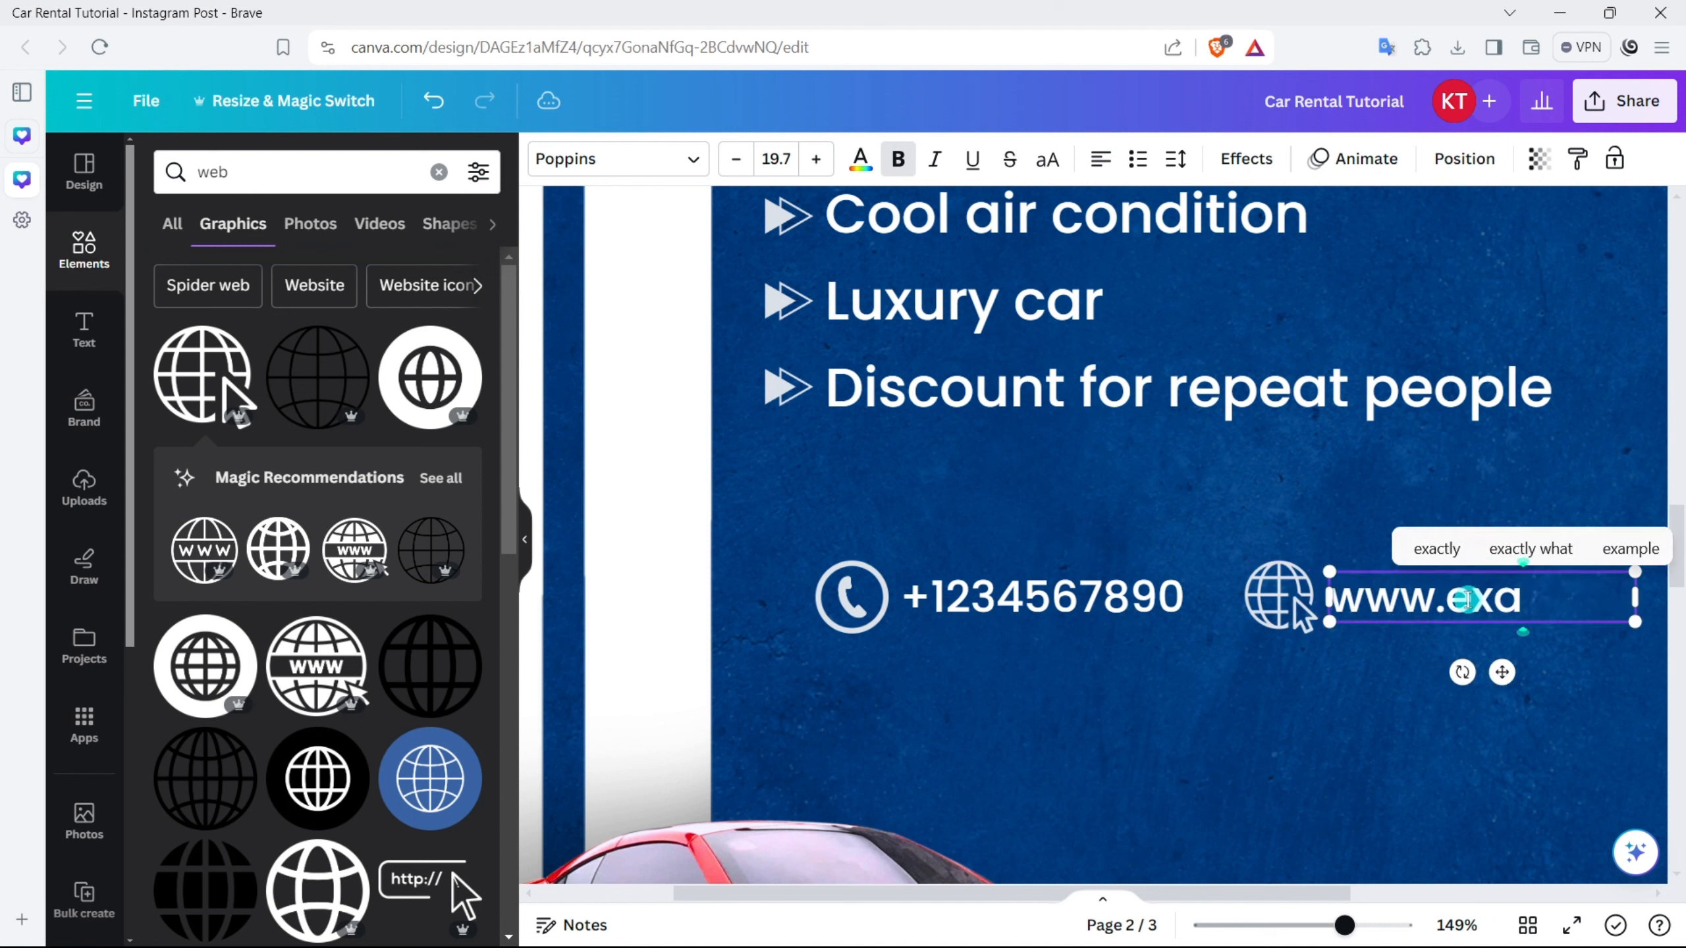
{"action": "type", "text": "mple.com"}
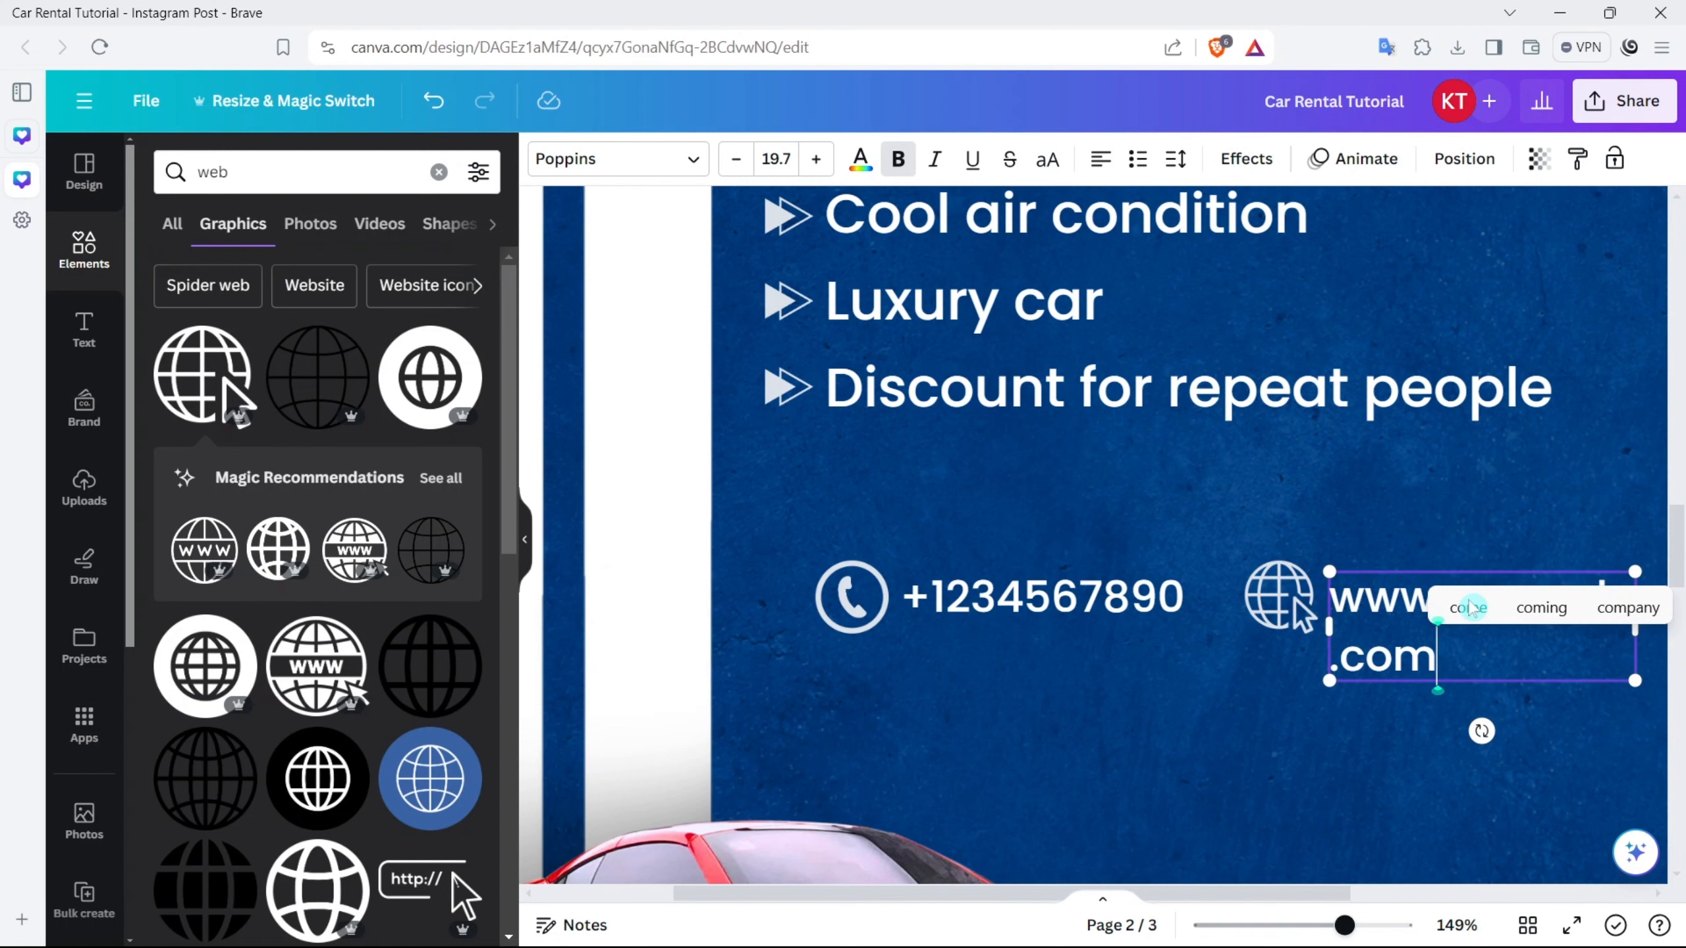
{"action": "left_click", "coordinate": [1428, 727]}
{"action": "scroll", "coordinate": [1426, 725], "scroll_direction": "right", "scroll_amount": 2}
{"action": "left_click", "coordinate": [1366, 663]}
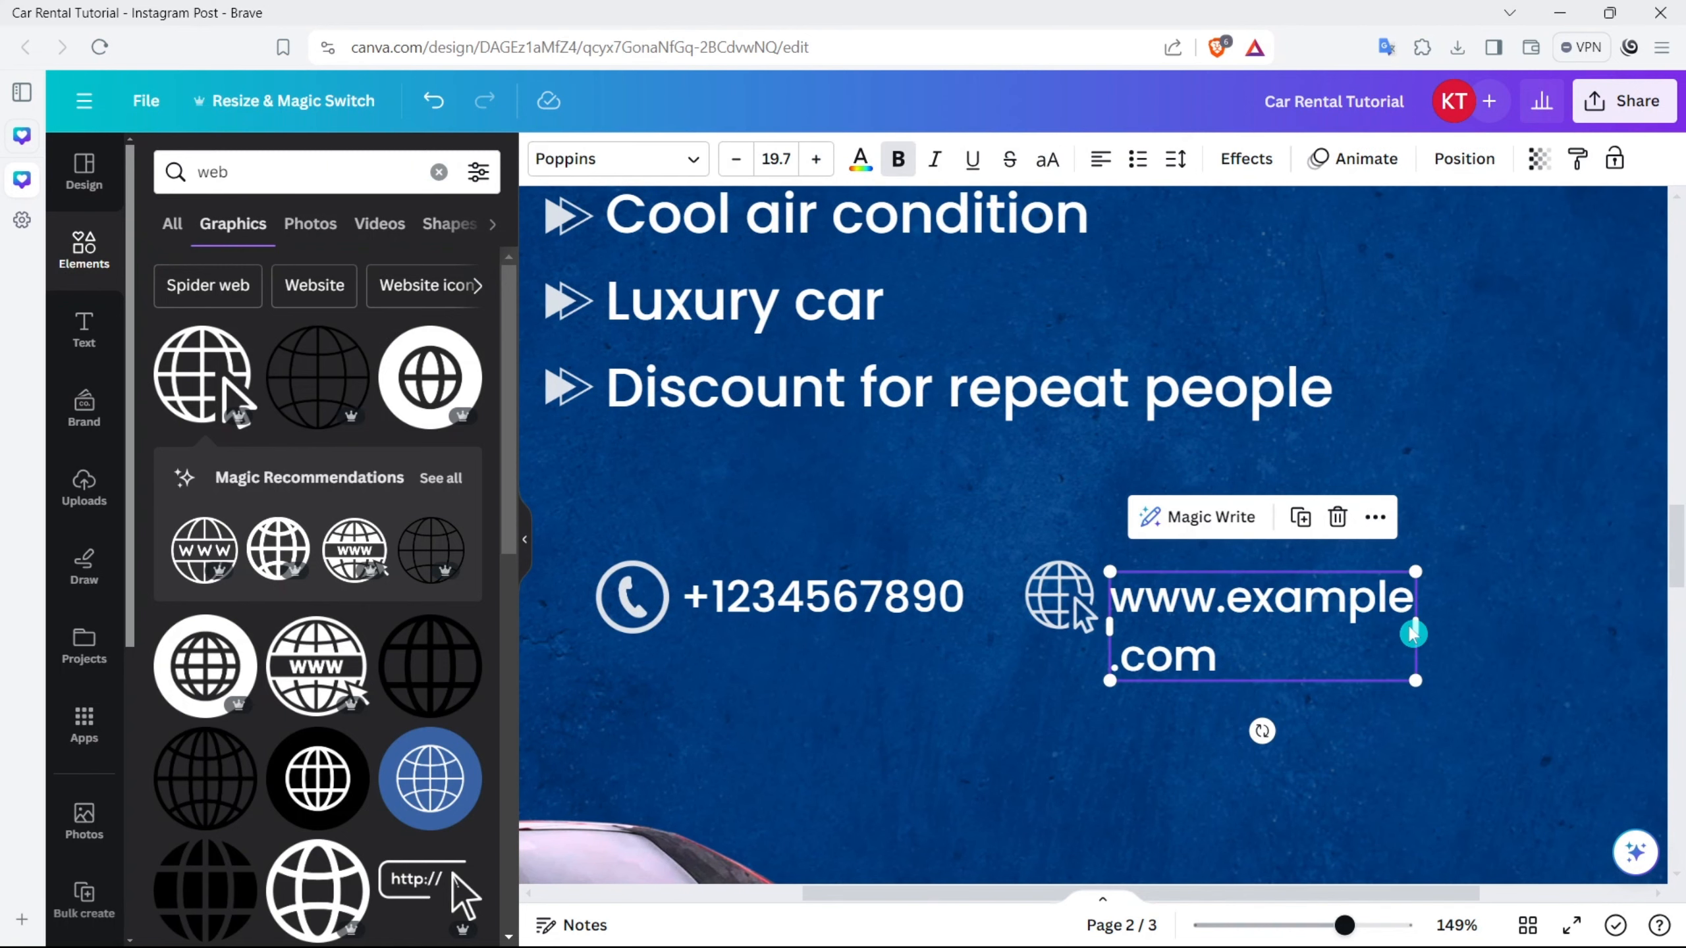
{"action": "left_click_drag", "start_coordinate": [1425, 629], "coordinate": [1525, 630]}
Step: Group the globe icon with the website text, and the phone icon with the phone number
{"action": "left_click", "coordinate": [1064, 606]}
{"action": "left_click", "coordinate": [1147, 609], "text": "shift"}
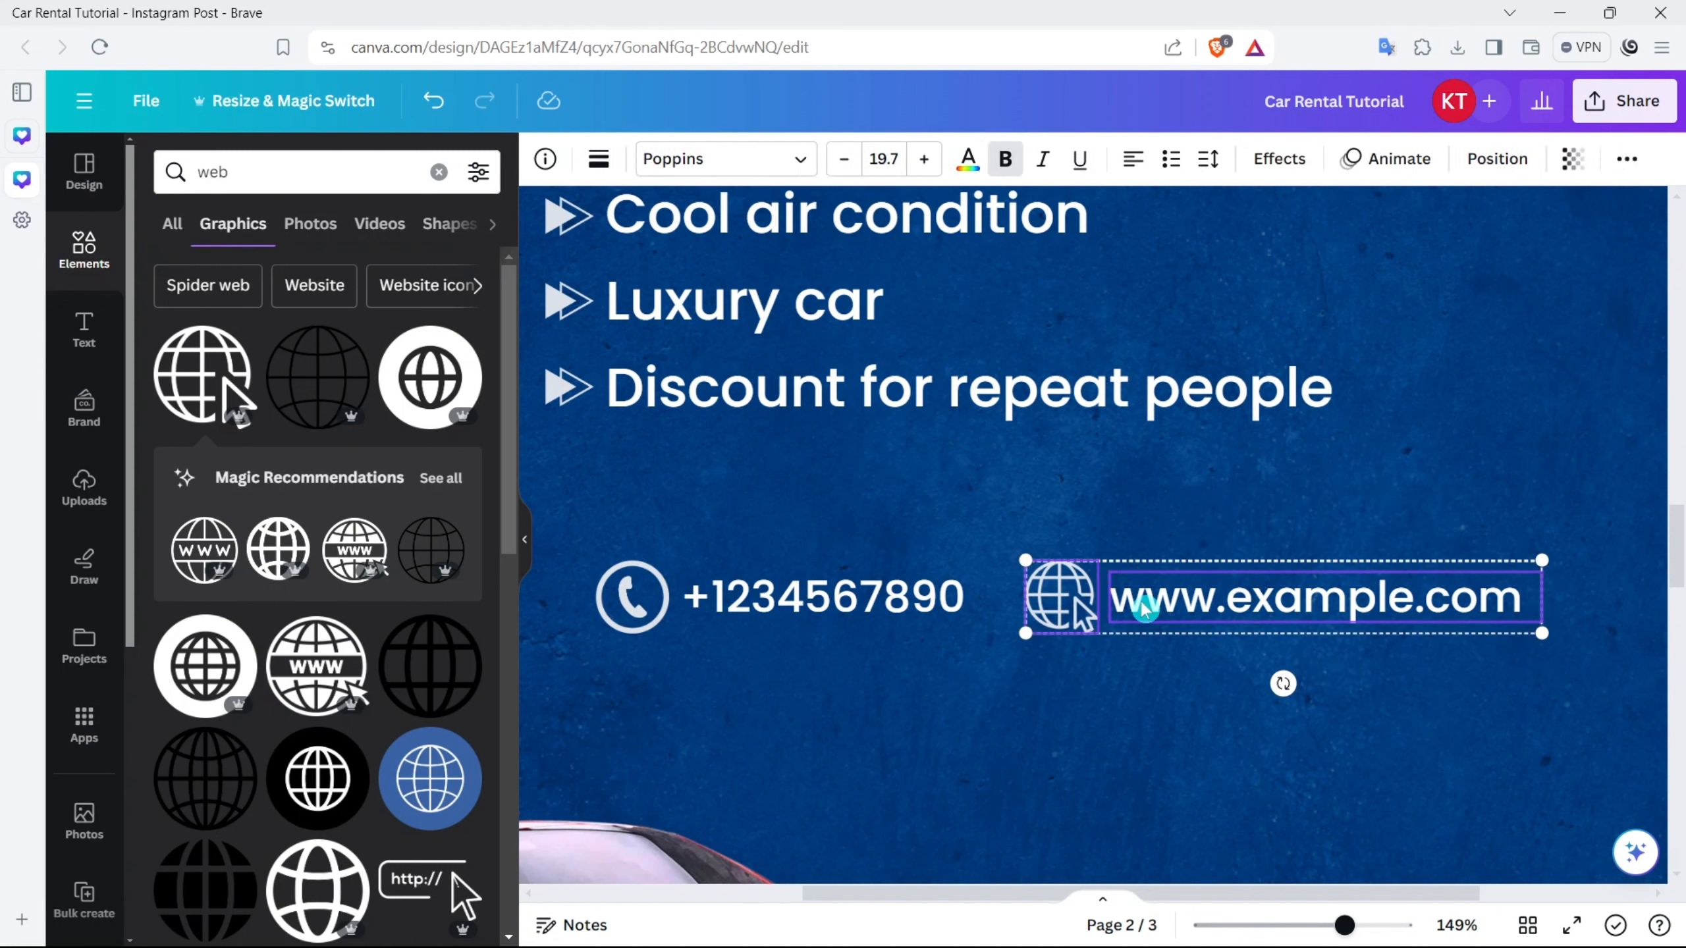
{"action": "left_click", "coordinate": [824, 602]}
{"action": "left_click", "coordinate": [627, 601], "text": "shift"}
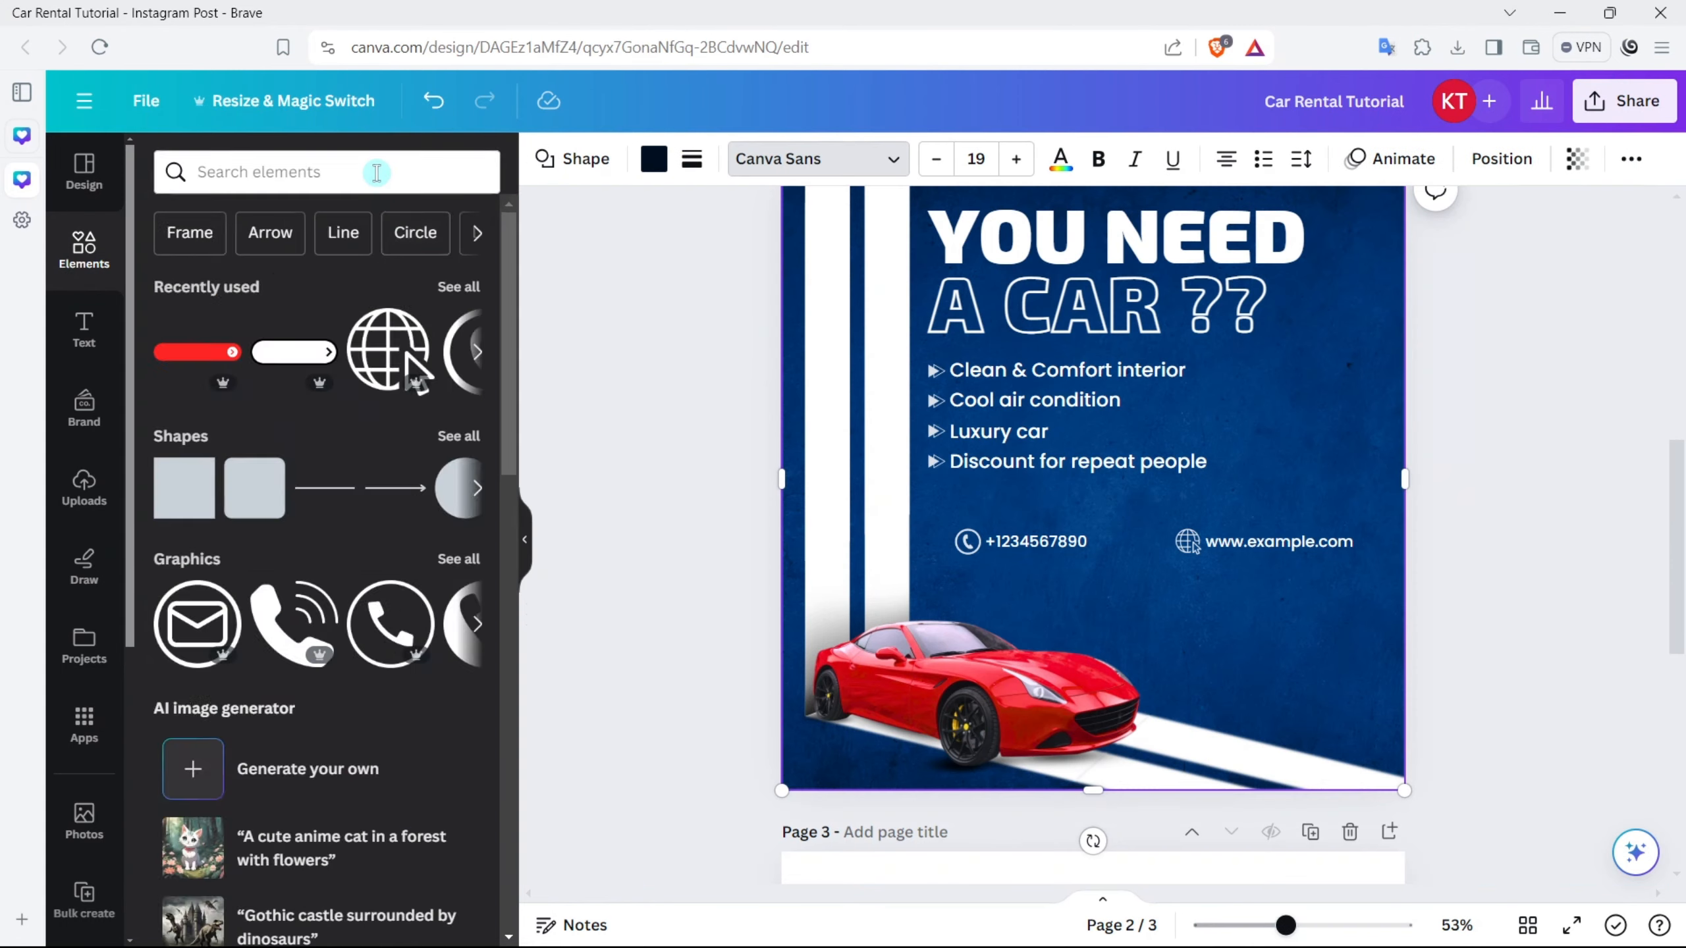
Step: Search the elements for "button", add the red button with the arrow circle, and place it below the website text
{"action": "left_click", "coordinate": [375, 173]}
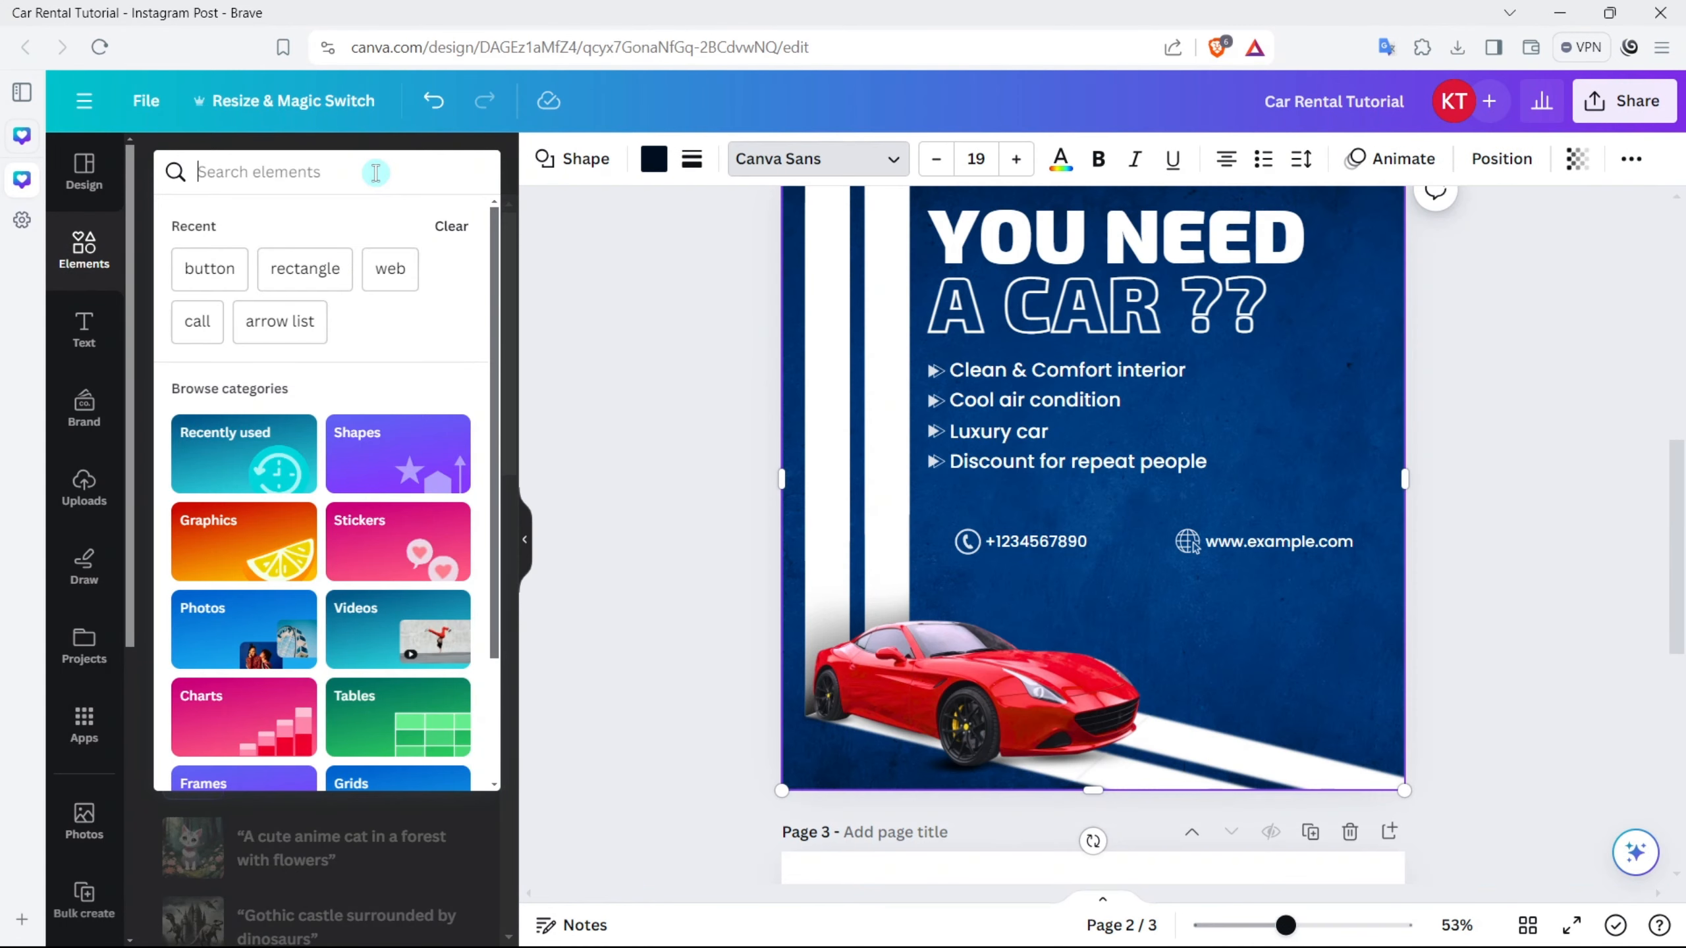
{"action": "left_click", "coordinate": [249, 269]}
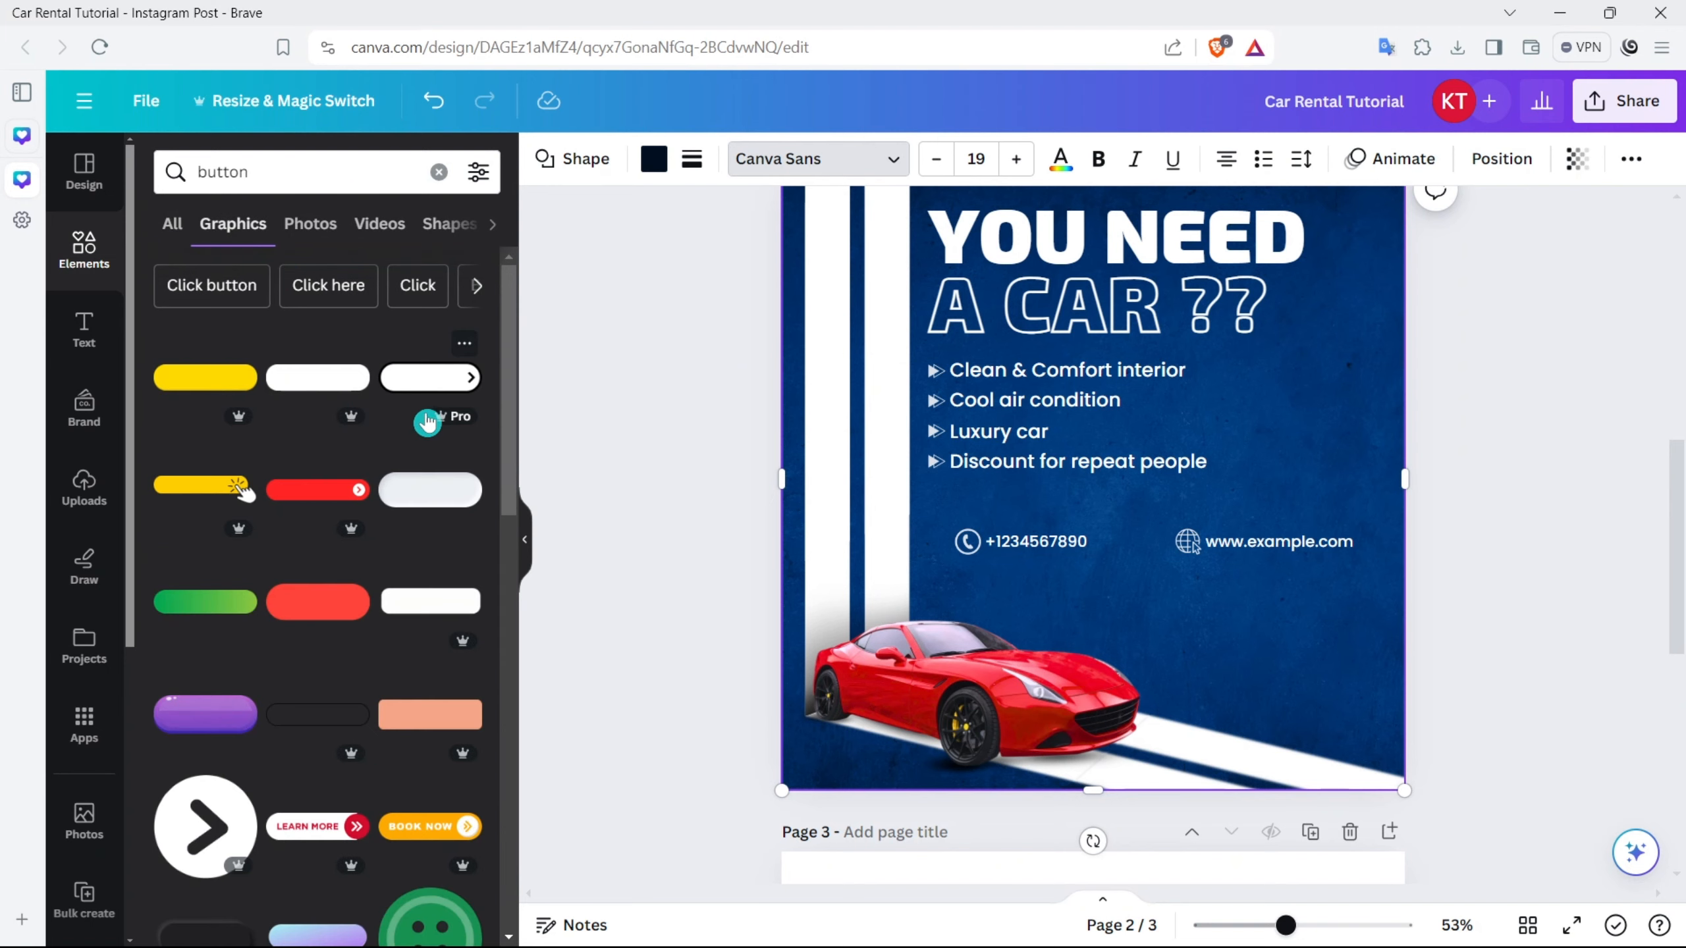
{"action": "left_click", "coordinate": [330, 507]}
{"action": "left_click_drag", "start_coordinate": [1122, 479], "coordinate": [1282, 630]}
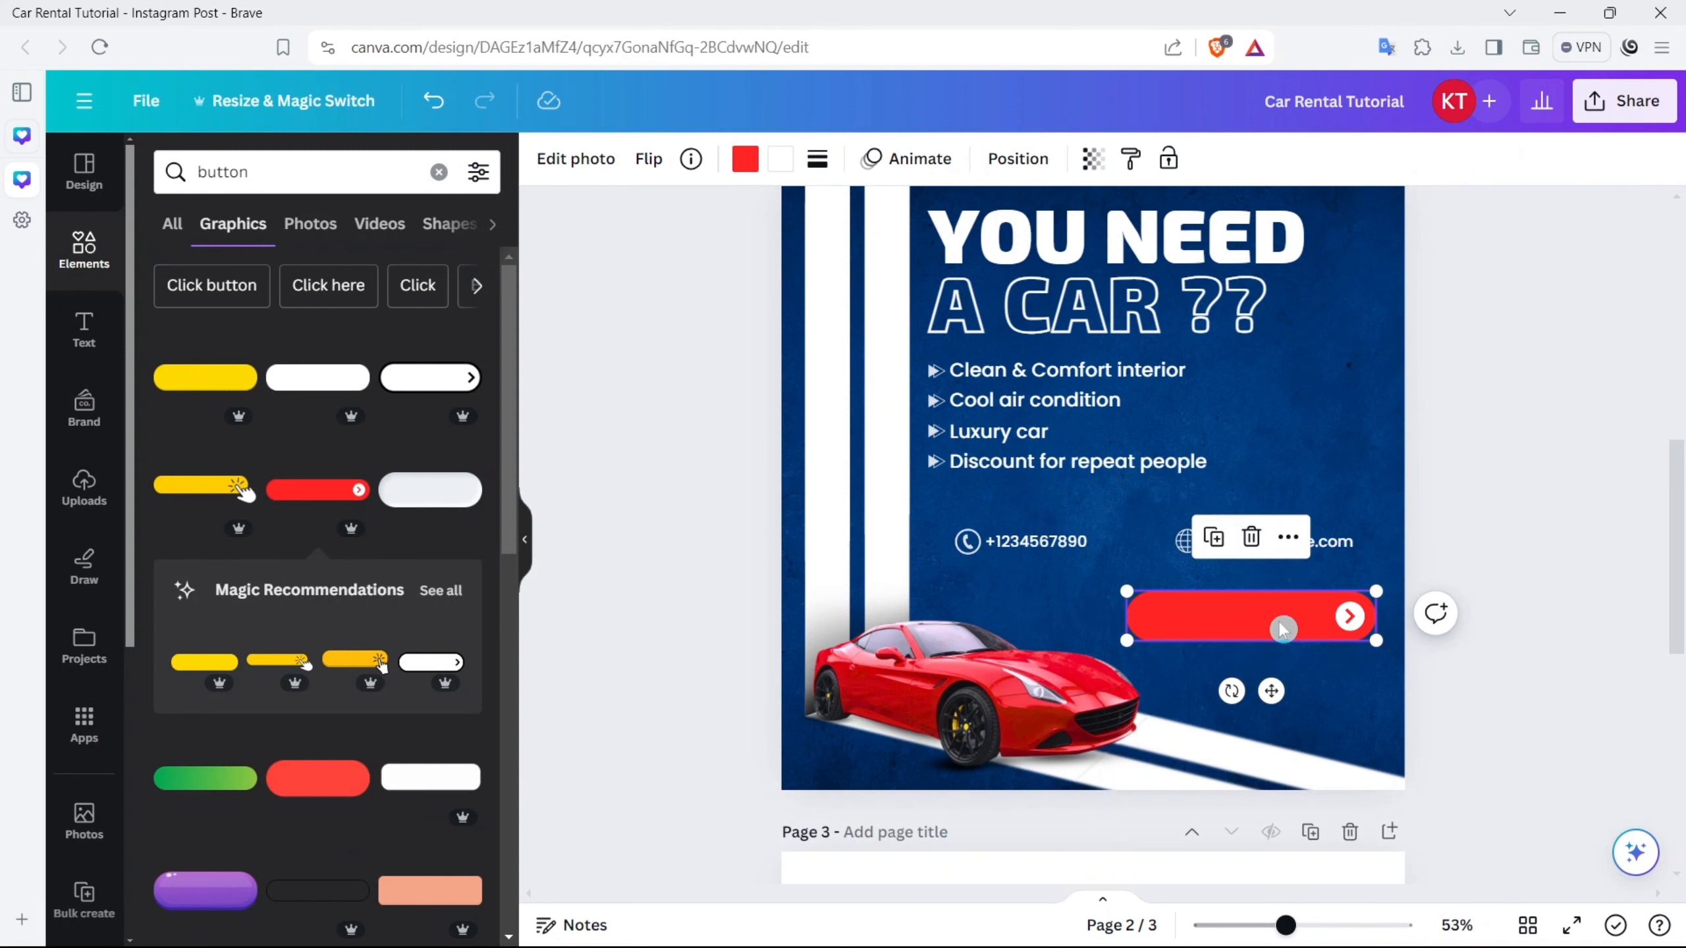
{"action": "left_click_drag", "start_coordinate": [1126, 590], "coordinate": [1134, 592]}
Step: Give the red button a drop shadow with blur amount 30 and intensity 40, and enlarge the button slightly
{"action": "left_click", "coordinate": [575, 166]}
{"action": "scroll", "coordinate": [265, 663], "scroll_direction": "down", "scroll_amount": 5}
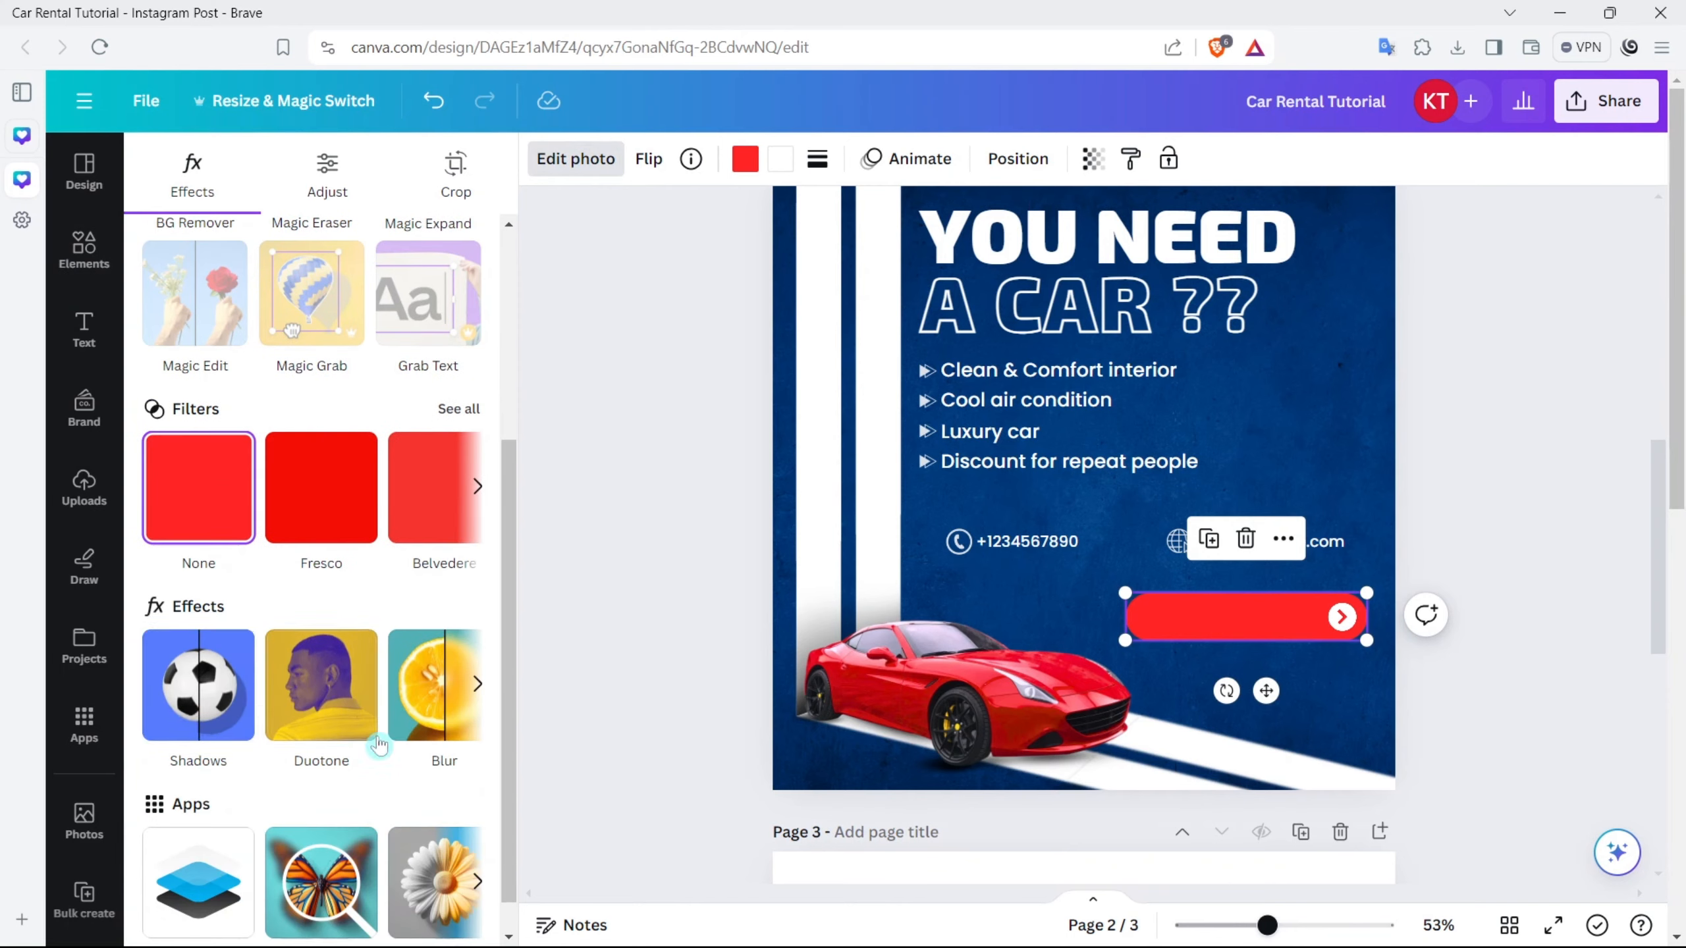
{"action": "left_click", "coordinate": [225, 694]}
{"action": "left_click", "coordinate": [312, 424]}
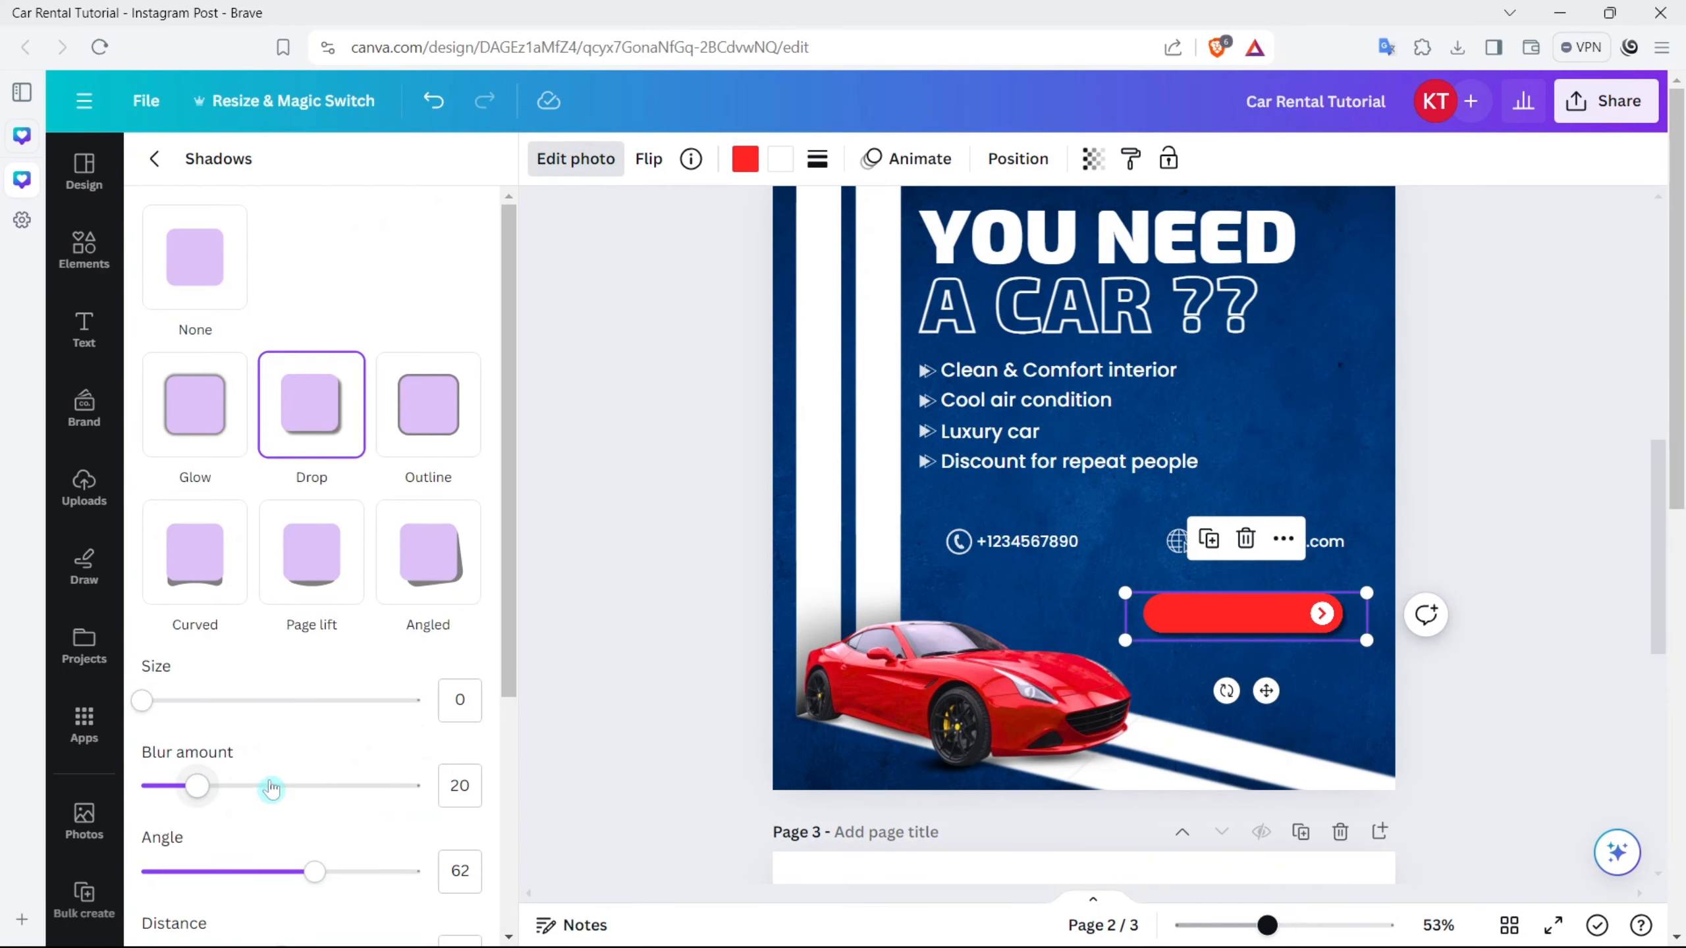
{"action": "left_click_drag", "start_coordinate": [271, 788], "coordinate": [220, 794]}
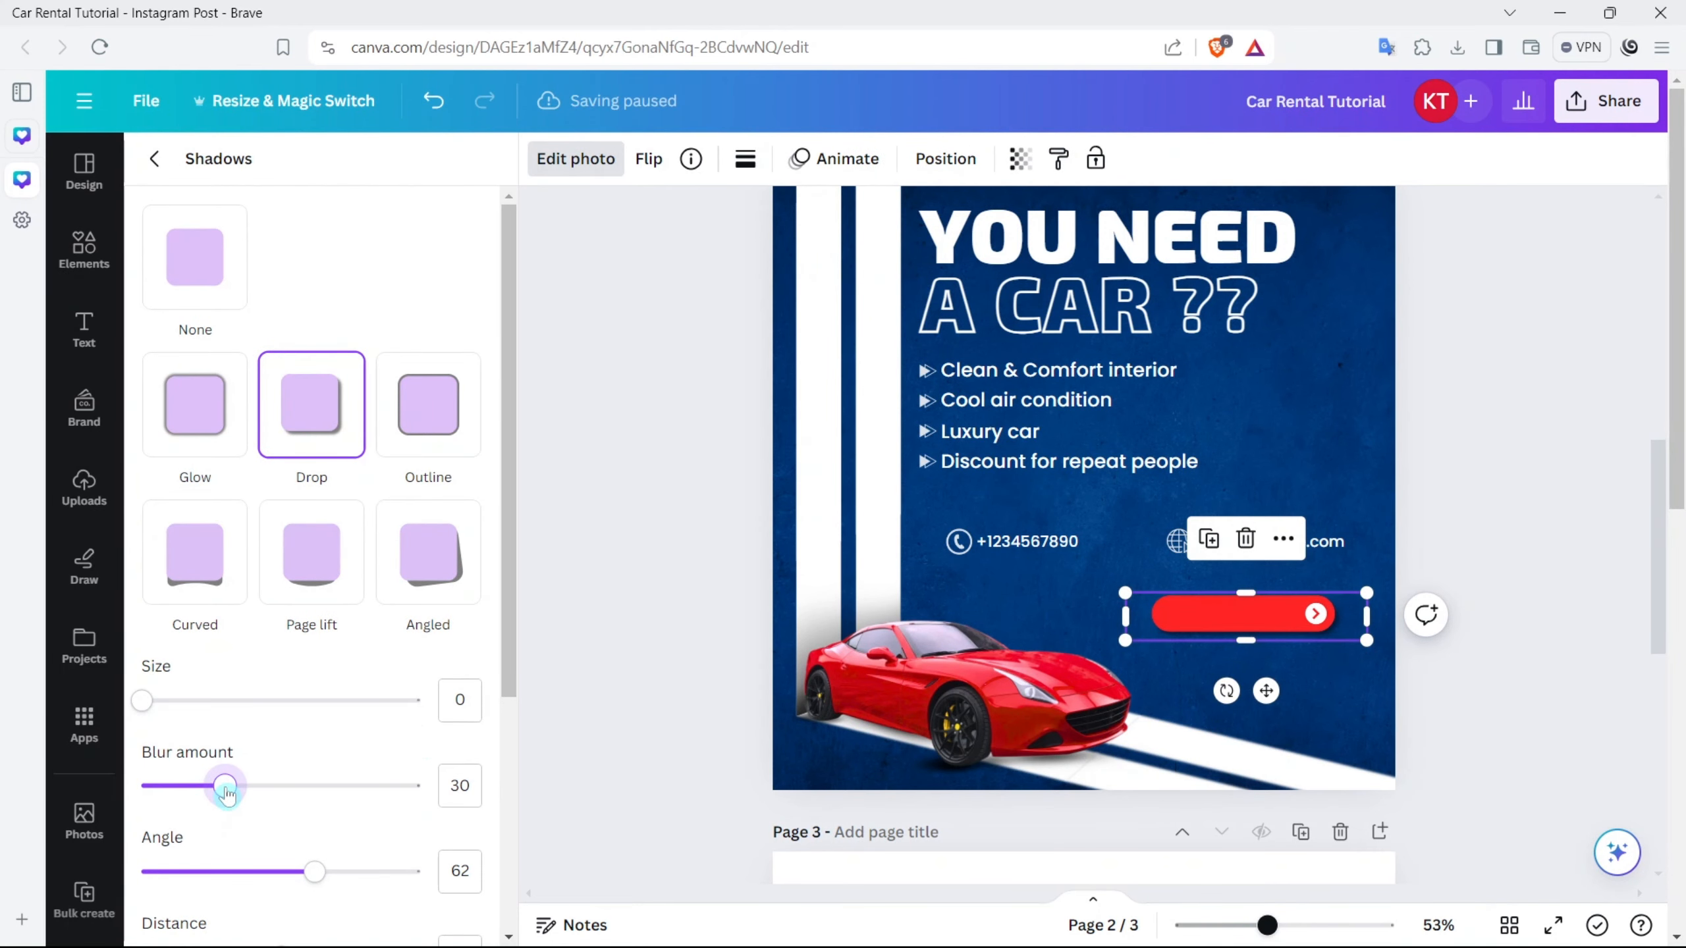
{"action": "scroll", "coordinate": [431, 730], "scroll_direction": "down", "scroll_amount": 5}
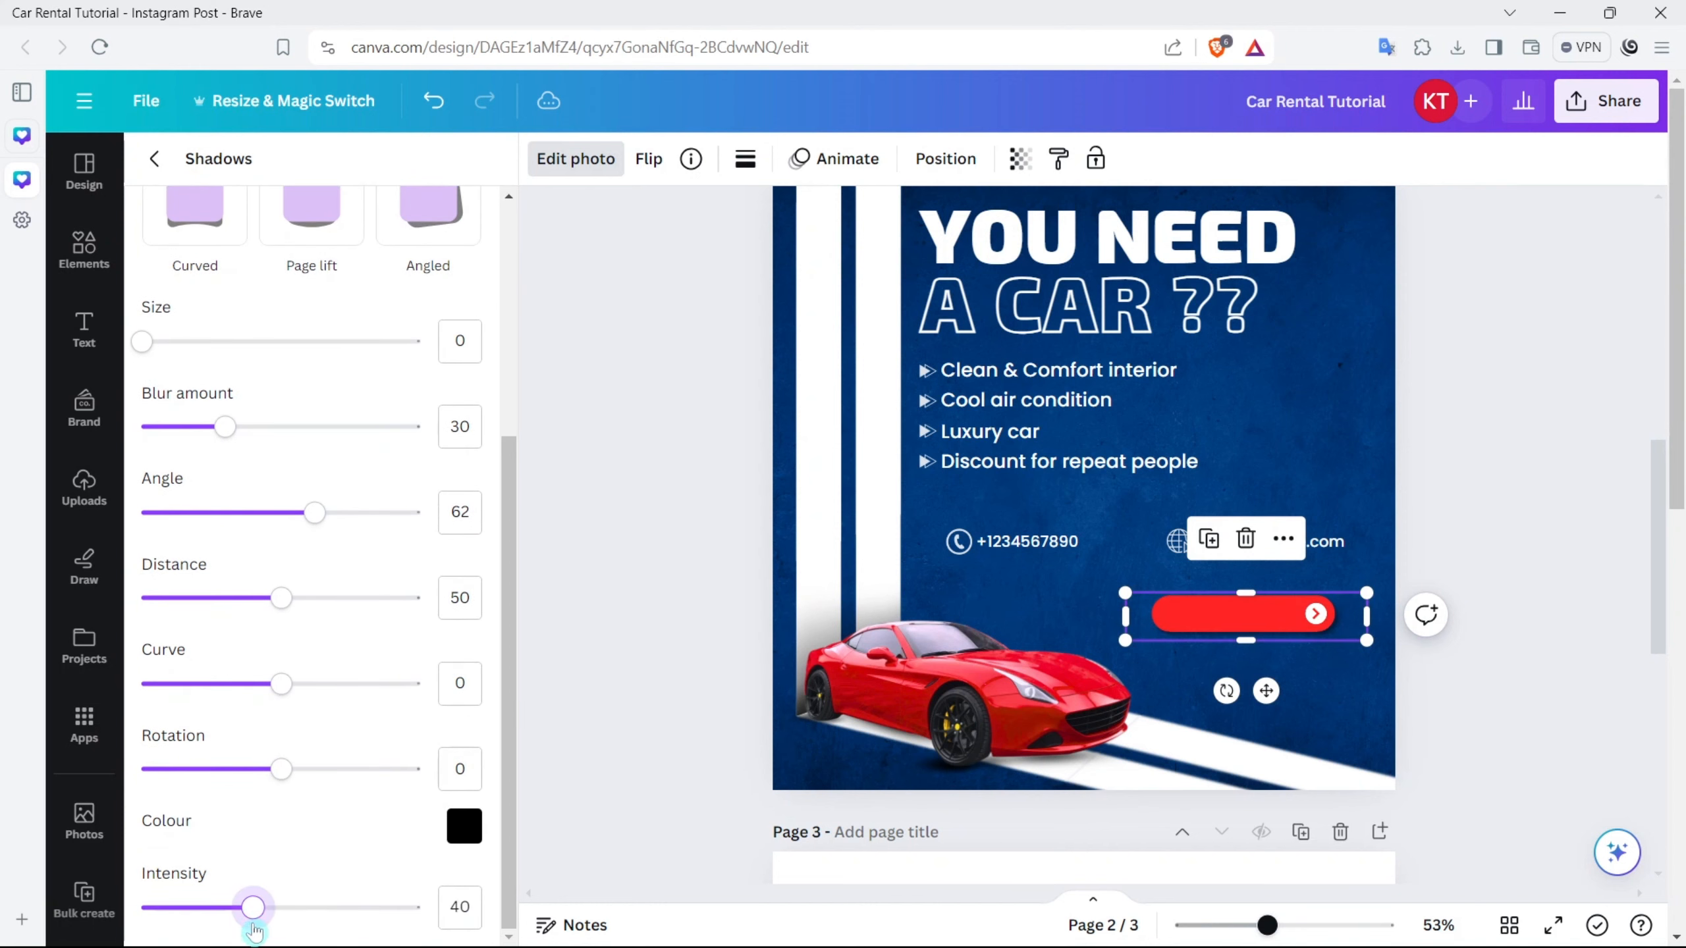
{"action": "left_click_drag", "start_coordinate": [1325, 639], "coordinate": [1365, 609]}
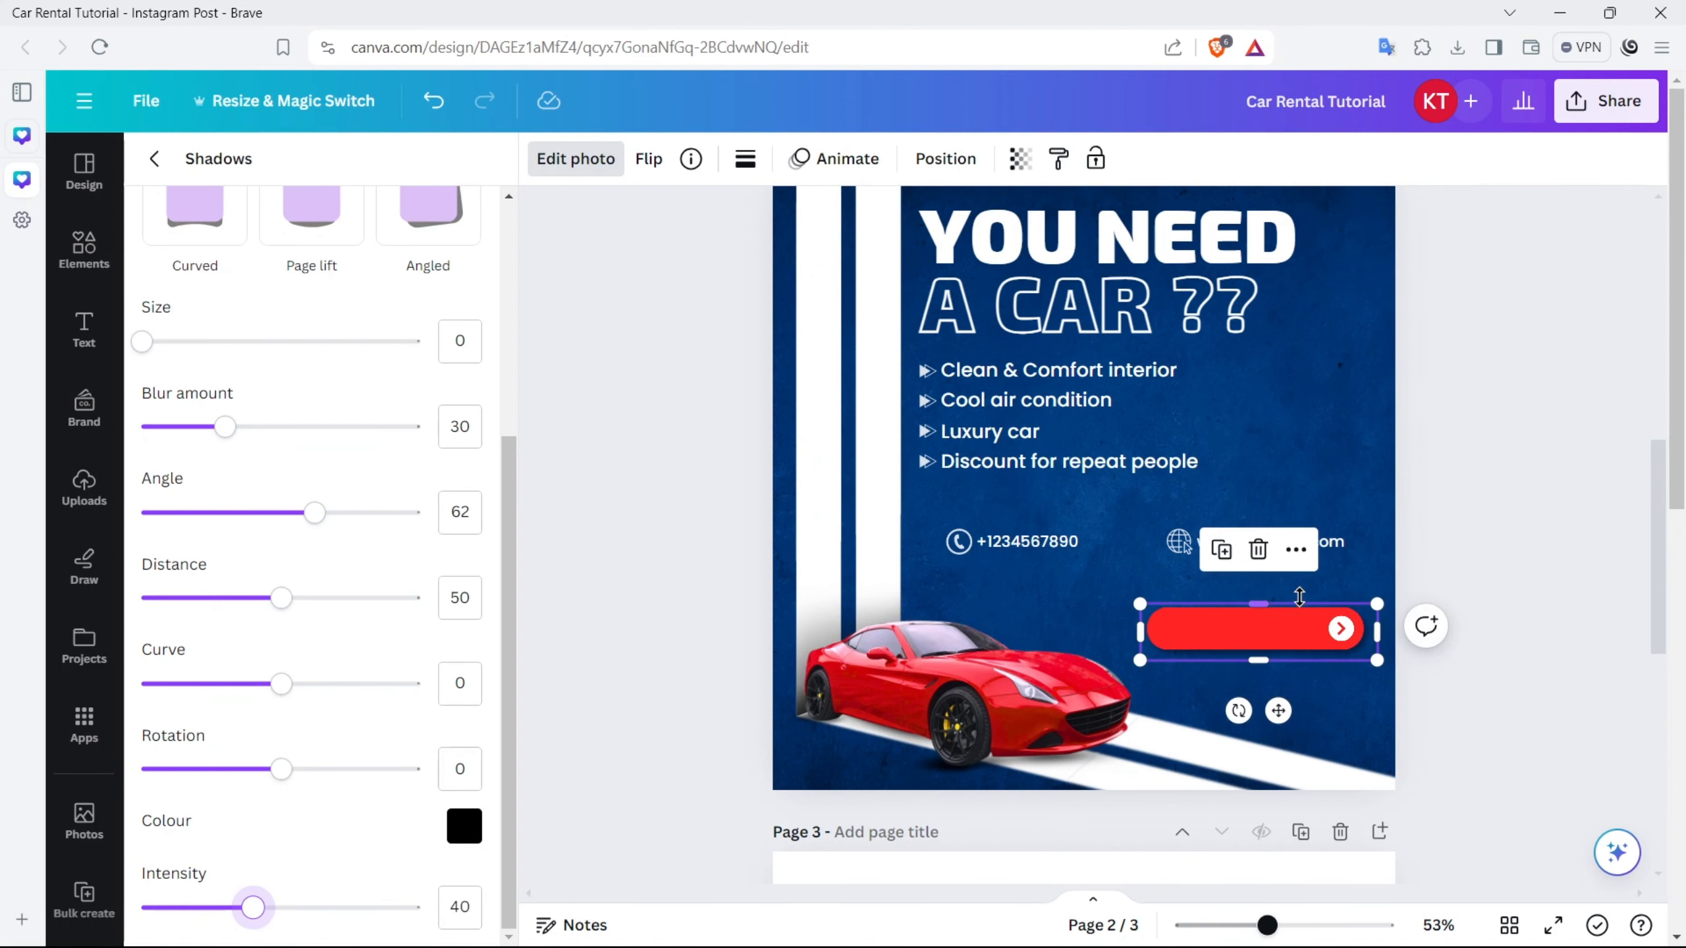
Step: Add a subheading reading "BOOK NOW" and set its font to Exo 2
{"action": "left_click", "coordinate": [81, 331]}
{"action": "left_click", "coordinate": [252, 461]}
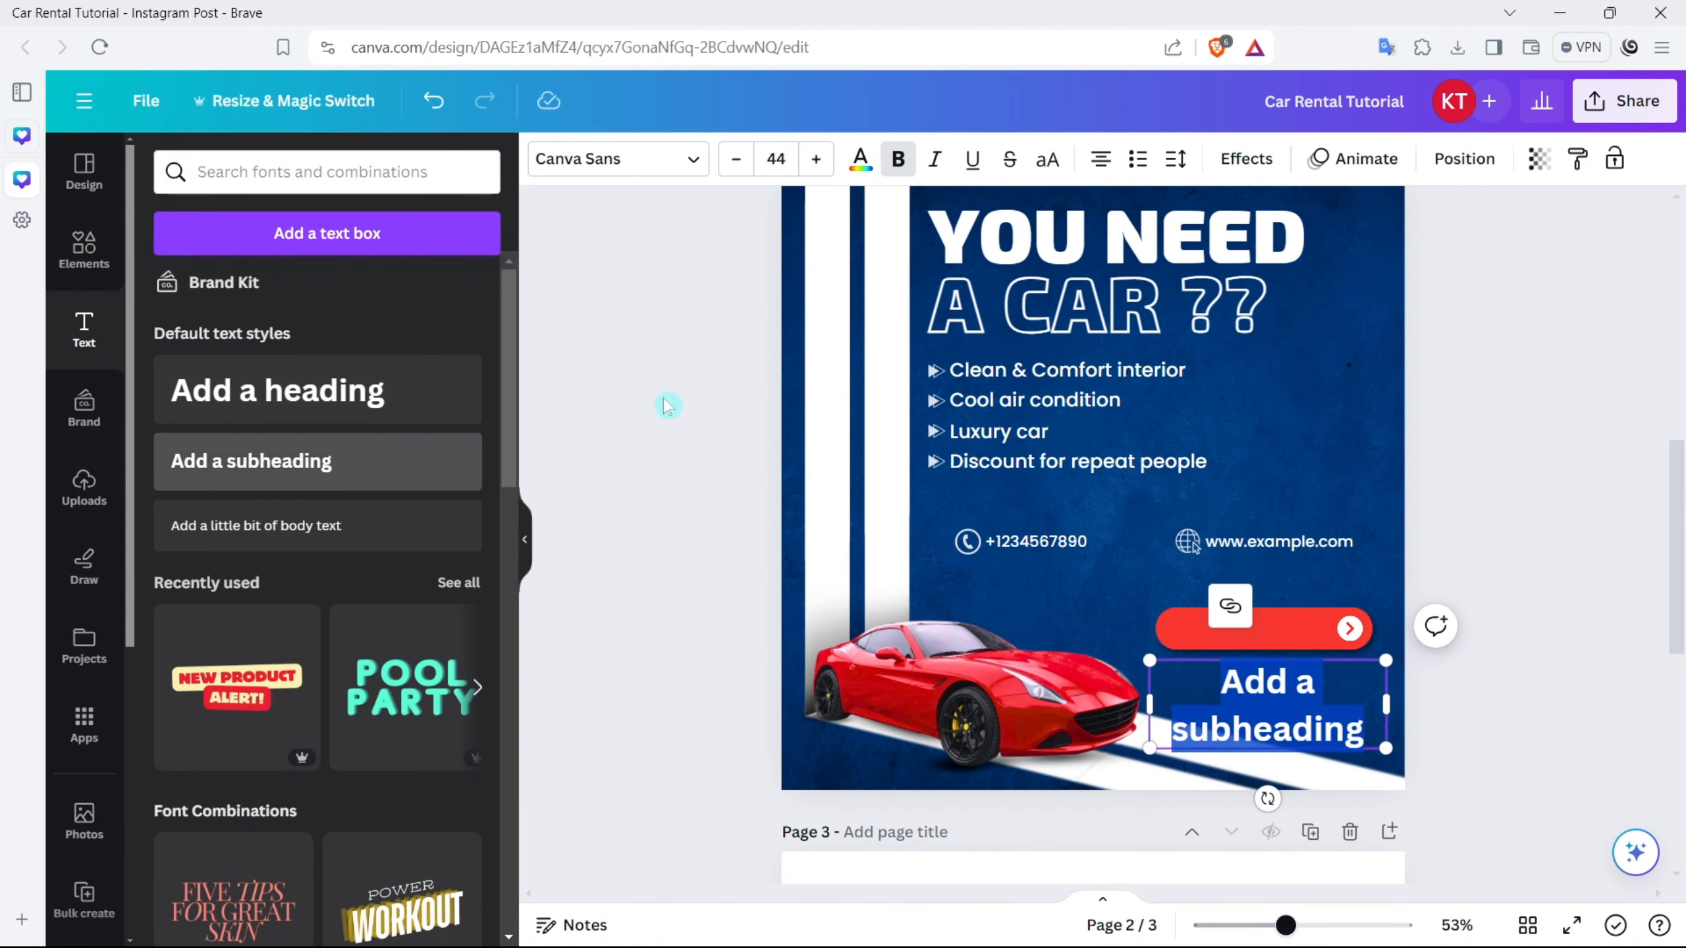
{"action": "type", "text": "BOOK NOW"}
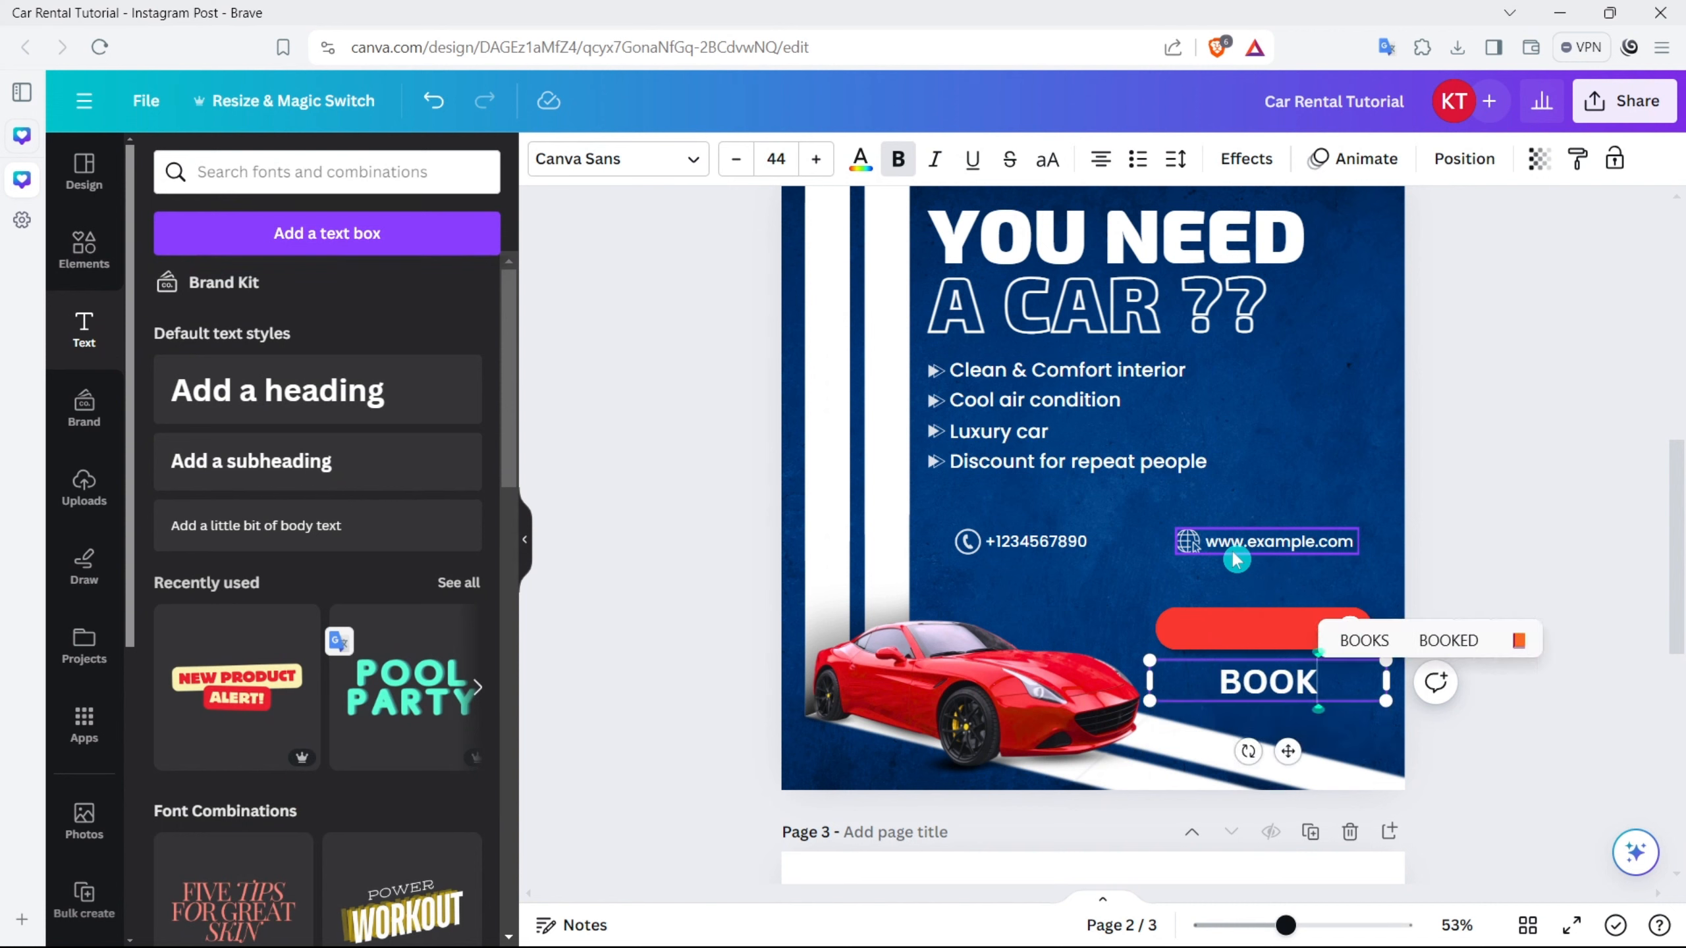
{"action": "left_click", "coordinate": [636, 158]}
{"action": "left_click", "coordinate": [154, 348]}
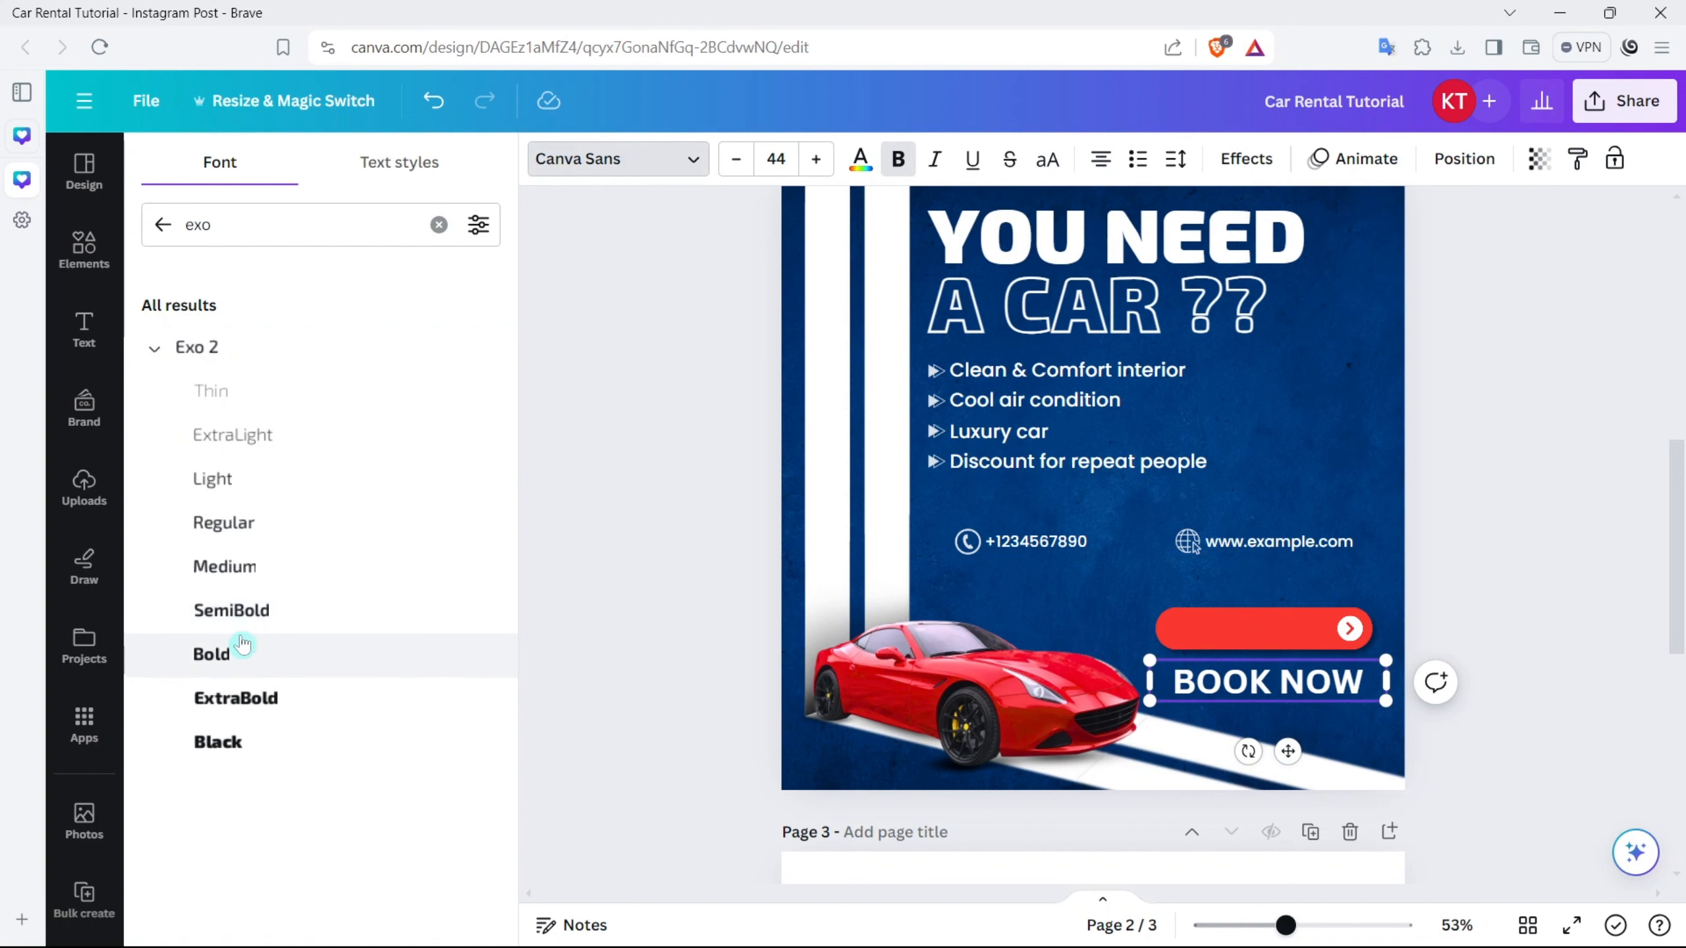
{"action": "left_click", "coordinate": [249, 609]}
Step: Move the BOOK NOW text onto the red button and shrink it to size 35.1 so it fits beside the arrow circle
{"action": "left_click", "coordinate": [1394, 629]}
{"action": "left_click", "coordinate": [1268, 684]}
{"action": "left_click_drag", "start_coordinate": [1267, 684], "coordinate": [1260, 636]}
{"action": "scroll", "coordinate": [1287, 638], "scroll_direction": "up", "scroll_amount": 3}
{"action": "left_click_drag", "start_coordinate": [1143, 592], "coordinate": [1173, 598]}
{"action": "left_click_drag", "start_coordinate": [1337, 633], "coordinate": [1337, 630]}
{"action": "scroll", "coordinate": [1305, 752], "scroll_direction": "up", "scroll_amount": 5}
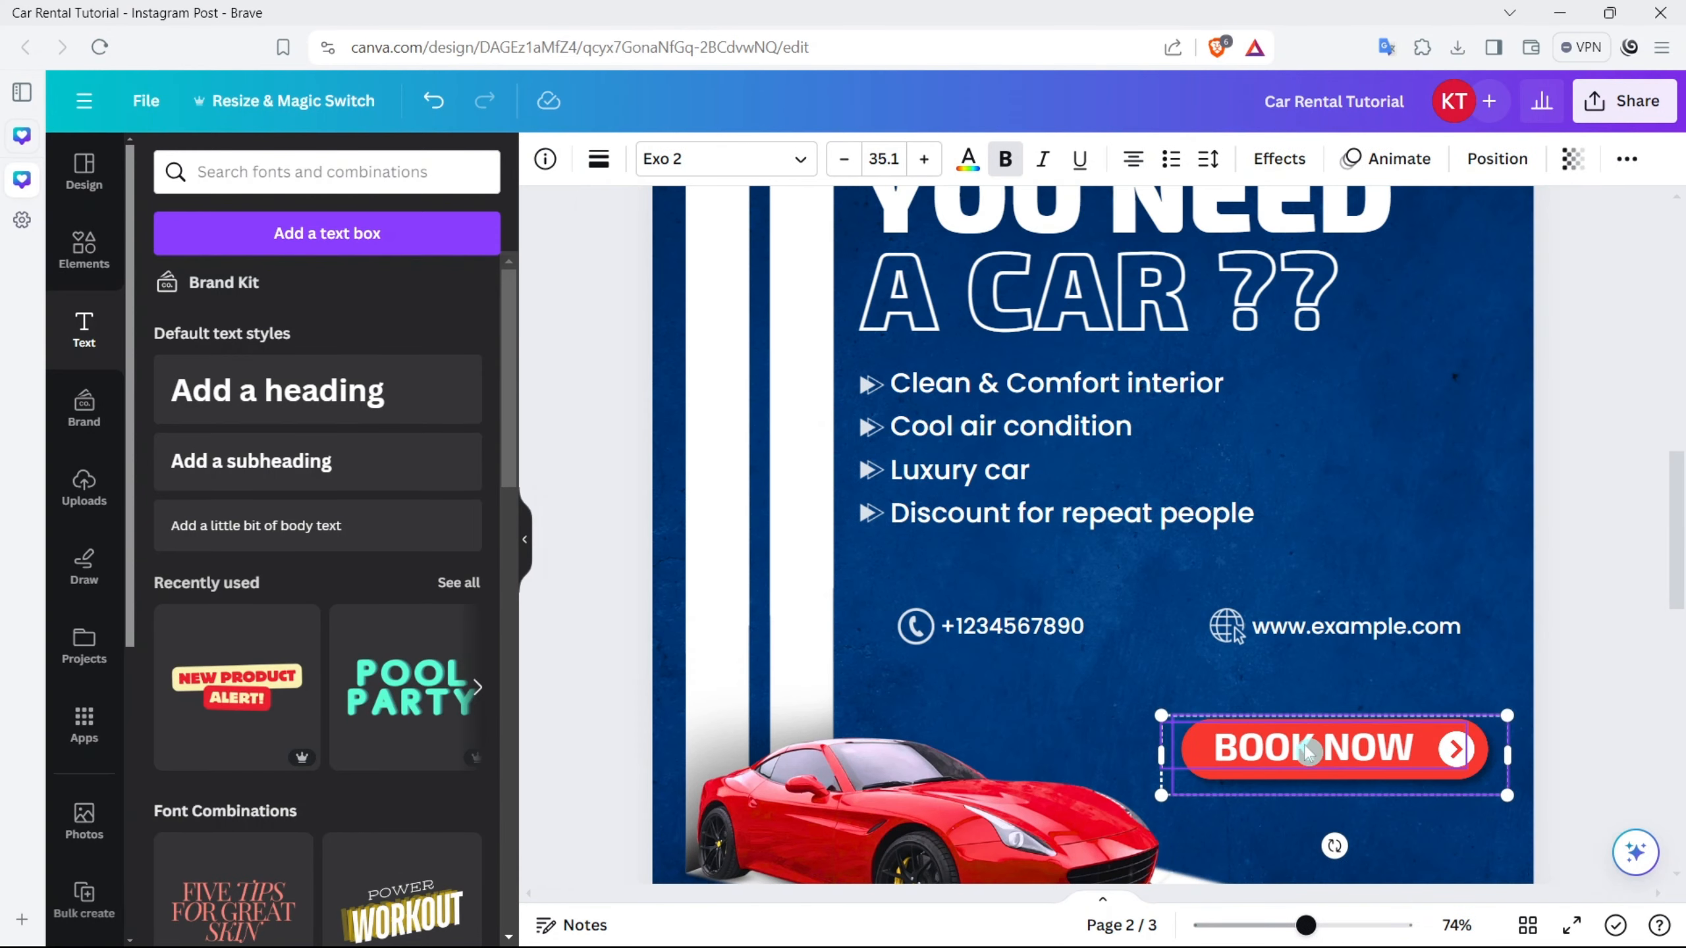
{"action": "scroll", "coordinate": [1320, 719], "scroll_direction": "down", "scroll_amount": 3}
{"action": "scroll", "coordinate": [1317, 650], "scroll_direction": "right", "scroll_amount": 1}
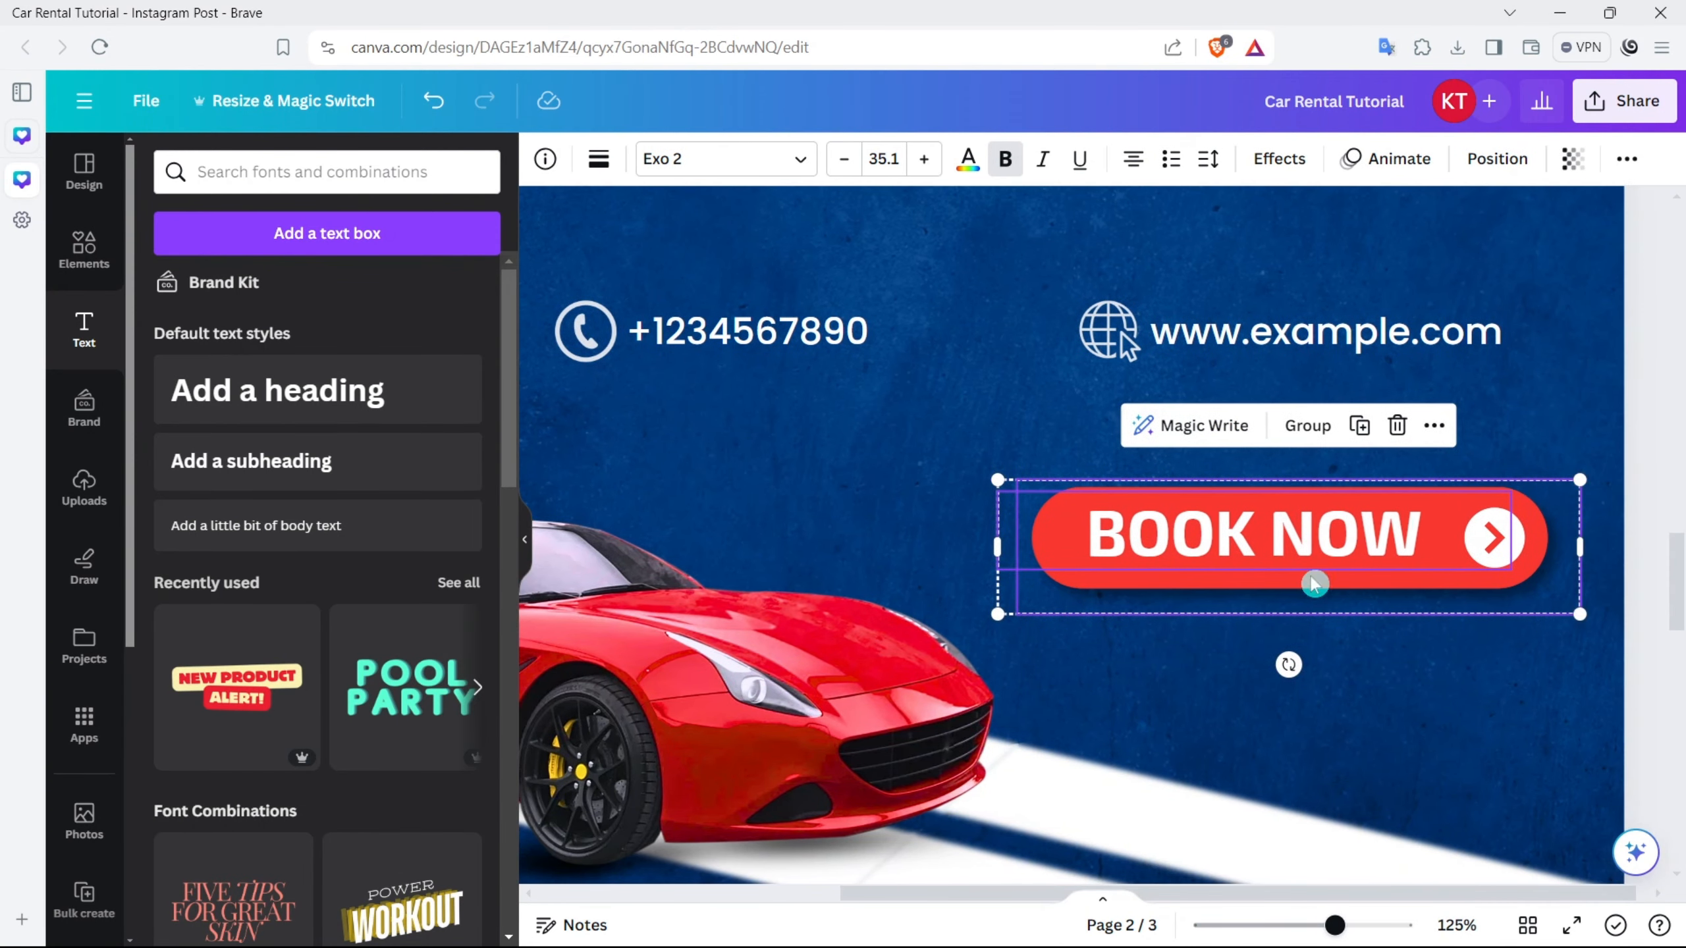
Step: Nudge the BOOK NOW text slightly down to centre it vertically within the red button
{"action": "left_click", "coordinate": [1582, 357]}
{"action": "left_click", "coordinate": [1358, 538]}
{"action": "left_click_drag", "start_coordinate": [1339, 534], "coordinate": [1339, 534]}
{"action": "key", "text": "Down"}
{"action": "key", "text": "Down"}
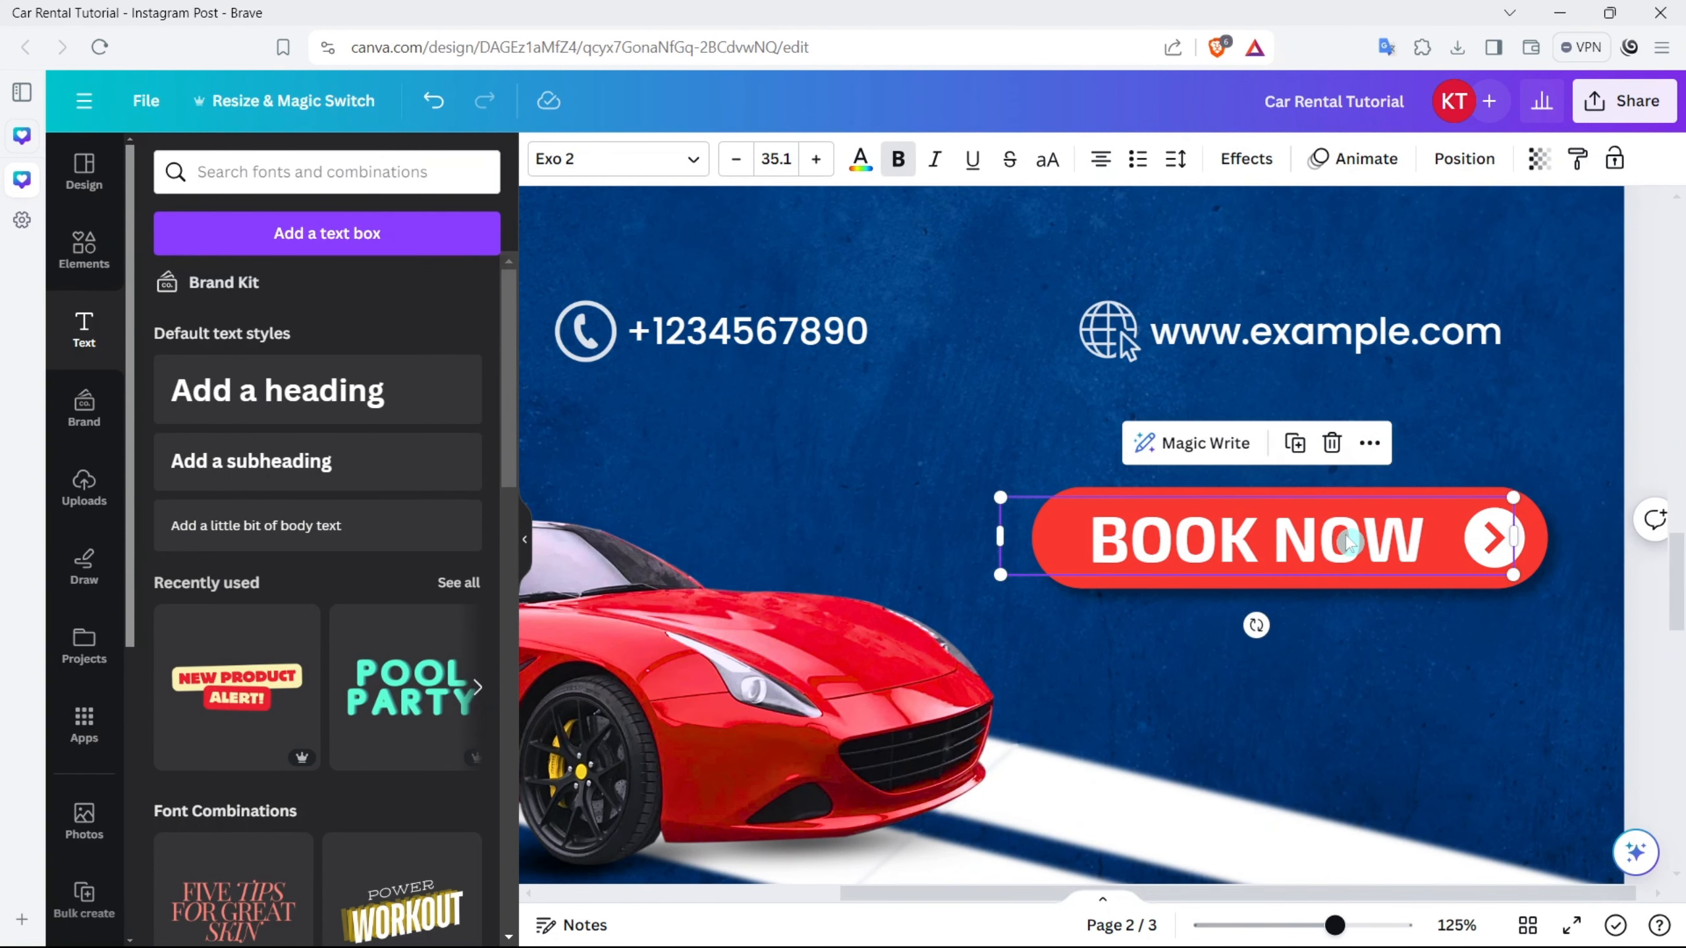
Step: Group the BOOK NOW text with the red button and adjust the group's position below the website contact
{"action": "scroll", "coordinate": [1466, 541], "scroll_direction": "down", "scroll_amount": 5}
{"action": "left_click", "coordinate": [1490, 551], "text": "shift"}
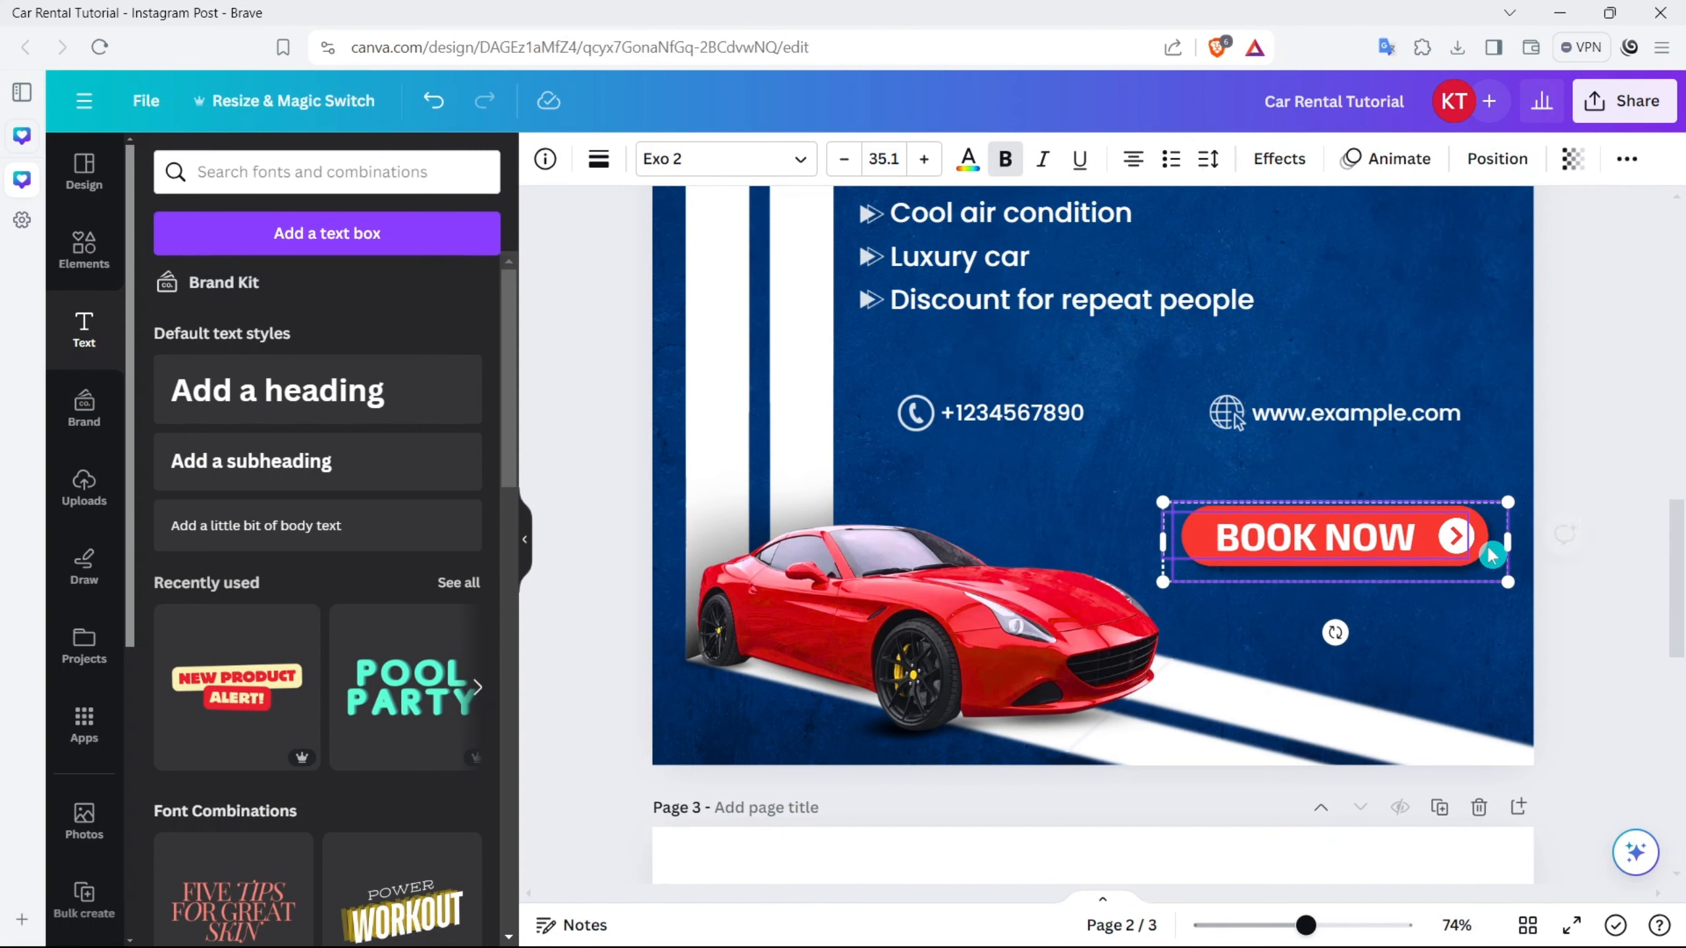
{"action": "scroll", "coordinate": [1490, 551], "scroll_direction": "down", "scroll_amount": 4}
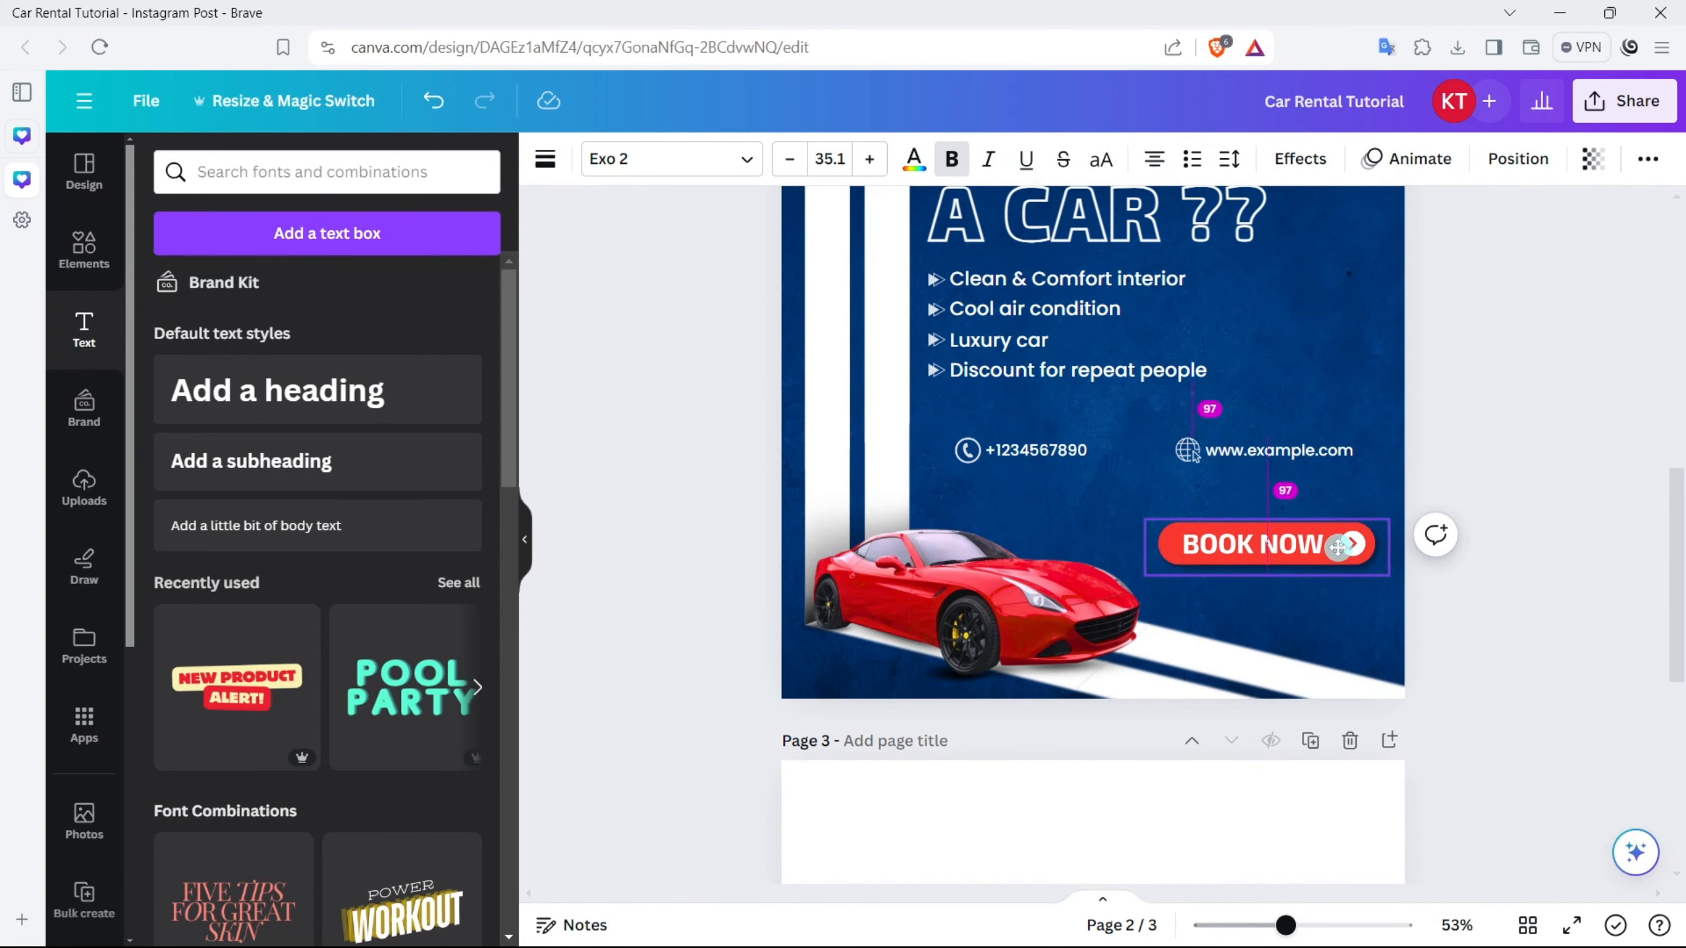
Step: Add the recently used red "50% OFF" ribbon and resize it to hang from the page's top edge across both white stripes
{"action": "left_click", "coordinate": [85, 251]}
{"action": "left_click", "coordinate": [91, 264]}
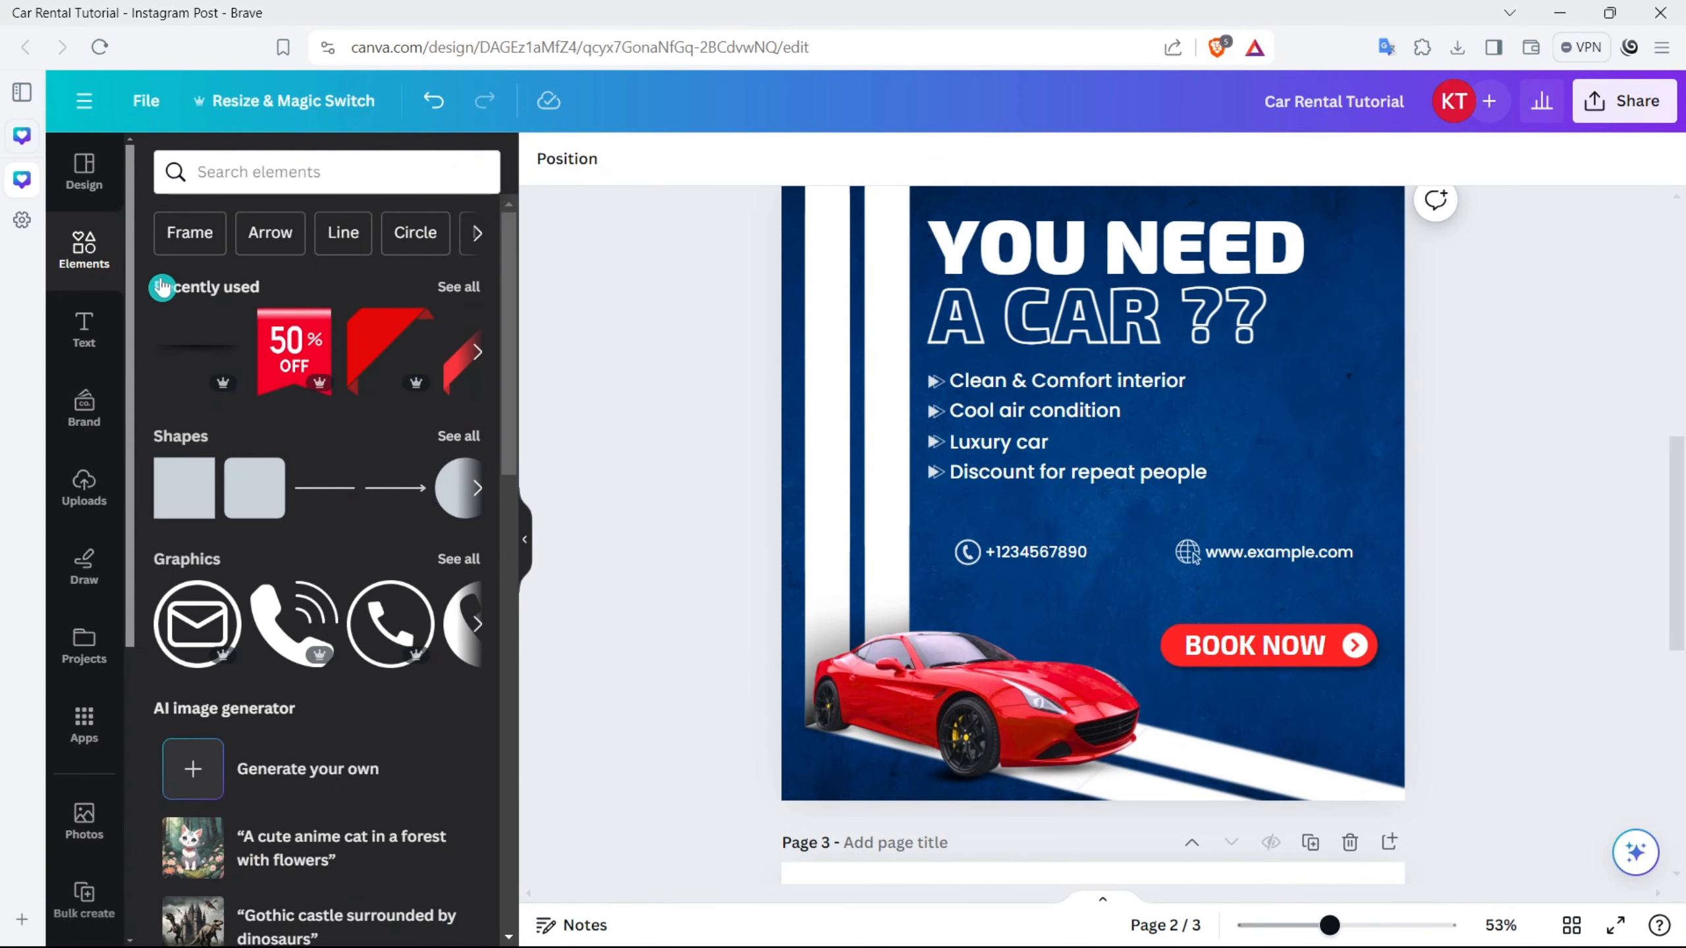
{"action": "left_click", "coordinate": [299, 358]}
{"action": "left_click_drag", "start_coordinate": [1093, 478], "coordinate": [901, 312]}
{"action": "scroll", "coordinate": [901, 312], "scroll_direction": "up", "scroll_amount": 3}
{"action": "left_click_drag", "start_coordinate": [1006, 623], "coordinate": [808, 527]}
{"action": "left_click", "coordinate": [778, 513]}
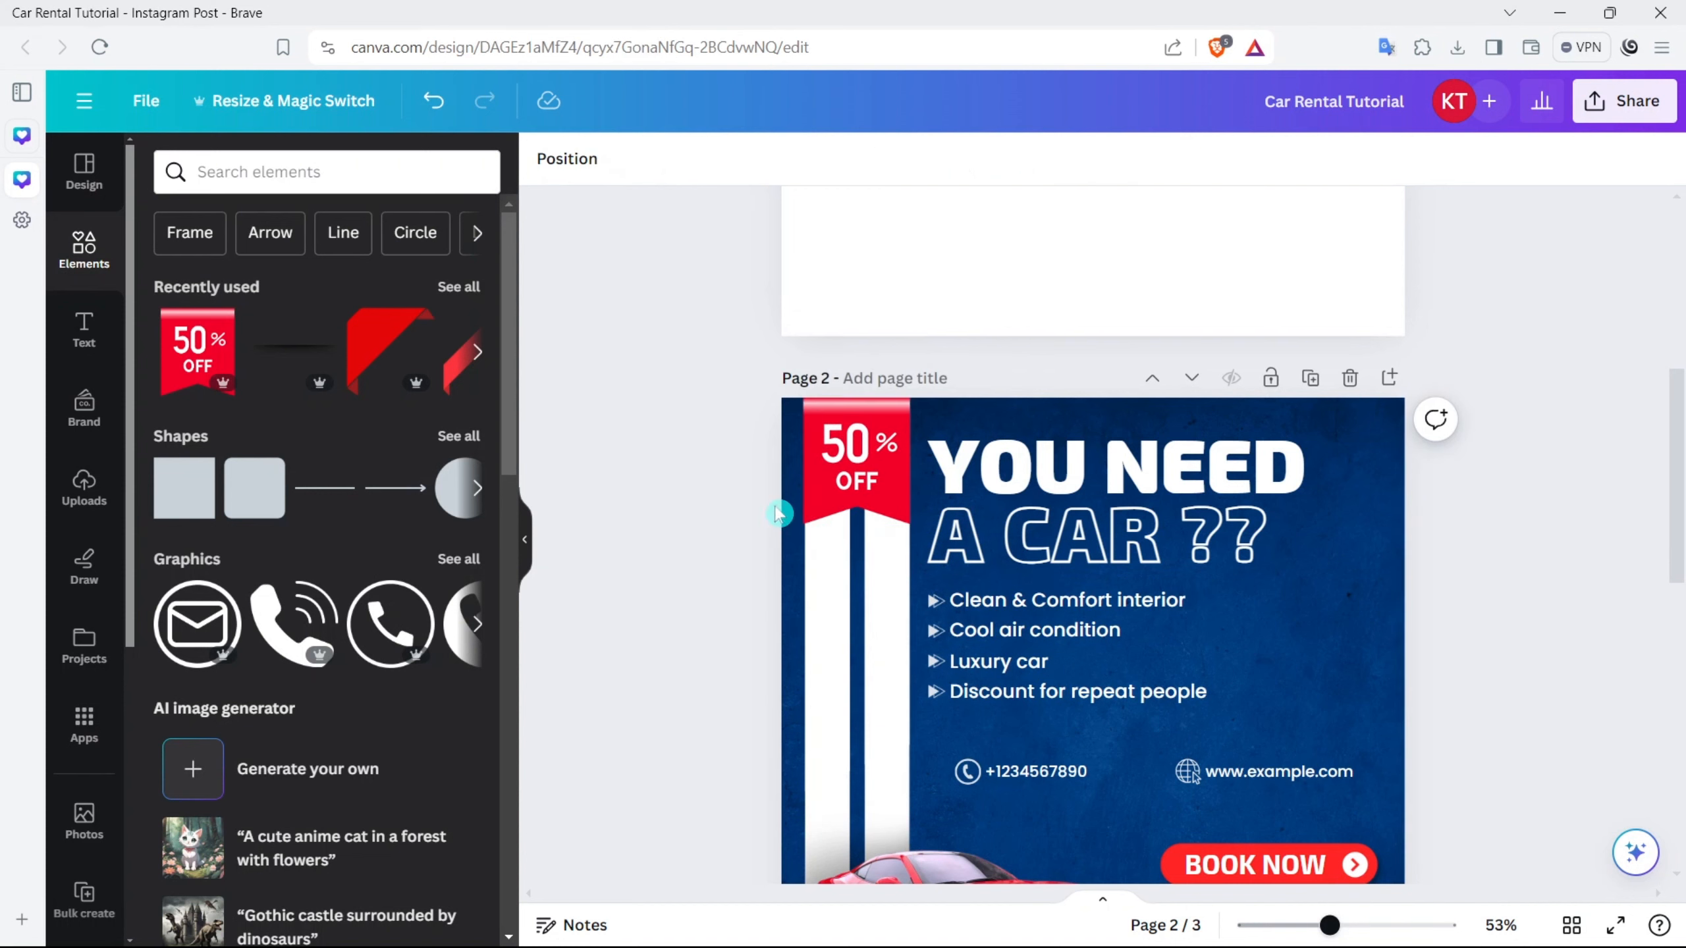
Step: Add the recently used dark shadow strip and place it behind the lower edge of the 50% OFF ribbon
{"action": "left_click", "coordinate": [271, 365]}
{"action": "left_click_drag", "start_coordinate": [1342, 749], "coordinate": [882, 522]}
{"action": "scroll", "coordinate": [881, 522], "scroll_direction": "up", "scroll_amount": 10, "text": "ctrl"}
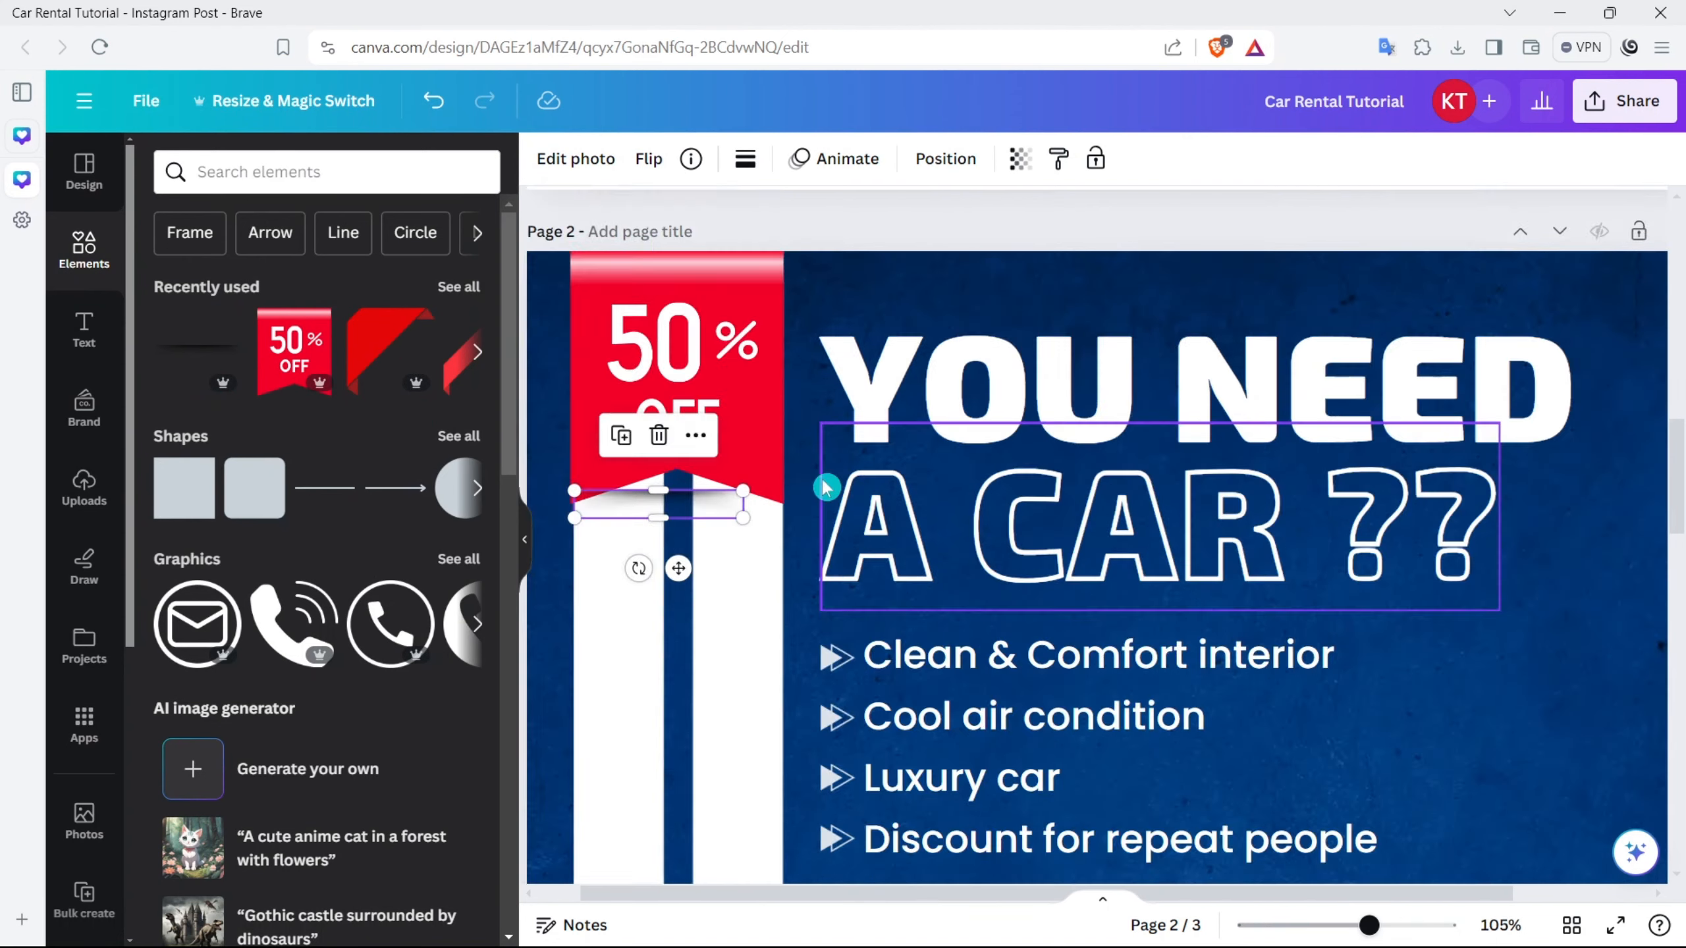
Step: Rotate, resize and position the shadow strip so it follows the left slanted edge of the ribbon's notch
{"action": "scroll", "coordinate": [982, 566], "scroll_direction": "left", "scroll_amount": 4}
{"action": "left_click_drag", "start_coordinate": [956, 621], "coordinate": [987, 617]}
{"action": "left_click_drag", "start_coordinate": [976, 540], "coordinate": [934, 514]}
{"action": "left_click_drag", "start_coordinate": [938, 589], "coordinate": [937, 590]}
{"action": "left_click_drag", "start_coordinate": [962, 515], "coordinate": [998, 488]}
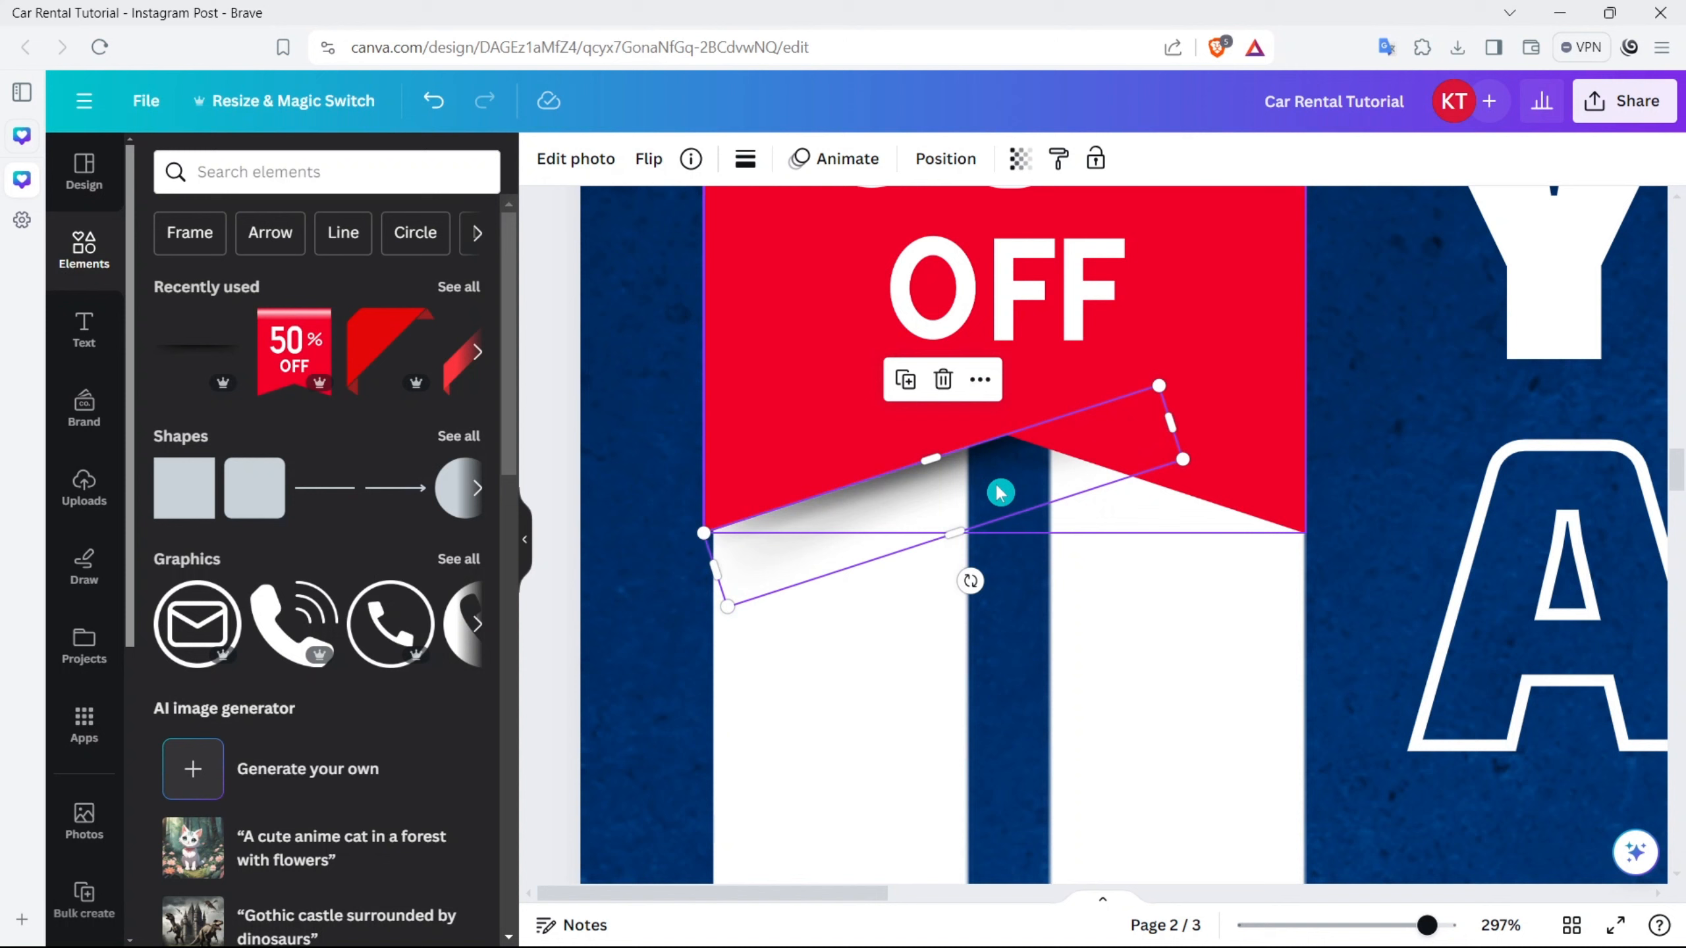
Step: Duplicate the slanted shadow strip under the 50% OFF ribbon
{"action": "key", "text": "ctrl+d"}
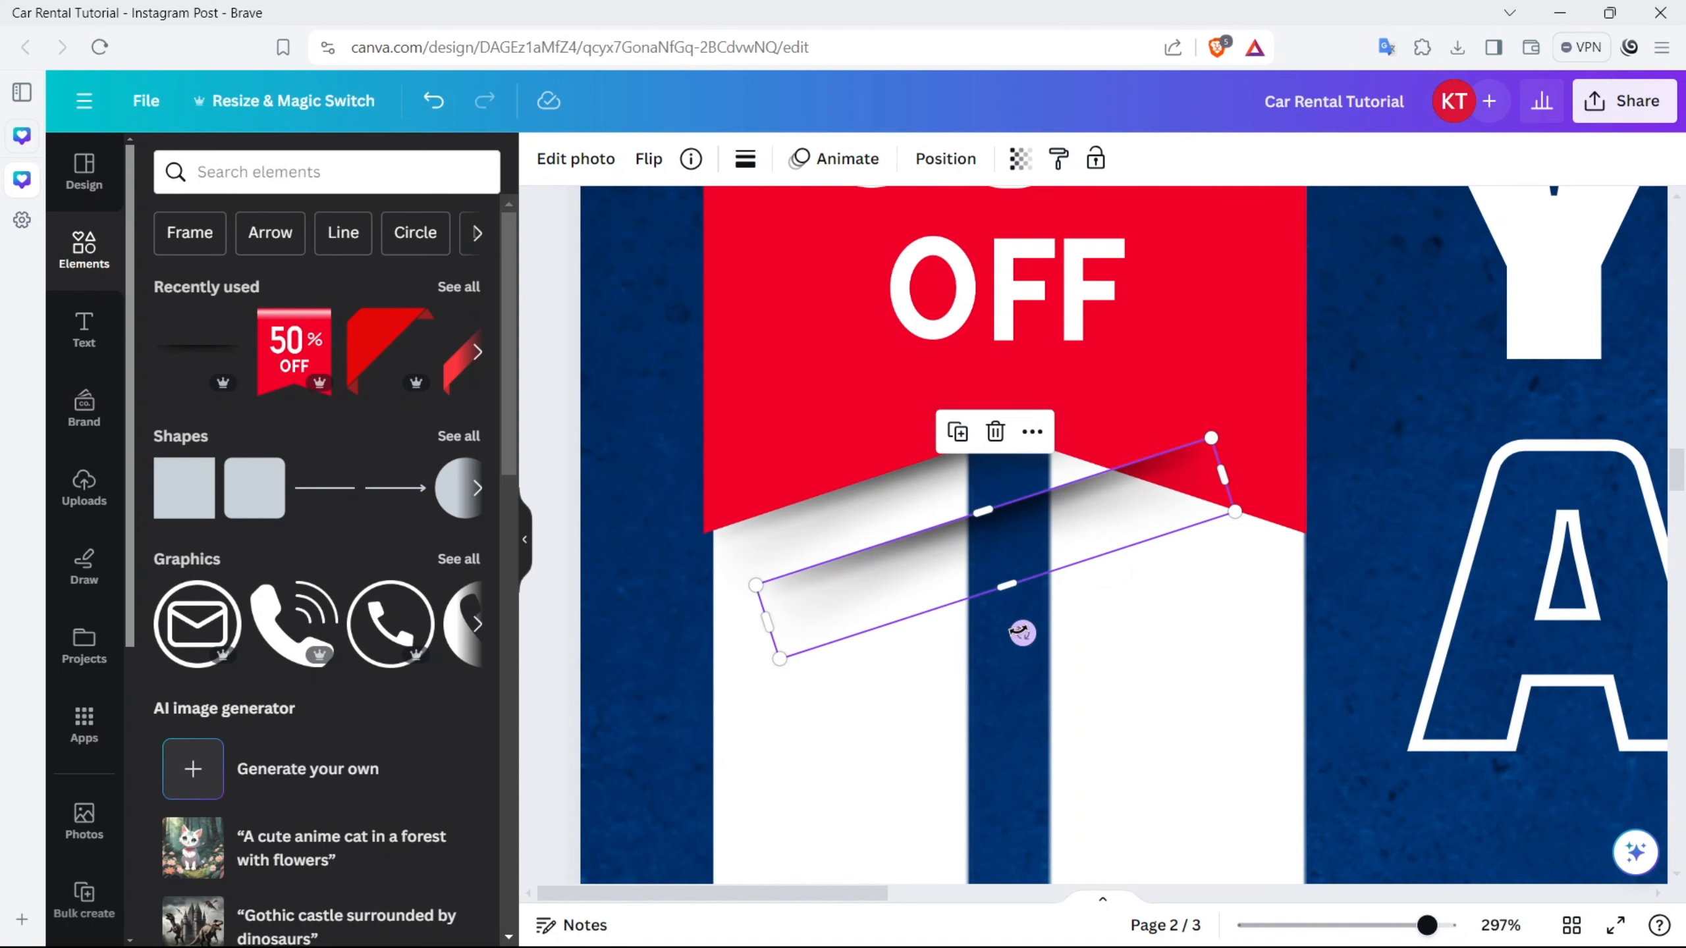